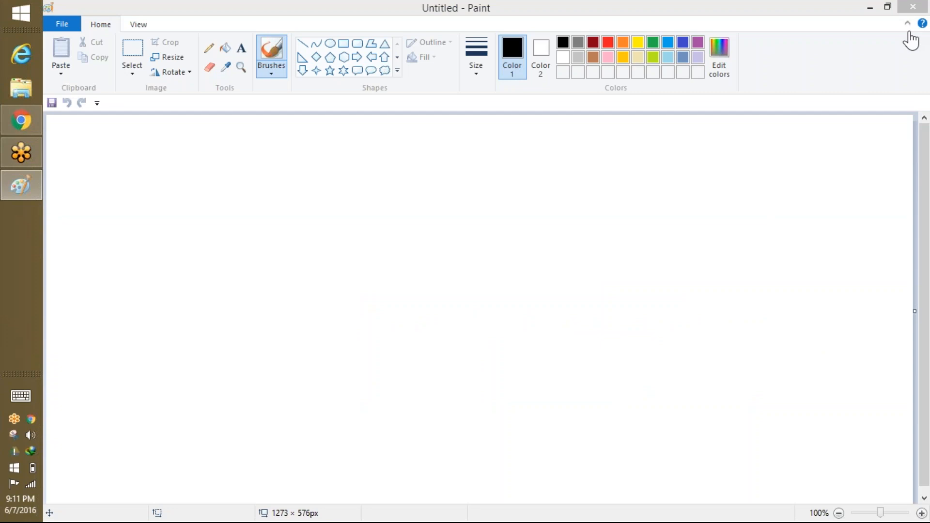
Handwrite 'Profile' near the top of the canvas and underline it.
mouse_move(428, 177)
left_mouse_down()
mouse_move(434, 138)
mouse_move(431, 160)
left_mouse_up()
left_click_drag(452, 172, 560, 175)
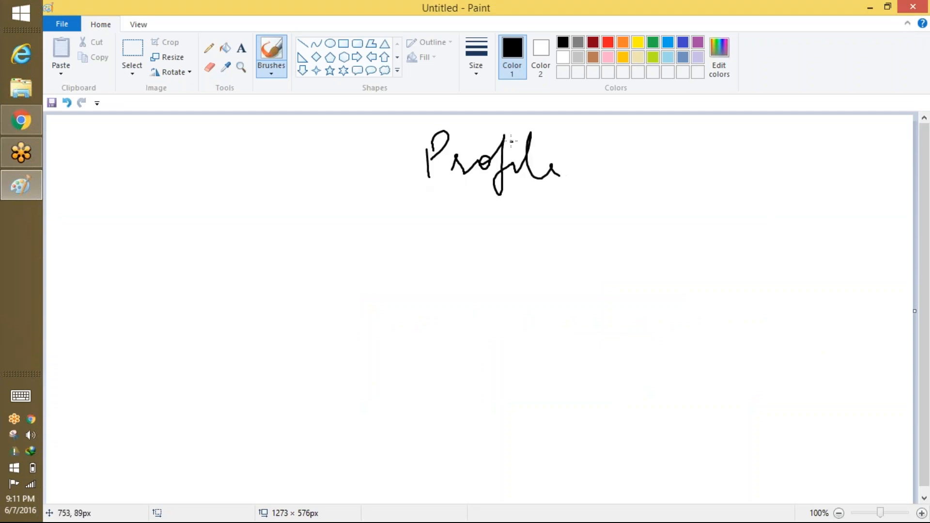
left_click_drag(415, 191, 462, 191)
mouse_move(532, 189)
left_mouse_down()
mouse_move(474, 196)
mouse_move(550, 191)
left_mouse_up()
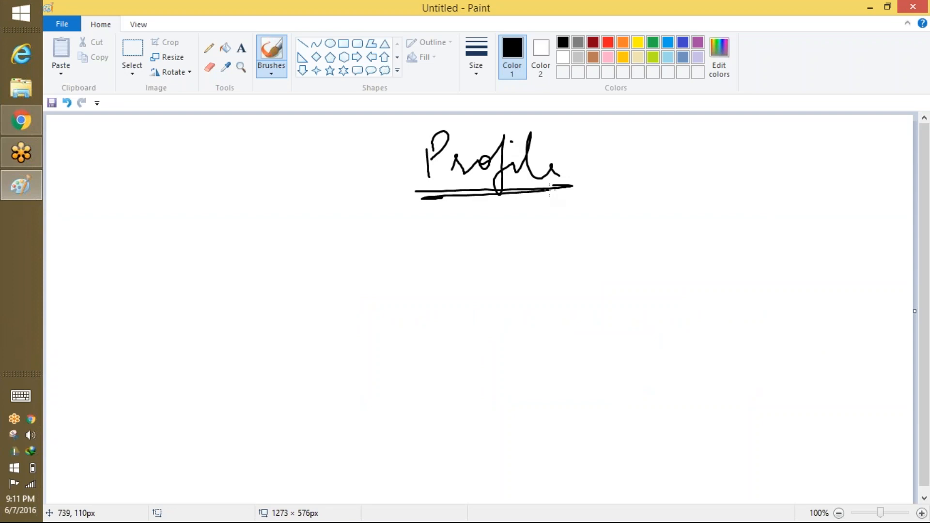
Draw an arrow down from Profile and write 'Visibility of' beside it.
left_click_drag(484, 229, 504, 232)
left_click_drag(505, 225, 512, 243)
mouse_move(543, 209)
left_mouse_down()
mouse_move(559, 203)
mouse_move(588, 225)
mouse_move(623, 224)
left_mouse_up()
mouse_move(637, 220)
left_mouse_down()
mouse_move(647, 199)
mouse_move(673, 224)
left_mouse_up()
left_click_drag(671, 213, 678, 247)
left_click_drag(650, 200, 666, 197)
mouse_move(709, 206)
left_mouse_down()
mouse_move(703, 219)
mouse_move(719, 209)
left_mouse_up()
left_click_drag(729, 194, 729, 250)
left_click_drag(743, 214, 759, 221)
Finish writing 'application' and underline 'Visibility of application'.
mouse_move(771, 194)
left_mouse_down()
mouse_move(770, 237)
mouse_move(775, 216)
left_mouse_up()
mouse_move(788, 191)
left_mouse_down()
mouse_move(788, 233)
mouse_move(794, 215)
mouse_move(818, 209)
mouse_move(864, 221)
left_mouse_up()
mouse_move(876, 175)
left_mouse_down()
mouse_move(877, 219)
mouse_move(885, 190)
mouse_move(893, 208)
left_mouse_up()
left_click_drag(897, 203, 910, 207)
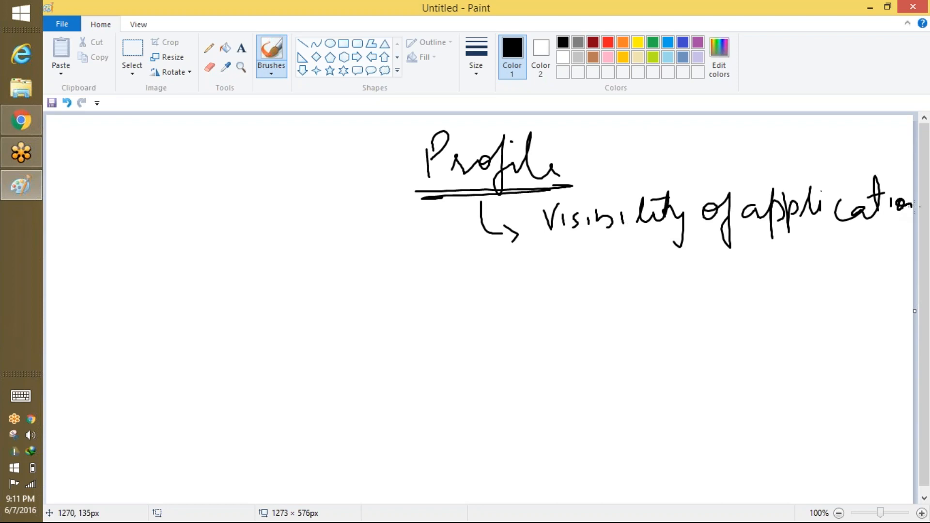
left_click_drag(730, 234, 885, 226)
left_click_drag(566, 245, 745, 236)
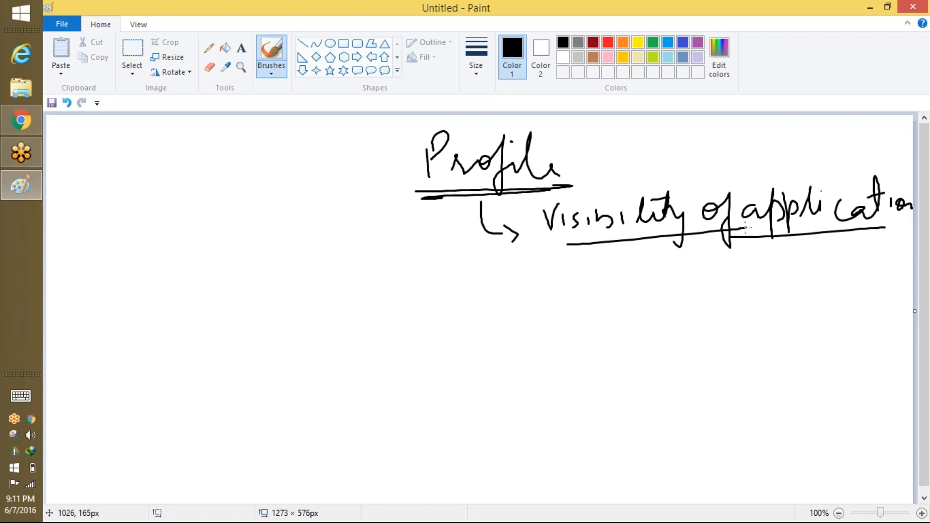
left_click(652, 42)
Draw a green arrow to a handwritten, underlined 'Tab' note.
mouse_move(479, 276)
left_mouse_down()
mouse_move(484, 303)
mouse_move(511, 304)
mouse_move(502, 319)
left_mouse_up()
mouse_move(533, 289)
left_mouse_down()
mouse_move(560, 287)
mouse_move(549, 316)
mouse_move(581, 313)
left_mouse_up()
left_click_drag(579, 291, 593, 322)
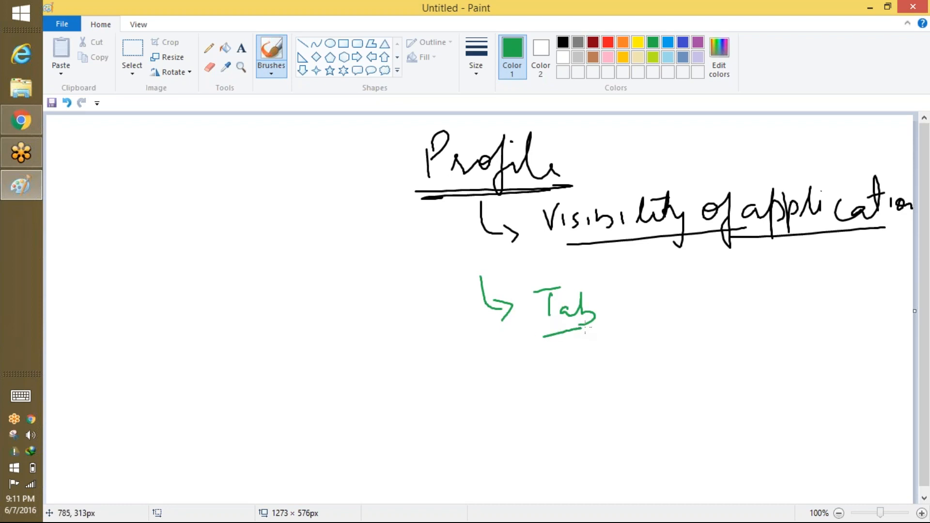
left_click_drag(535, 335, 595, 326)
mouse_move(535, 292)
left_mouse_down()
mouse_move(558, 289)
mouse_move(546, 324)
left_mouse_up()
Branch Tab into 'Default On', 'Default Off' and an underlined 'Tab hidden' note.
mouse_move(661, 286)
left_mouse_down()
mouse_move(606, 300)
mouse_move(647, 321)
mouse_move(677, 293)
left_mouse_up()
mouse_move(677, 273)
left_mouse_down()
mouse_move(684, 293)
mouse_move(715, 274)
mouse_move(749, 291)
mouse_move(780, 267)
mouse_move(798, 282)
mouse_move(812, 265)
left_mouse_up()
mouse_move(829, 277)
left_mouse_down()
mouse_move(838, 267)
mouse_move(840, 281)
left_mouse_up()
left_click_drag(673, 320, 677, 349)
mouse_move(677, 321)
left_mouse_down()
mouse_move(685, 352)
mouse_move(761, 333)
mouse_move(756, 338)
mouse_move(775, 342)
mouse_move(798, 309)
mouse_move(834, 303)
mouse_move(848, 347)
left_mouse_up()
left_click_drag(870, 296, 868, 347)
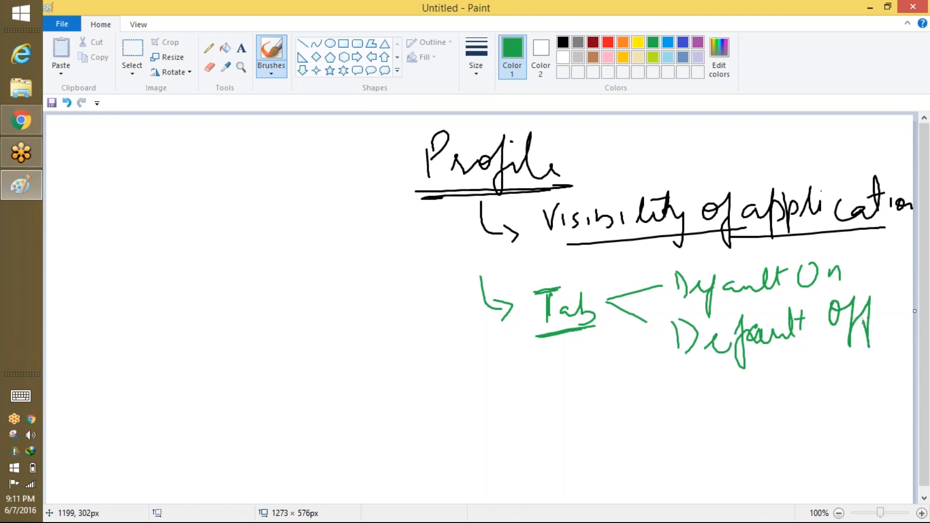
left_click_drag(601, 322, 687, 380)
left_click_drag(684, 361, 674, 386)
mouse_move(705, 373)
left_mouse_down()
mouse_move(721, 405)
mouse_move(758, 390)
mouse_move(818, 394)
mouse_move(845, 356)
mouse_move(862, 350)
mouse_move(888, 390)
mouse_move(899, 386)
left_mouse_up()
left_click_drag(719, 415, 879, 400)
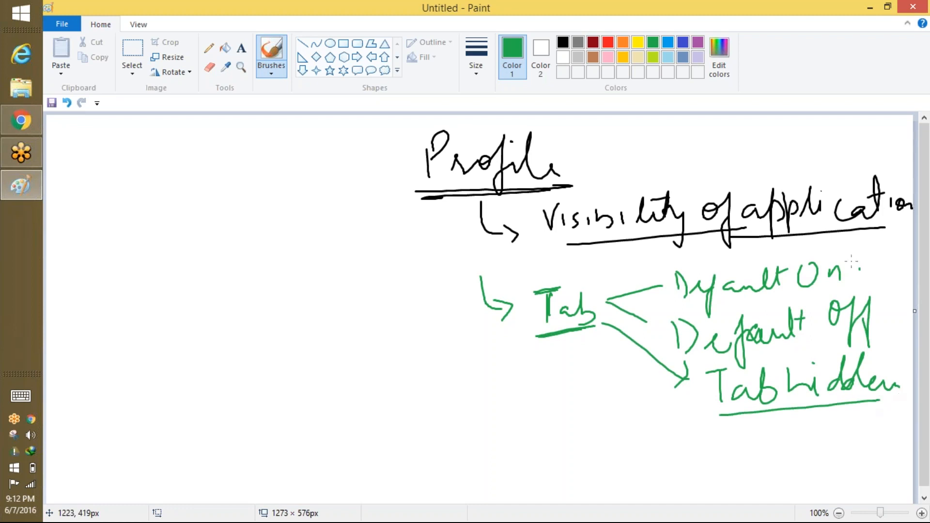
Circle Default On and write an underlined 'Position' note with an arrow to 'Def'.
mouse_move(850, 261)
left_mouse_down()
mouse_move(711, 313)
mouse_move(850, 277)
left_mouse_up()
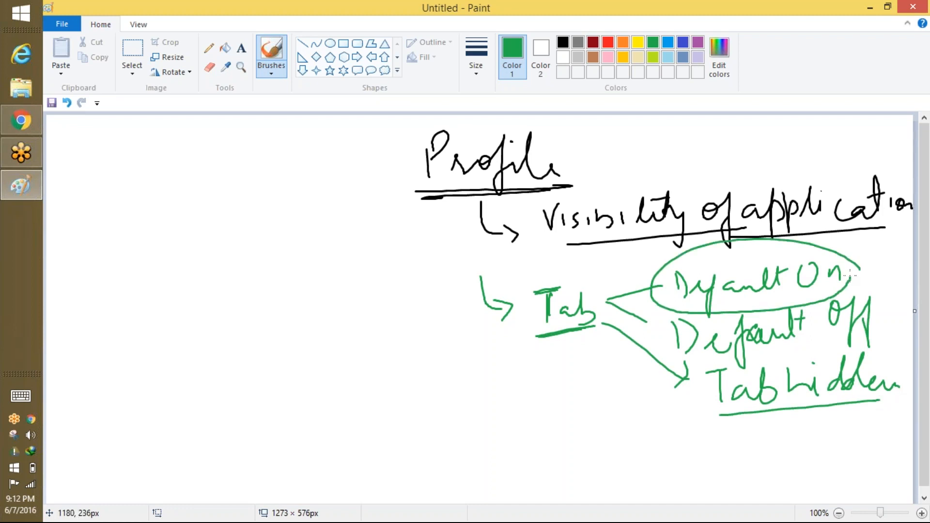
mouse_move(131, 347)
left_mouse_down()
mouse_move(129, 323)
mouse_move(196, 322)
mouse_move(212, 310)
left_mouse_up()
mouse_move(214, 259)
left_mouse_down()
mouse_move(232, 303)
mouse_move(294, 264)
left_mouse_up()
left_click_drag(197, 277, 227, 257)
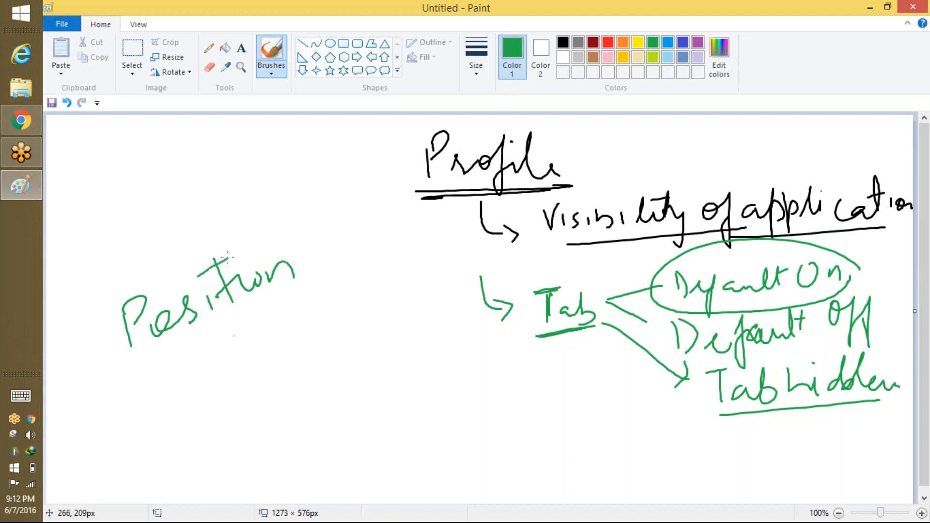
left_click_drag(234, 335, 277, 346)
mouse_move(281, 319)
left_mouse_down()
mouse_move(286, 344)
mouse_move(312, 325)
mouse_move(324, 355)
left_mouse_up()
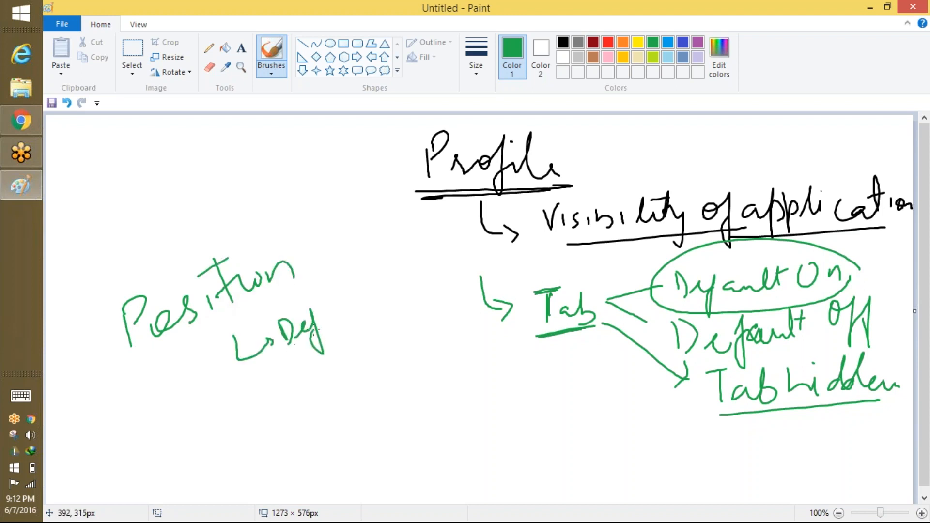
left_click_drag(125, 355, 255, 297)
Box Default On, underline it in orange, and add an orange note below Position.
mouse_move(830, 249)
left_mouse_down()
mouse_move(770, 303)
mouse_move(842, 257)
left_mouse_up()
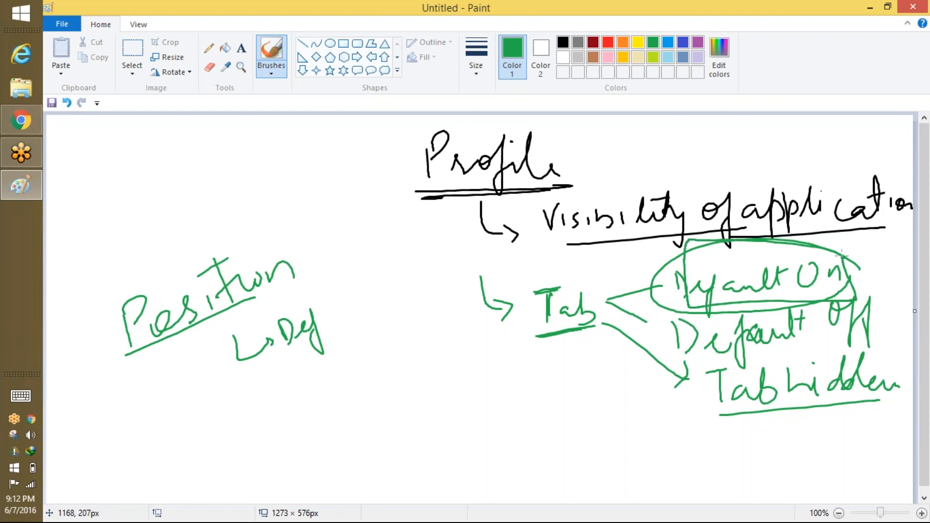
left_click(622, 42)
left_click_drag(725, 313, 839, 300)
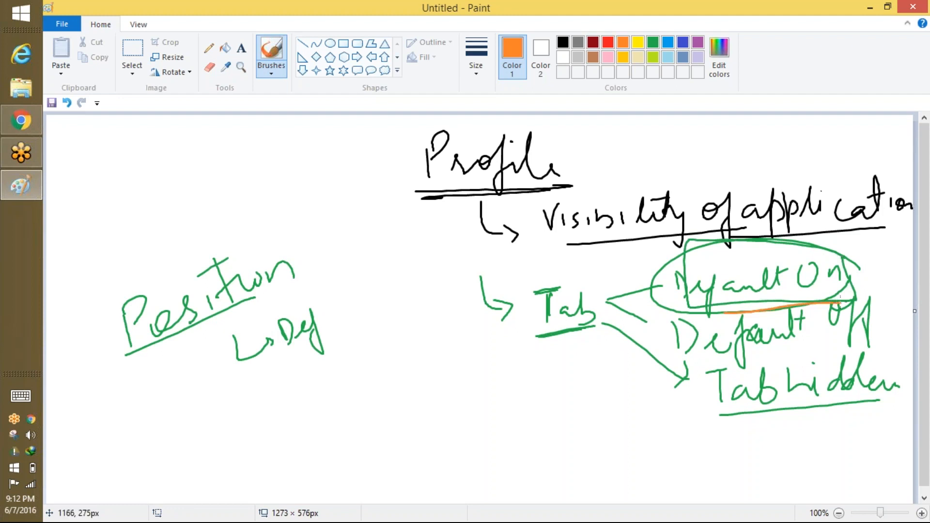
mouse_move(189, 430)
left_mouse_down()
mouse_move(209, 462)
mouse_move(213, 438)
mouse_move(247, 431)
left_mouse_up()
mouse_move(240, 413)
left_mouse_down()
mouse_move(277, 439)
mouse_move(368, 387)
mouse_move(385, 402)
left_mouse_up()
key("alt+Tab")
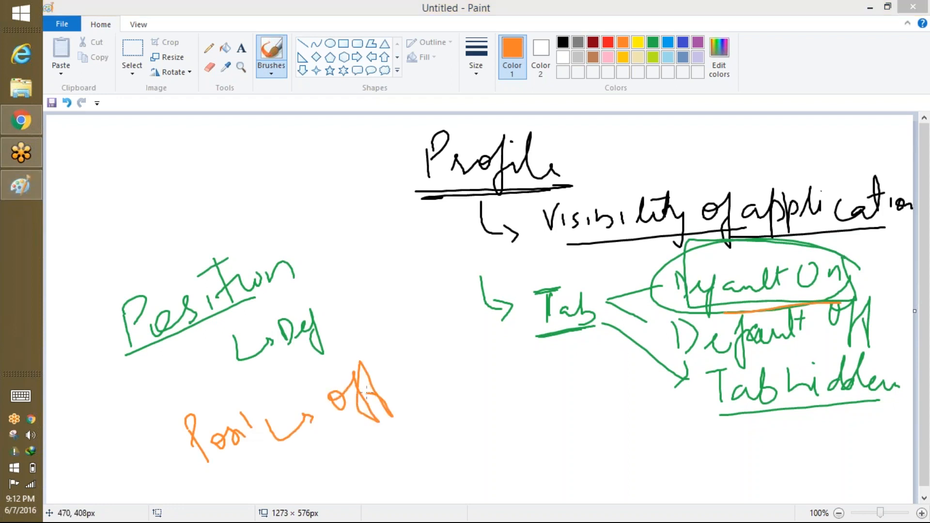
Log in at login.salesforce.com with the saved username and land on Force.com Home.
left_click(325, 9)
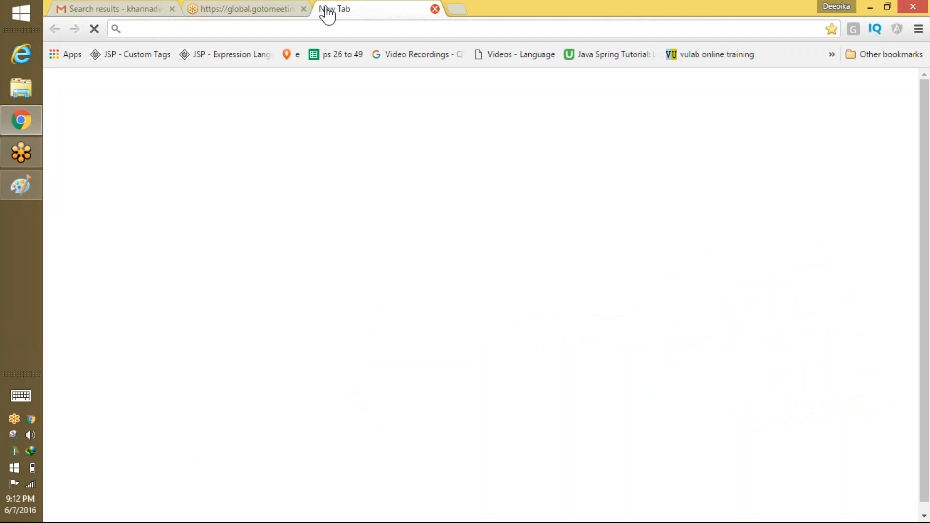
type("login.salesforce.com/index.jsp")
key("Return")
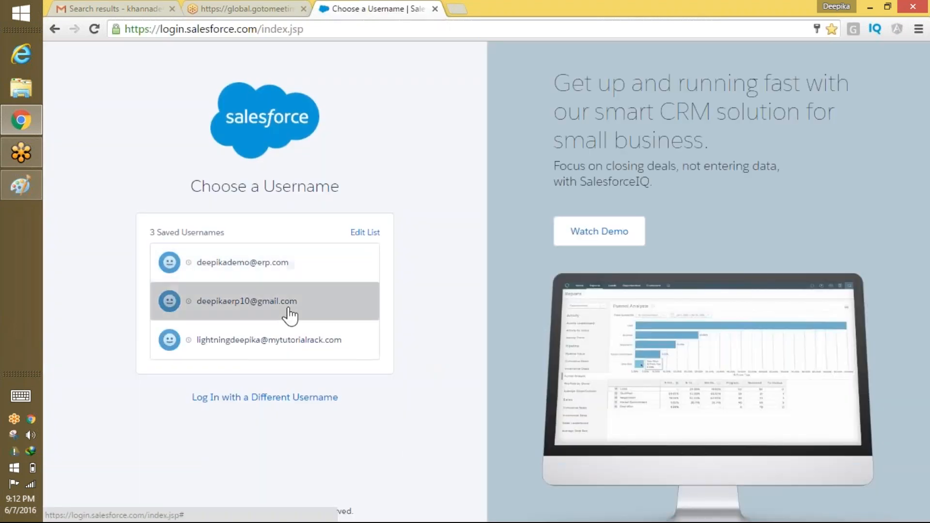
left_click(261, 312)
left_click(261, 318)
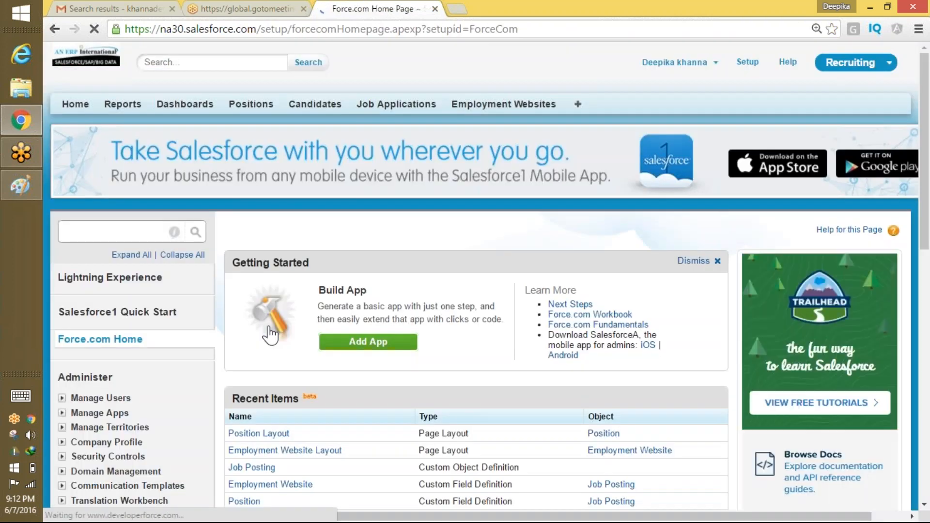
scroll(270, 336, "right", 1)
scroll(528, 137, "left", 1)
scroll(528, 137, "down", 1)
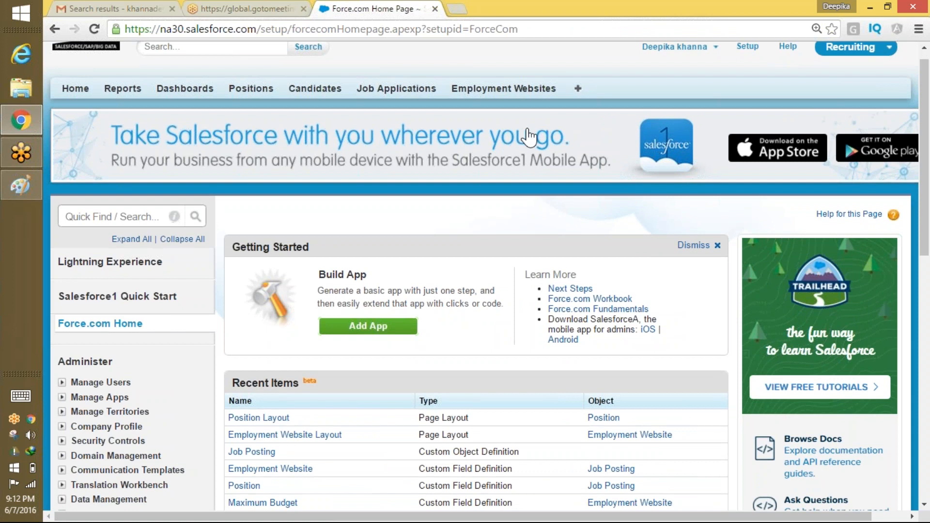
scroll(528, 137, "right", 1)
scroll(527, 137, "down", 1)
scroll(378, 193, "up", 1)
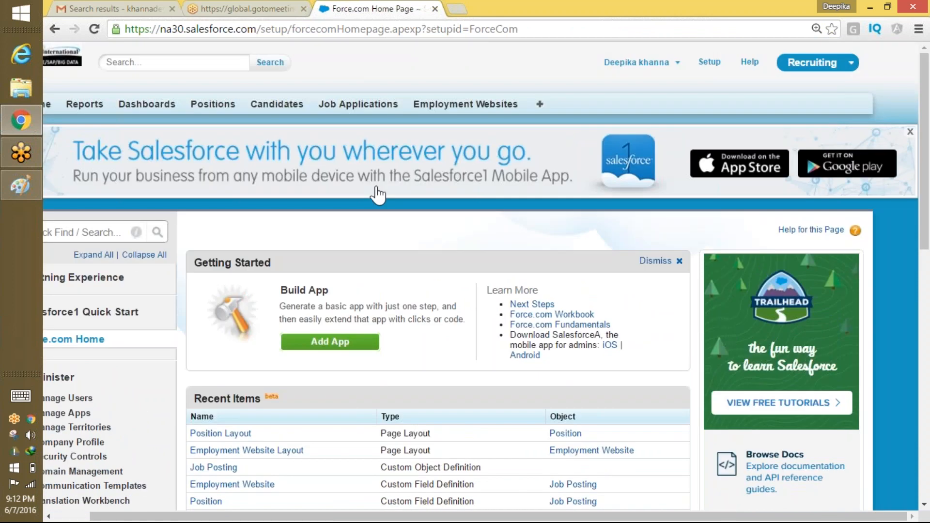
scroll(378, 195, "left", 1)
scroll(378, 195, "right", 1)
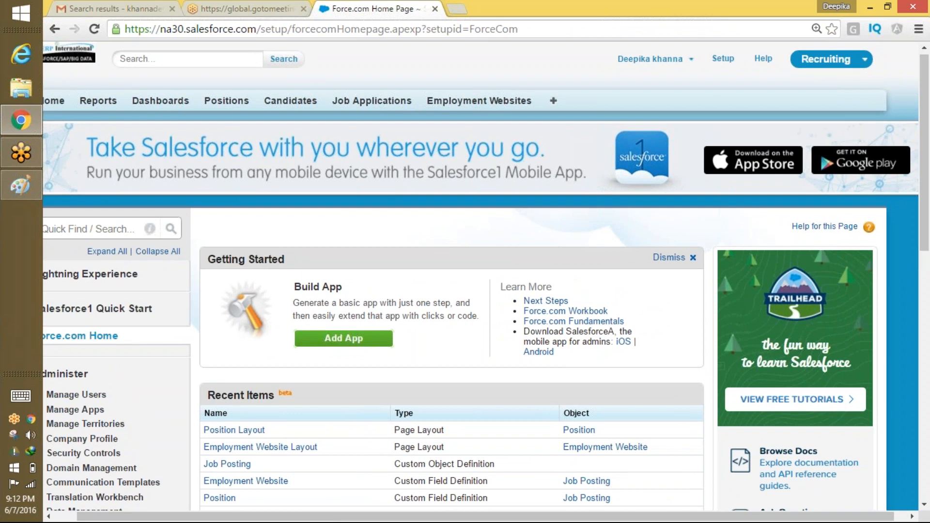
View All Tabs, visit Employment Websites, then return to the All Tabs list.
left_click(553, 101)
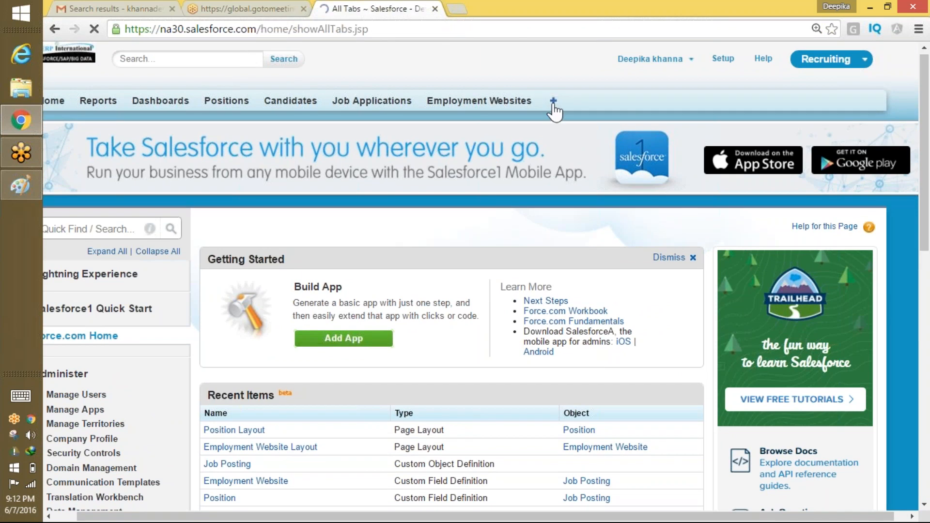
scroll(484, 281, "down", 2)
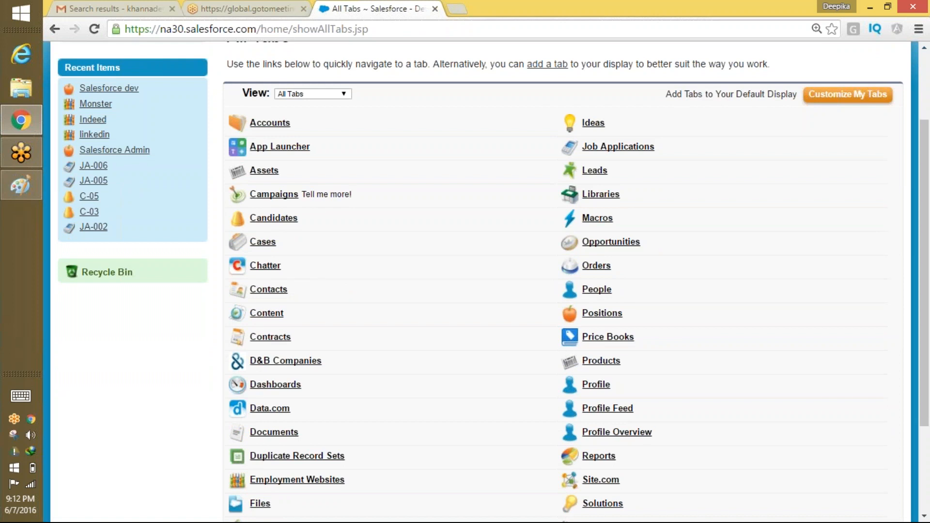
scroll(498, 403, "up", 2)
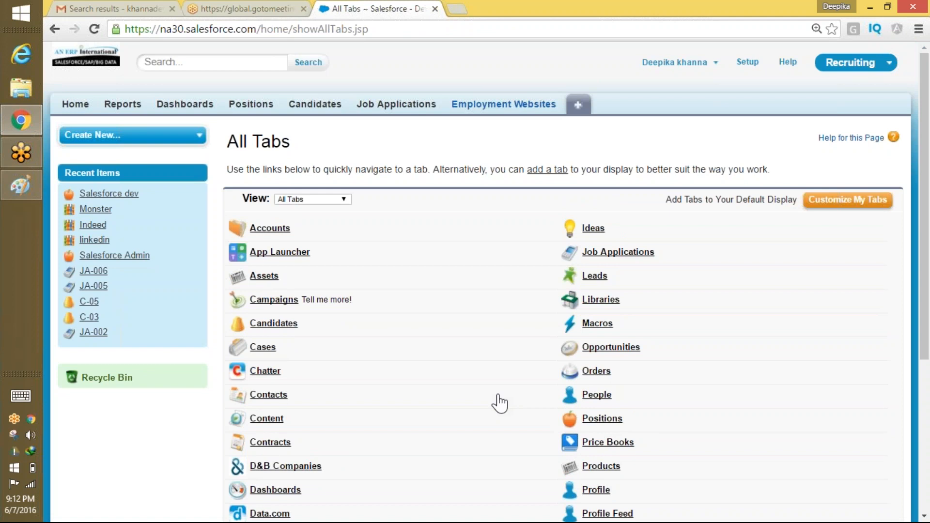
left_click(504, 104)
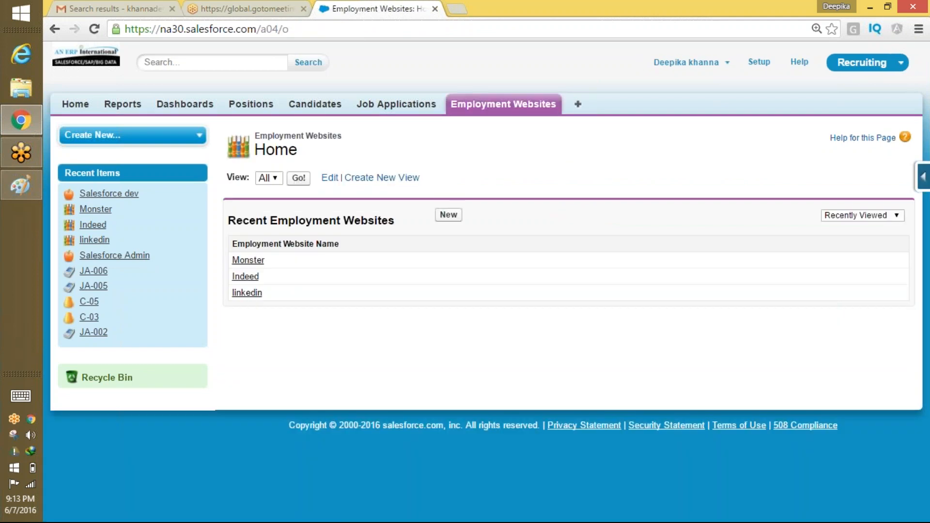
left_click(578, 113)
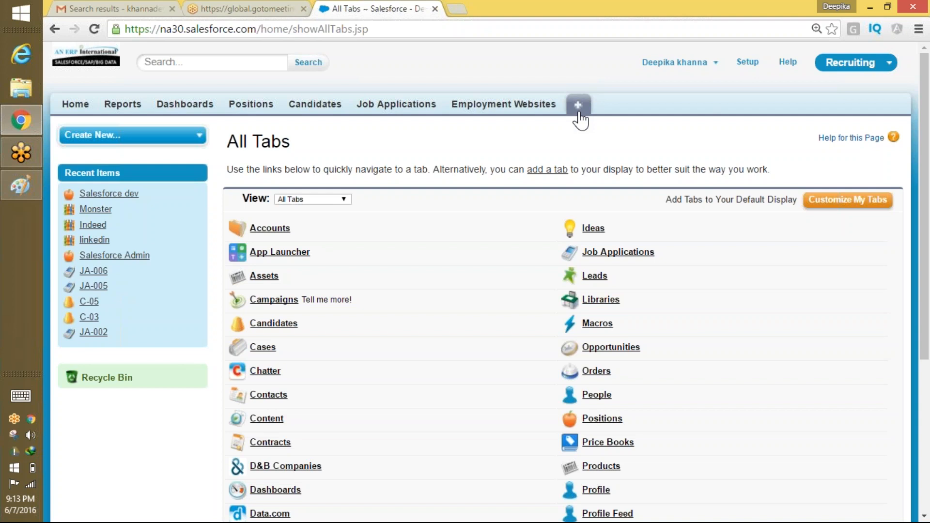
right_click(584, 123)
left_click(542, 143)
Search 'use' in Setup Quick Find and open the Users list of four users.
left_click(745, 63)
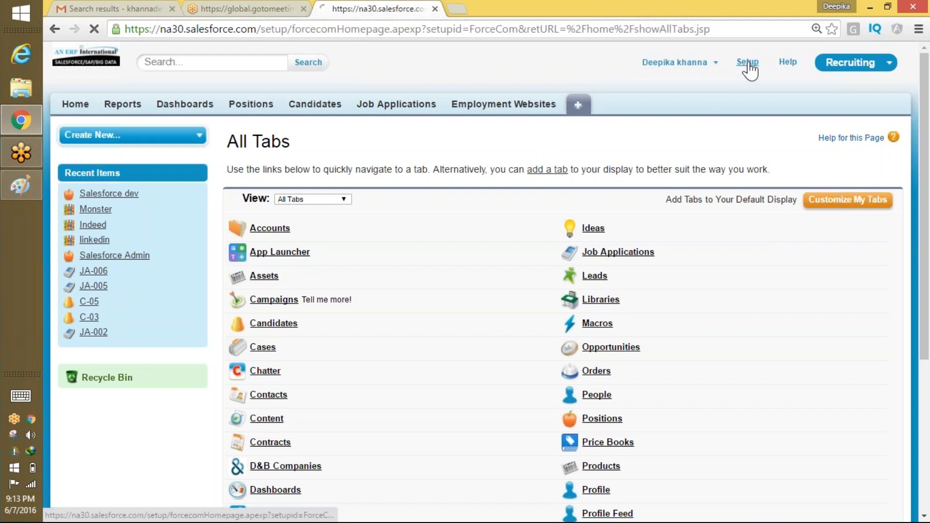
type("use")
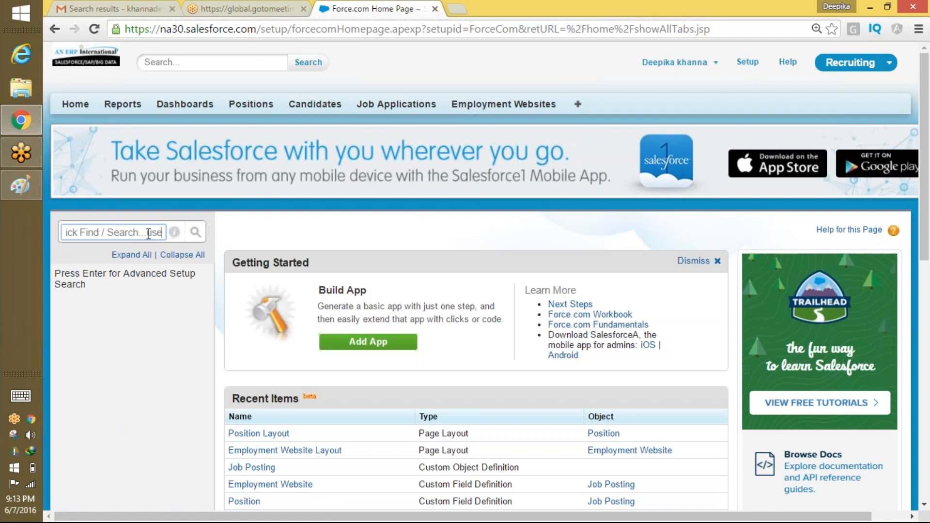
key("ctrl+a")
type("use")
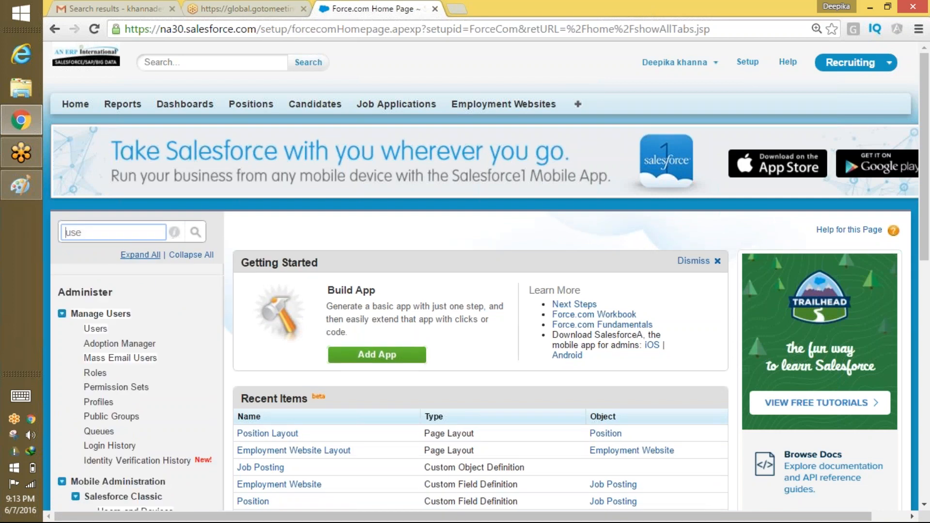
left_click(95, 329)
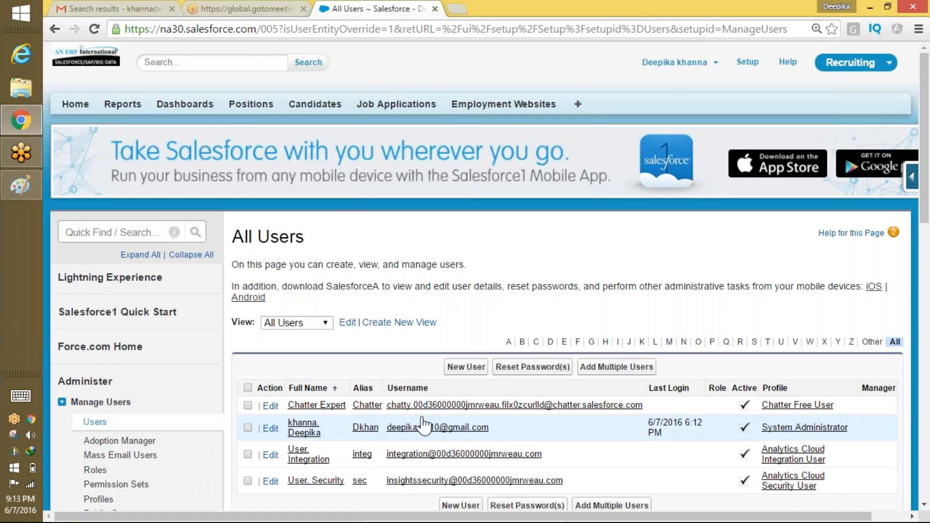
scroll(425, 426, "down", 3)
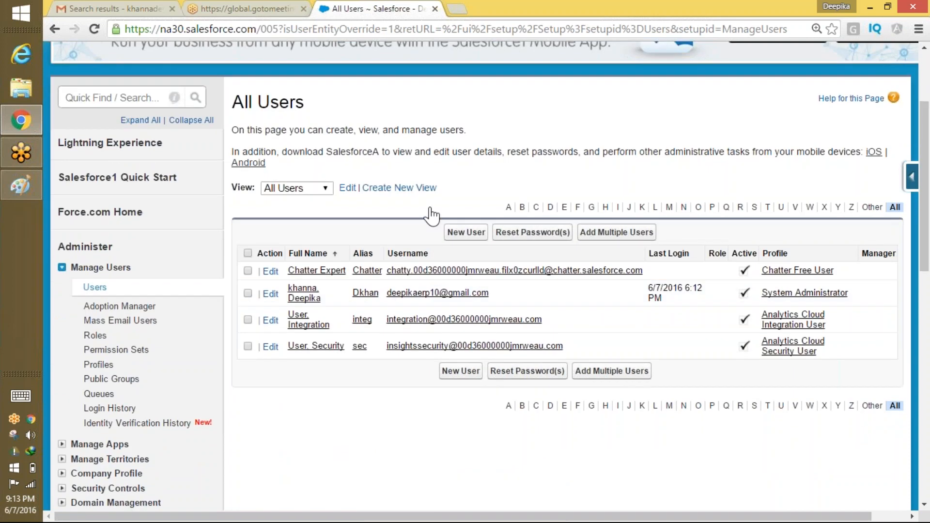
Start a new user and enter the first name, last name and e-mail address.
left_click(465, 233)
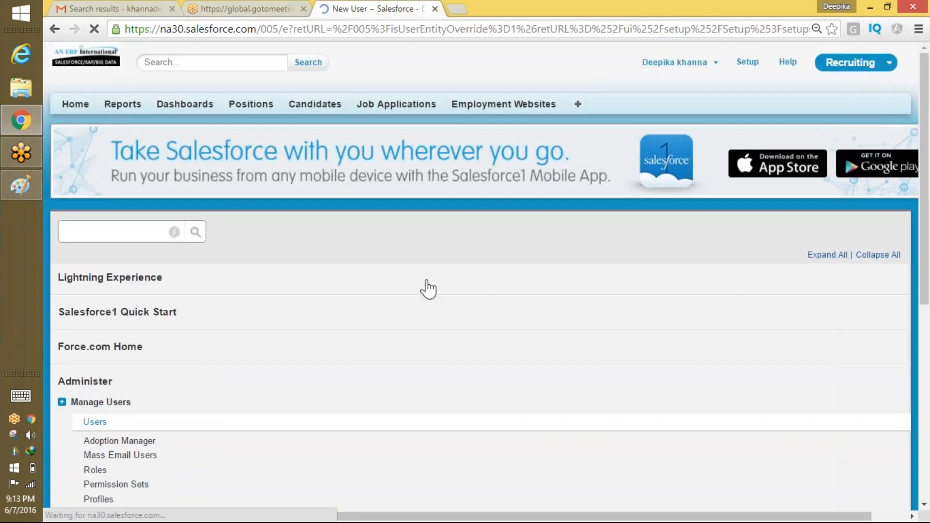
type("Salman")
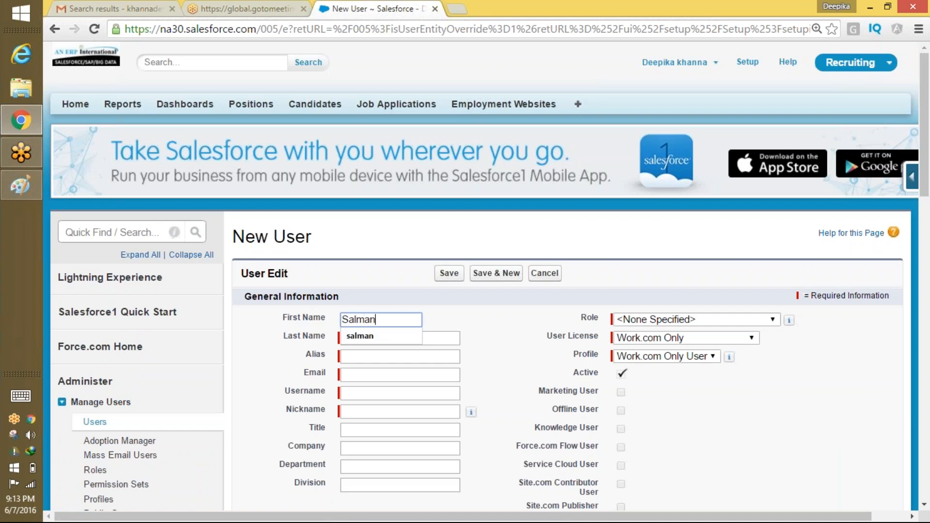
key("Tab")
type("khan")
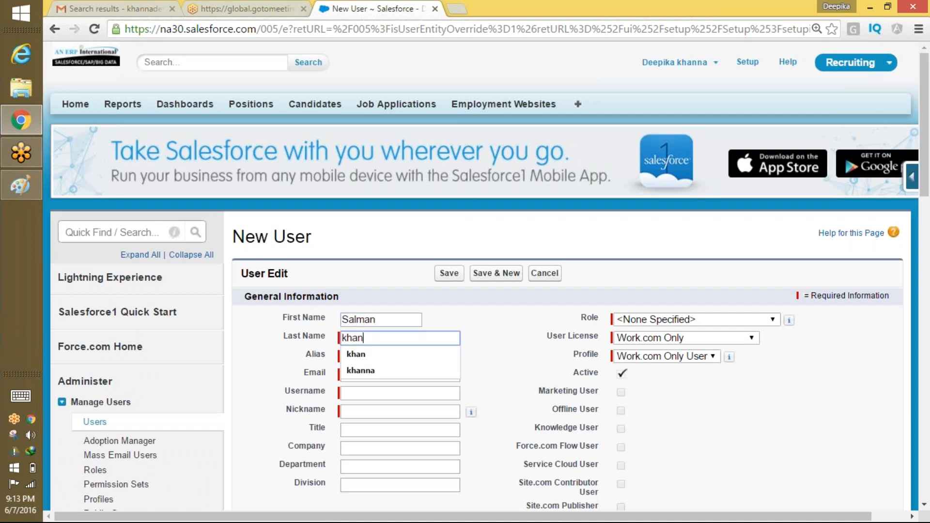
key("Tab")
left_click(354, 379)
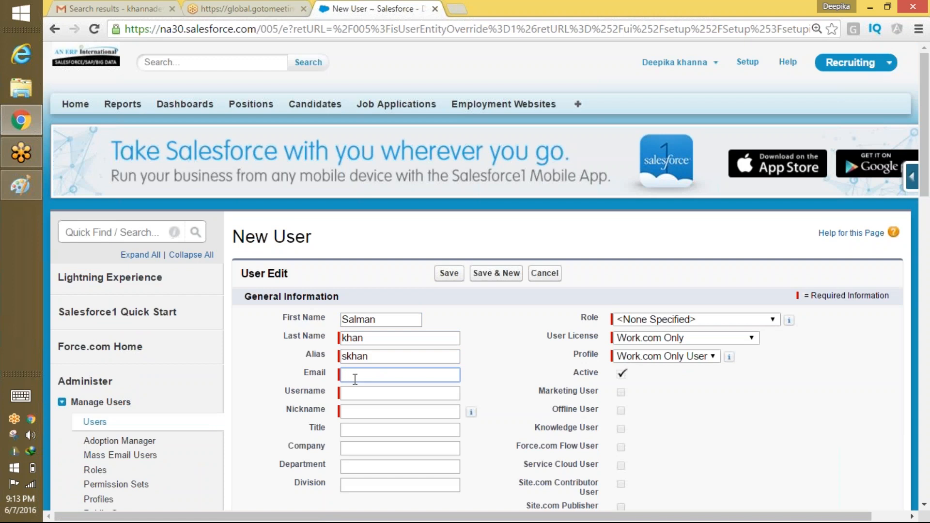
type("khann")
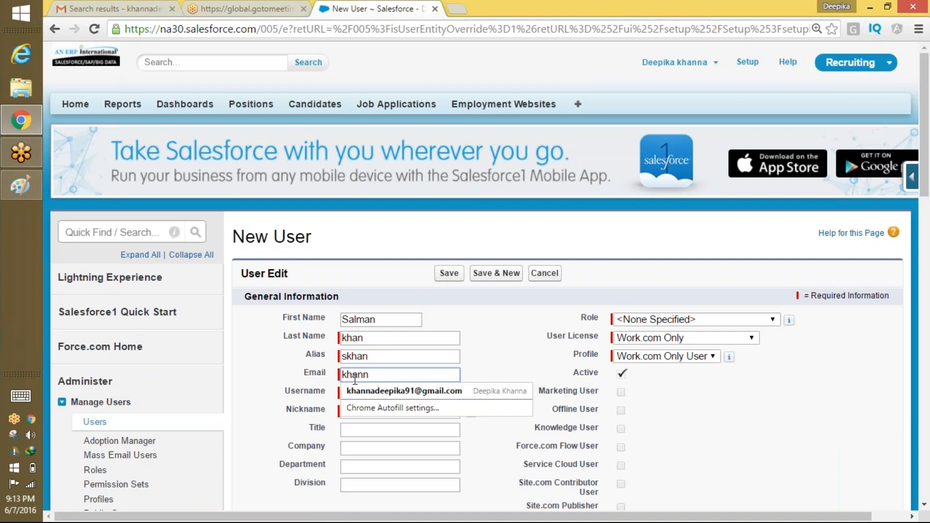
left_click(362, 393)
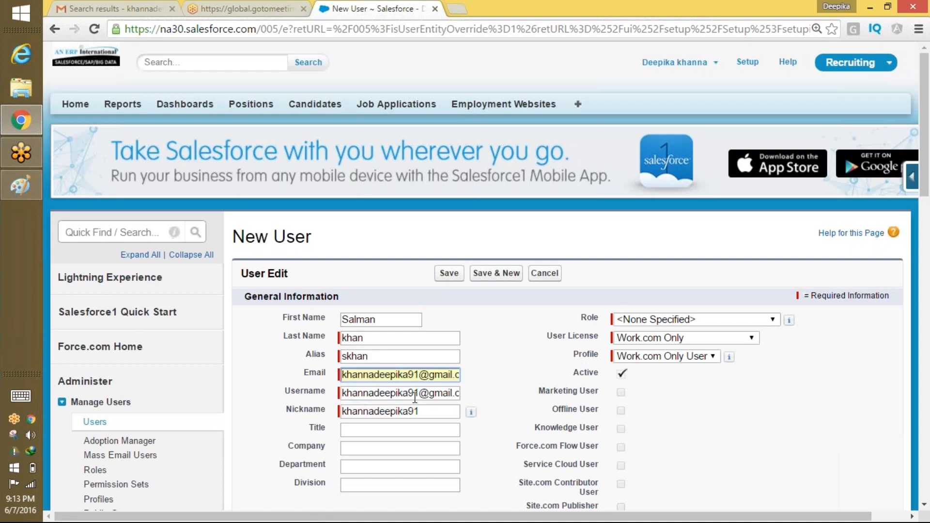
Replace the username's name part and copy it into the nickname field.
left_click_drag(415, 396, 257, 393)
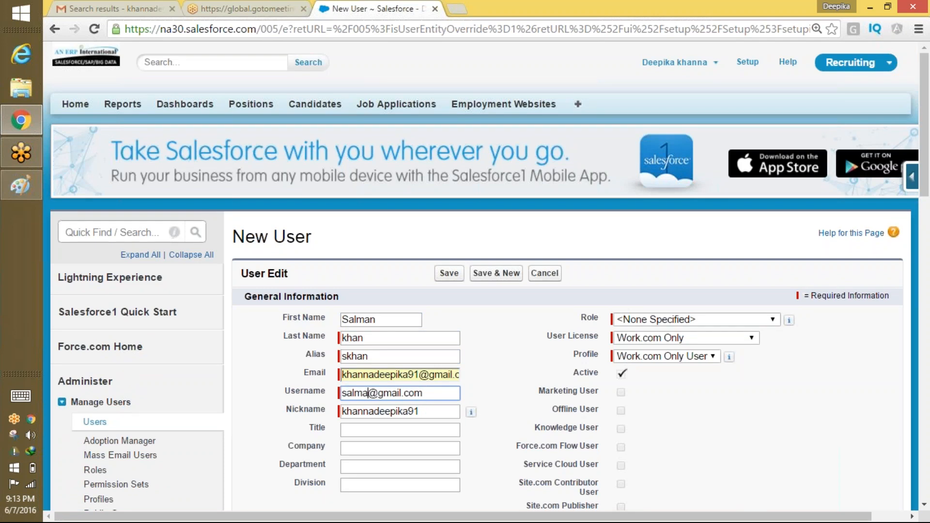
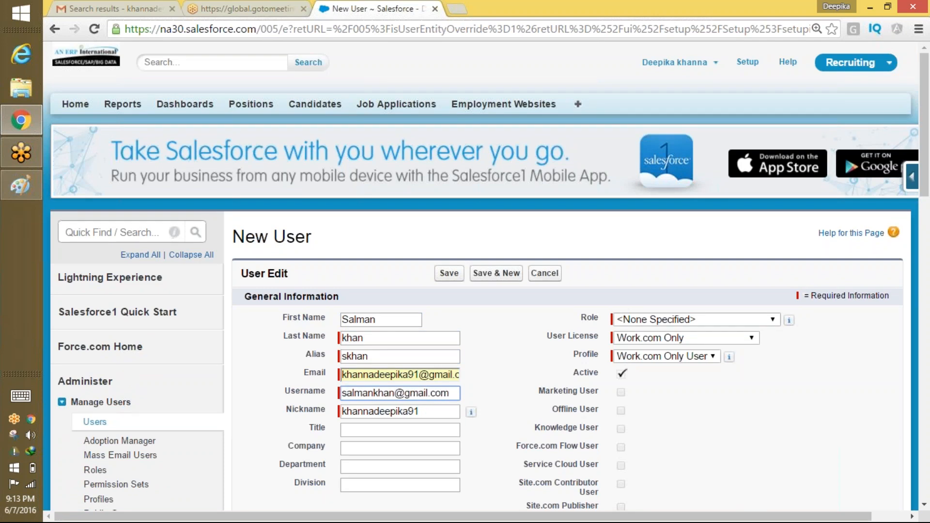
left_click_drag(393, 392, 250, 403)
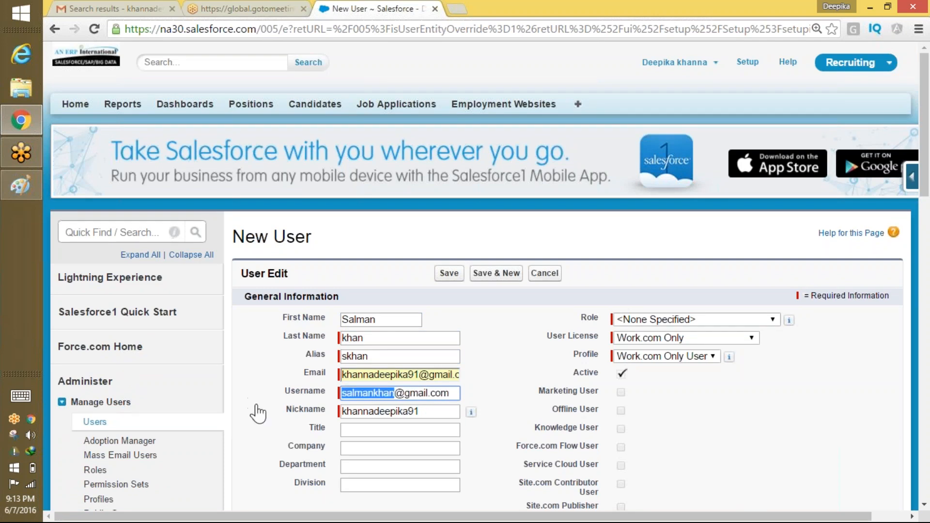
key("ctrl+c")
double_click(399, 411)
key("ctrl+v")
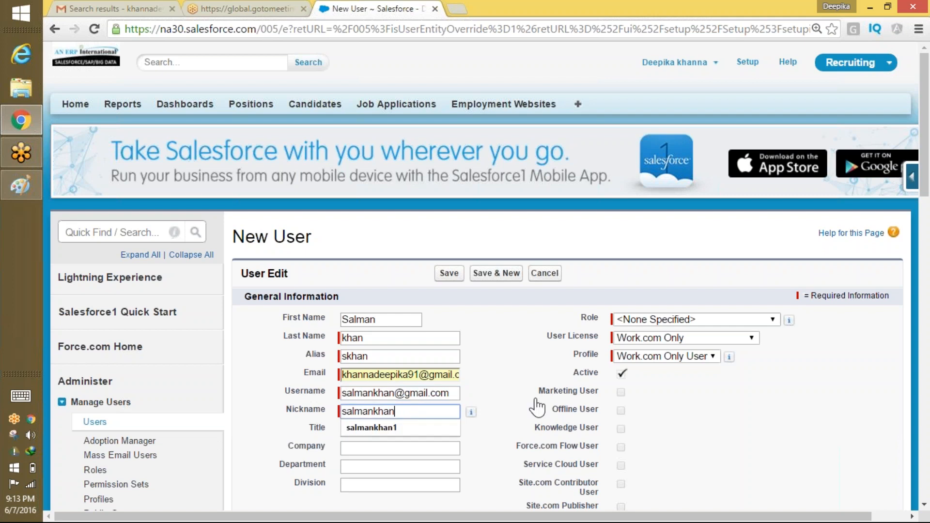
left_click(420, 428)
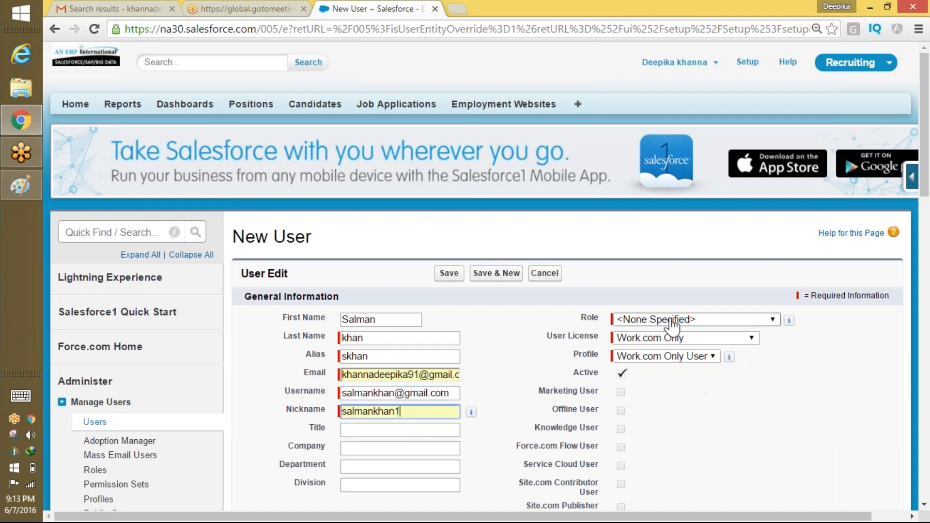
Choose the Salesforce Platform user licence and save the user.
left_click(664, 338)
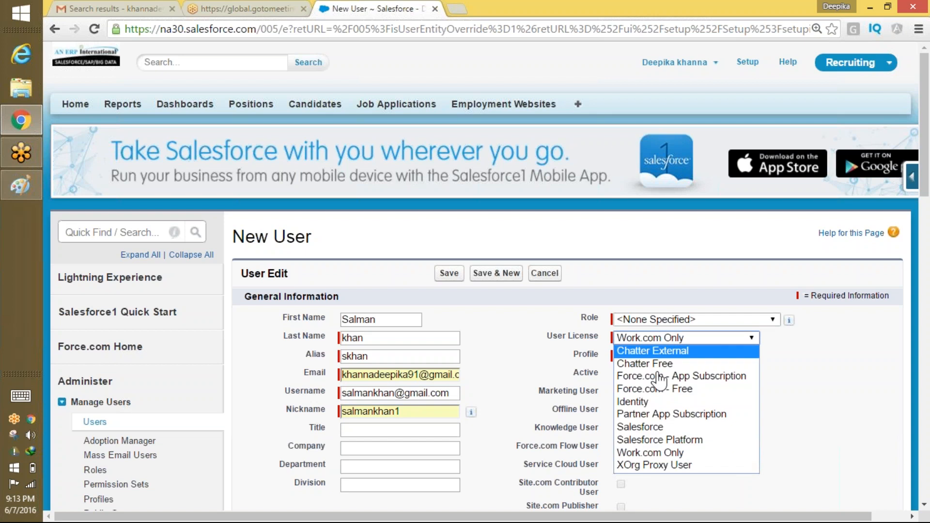
left_click(662, 436)
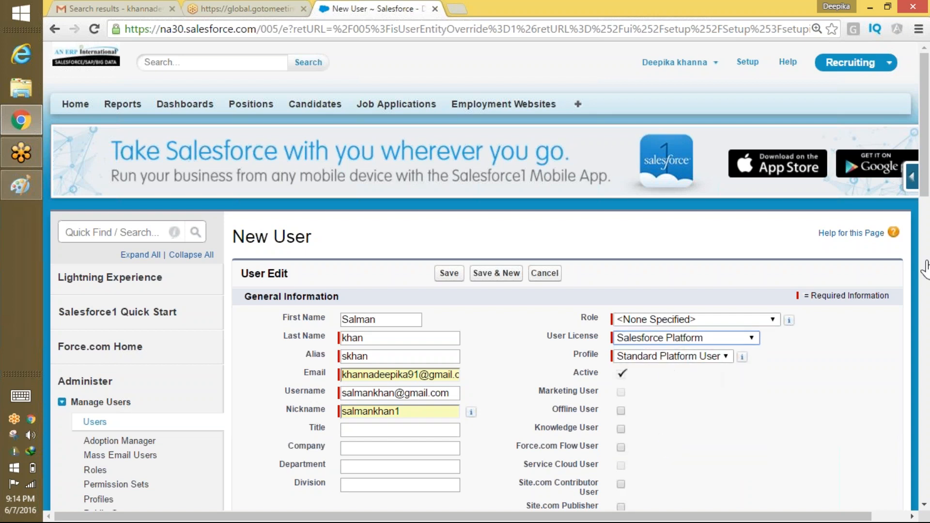
mouse_move(925, 191)
left_mouse_down()
mouse_move(916, 291)
mouse_move(911, 194)
left_mouse_up()
left_click(448, 245)
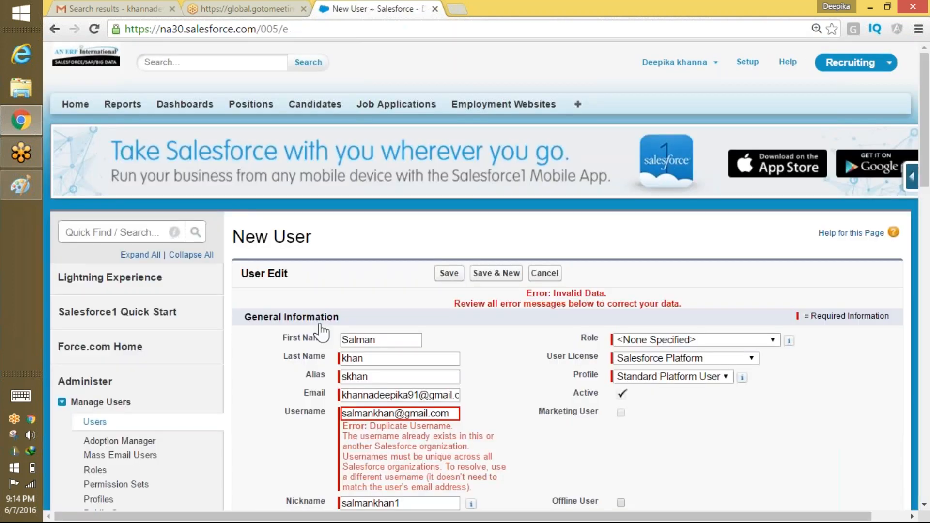
Append '11' to the duplicate username and '1' to the nickname, then save again.
left_click(395, 413)
type("11")
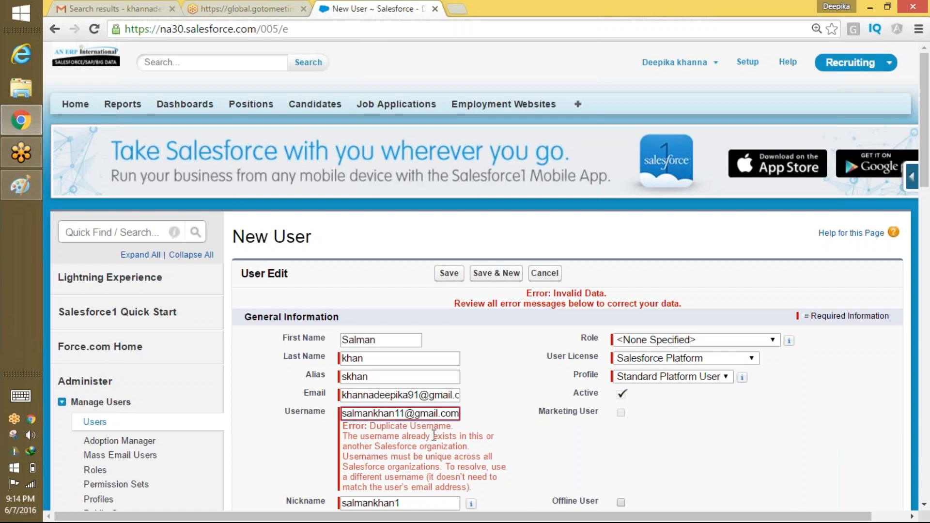
left_click(405, 504)
type("1")
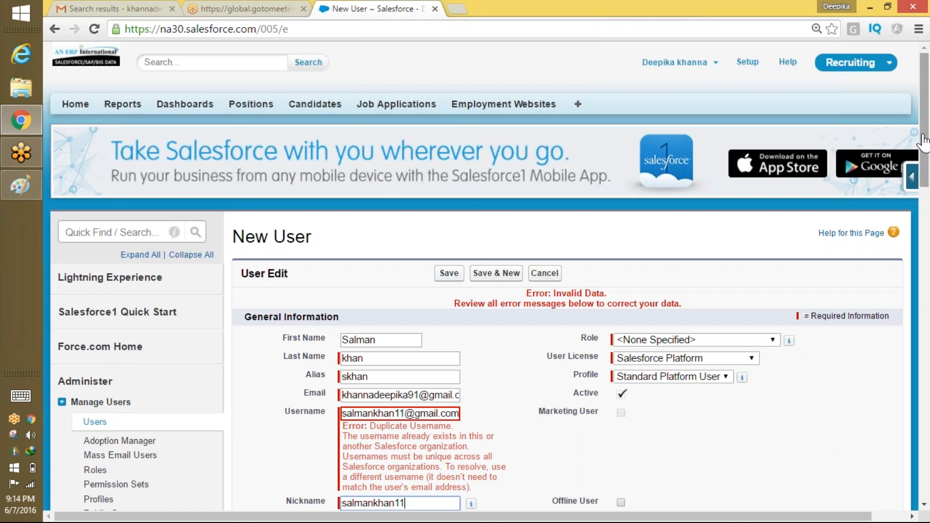
left_click_drag(926, 177, 923, 490)
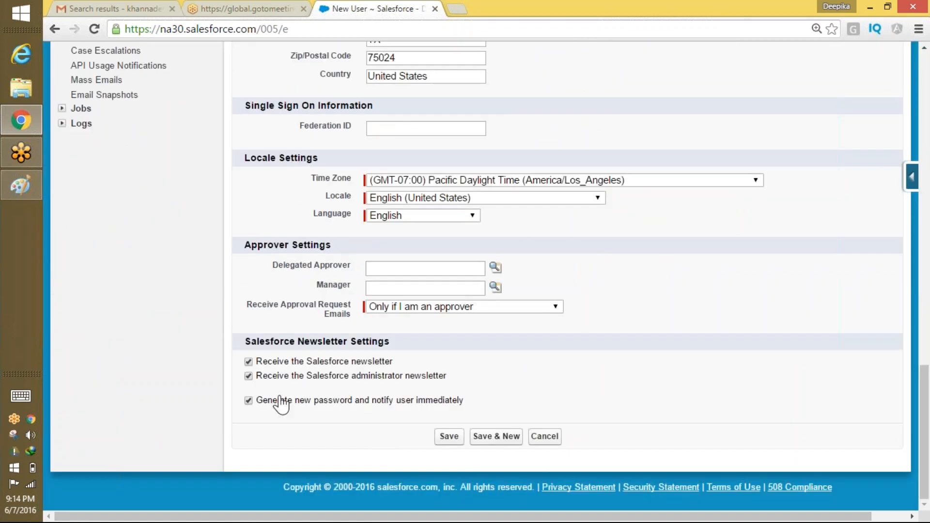
left_click_drag(272, 400, 466, 401)
left_click(448, 437)
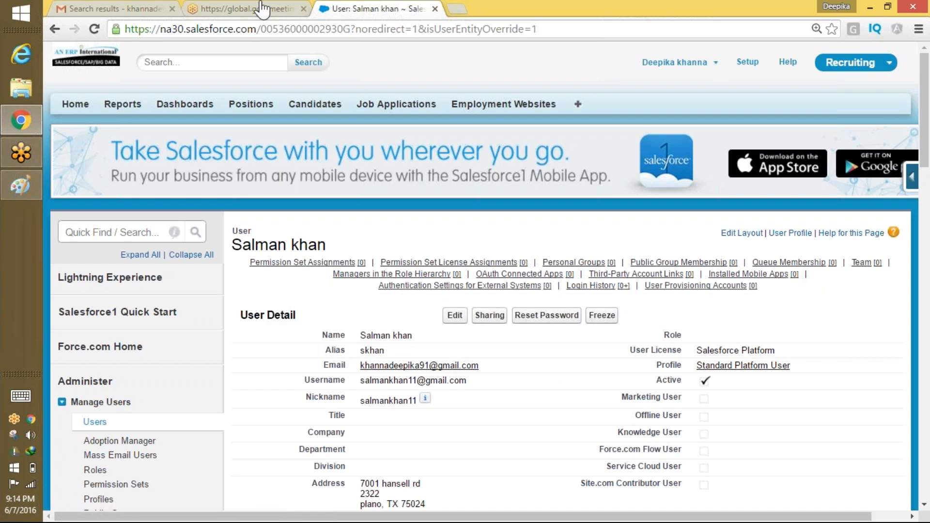
Open the Salesforce Developers login e-mail in the Gmail inbox and follow its login link.
left_click(107, 9)
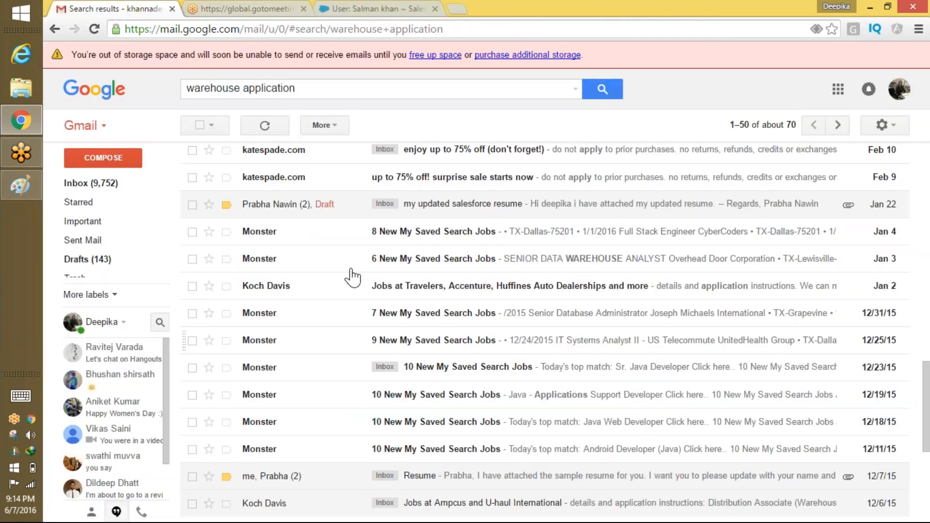
left_click(82, 183)
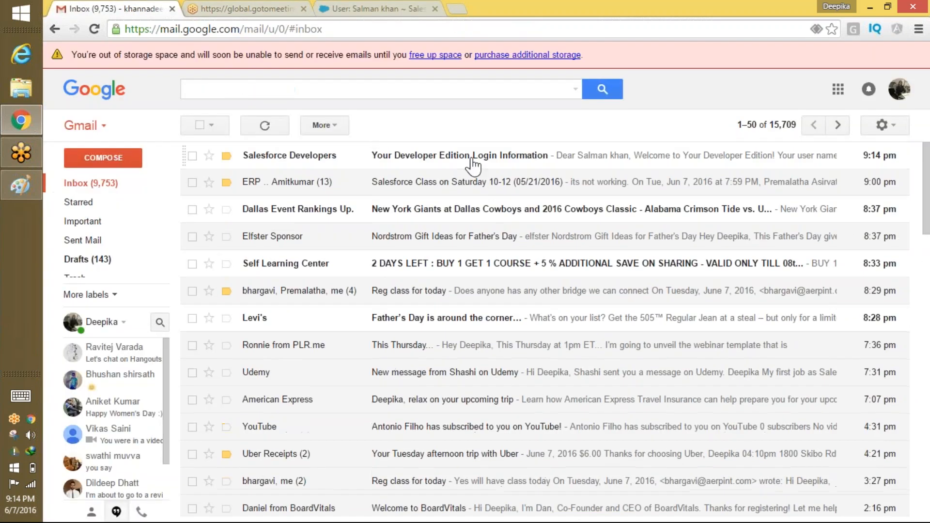
left_click(479, 160)
left_click(402, 314)
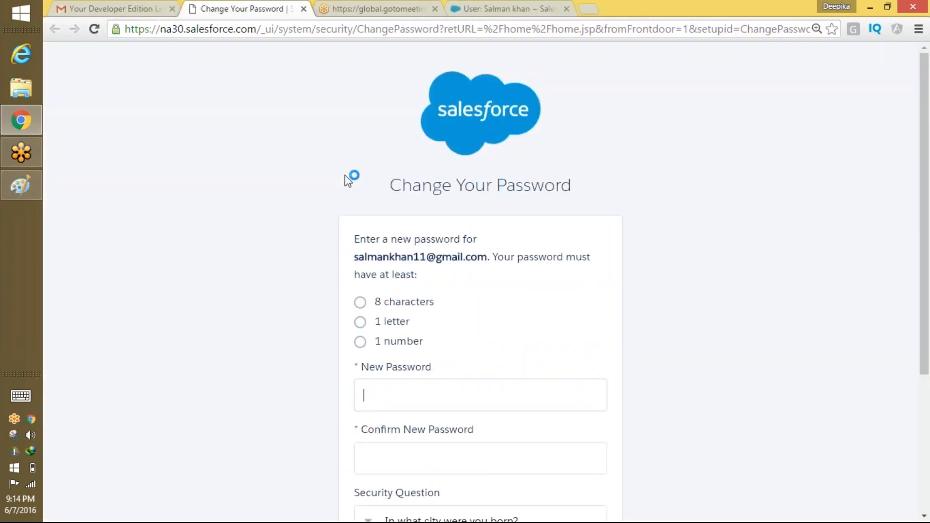
Enter the new password, its confirmation, and the security question answer.
left_click(424, 388)
type("•••")
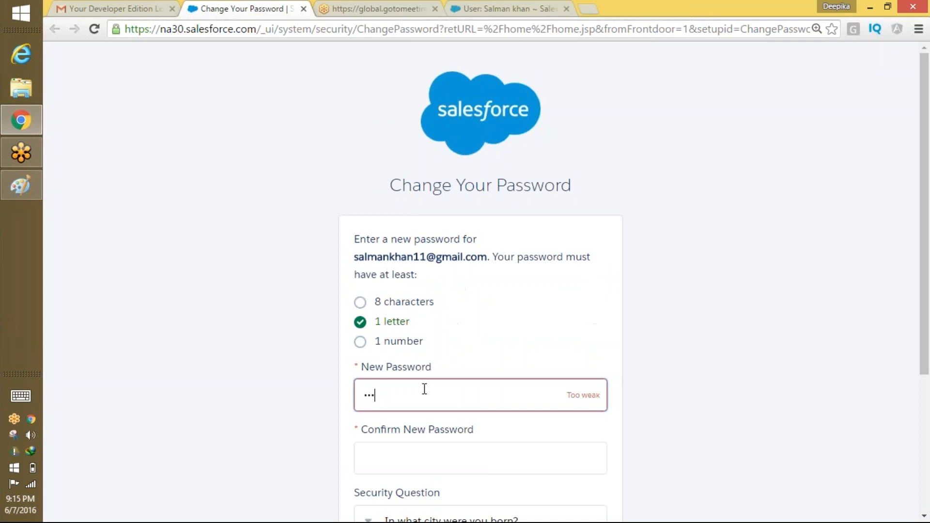
type("••••••••")
key("Tab")
type("••••")
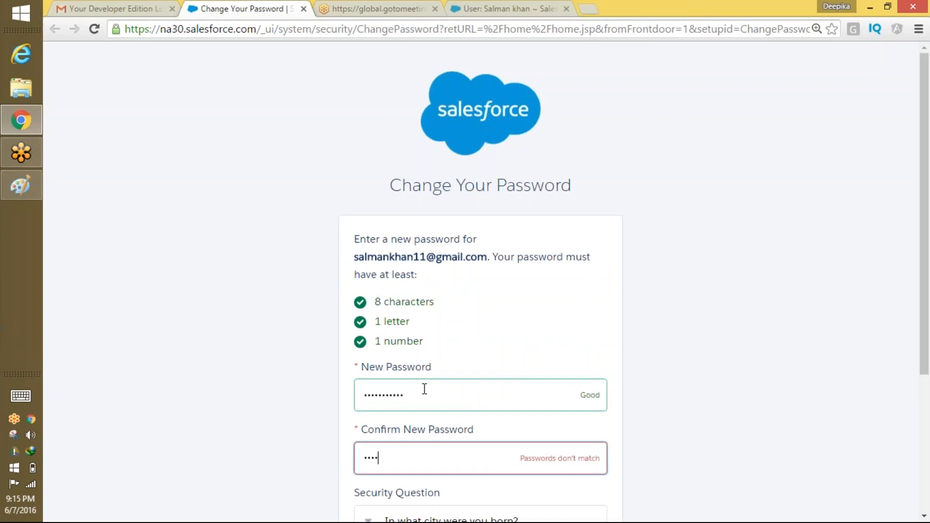
key("BackSpace")
key("BackSpace")
type("•")
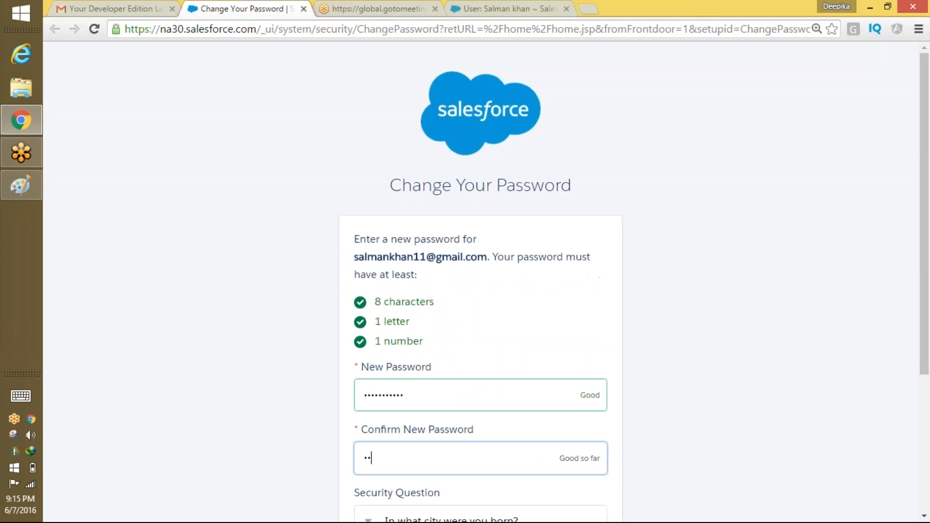
type("•••••••")
scroll(656, 342, "down", 4)
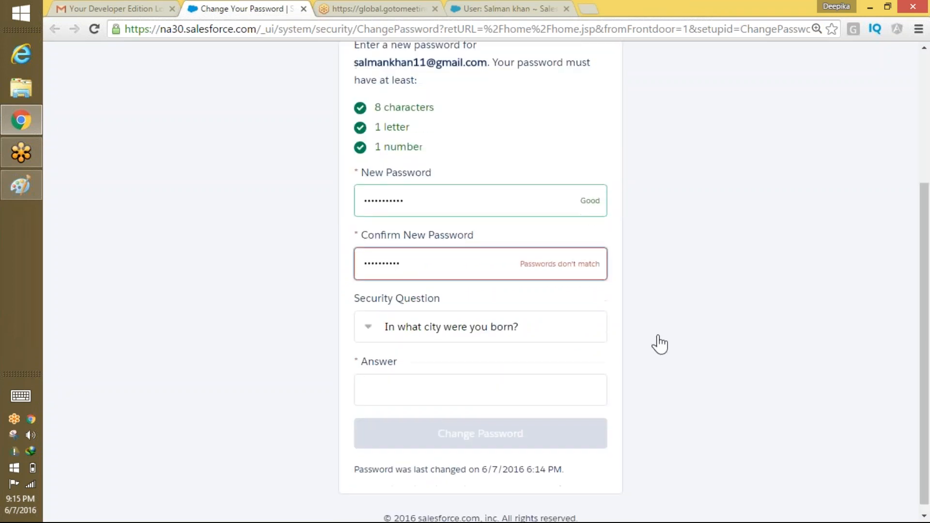
left_click(488, 387)
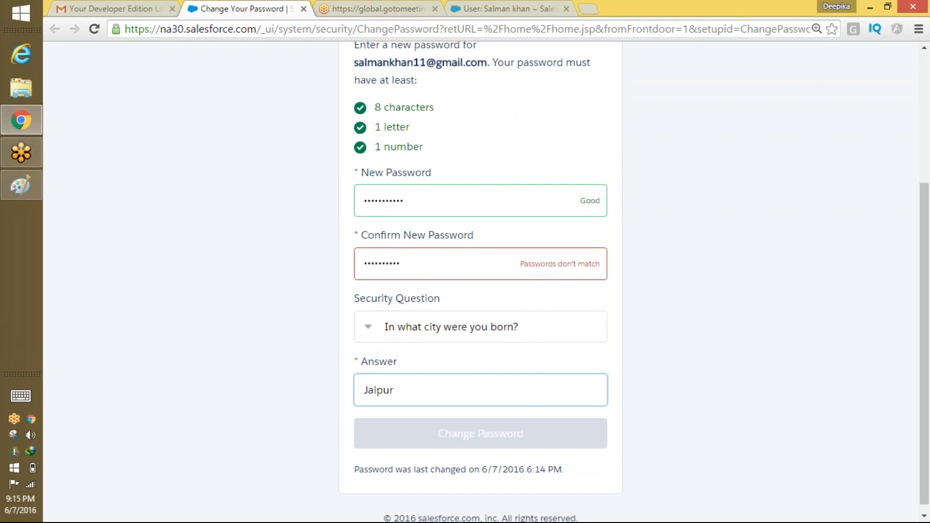
Retype the new password and matching confirmation, then submit Change Password.
left_click_drag(399, 263, 324, 265)
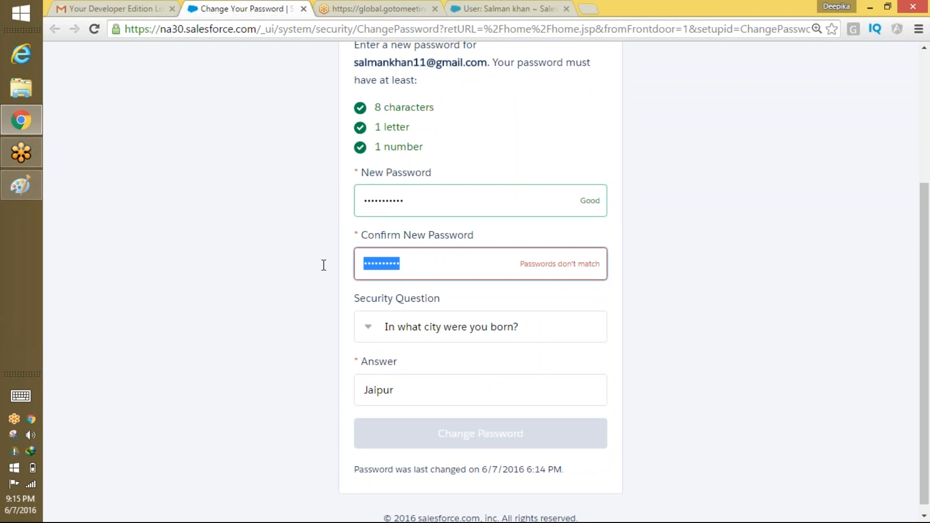
left_click_drag(419, 199, 358, 201)
type("••")
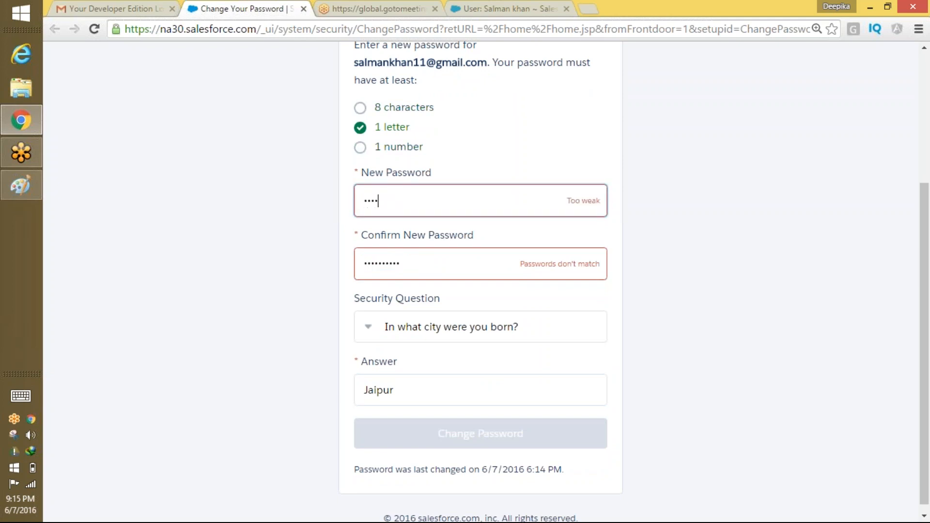
type("•••••••••")
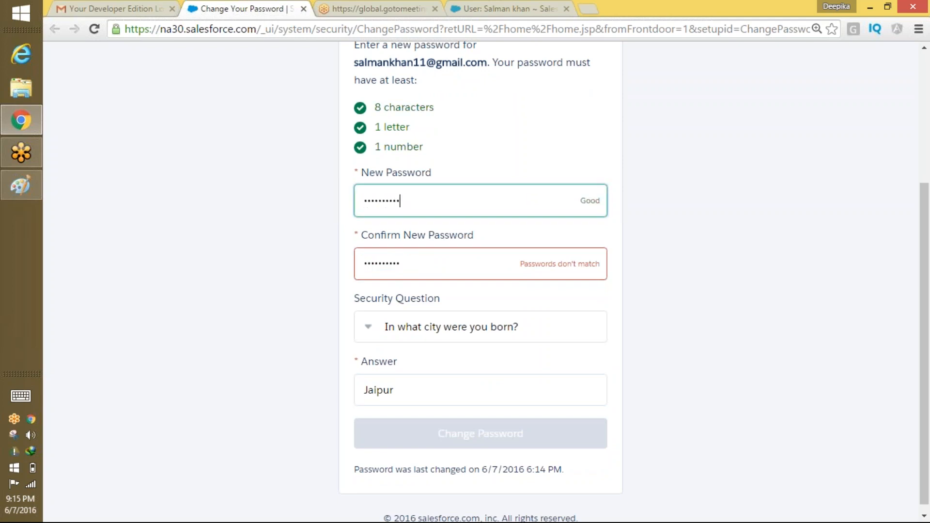
key("Tab")
type("••••")
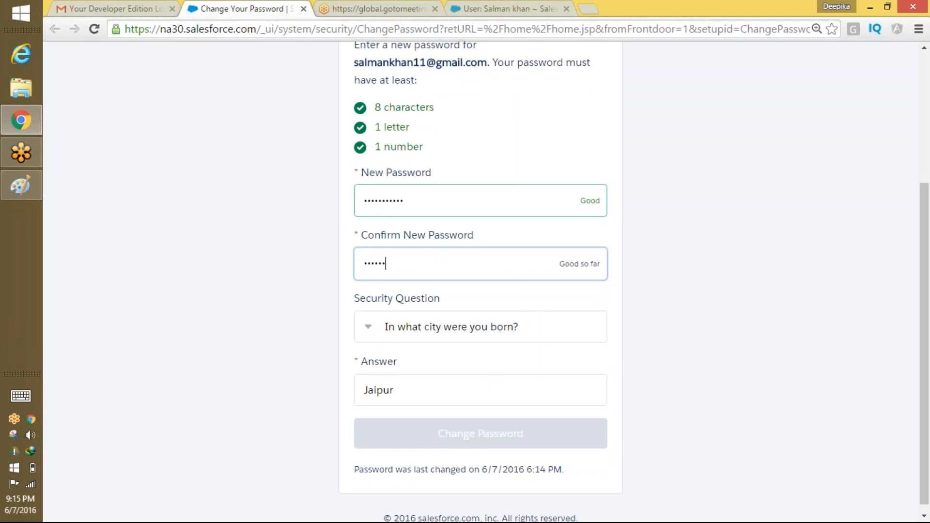
type("•••••••")
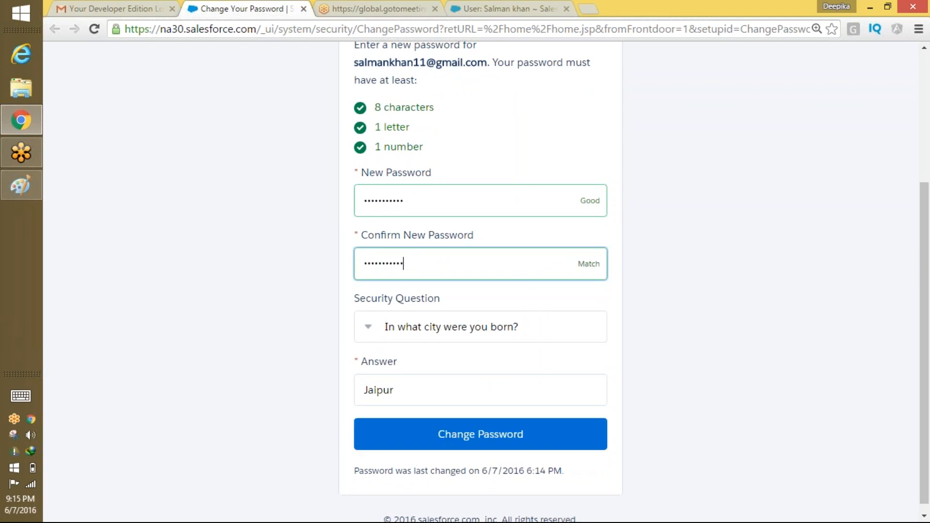
key("Return")
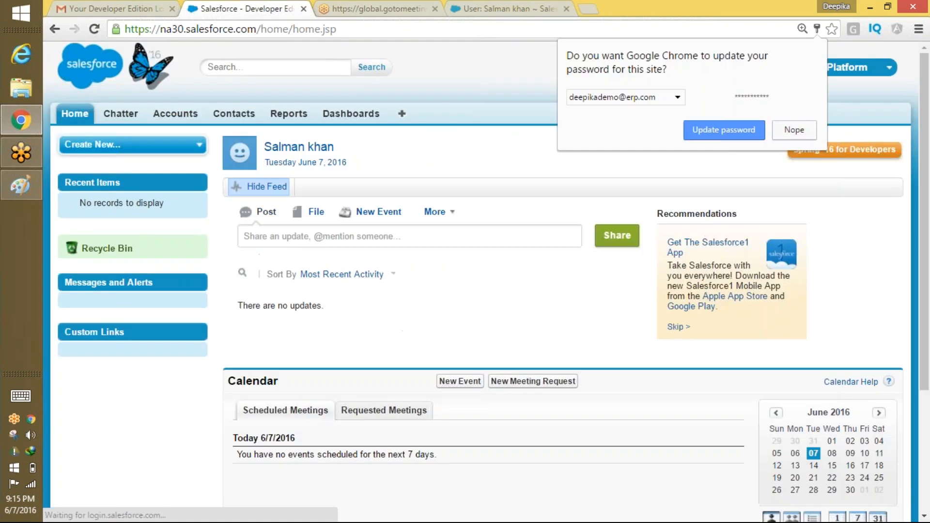
Save the updated password in Chrome, switch to the Recruiting app, and log out.
left_click(727, 131)
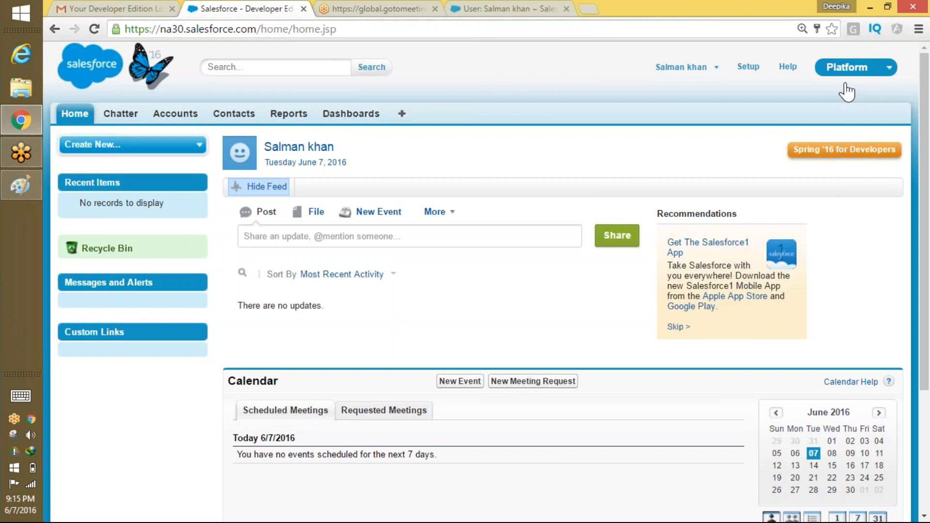
left_click(860, 73)
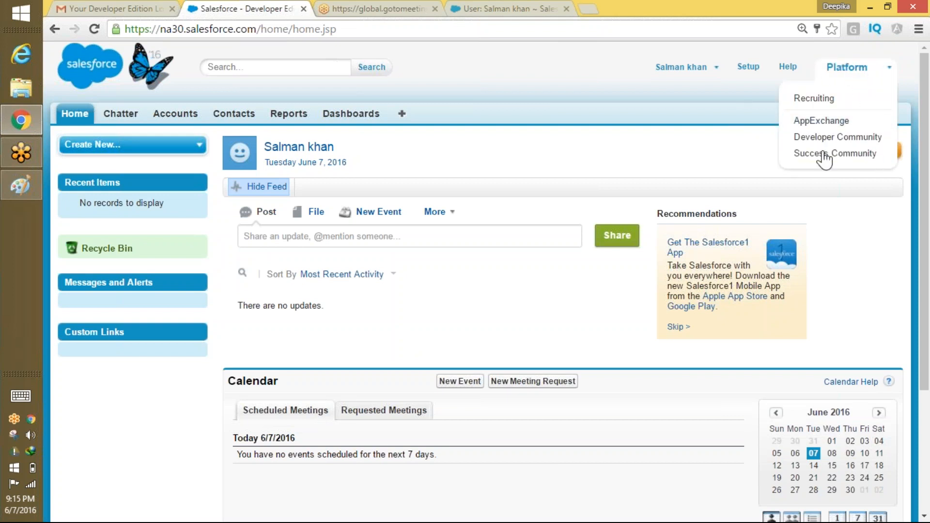
left_click(820, 99)
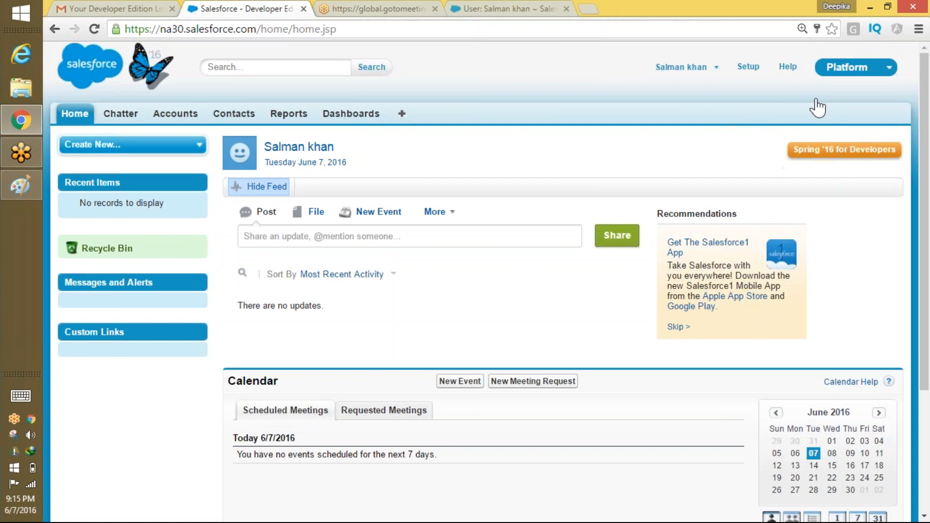
left_click(862, 68)
left_click(825, 100)
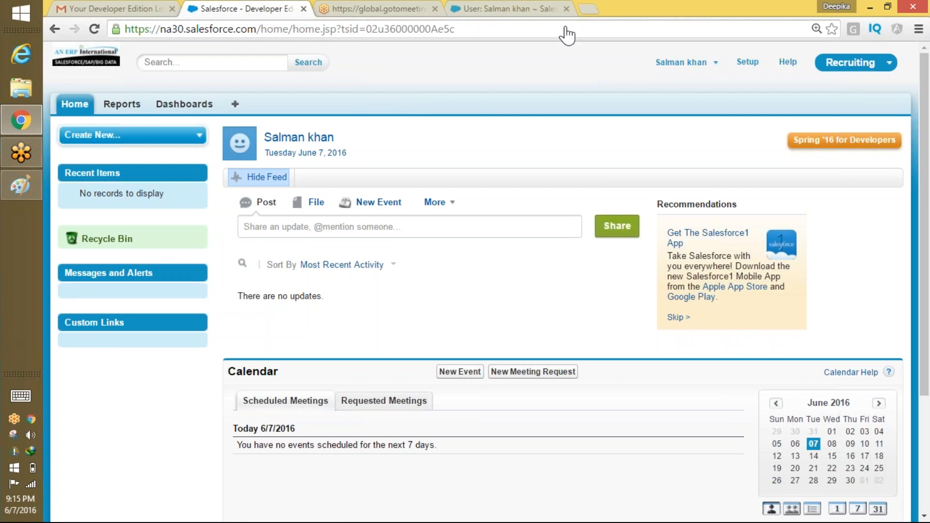
left_click(692, 62)
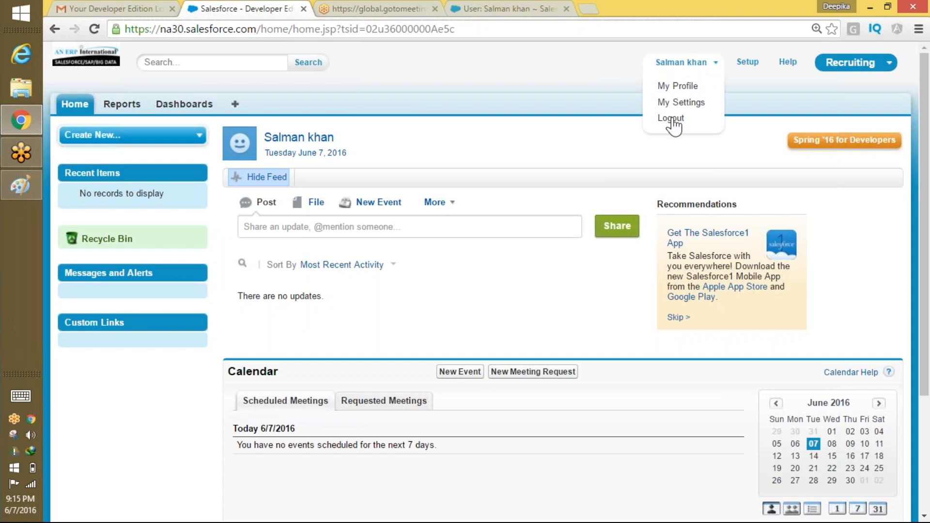
left_click(671, 118)
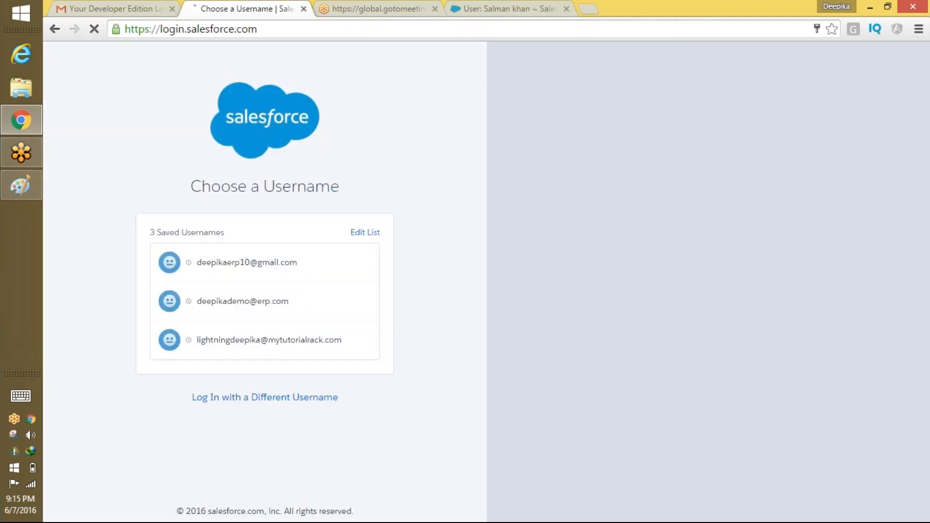
Log back in as administrator, open the new user's record, then its Standard Platform User profile.
left_click(280, 268)
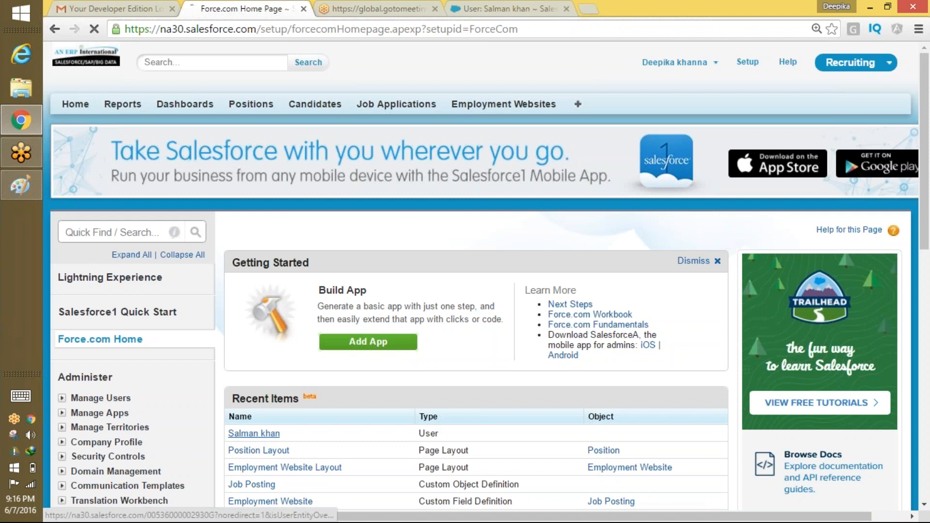
left_click(254, 433)
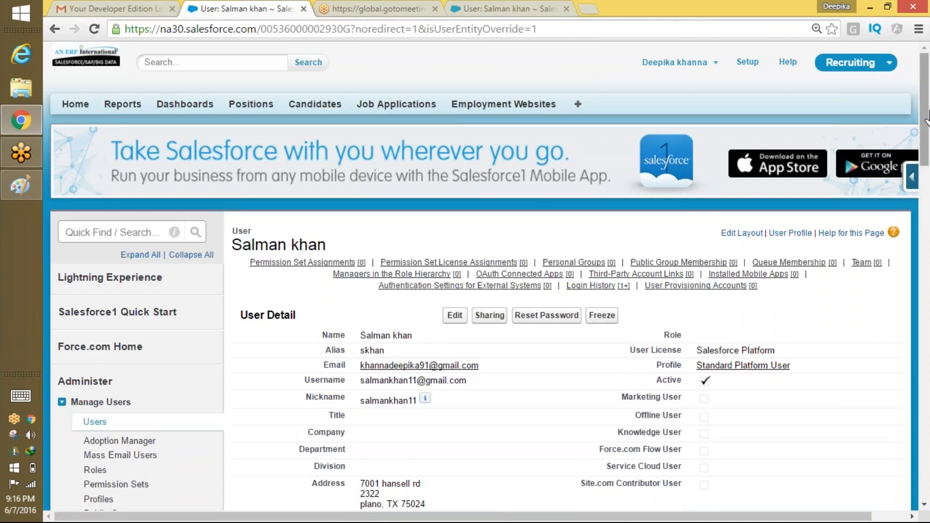
left_click_drag(922, 124, 922, 162)
scroll(922, 162, "down", 1)
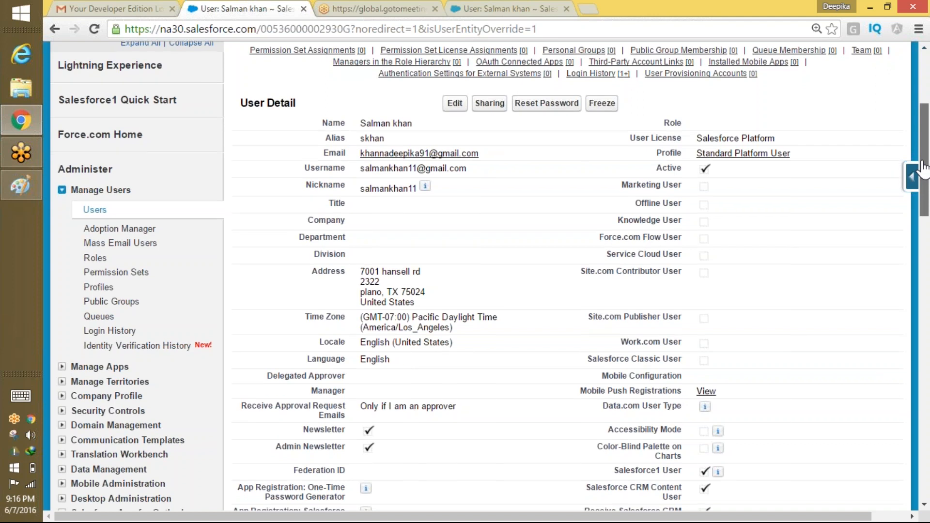
scroll(923, 165, "up", 1)
scroll(922, 167, "down", 1)
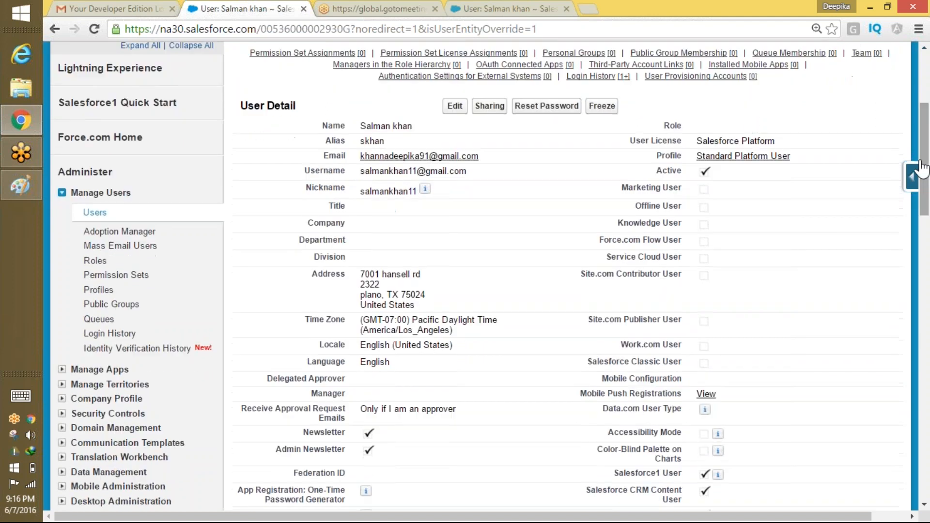
left_click(775, 157)
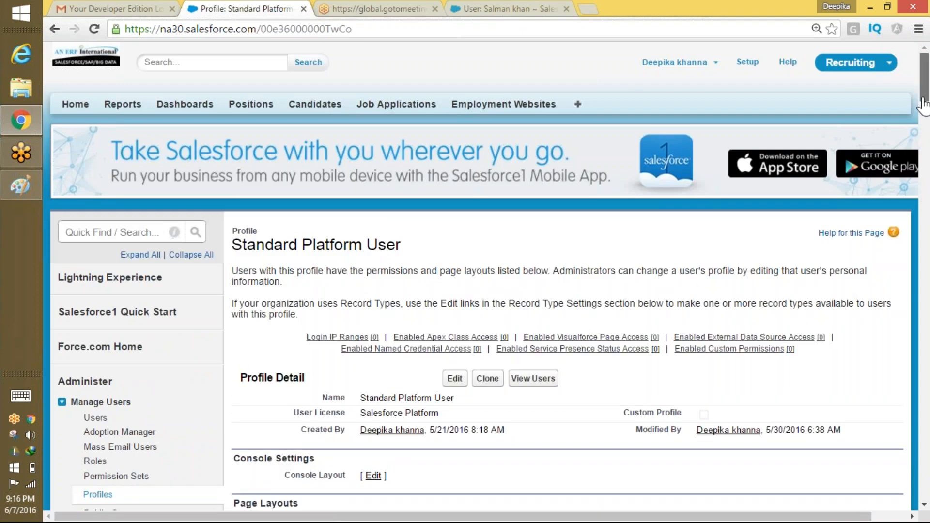
Edit the Standard Platform User profile and review its Recruiting app visibility and Custom Tab Settings.
scroll(923, 103, "down", 3)
left_click(455, 198)
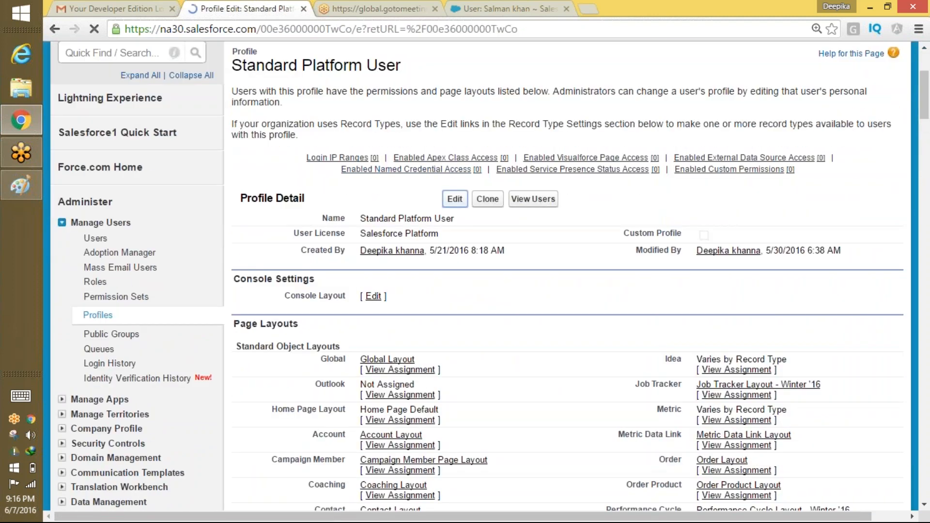
scroll(926, 158, "down", 5)
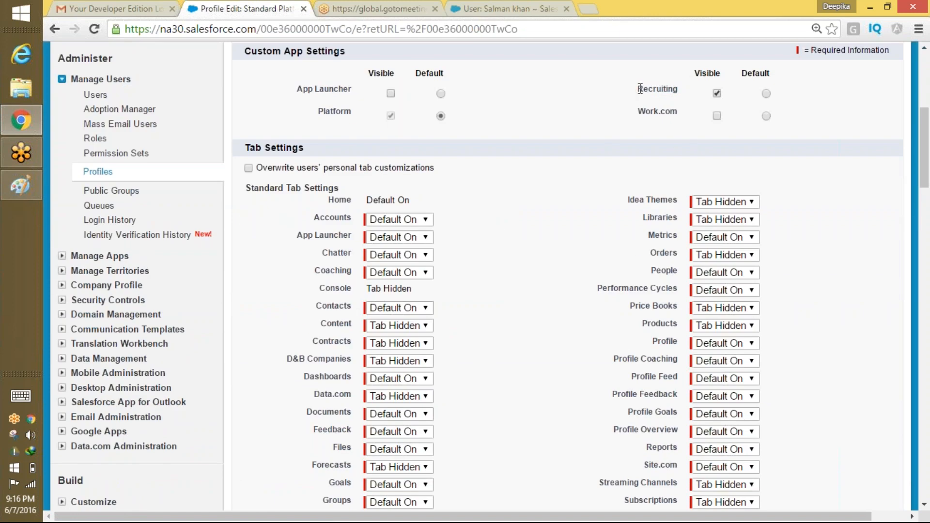
left_click_drag(637, 89, 684, 95)
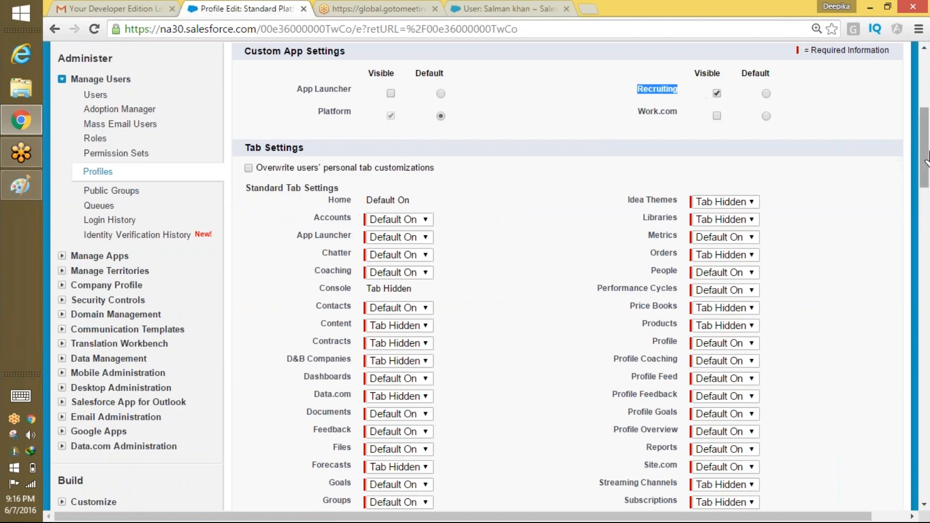
left_click_drag(925, 167, 925, 228)
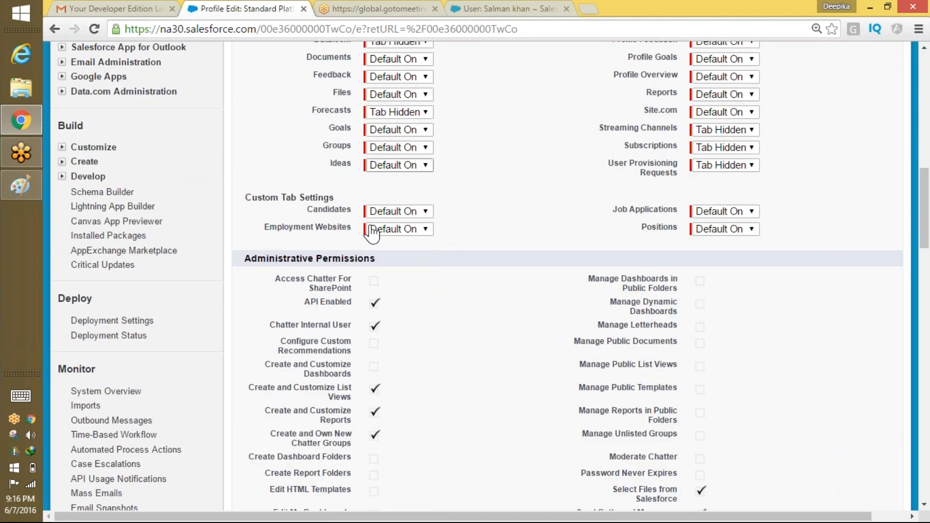
left_click_drag(257, 200, 344, 199)
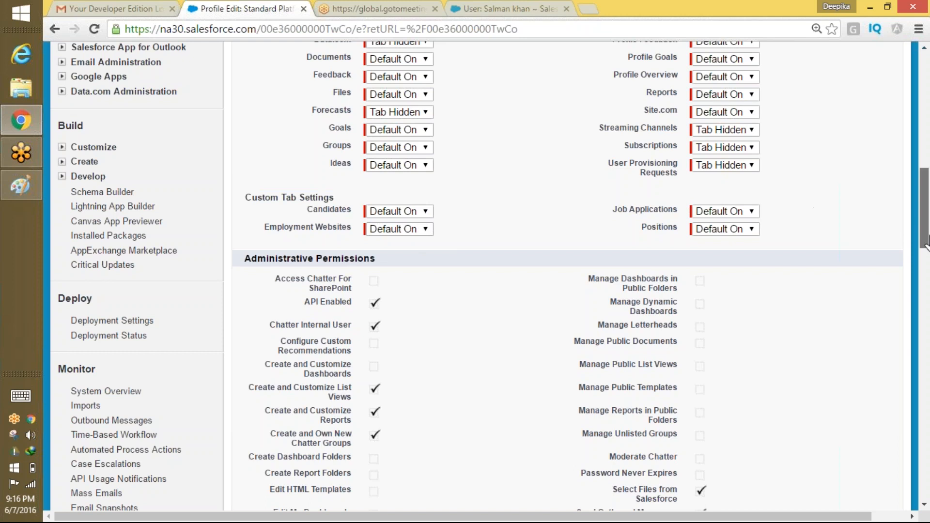
left_click_drag(916, 218, 886, 408)
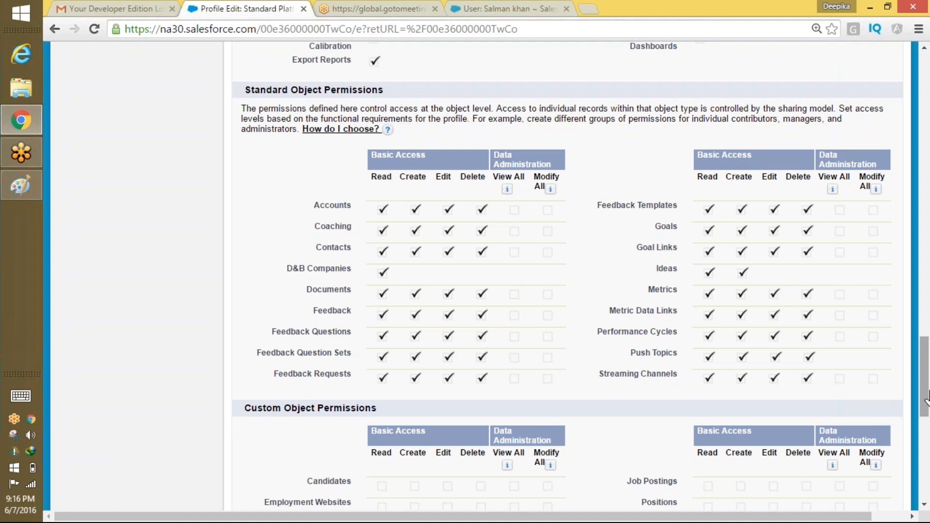
Review the Custom Object Permissions section of the profile edit page.
left_click_drag(924, 398, 925, 422)
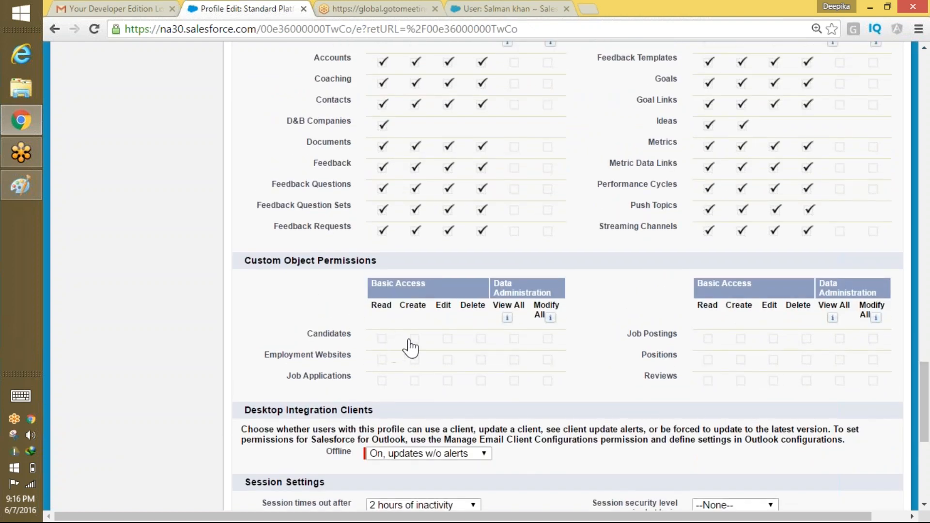
double_click(462, 333)
left_click_drag(250, 260, 369, 261)
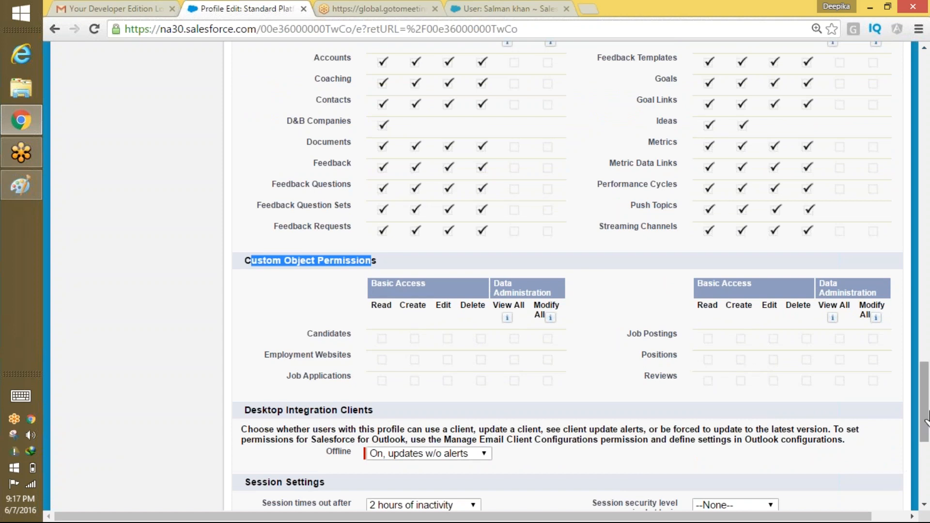
left_click_drag(920, 405, 923, 84)
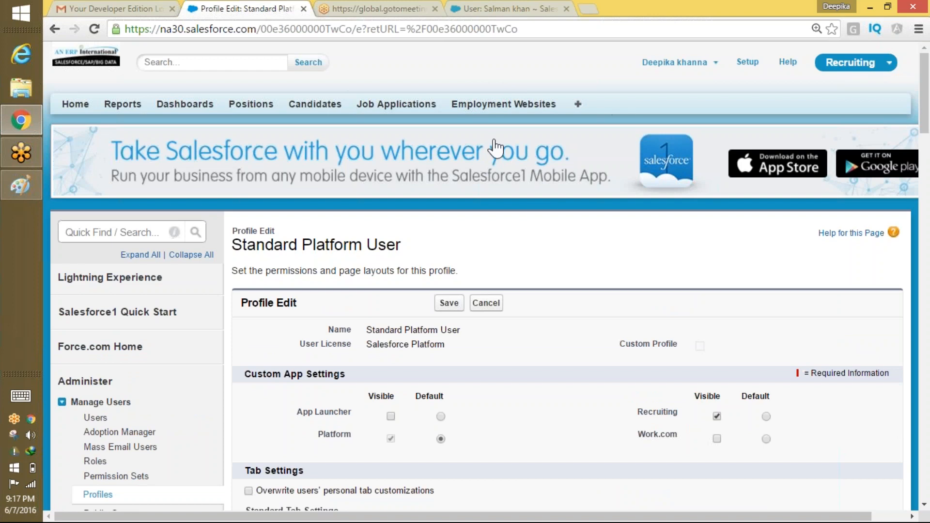
left_click_drag(924, 118, 877, 416)
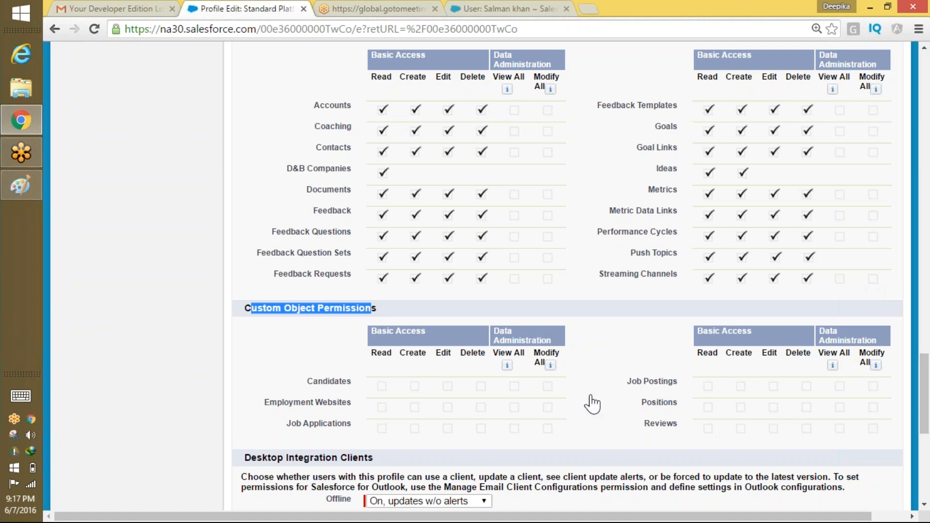
left_click_drag(413, 394, 443, 391)
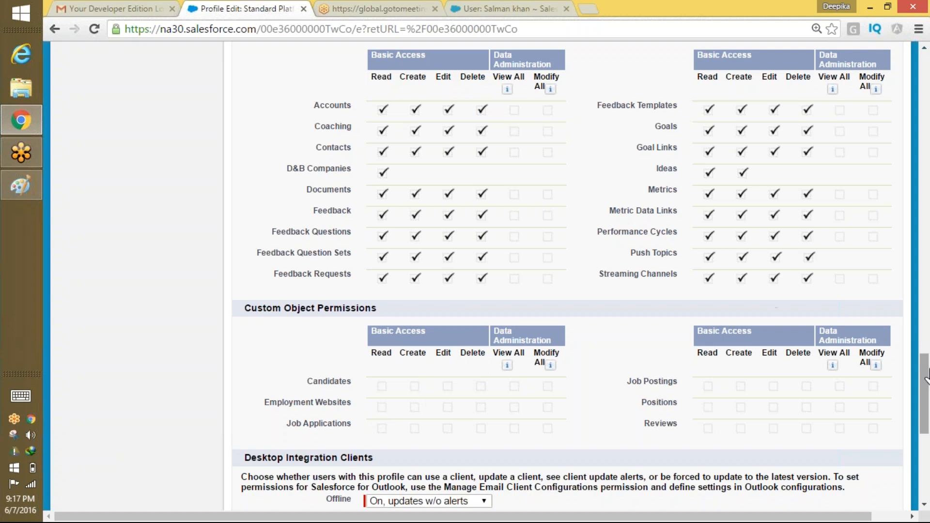
Return to the top of Profile Edit and cancel without saving.
left_click_drag(925, 382, 926, 84)
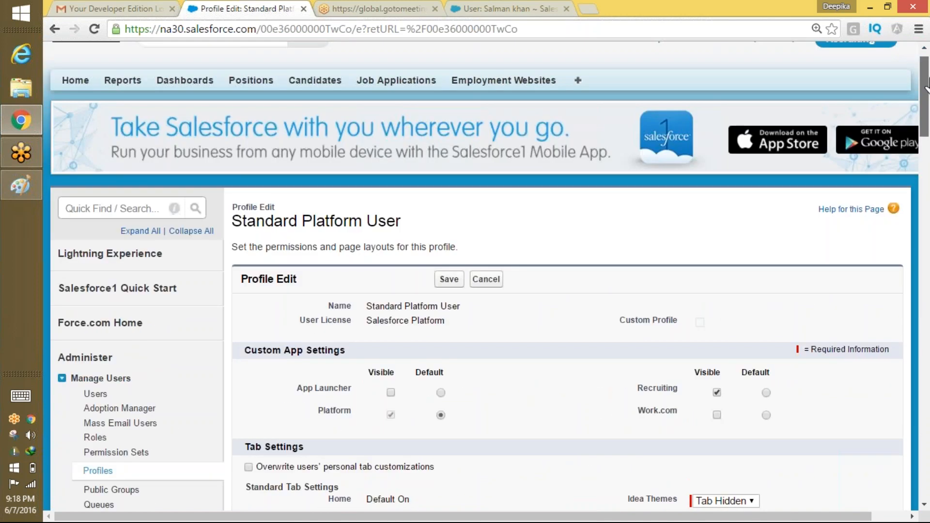
left_click_drag(925, 85, 925, 85)
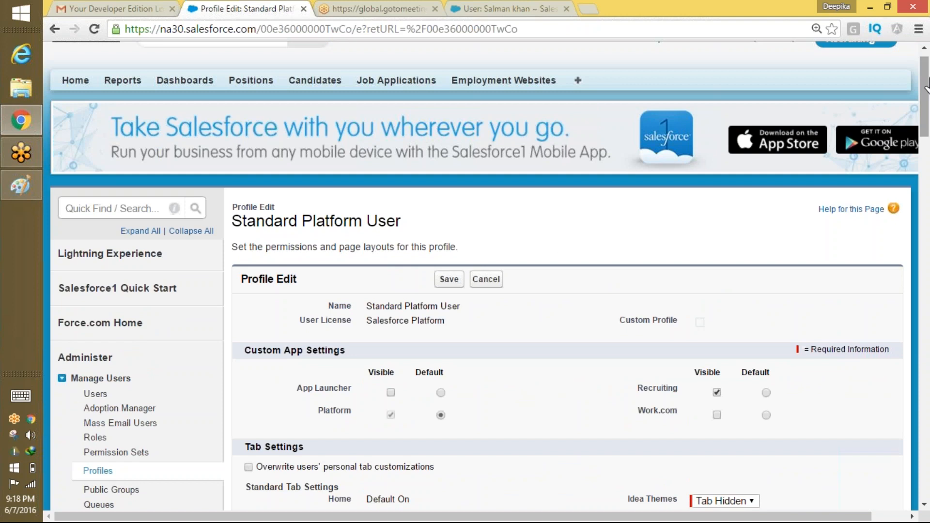
left_click(487, 280)
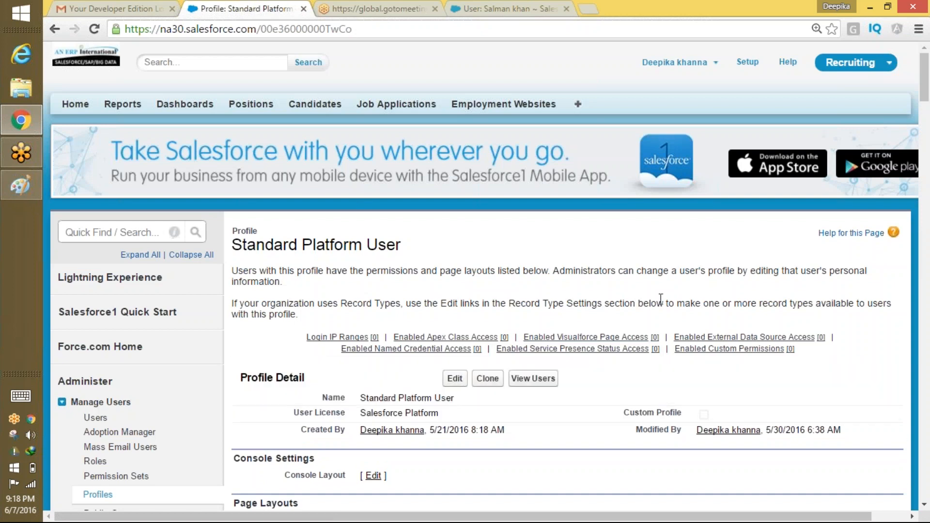
Clone Standard Platform User as 'SalesforcePlatformRecruting' and save the new profile.
left_click(487, 378)
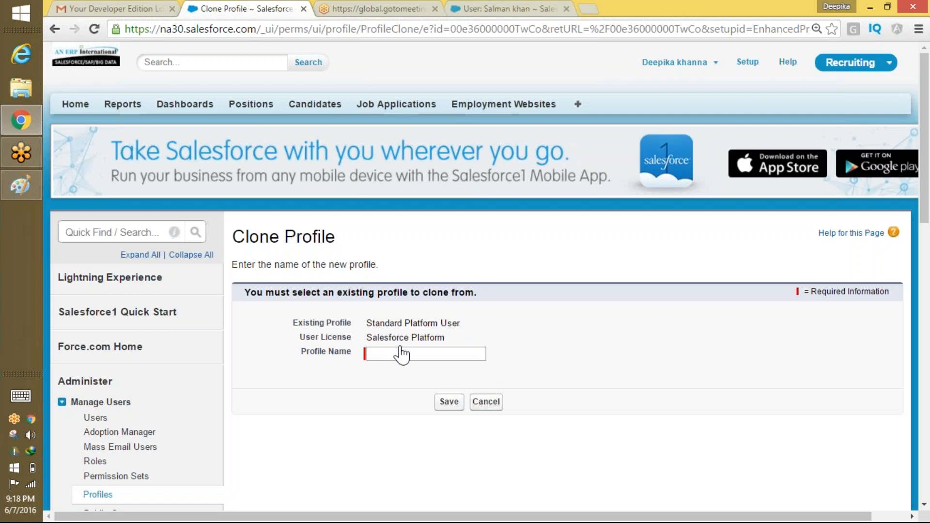
left_click(380, 355)
type("Sale")
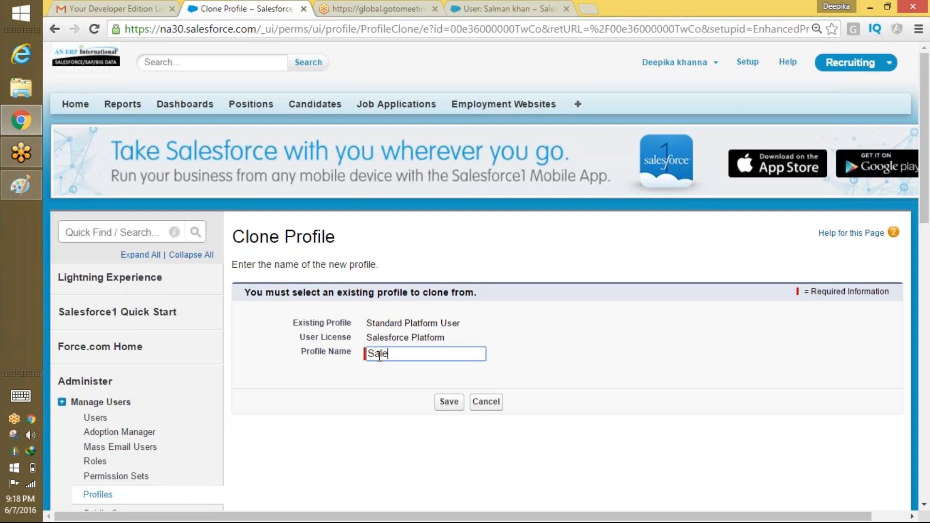
type("sforcePlatformRec")
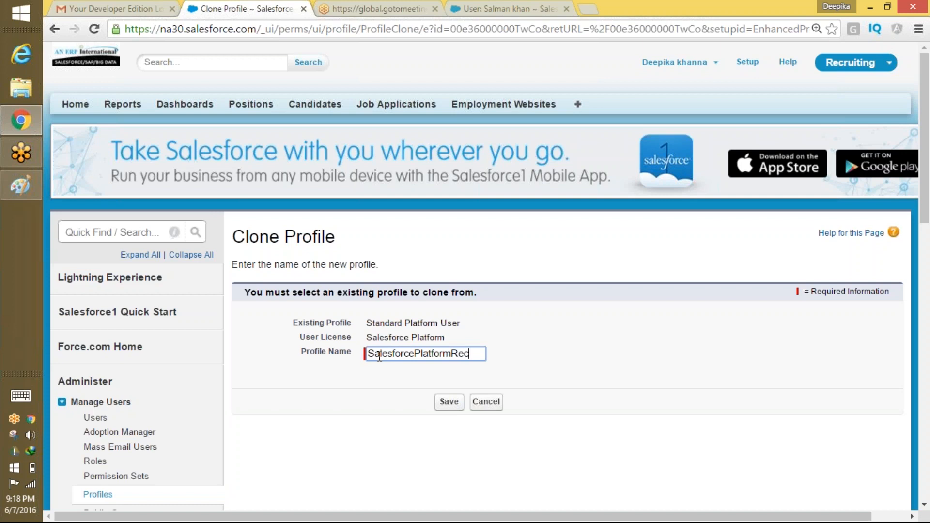
type("ruting")
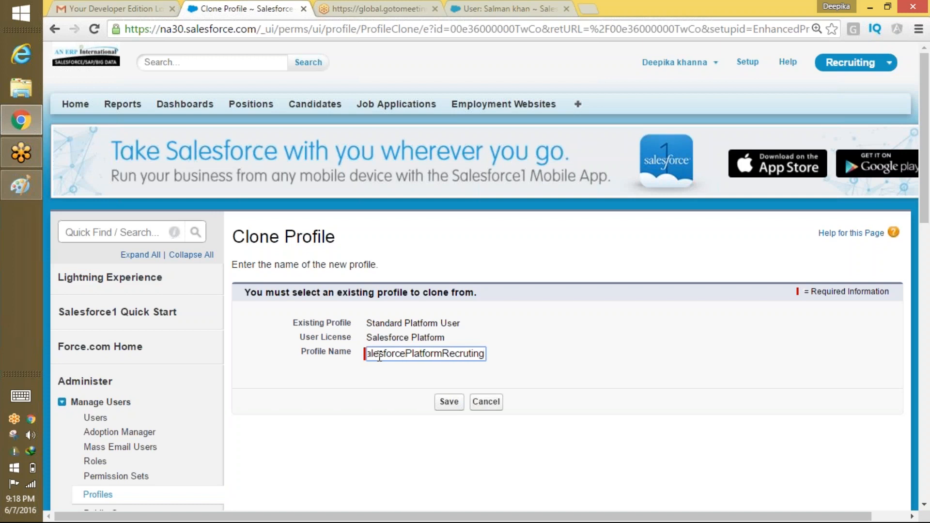
left_click_drag(412, 353, 547, 340)
left_click(448, 402)
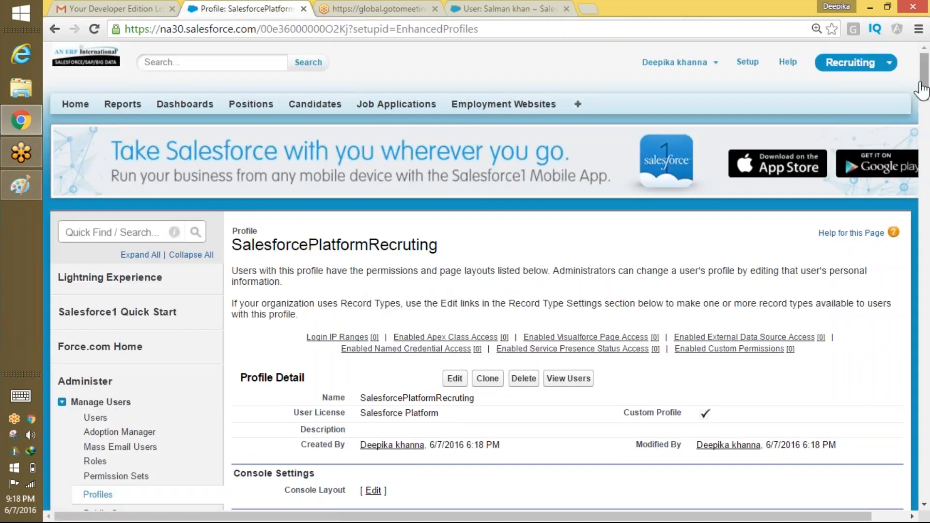
Open the SalesforcePlatformRecruting profile for editing and select 'Recruting' in its name.
scroll(841, 104, "down", 4)
left_click(454, 192)
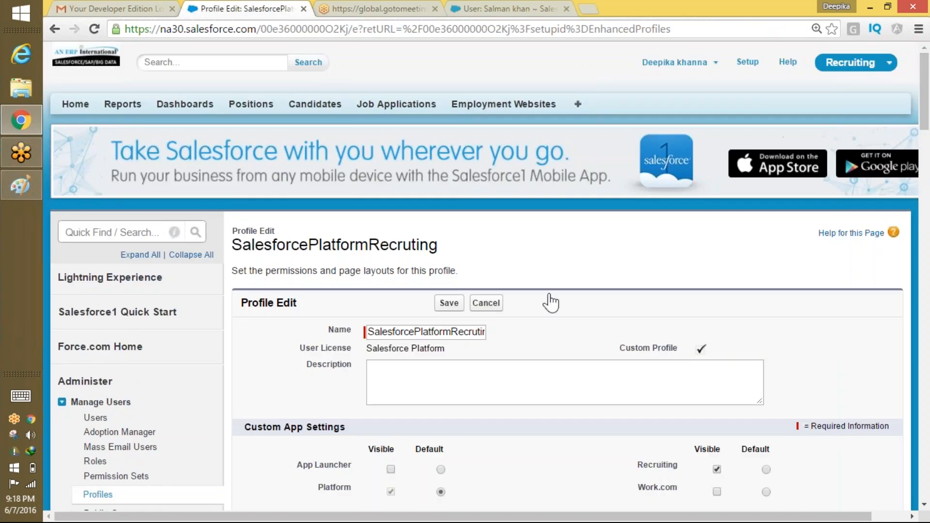
left_click_drag(368, 332, 499, 329)
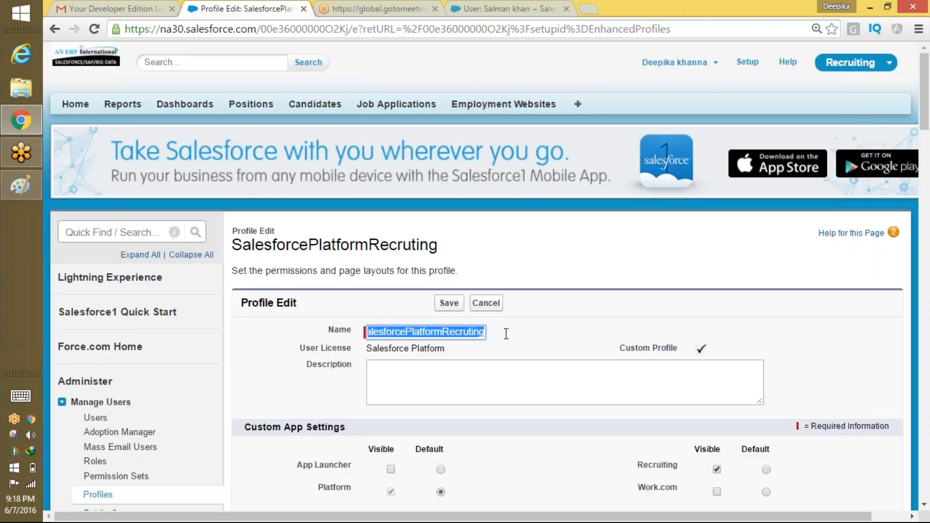
left_click(395, 331)
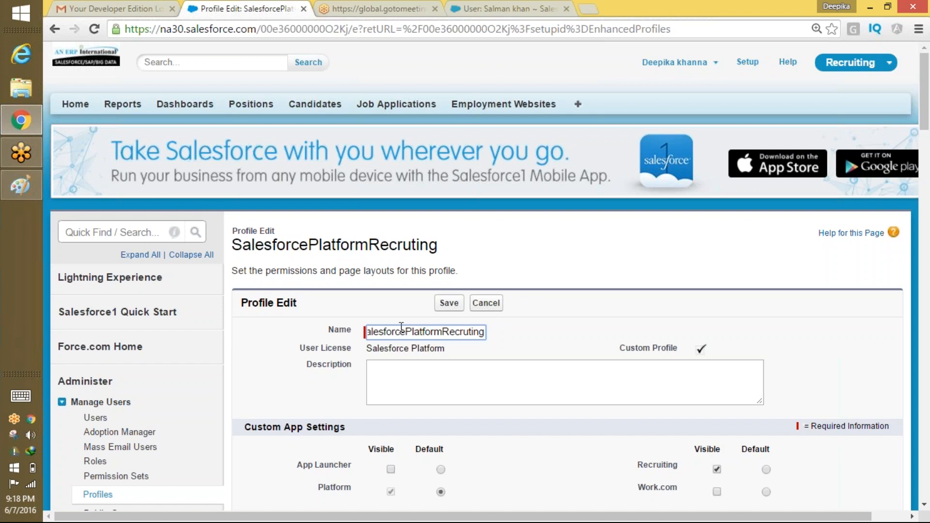
left_click(443, 333)
key("shift+End")
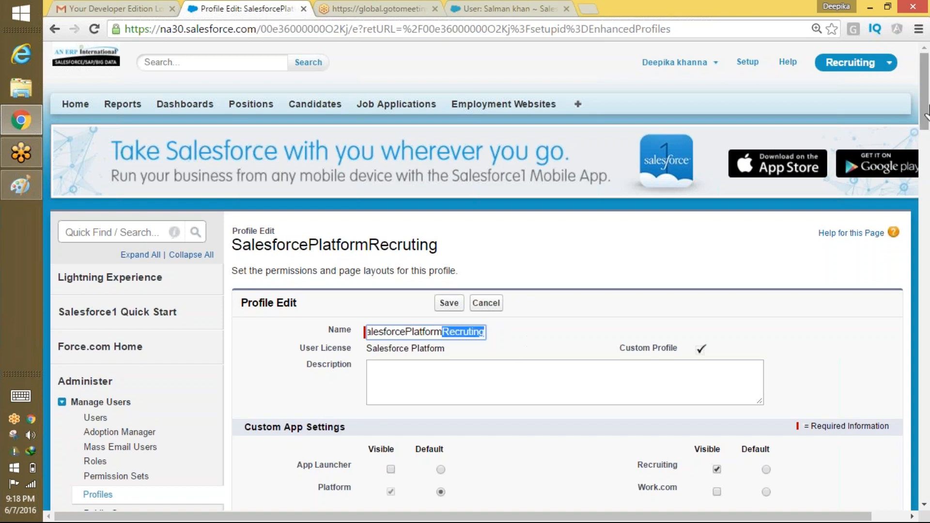
Grant Read on Candidates, Employment Websites, Job Applications, Job Postings, Positions and Reviews, then save.
scroll(901, 236, "down", 15)
scroll(901, 236, "down", 2)
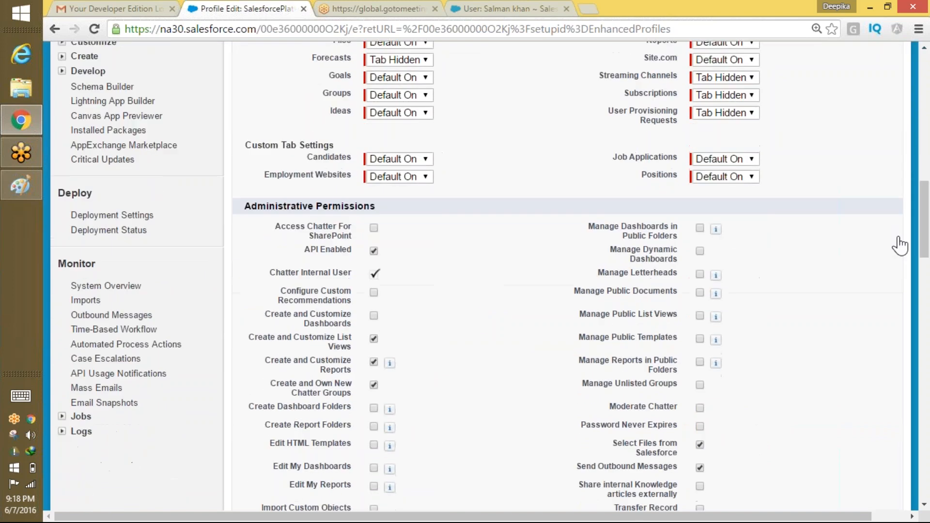
left_click_drag(245, 143, 329, 151)
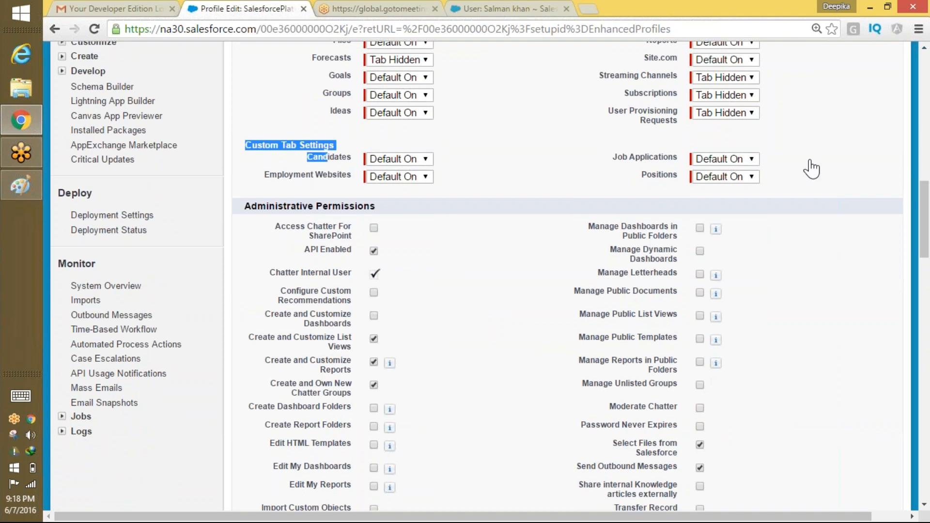
scroll(900, 356, "down", 16)
scroll(901, 356, "down", 6)
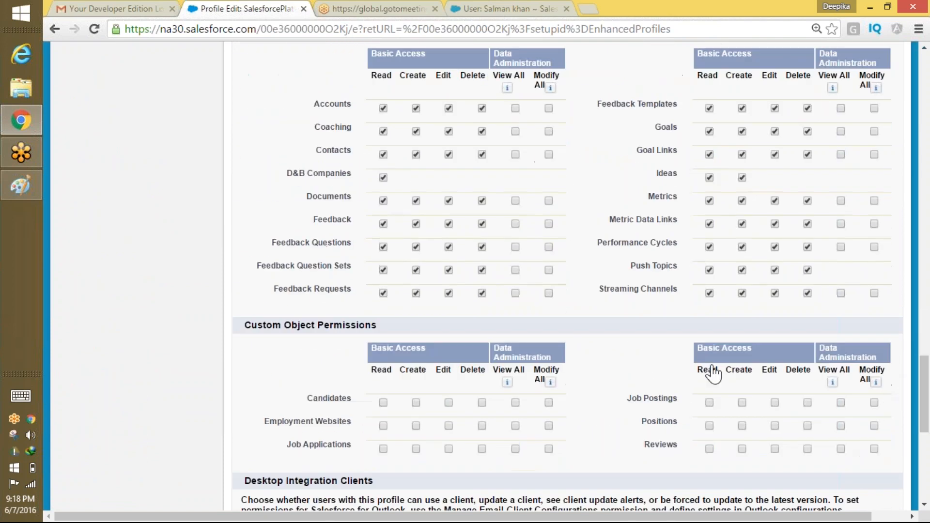
left_click(383, 403)
left_click(383, 425)
left_click(383, 449)
left_click(709, 403)
left_click(709, 425)
left_click(708, 449)
left_click_drag(924, 425, 924, 489)
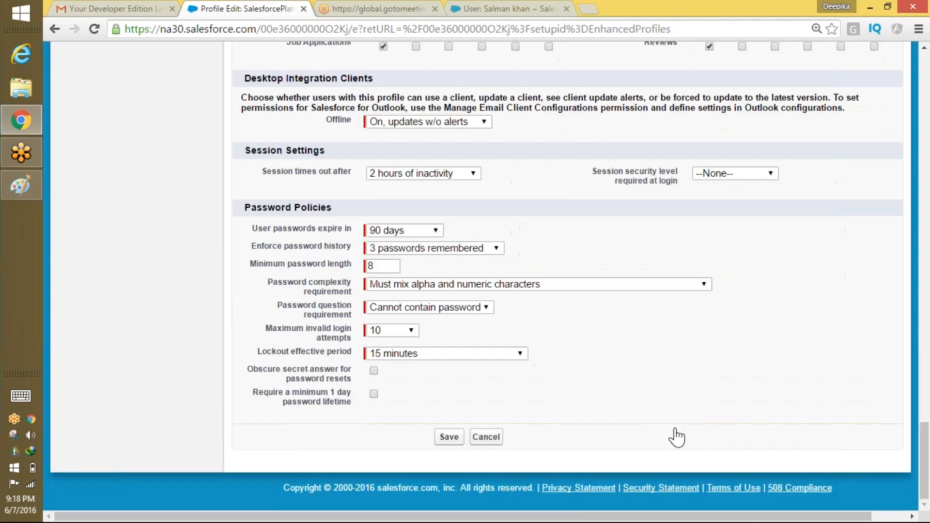
left_click(452, 437)
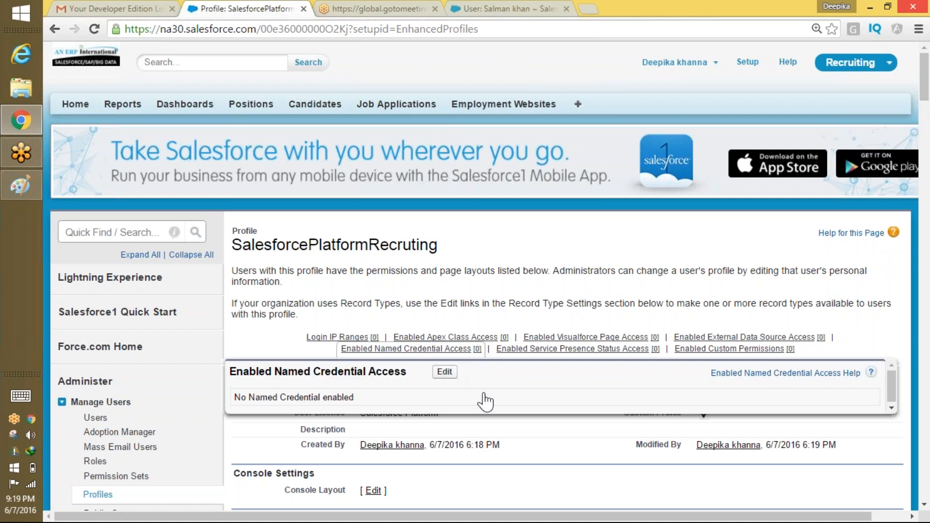
left_click(455, 379)
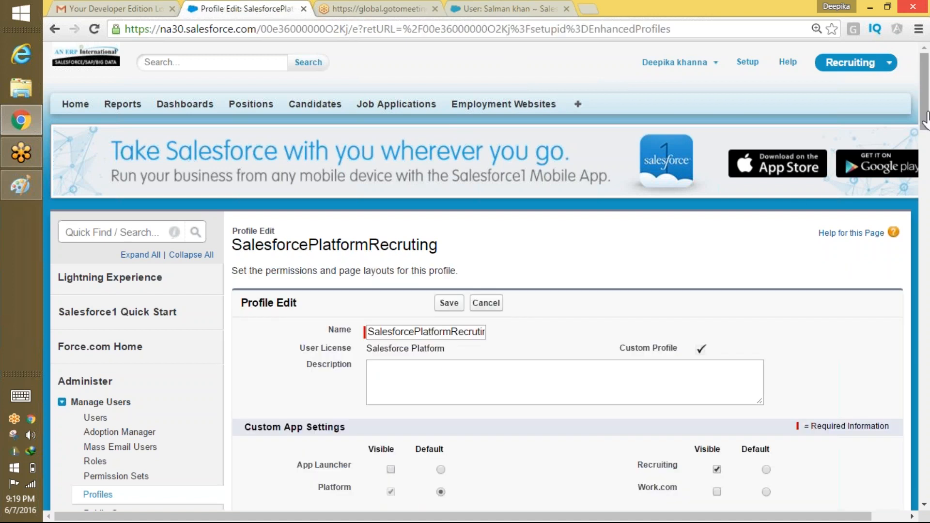
scroll(896, 228, "down", 10)
scroll(895, 227, "down", 2)
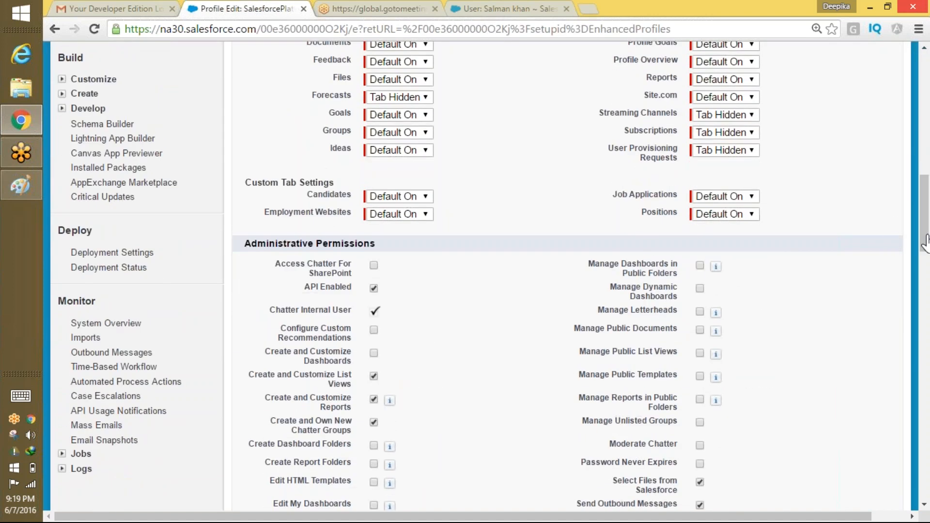
left_click_drag(925, 221, 926, 82)
scroll(904, 481, "down", 3)
left_click(489, 302)
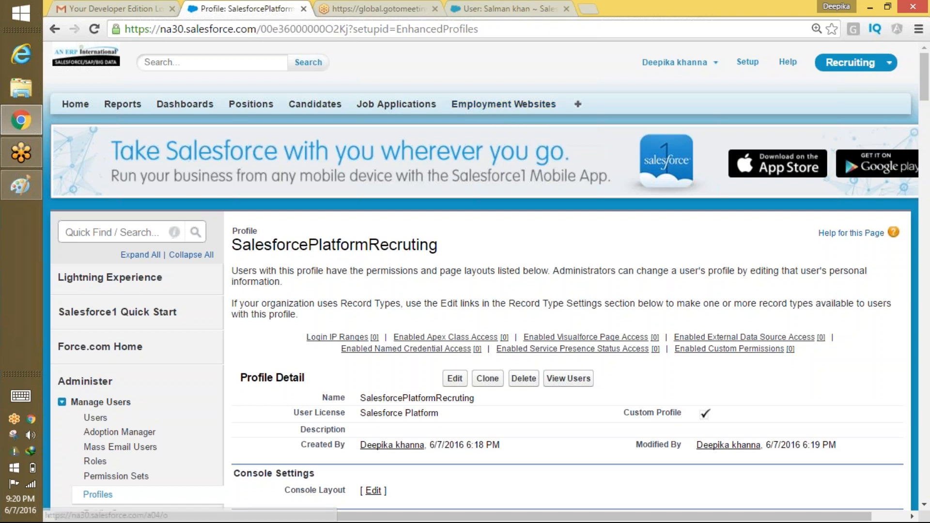
left_click(924, 505)
scroll(924, 505, "down", 20)
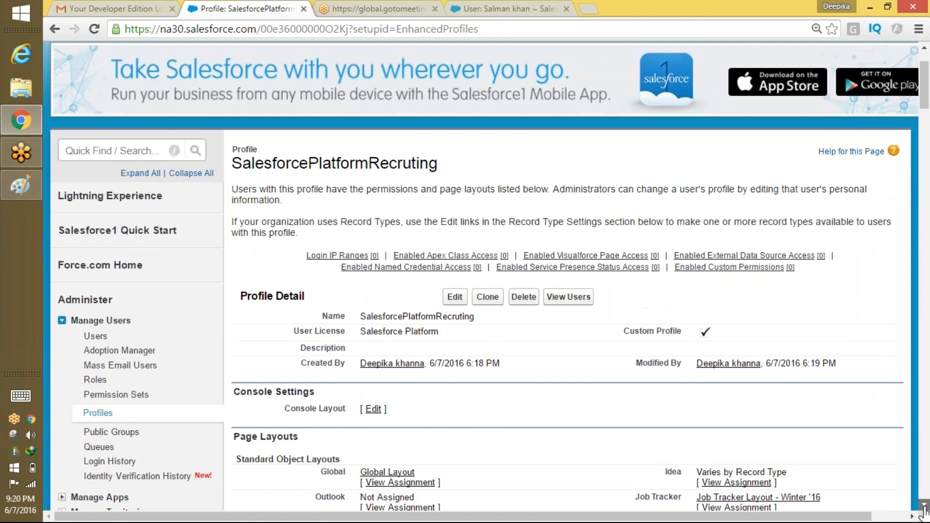
scroll(924, 505, "down", 20)
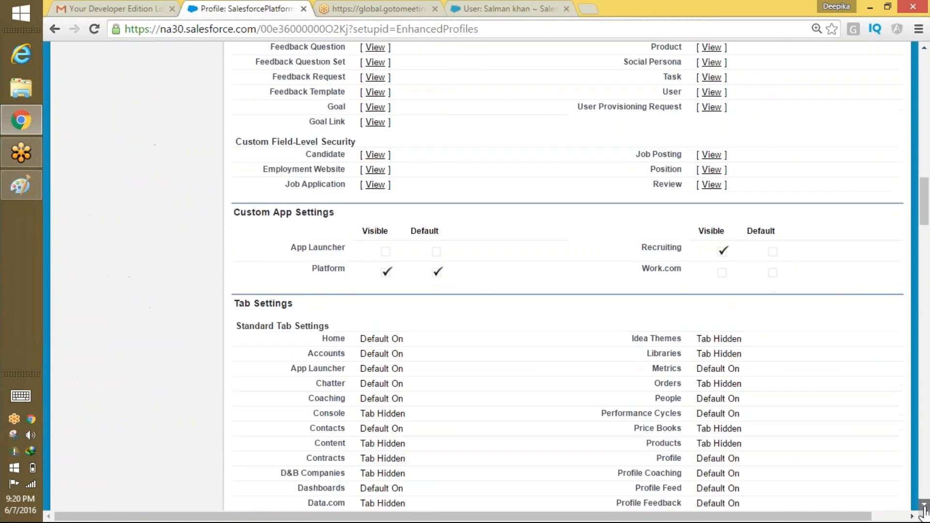
scroll(923, 505, "down", 20)
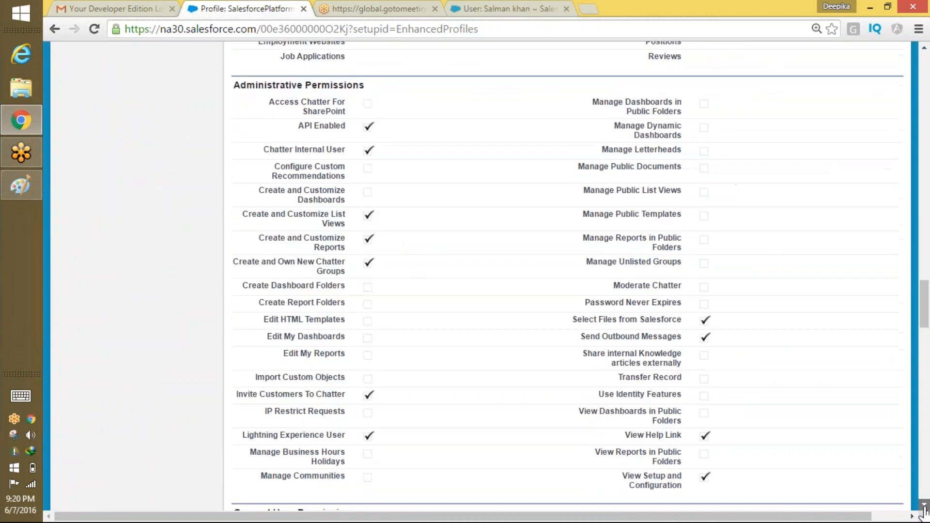
scroll(923, 505, "down", 4)
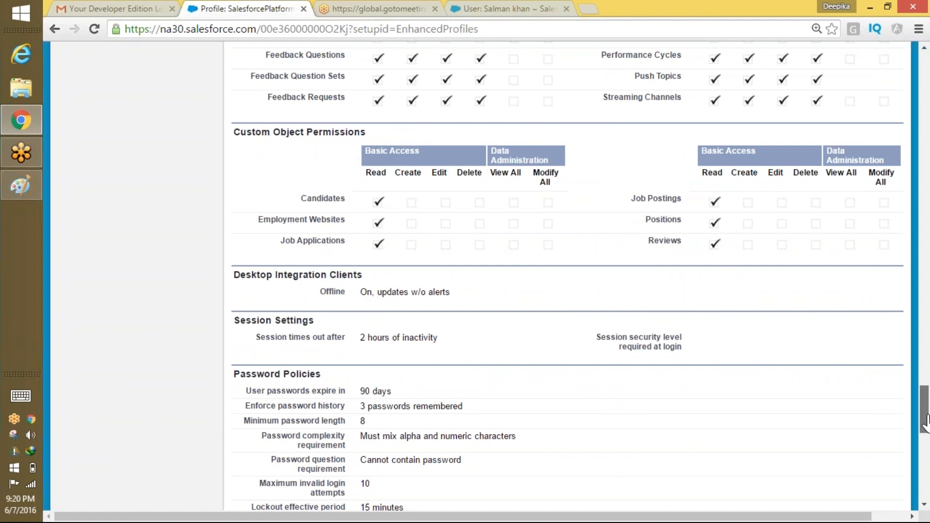
left_click_drag(924, 443, 925, 235)
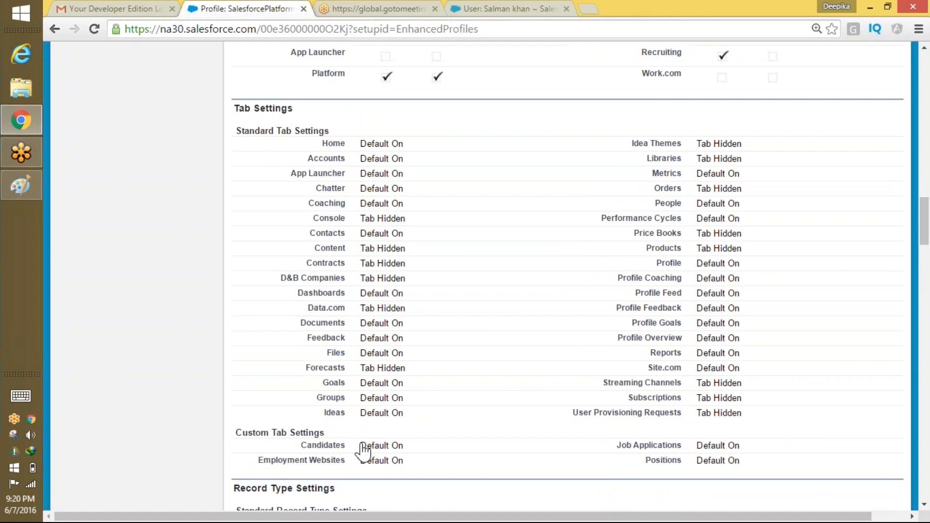
left_click_drag(361, 444, 744, 459)
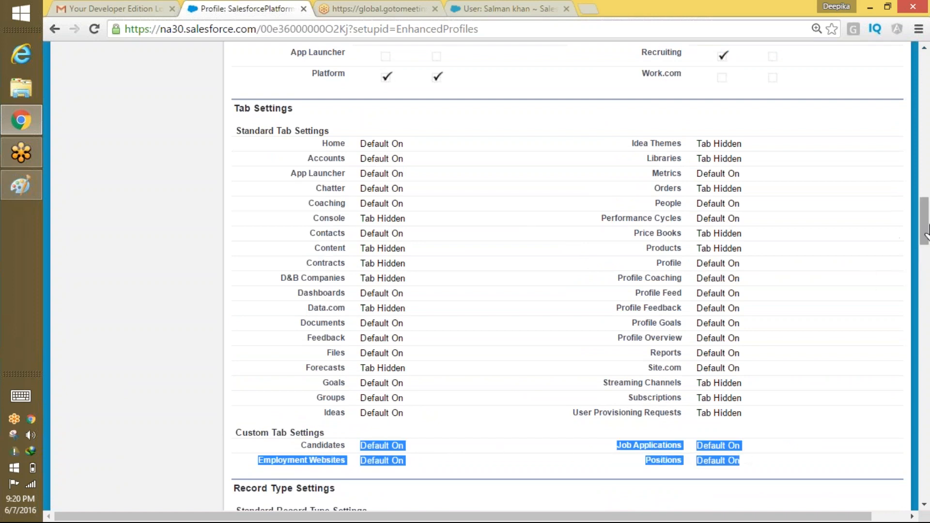
left_click_drag(925, 228, 923, 73)
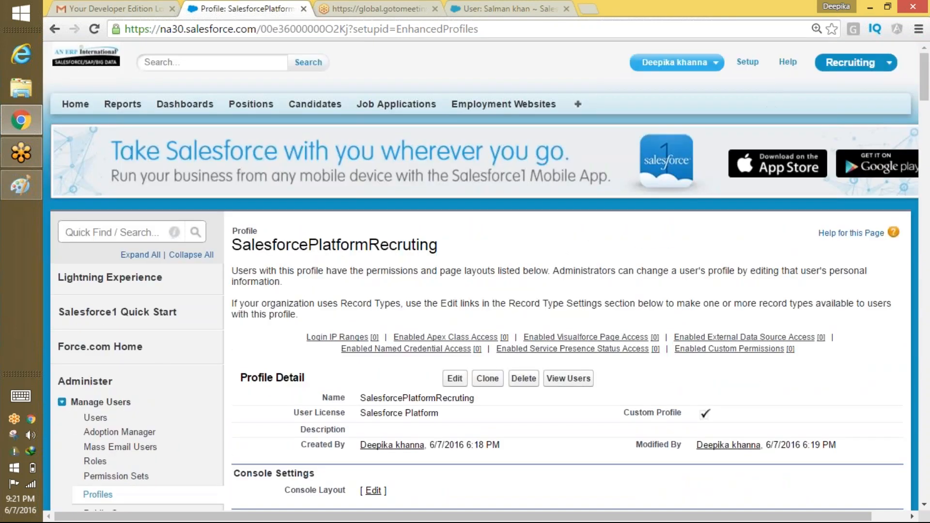
left_click(674, 62)
Log out of the admin account, sign in as the recruiting user, and skip phone registration.
left_click(639, 141)
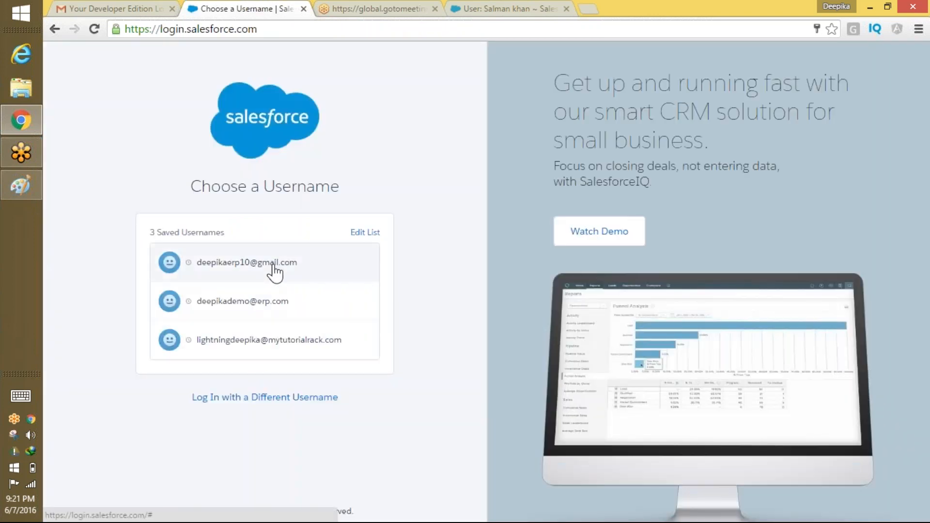
left_click(271, 264)
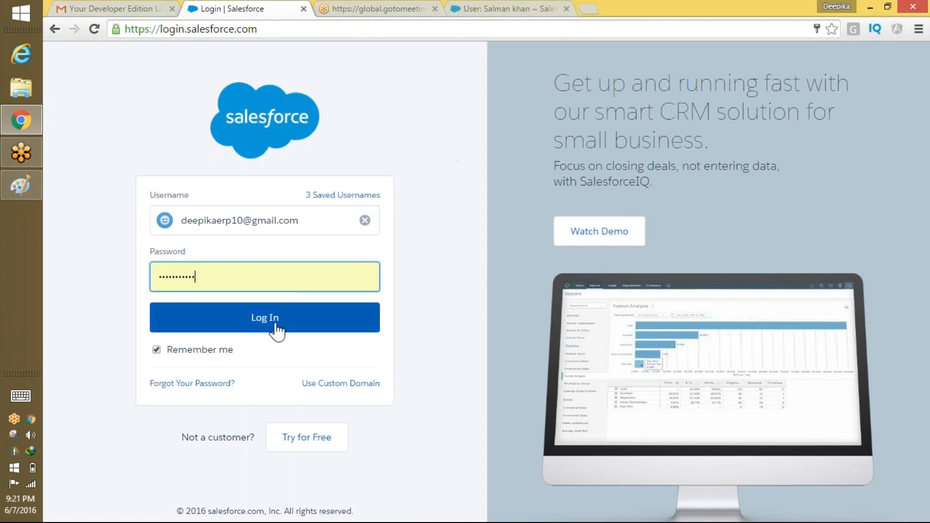
left_click_drag(299, 222, 233, 245)
double_click(264, 231)
left_click(364, 221)
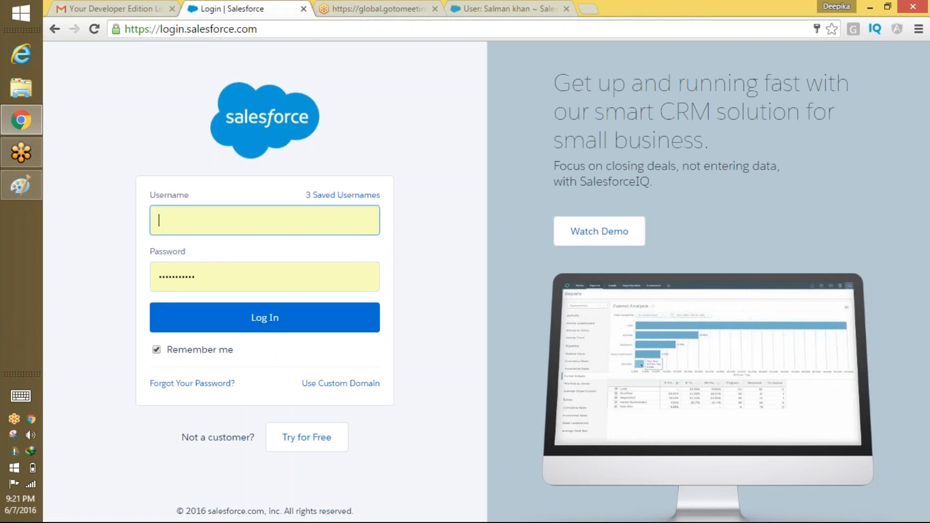
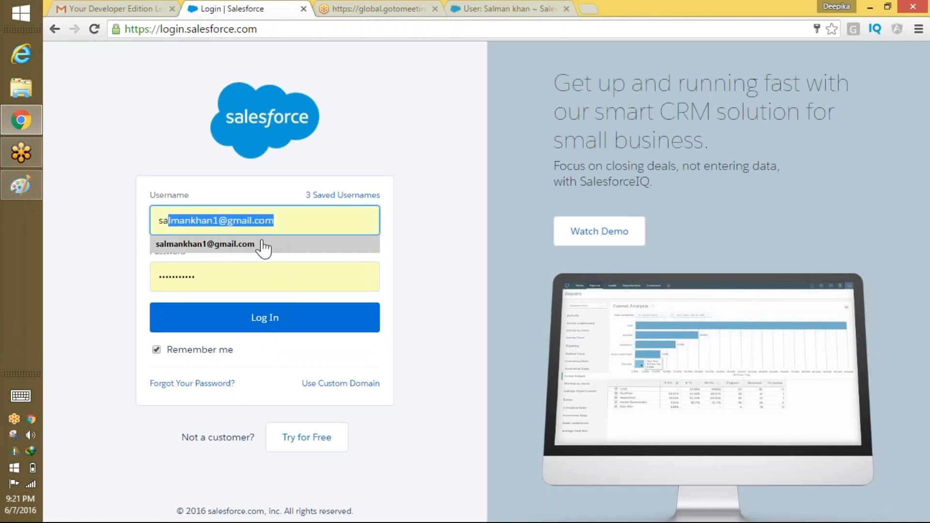
left_click(274, 245)
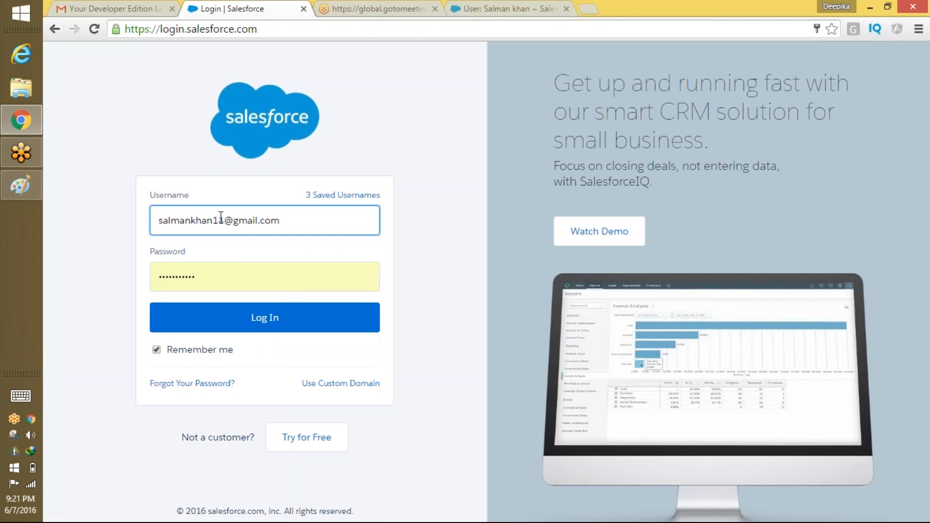
key("Return")
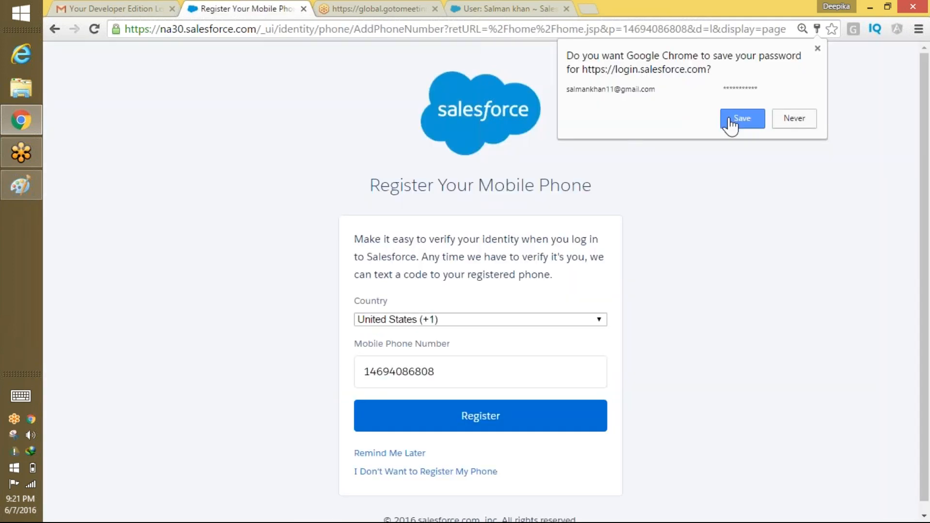
left_click(729, 121)
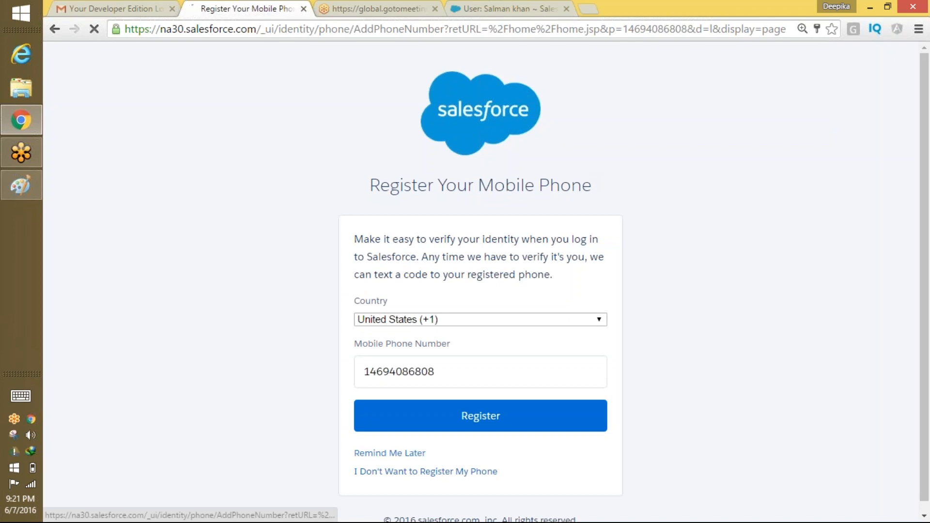
left_click(456, 471)
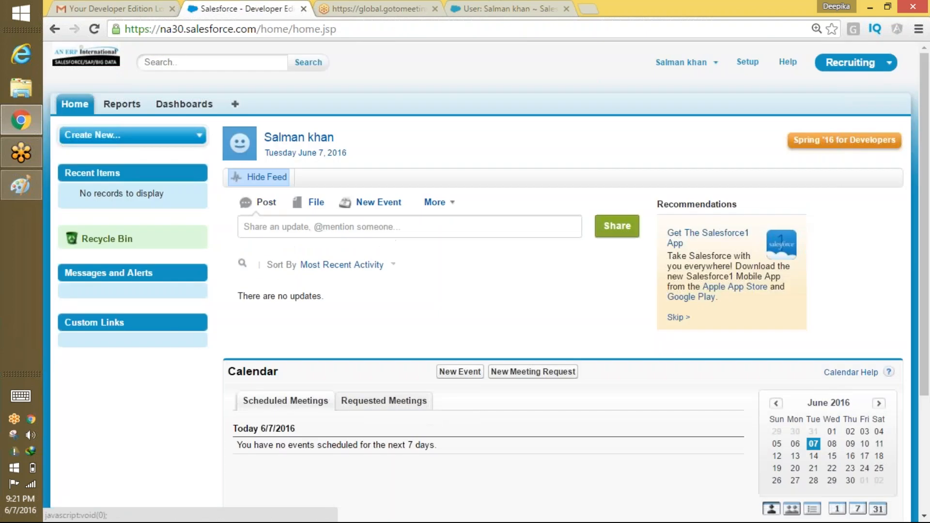
Log the recruiting user out via the user menu.
left_click(699, 69)
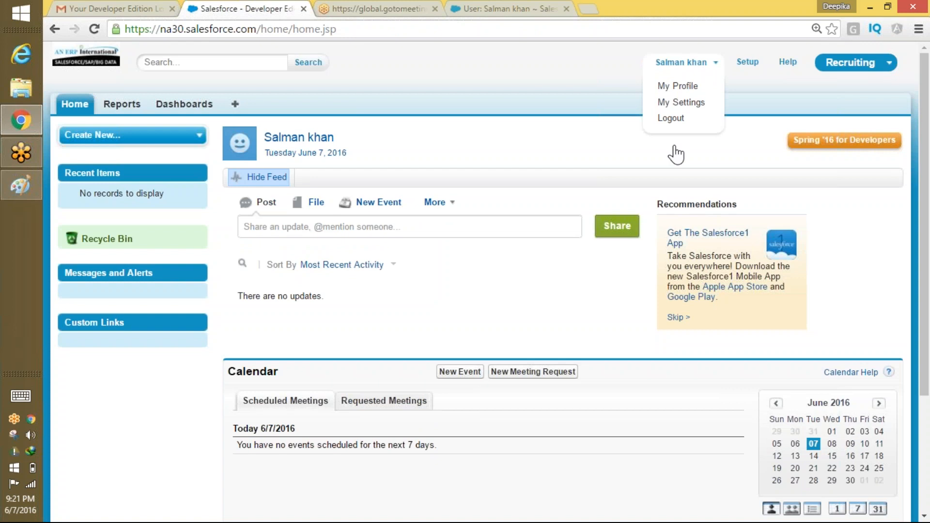
left_click(684, 118)
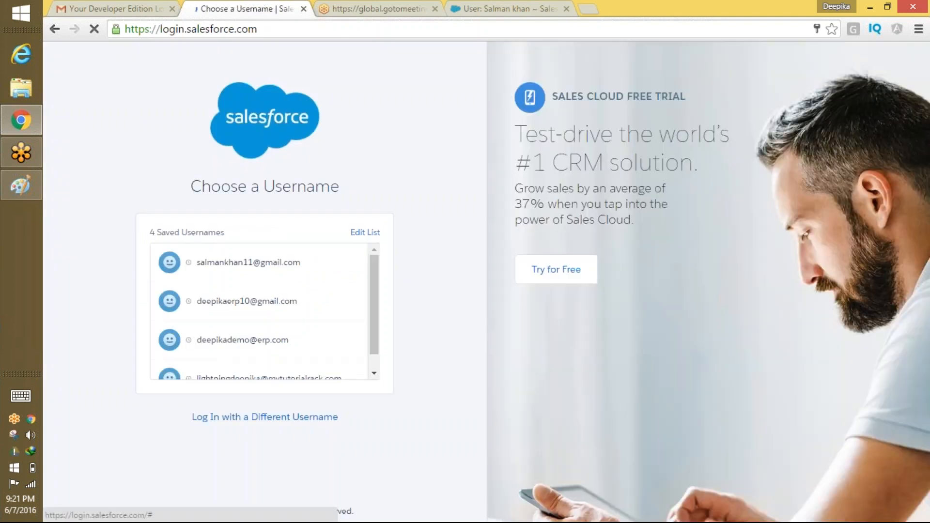
Log back in with the administrator's saved login.
left_click(272, 303)
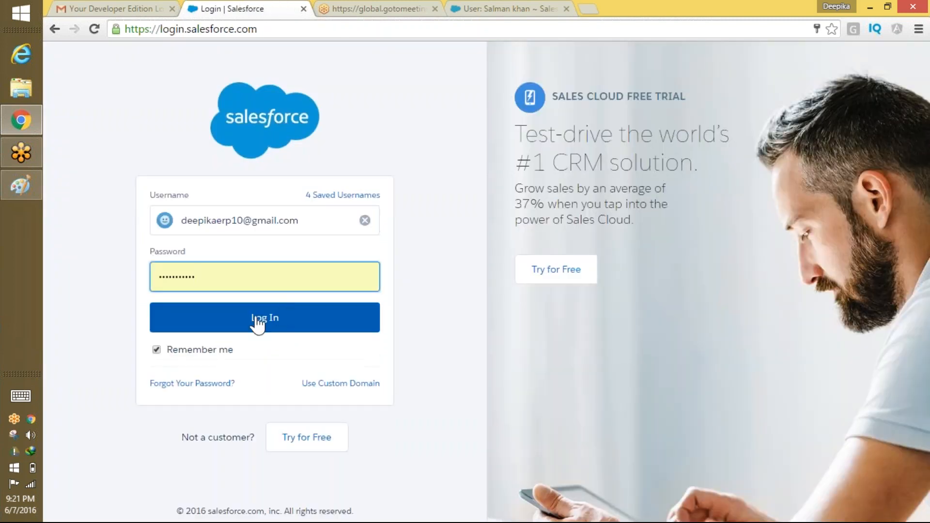
left_click(264, 318)
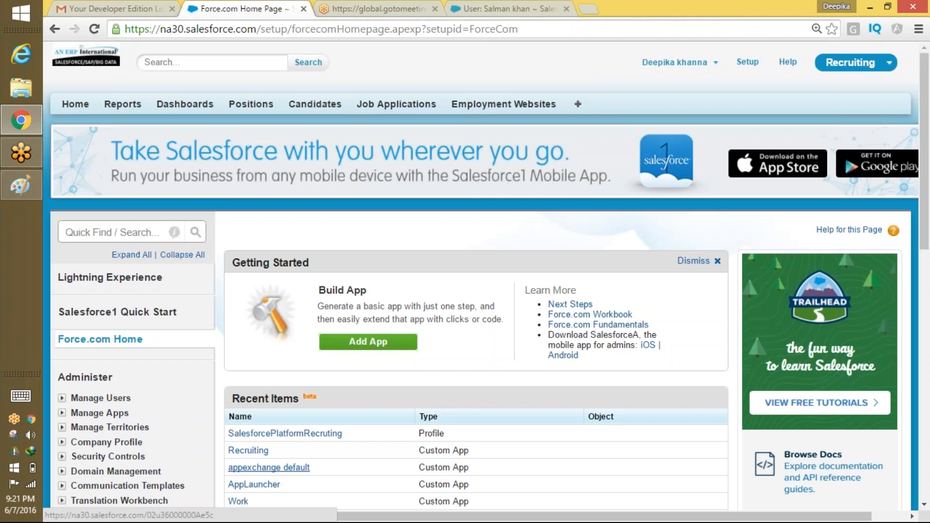
scroll(499, 203, "down", 5)
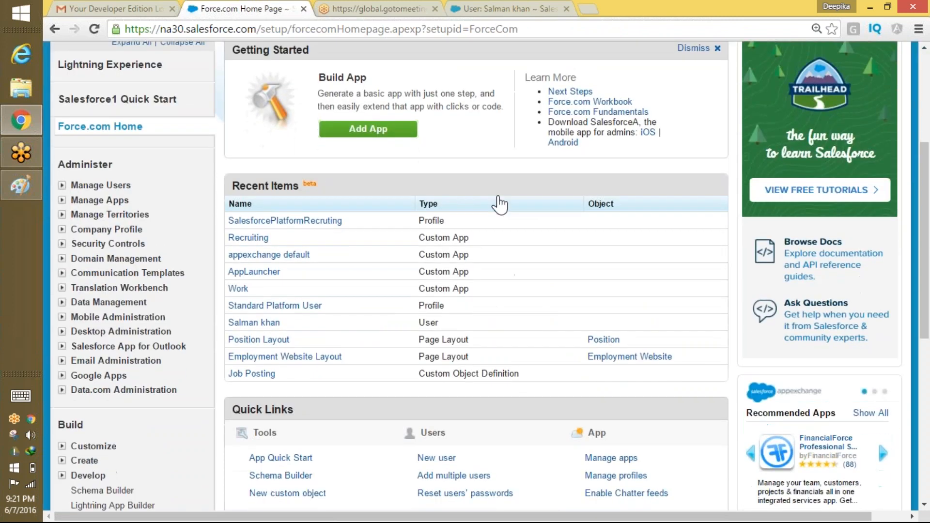
Change the test user's profile to SalesforcePlatformRecruting and save the user record.
left_click(264, 323)
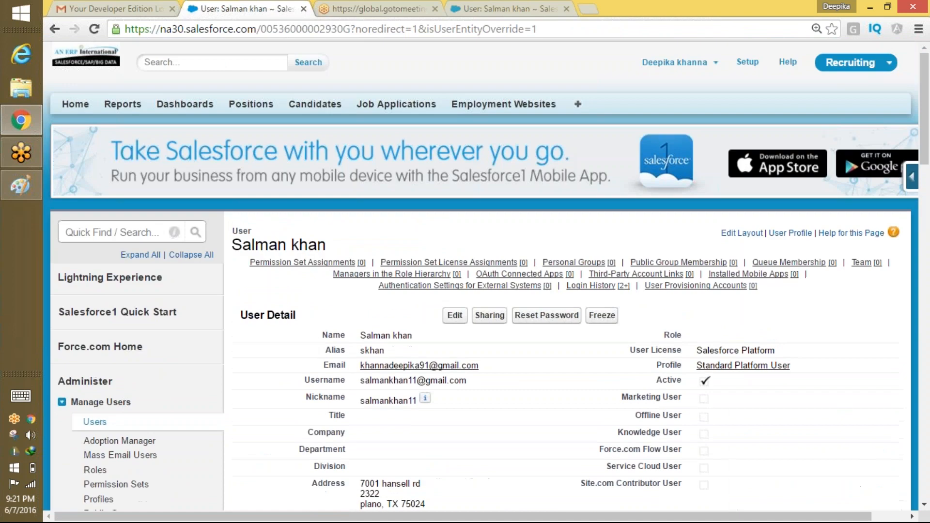
left_click(453, 316)
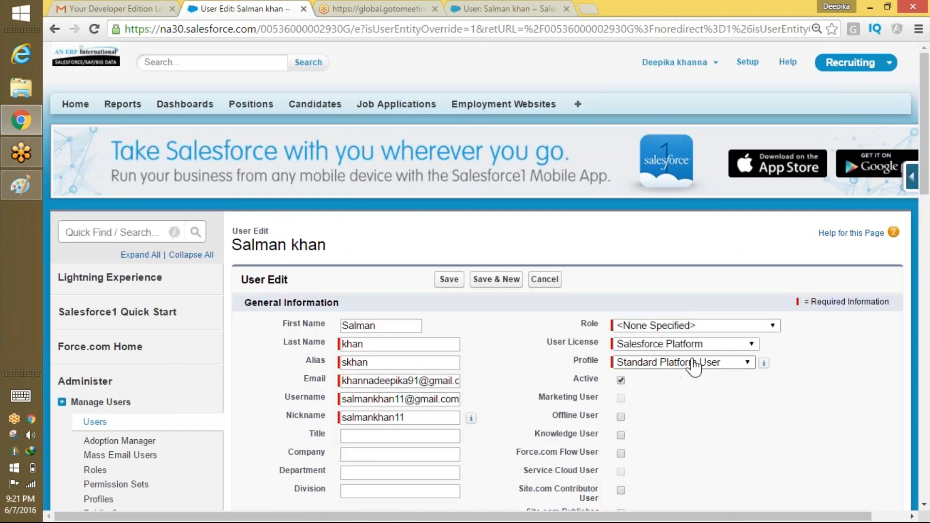
left_click(692, 362)
left_click(669, 376)
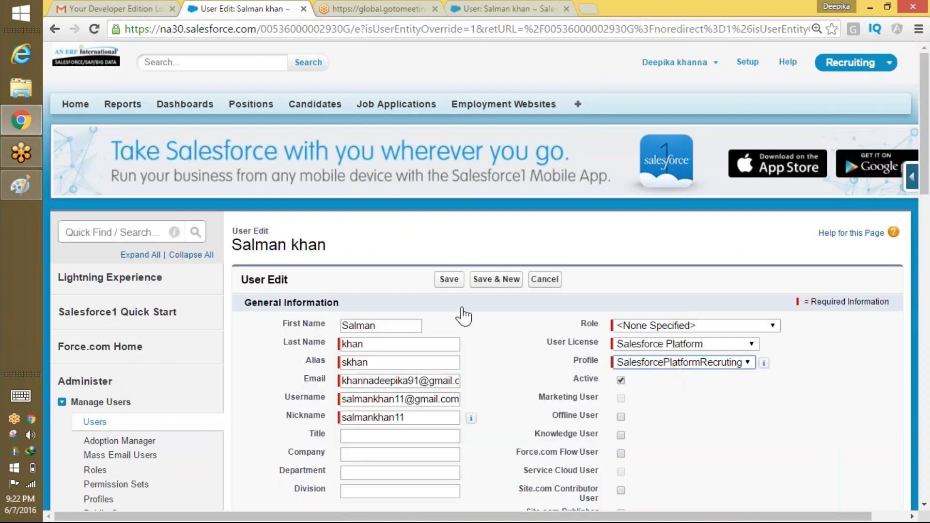
left_click(438, 280)
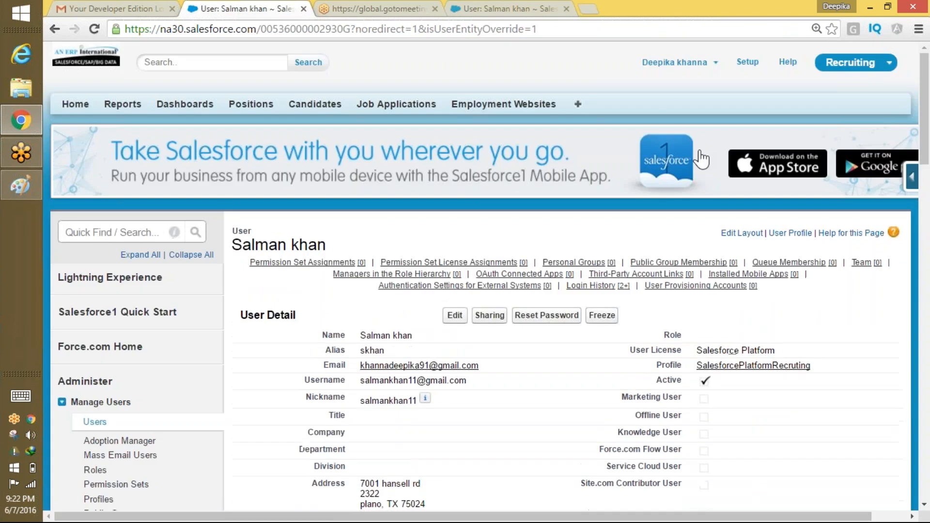
left_click(676, 62)
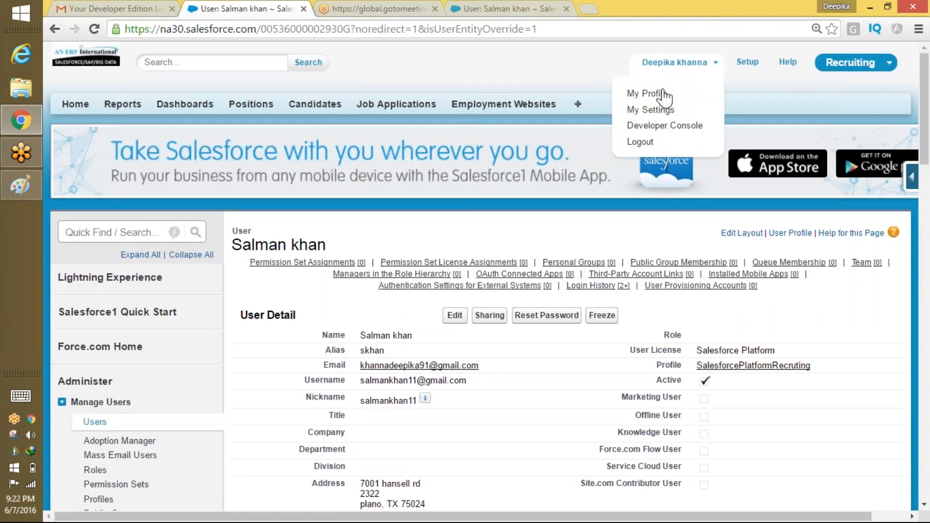
Log out of the administrator account and sign in as the test user.
left_click(640, 142)
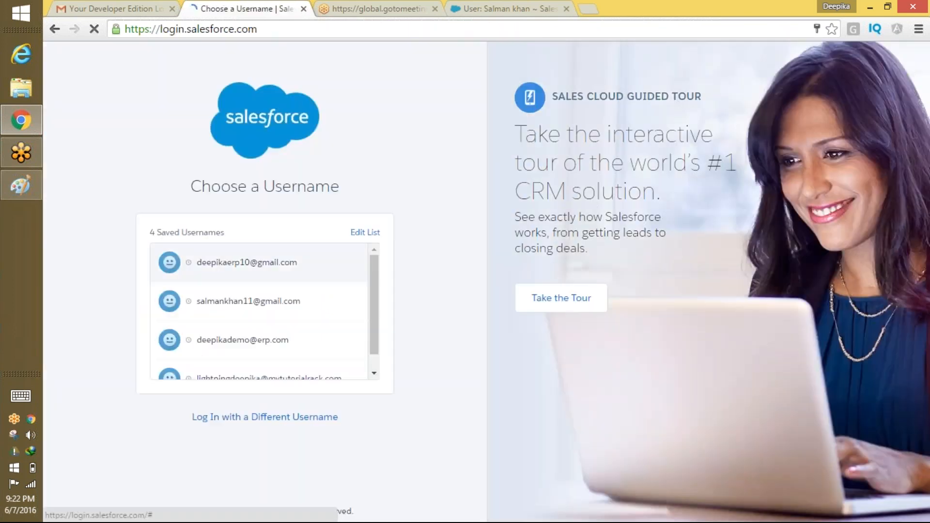
left_click(248, 301)
left_click(259, 318)
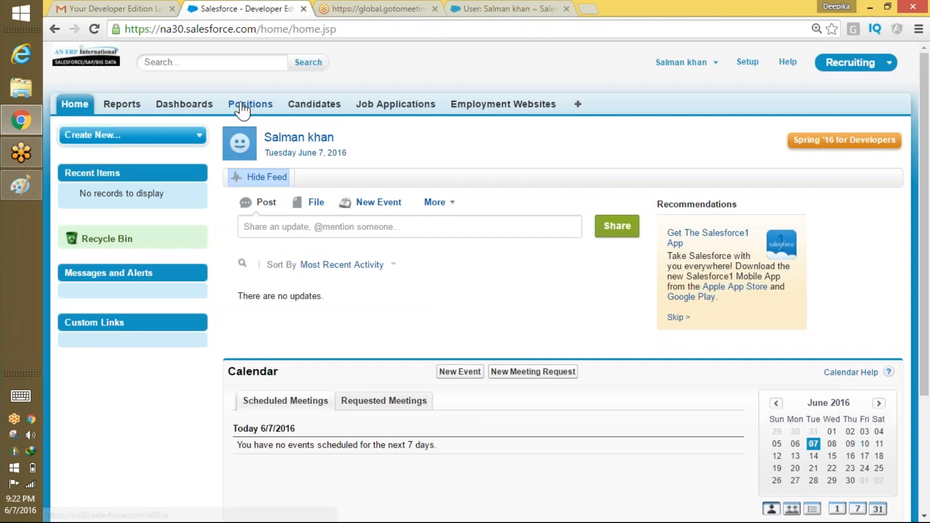
List all records on the Positions, Candidates, Job Applications and Employment Websites tabs.
left_click(242, 108)
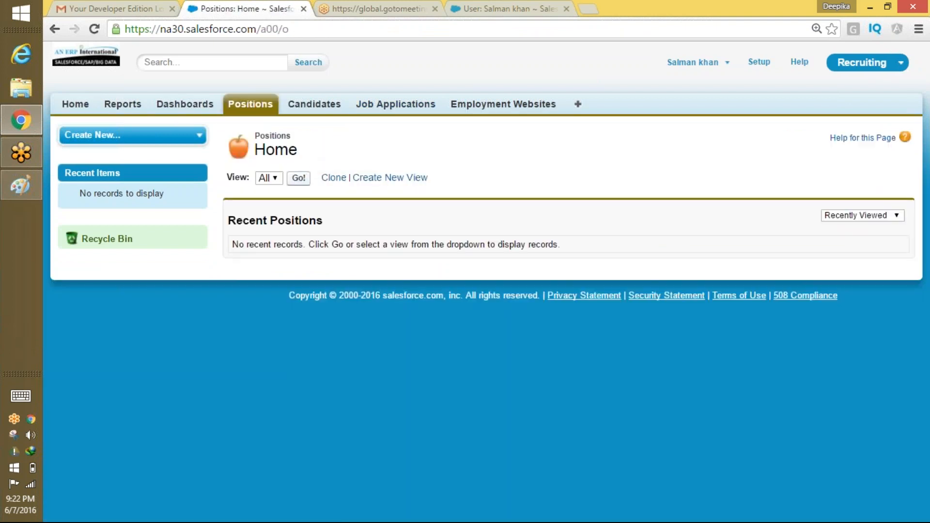
left_click(299, 177)
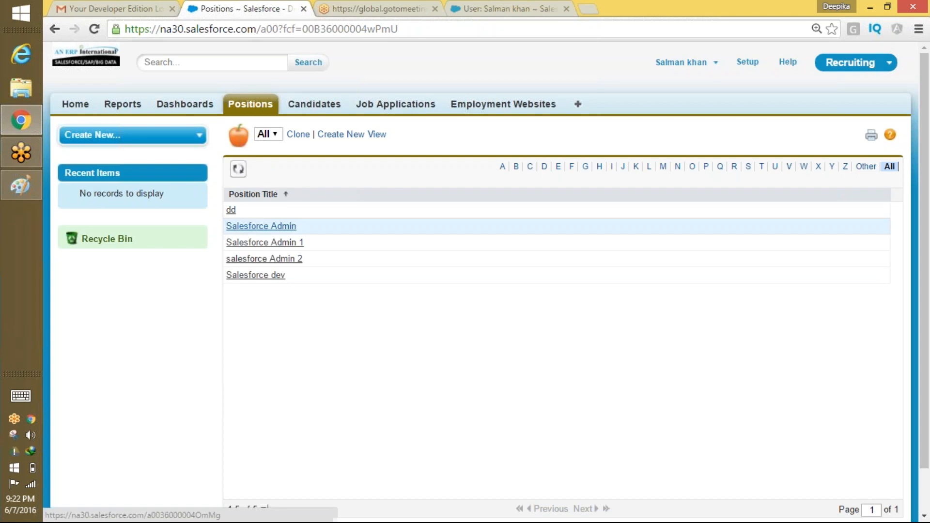
left_click(315, 105)
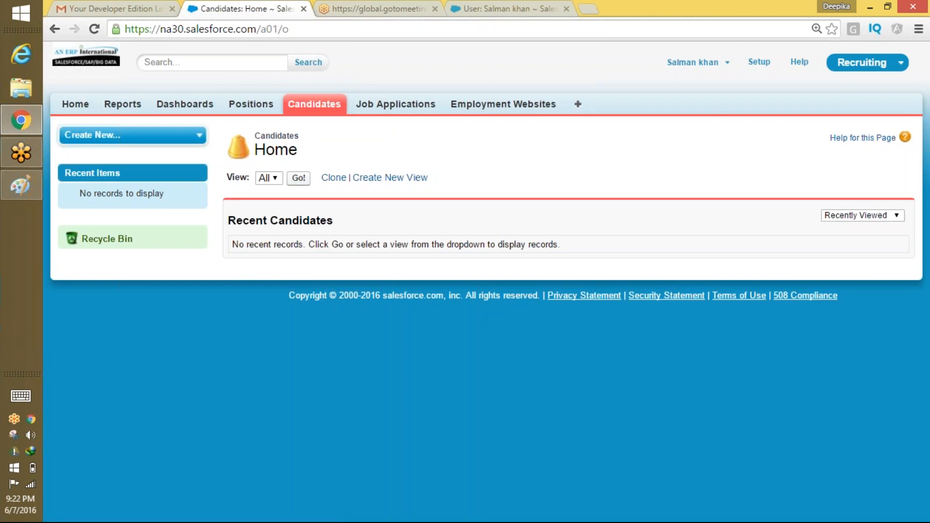
left_click(299, 178)
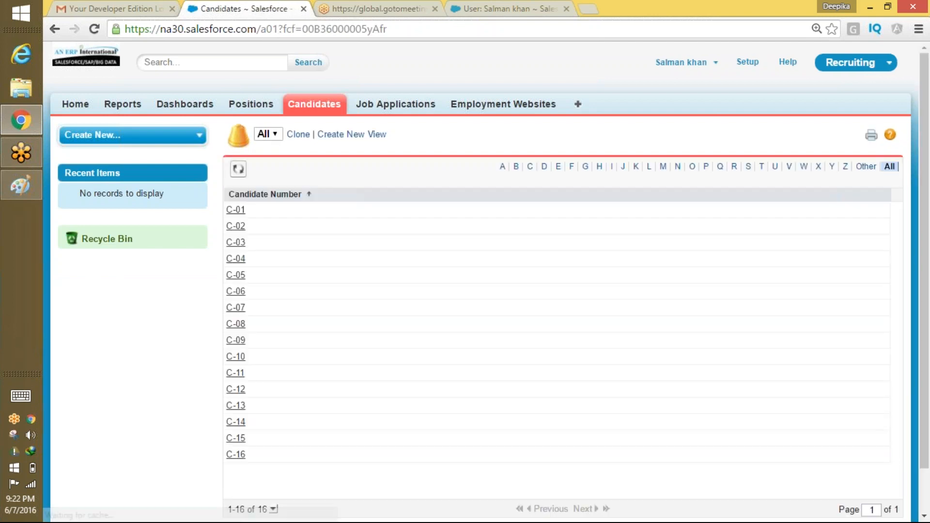
left_click(383, 105)
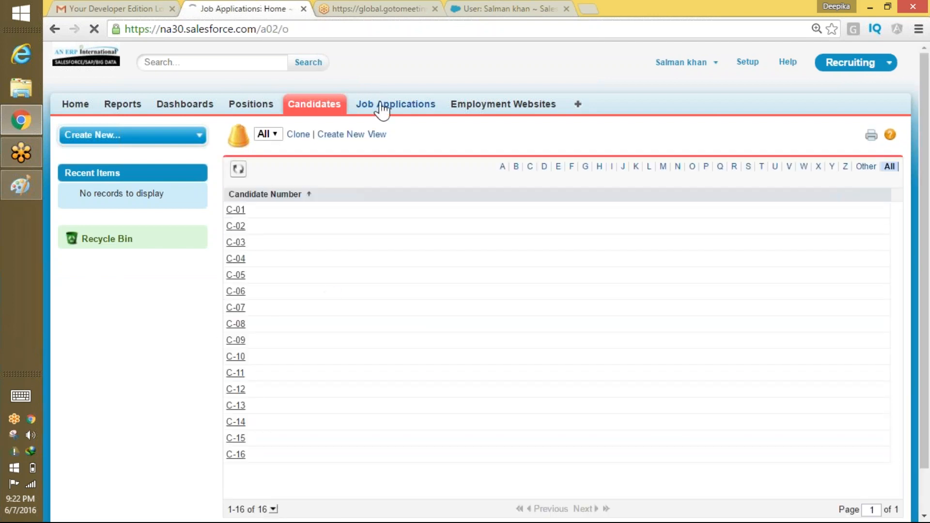
left_click(298, 179)
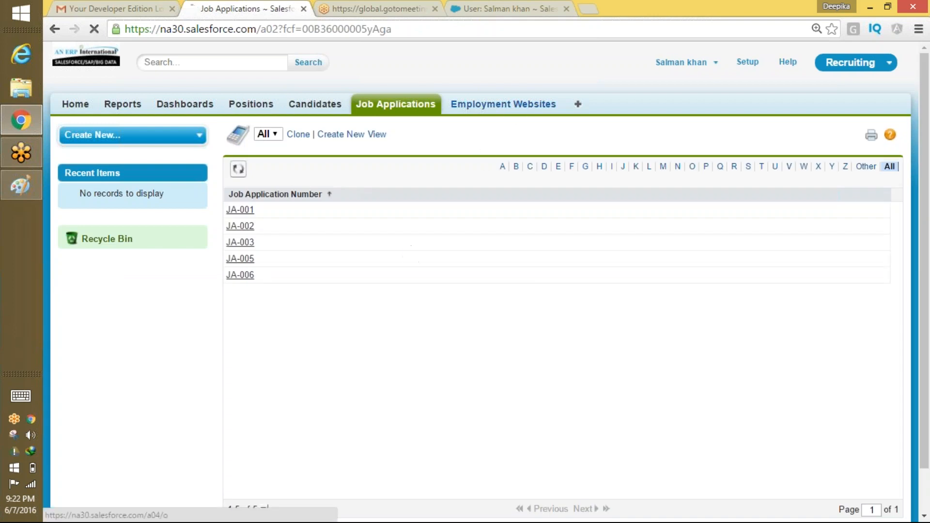
left_click(502, 104)
left_click(299, 178)
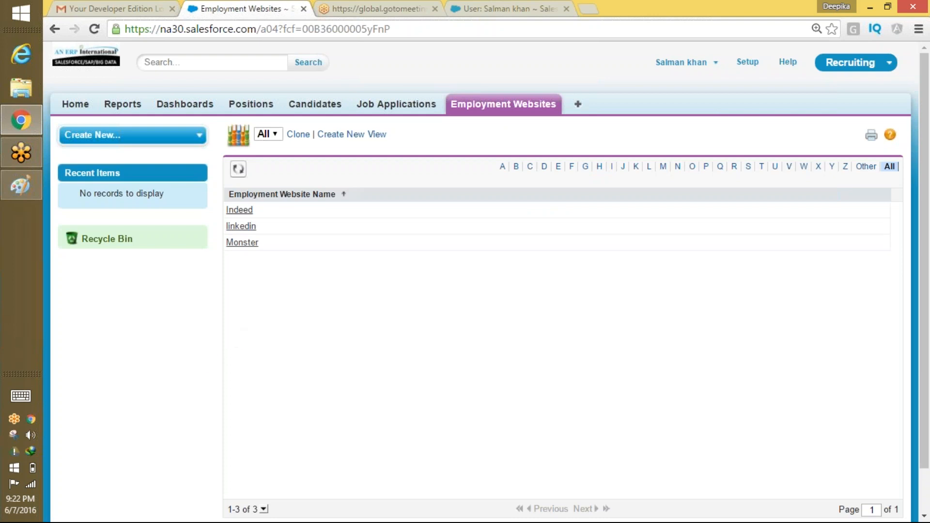
left_click(250, 105)
left_click(342, 104)
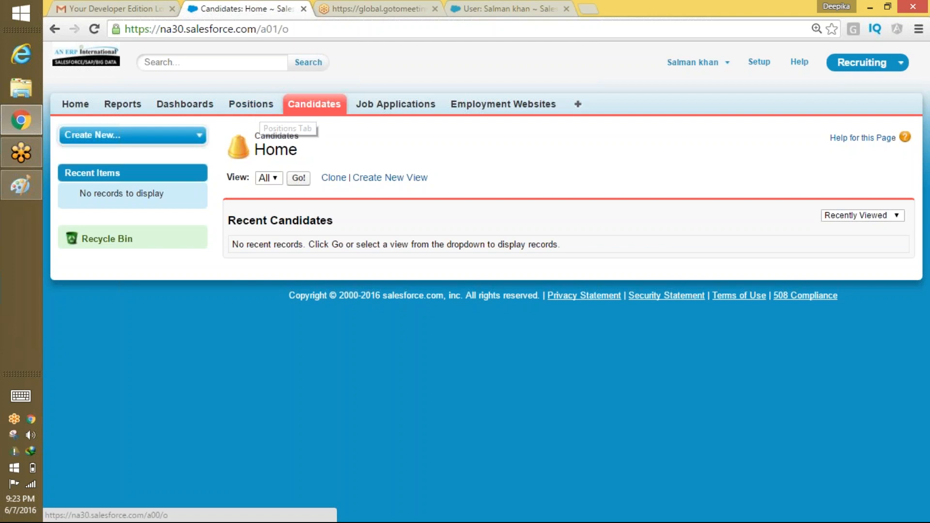
left_click(692, 62)
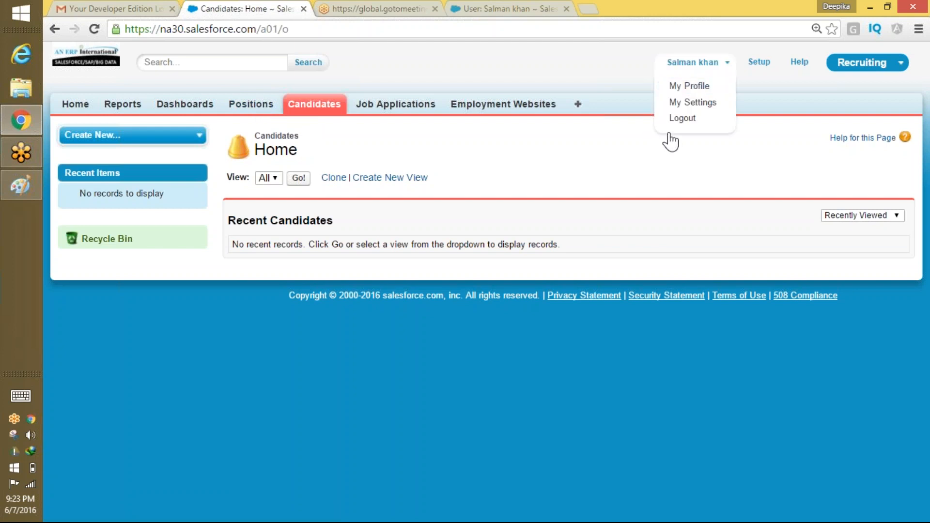
Log out of the test user and sign back in as administrator.
left_click(690, 120)
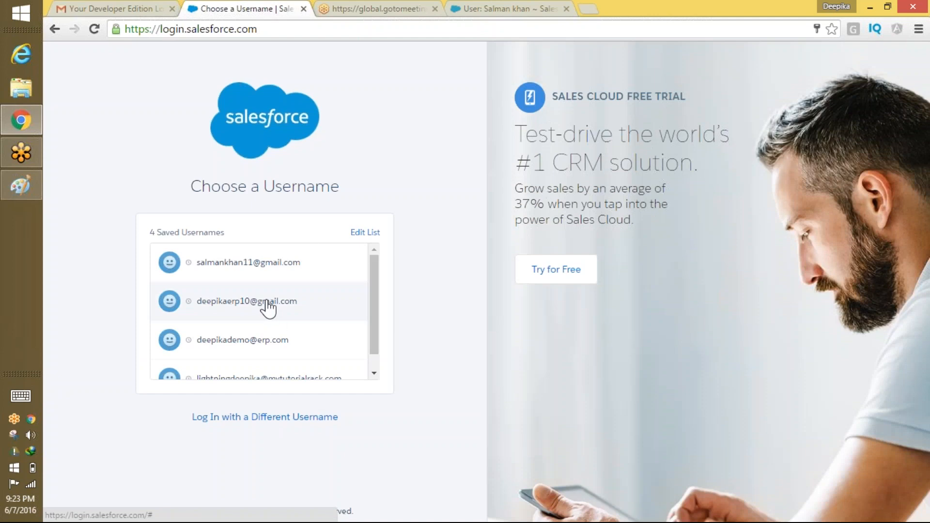
left_click(266, 303)
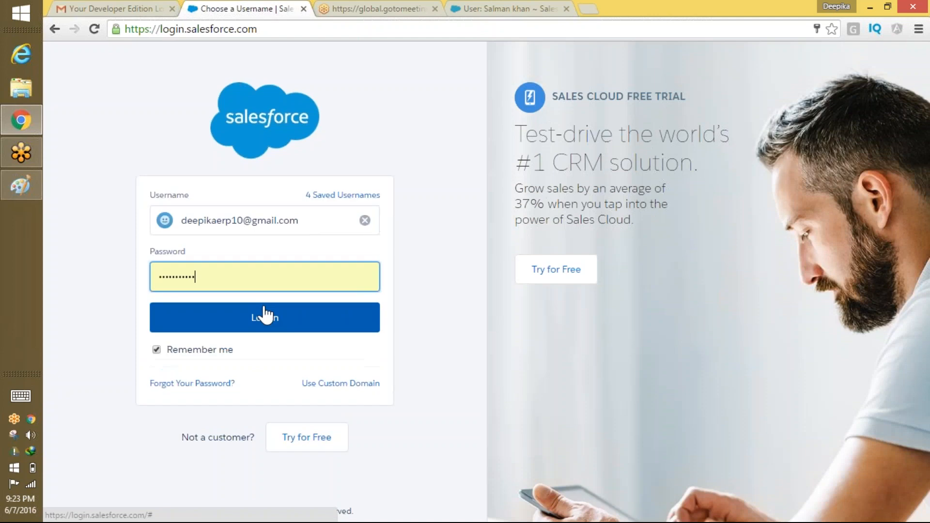
left_click(266, 315)
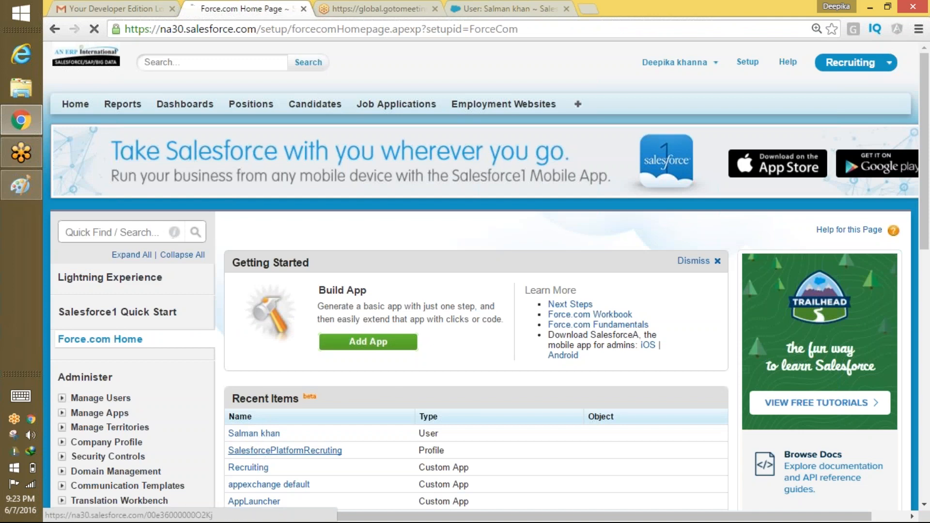
Set the Candidates and Employment Websites tabs to Default Off in SalesforcePlatformRecruting and save.
left_click(284, 450)
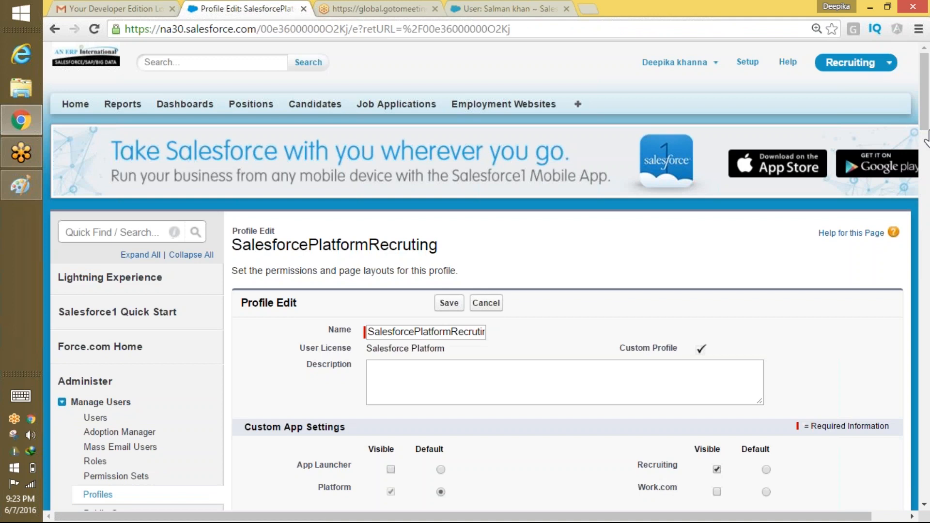
left_click_drag(925, 138, 925, 251)
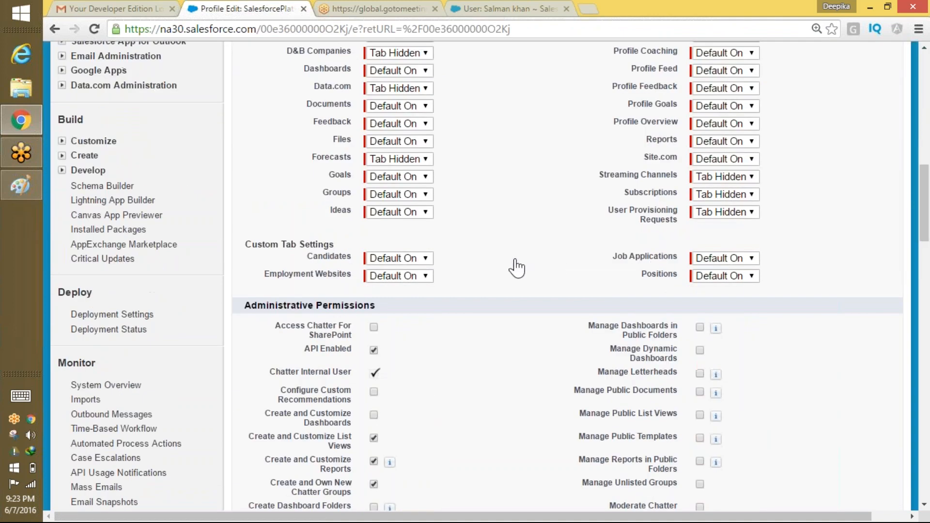
left_click_drag(353, 256, 306, 257)
left_click(398, 258)
left_click(412, 285)
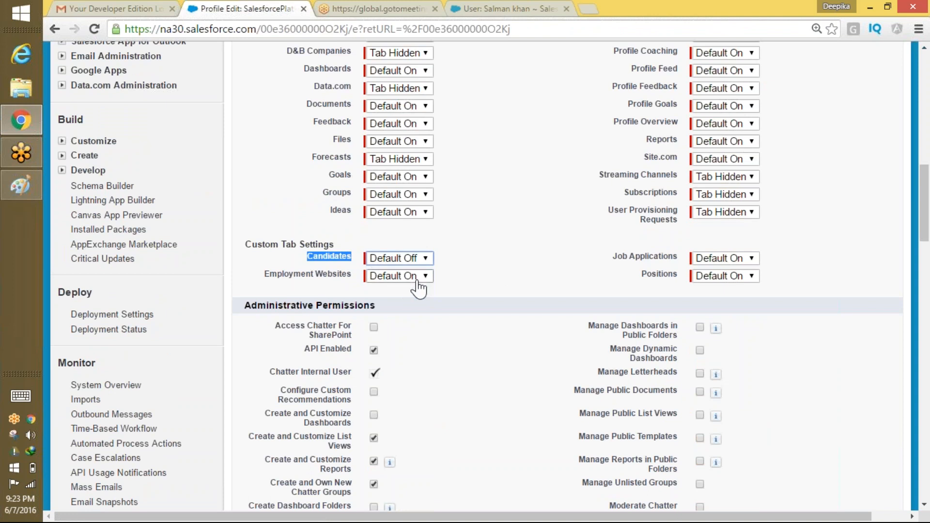
left_click(416, 279)
left_click(410, 301)
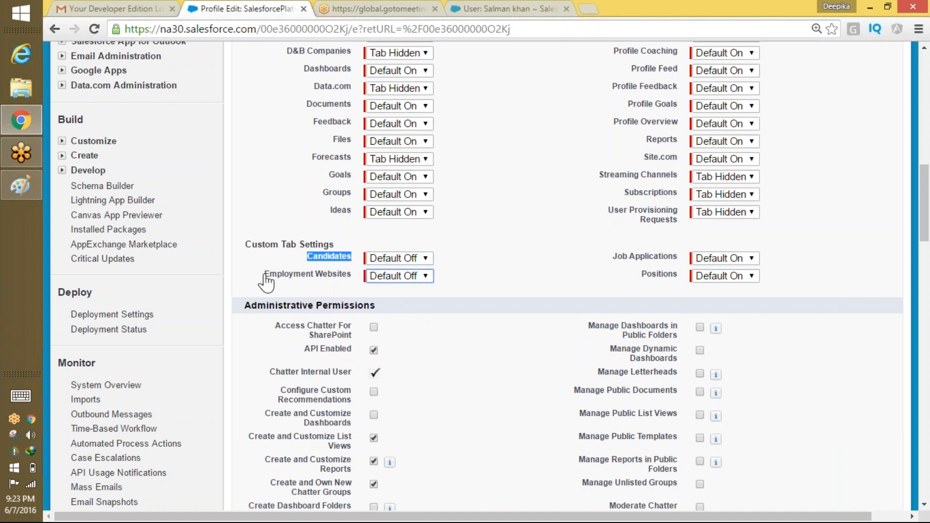
left_click_drag(266, 274, 352, 275)
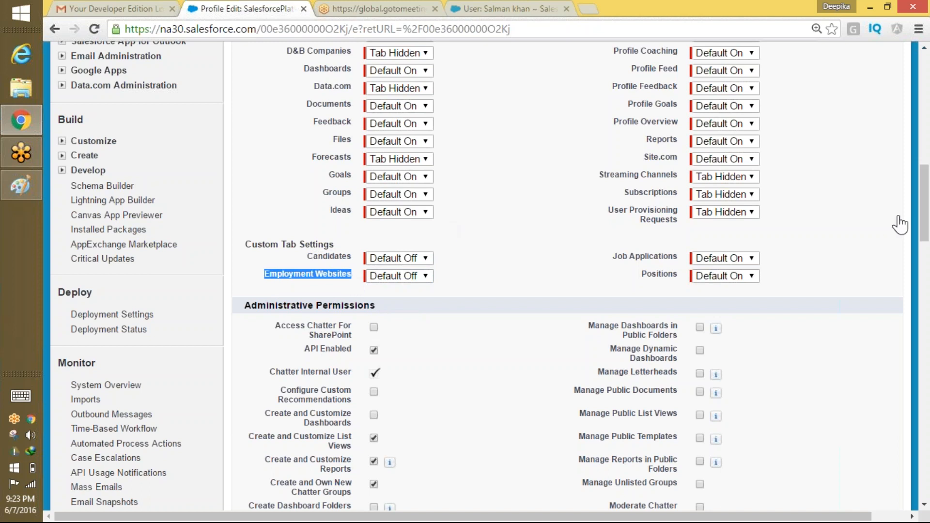
left_click_drag(924, 206, 917, 90)
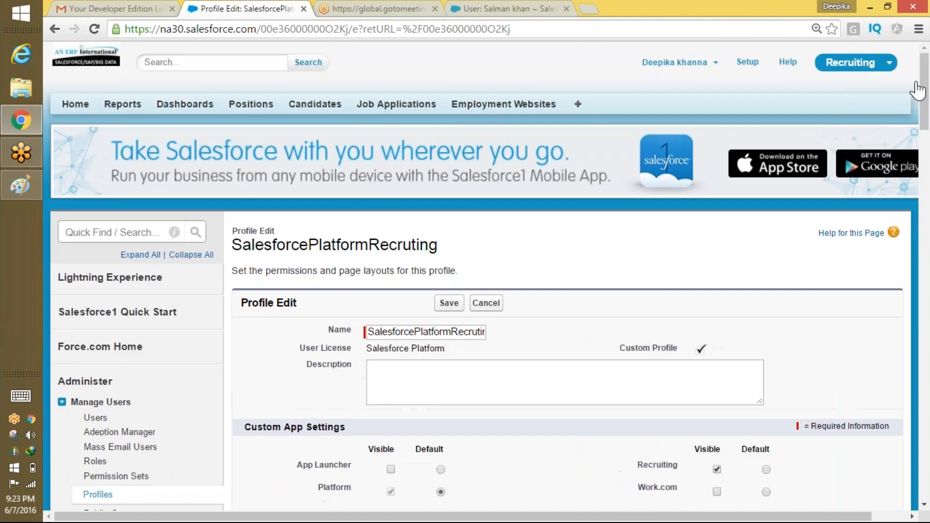
left_click(448, 304)
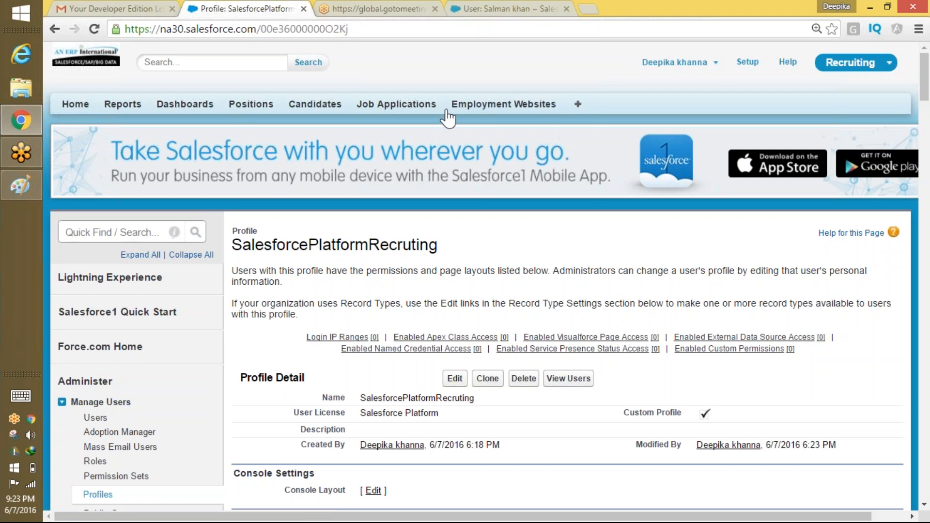
Switch from the administrator to the test user's account using the saved login.
left_click(579, 108)
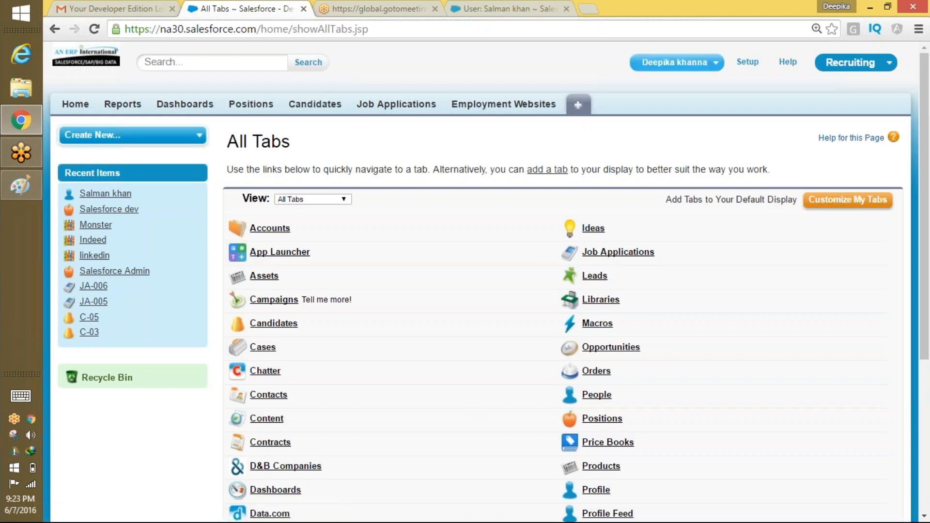
left_click(675, 62)
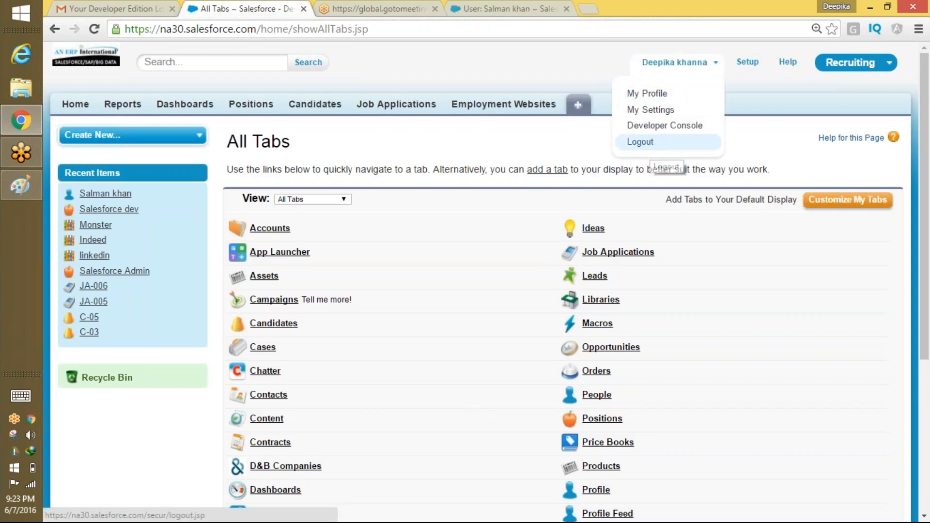
left_click(644, 142)
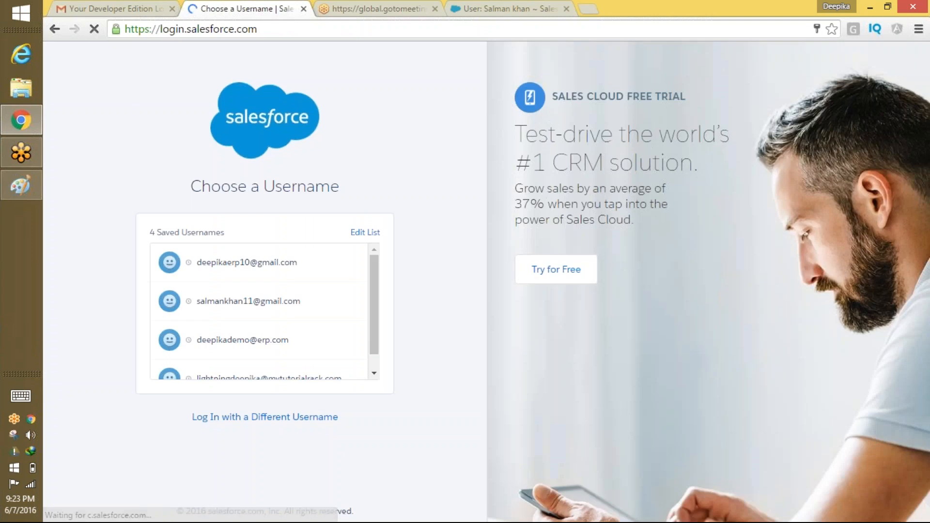
left_click(257, 317)
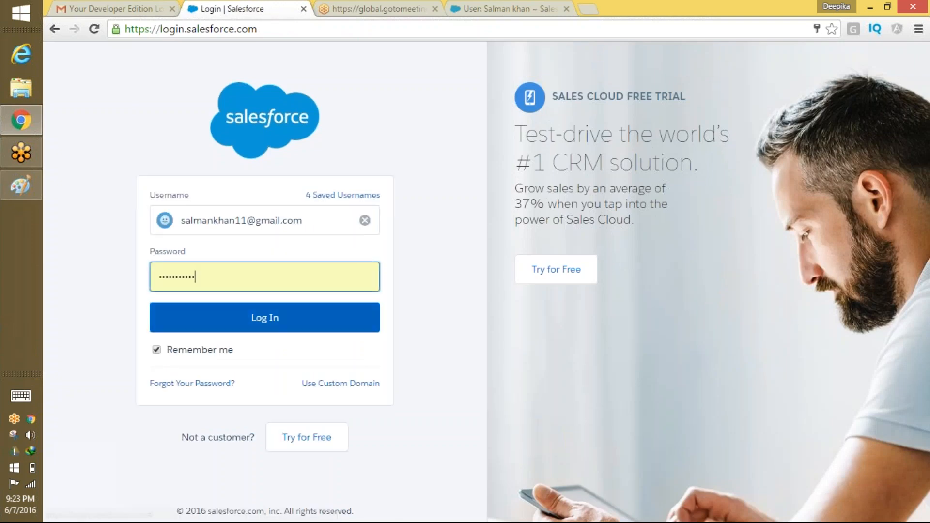
left_click(280, 318)
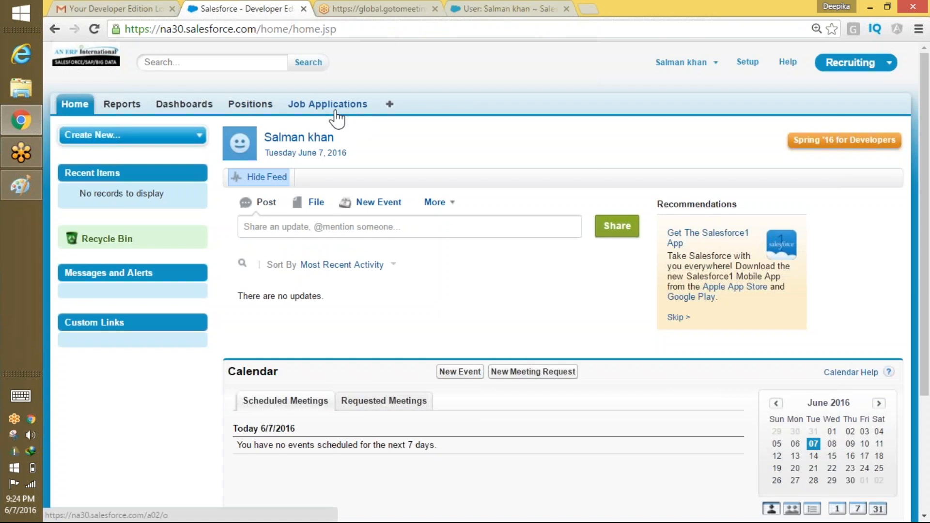
View the test user's All Tabs list, then open the account menu.
left_click(390, 107)
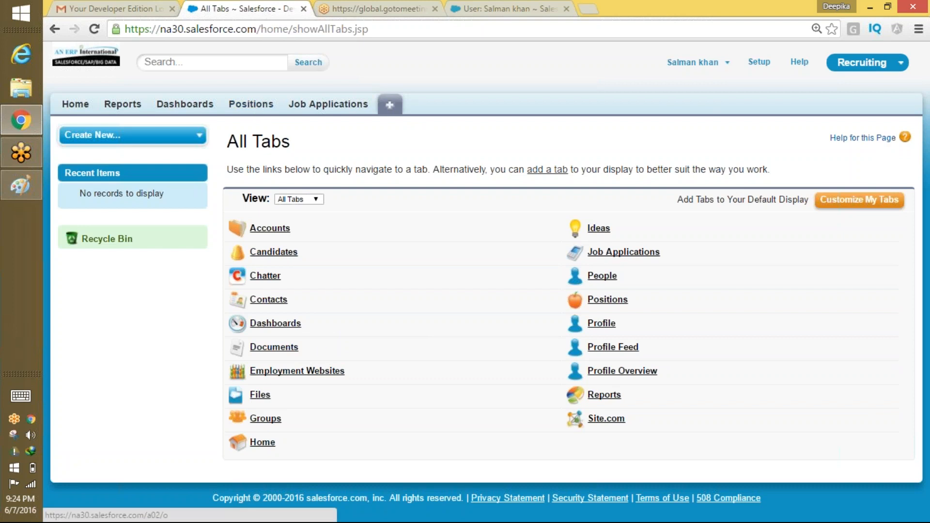
left_click_drag(351, 103, 317, 130)
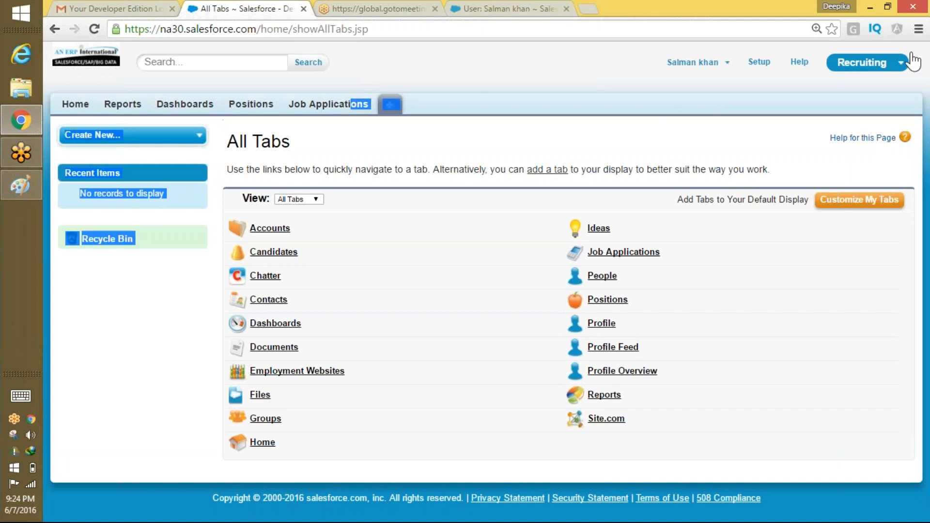
left_click(895, 40)
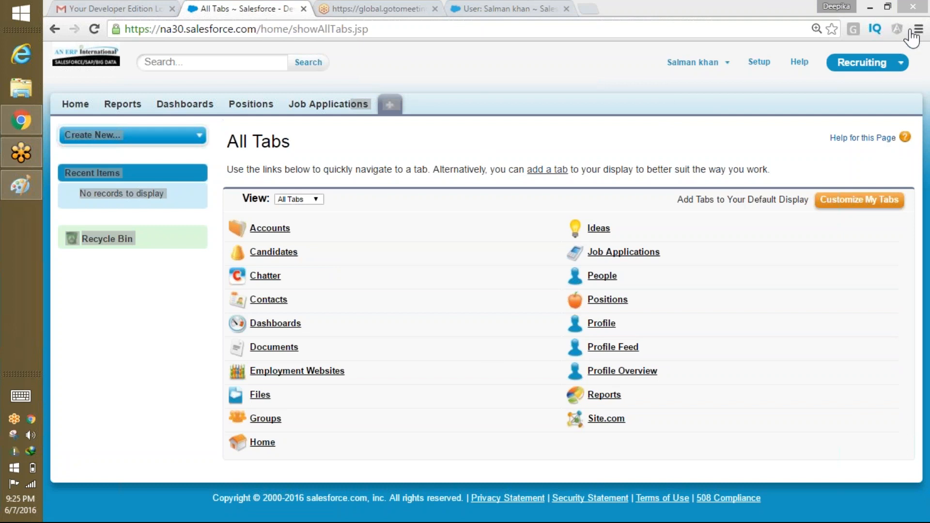
left_click(715, 68)
Sign out of the test user's account and log back in as the administrator.
left_click(683, 120)
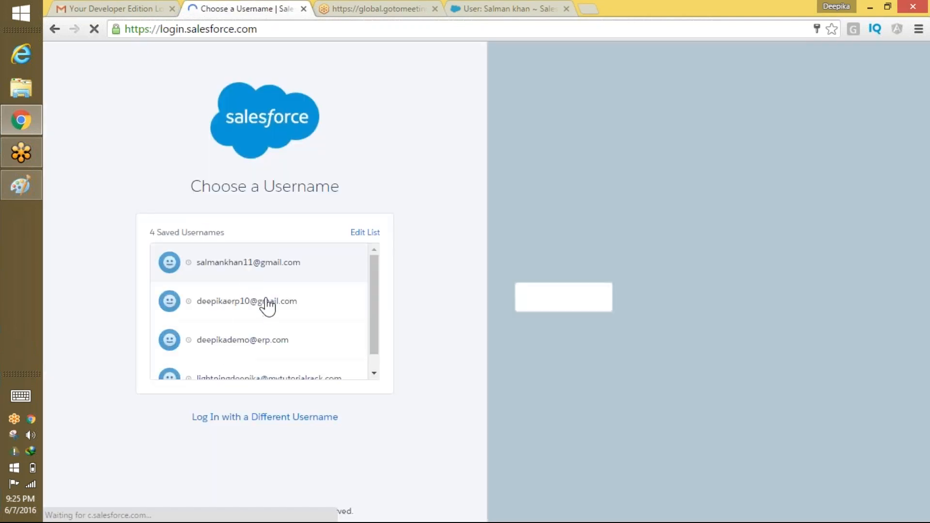
left_click(266, 305)
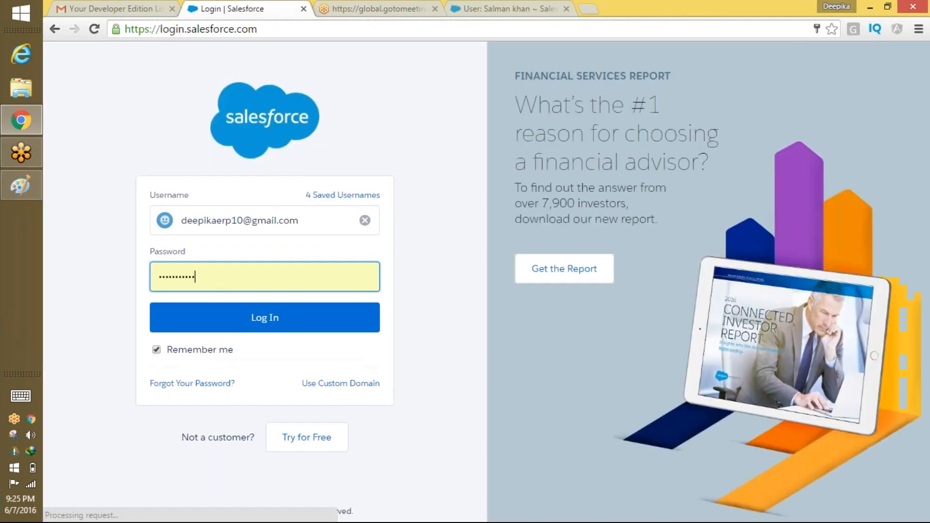
left_click(220, 310)
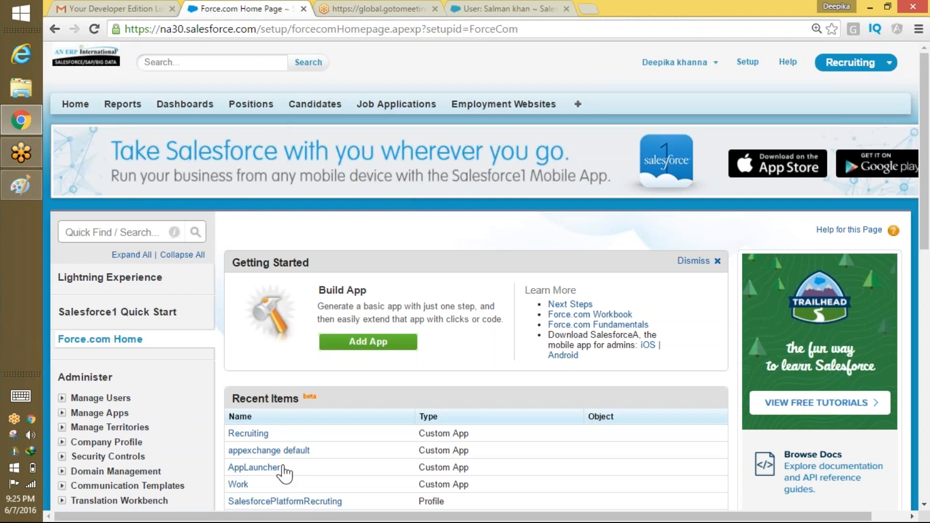
Set the Positions tab to Tab Hidden in the SalesforcePlatformRecruting profile and save.
left_click(293, 502)
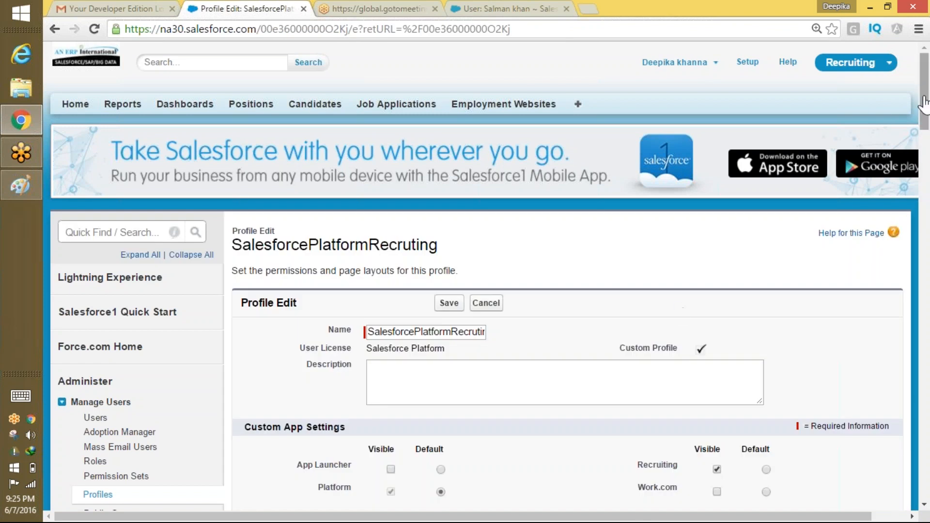
left_click_drag(919, 114, 888, 224)
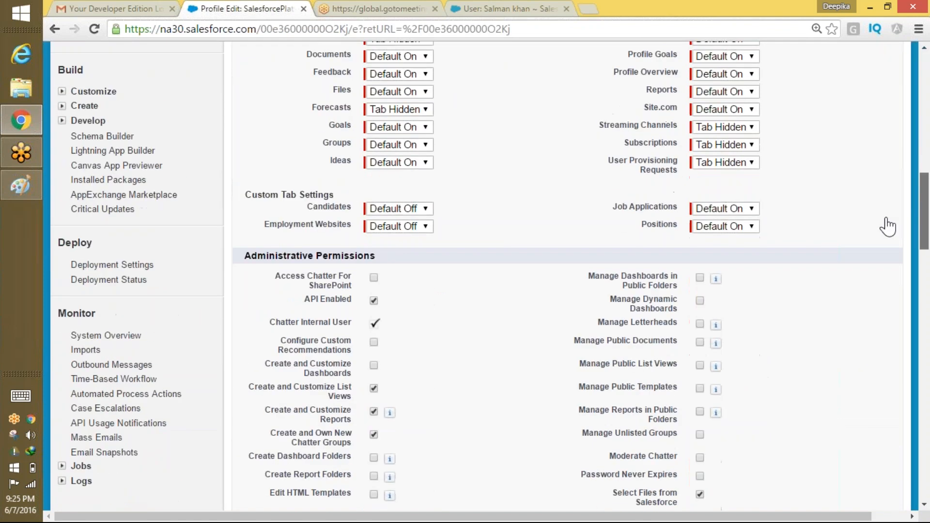
left_click(727, 230)
left_click(729, 239)
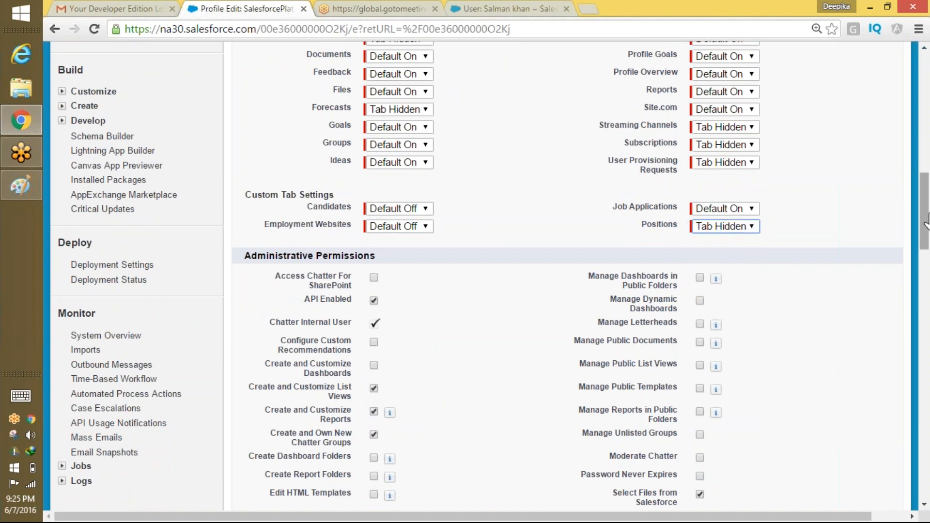
left_click_drag(927, 215, 922, 167)
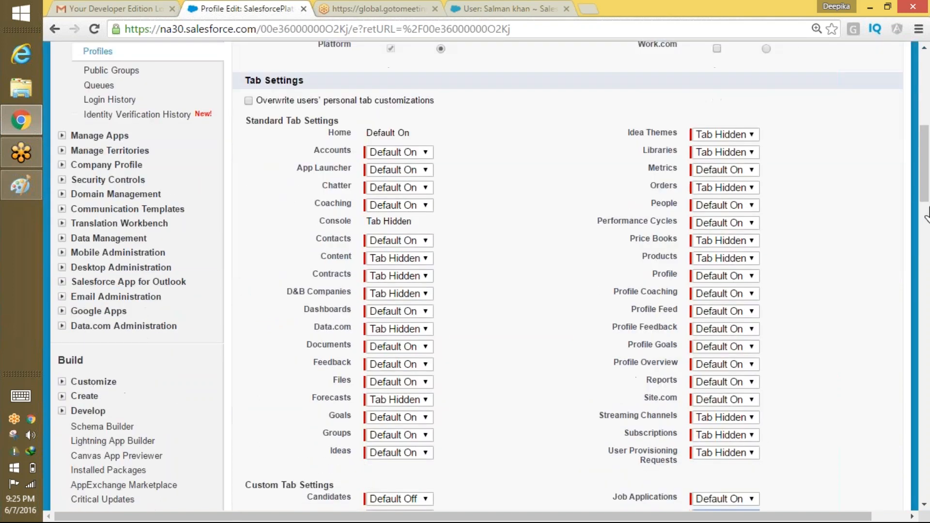
left_click_drag(926, 214, 926, 146)
left_click(453, 262)
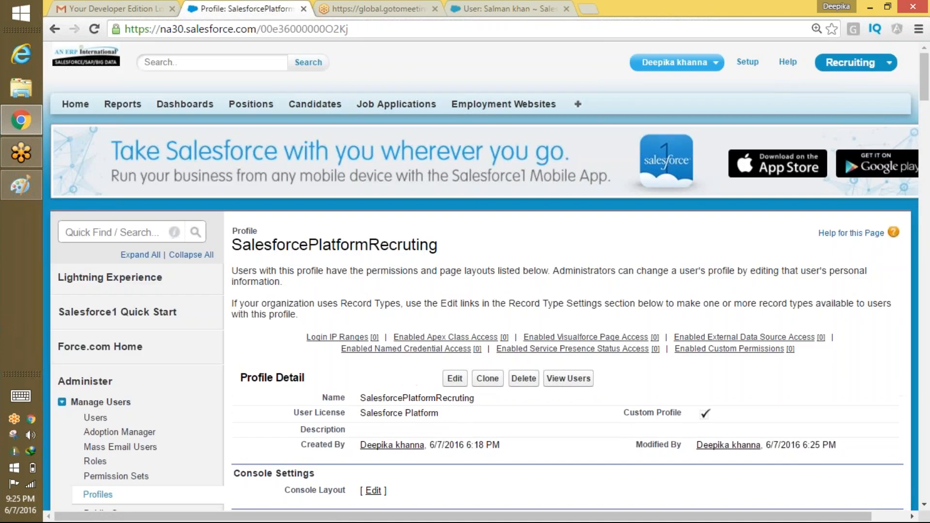
left_click(678, 62)
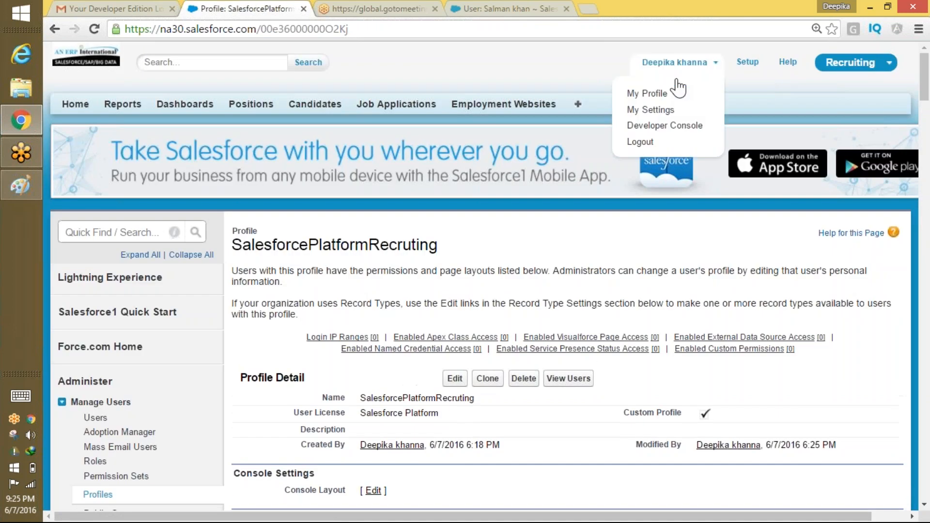
Log in as the test user and confirm the All Tabs list no longer shows Positions.
left_click(640, 141)
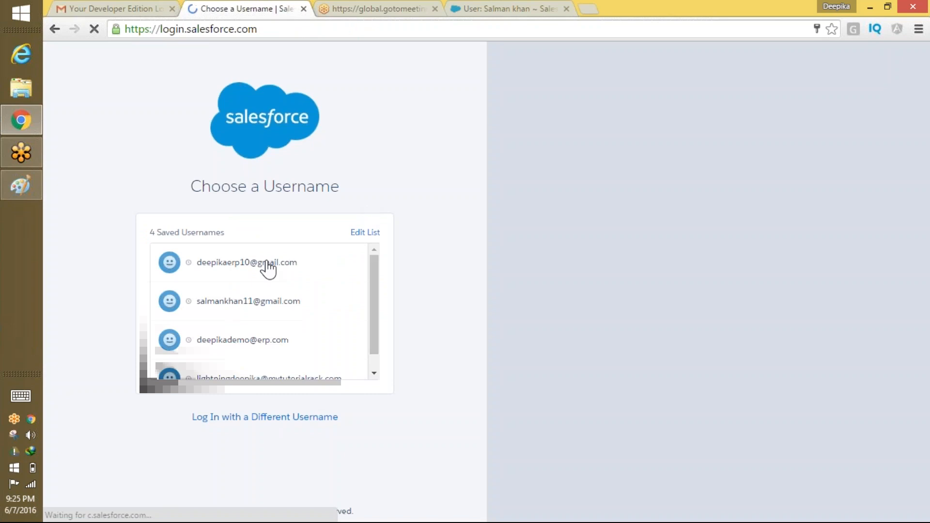
left_click(251, 300)
left_click(270, 321)
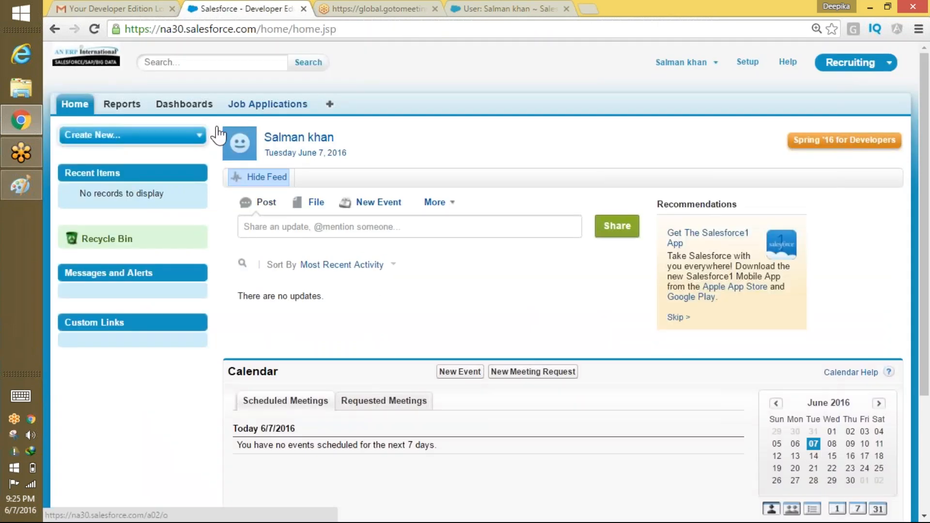
left_click(330, 103)
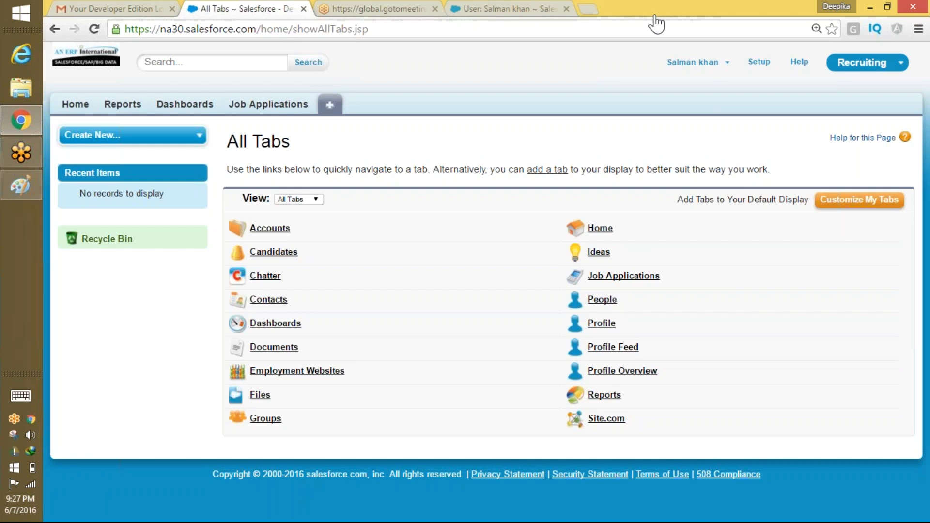
left_click(693, 62)
Log back in as administrator and open the SalesforcePlatformRecruting profile's edit page from Recent Items.
left_click(673, 119)
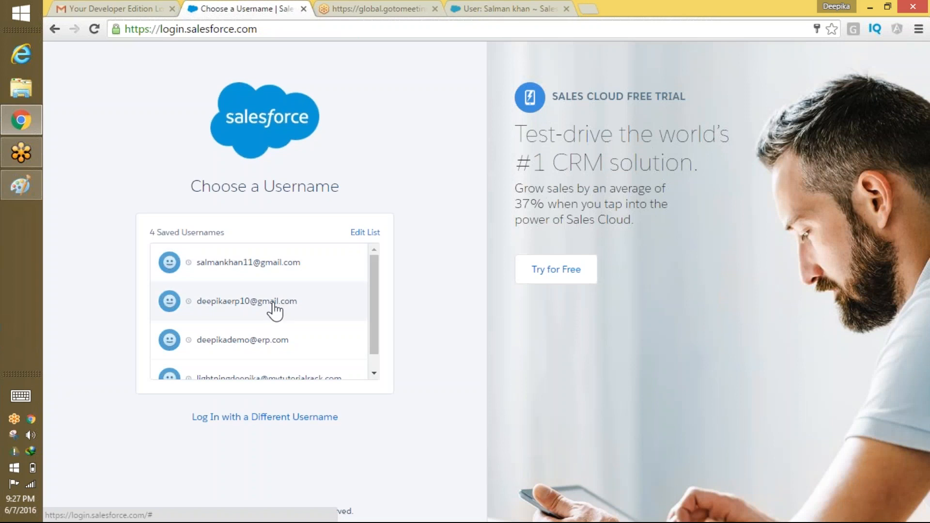
left_click(274, 310)
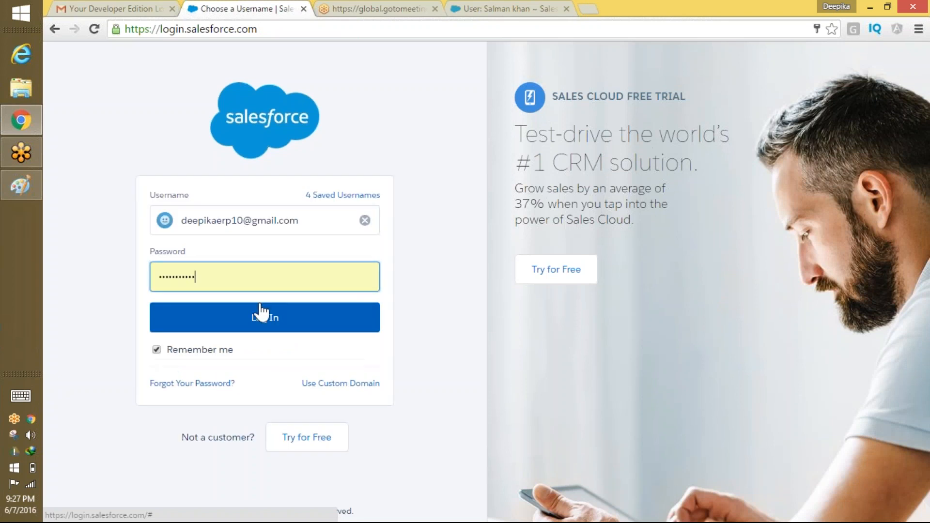
left_click(269, 315)
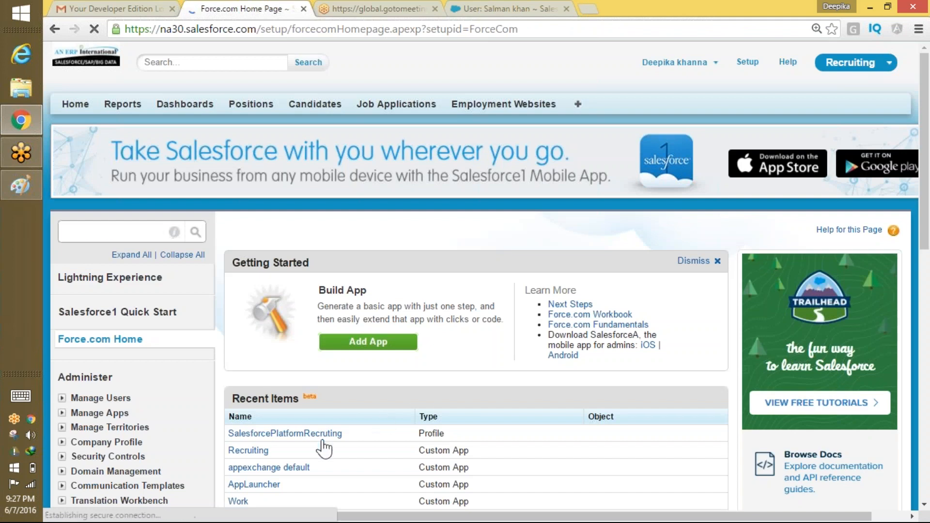
left_click(285, 433)
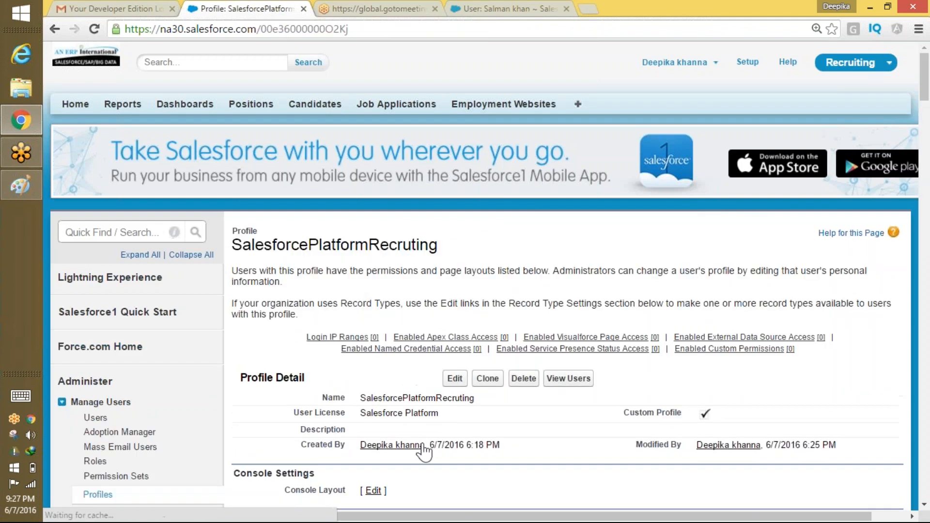
scroll(924, 104, "down", 3)
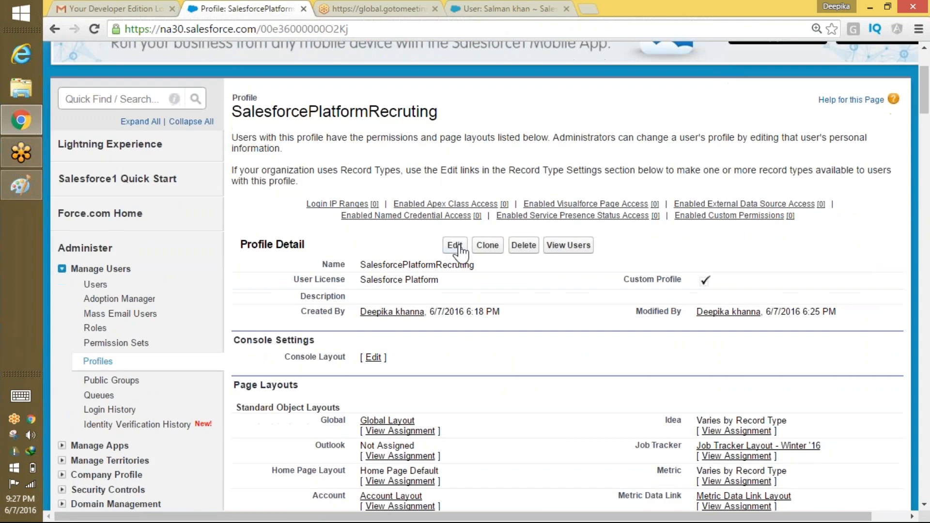
left_click(455, 245)
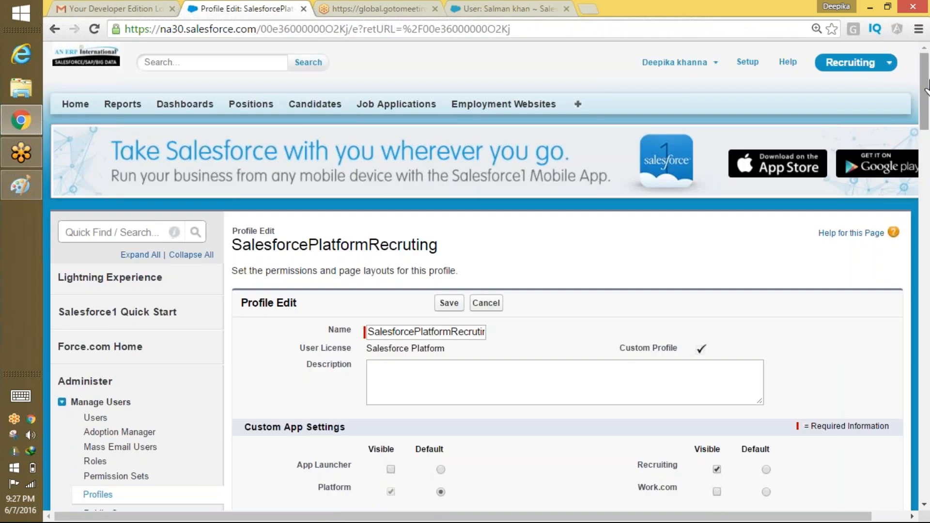
scroll(914, 158, "down", 7)
Keep the Job Applications tab at Default On, remove its Read access, and save the profile.
scroll(914, 158, "down", 6)
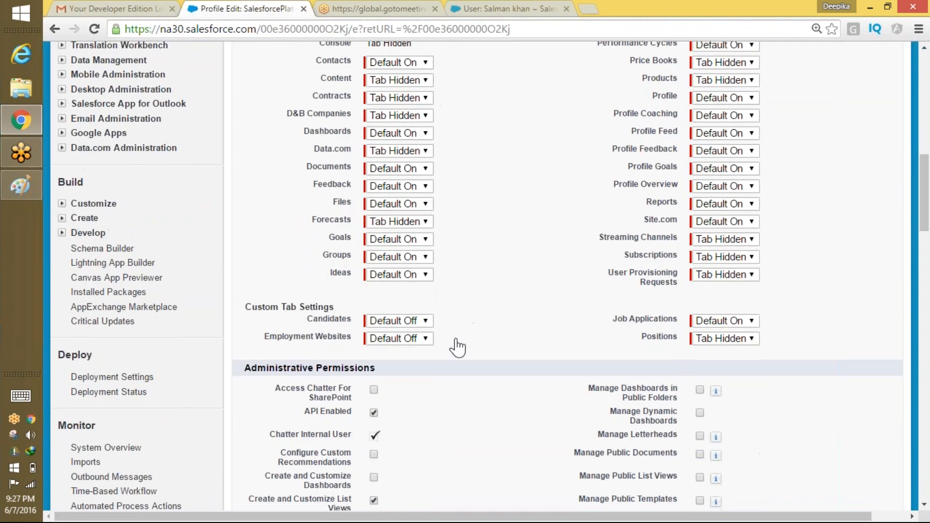
left_click(734, 324)
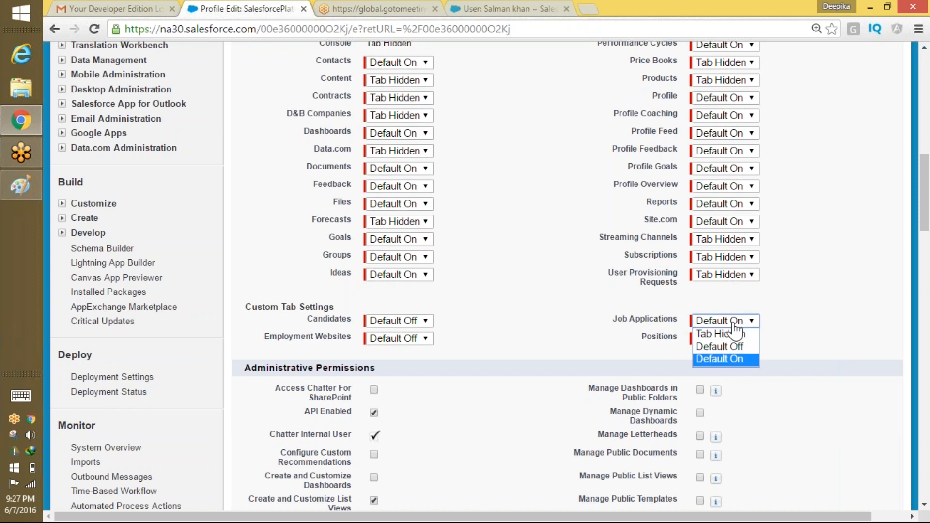
left_click(726, 358)
scroll(924, 171, "up", 3)
scroll(924, 172, "up", 7)
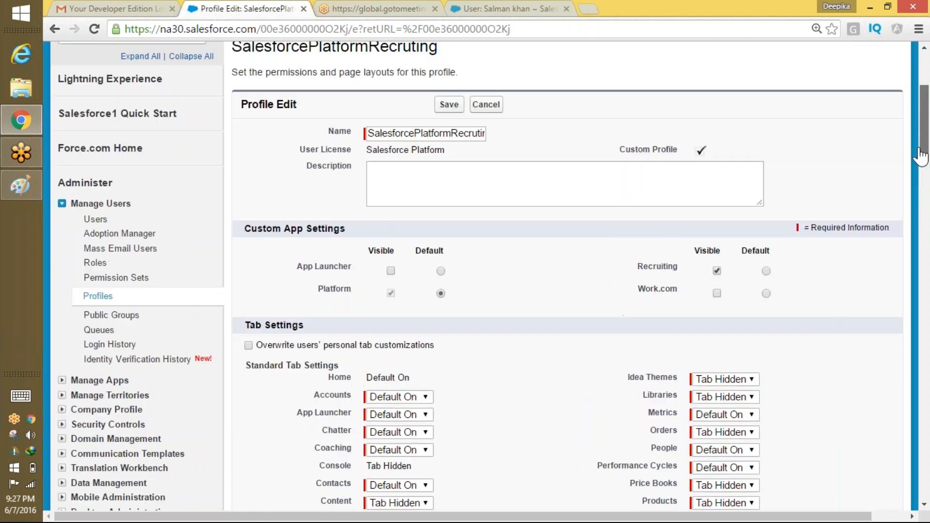
scroll(893, 370, "down", 20)
scroll(894, 370, "down", 11)
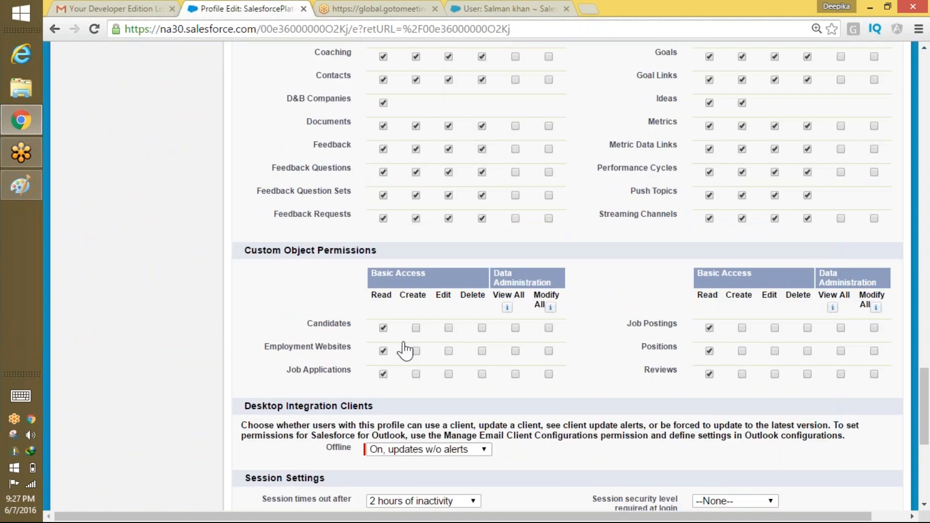
left_click(383, 374)
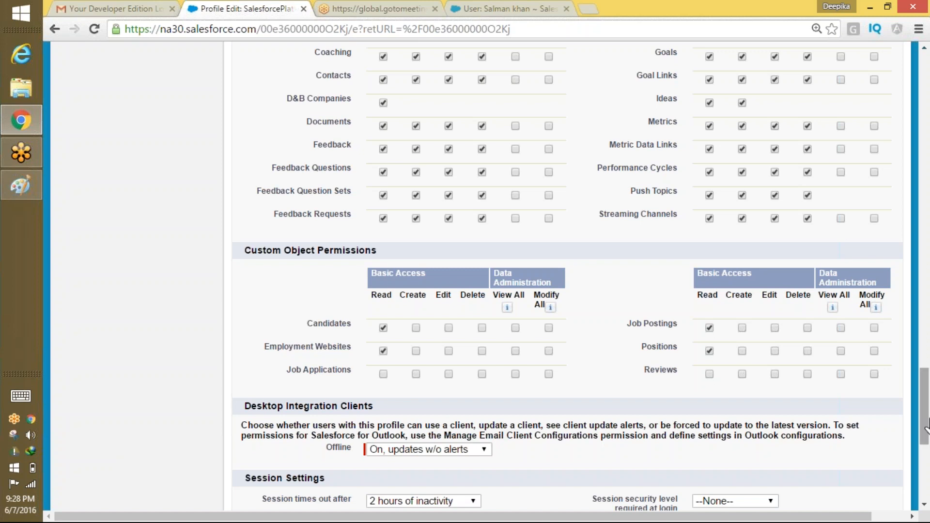
left_click_drag(925, 433, 925, 92)
left_click(453, 303)
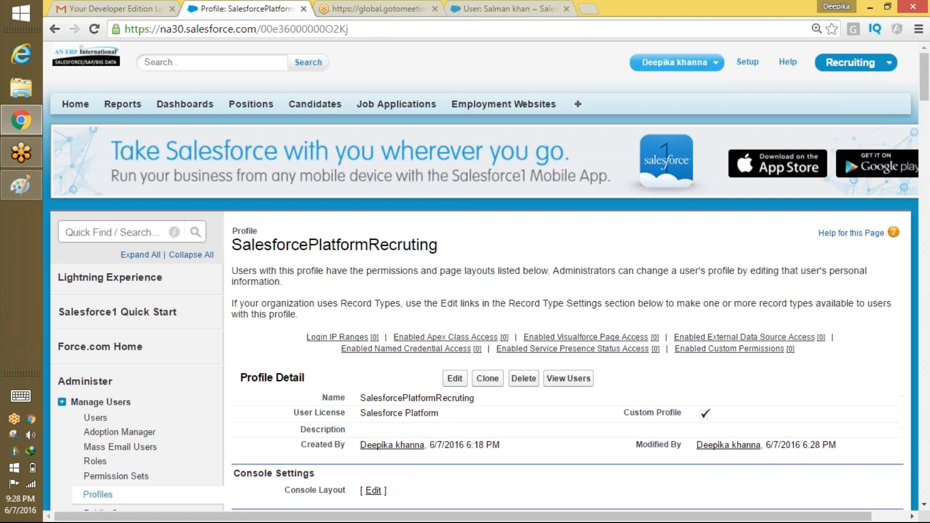
Log out of the administrator and sign in as the test user, whose home shows only Home, Reports and Dashboards.
left_click(676, 62)
left_click(648, 142)
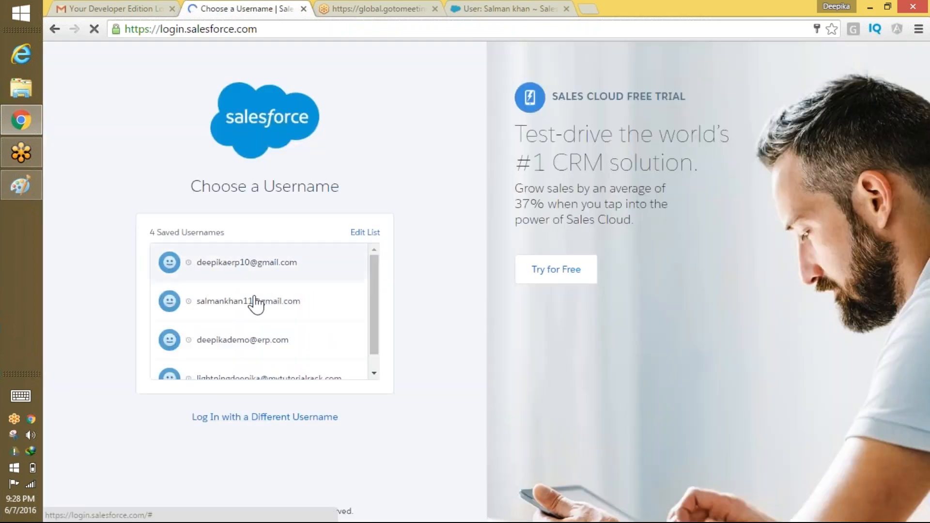
left_click(255, 302)
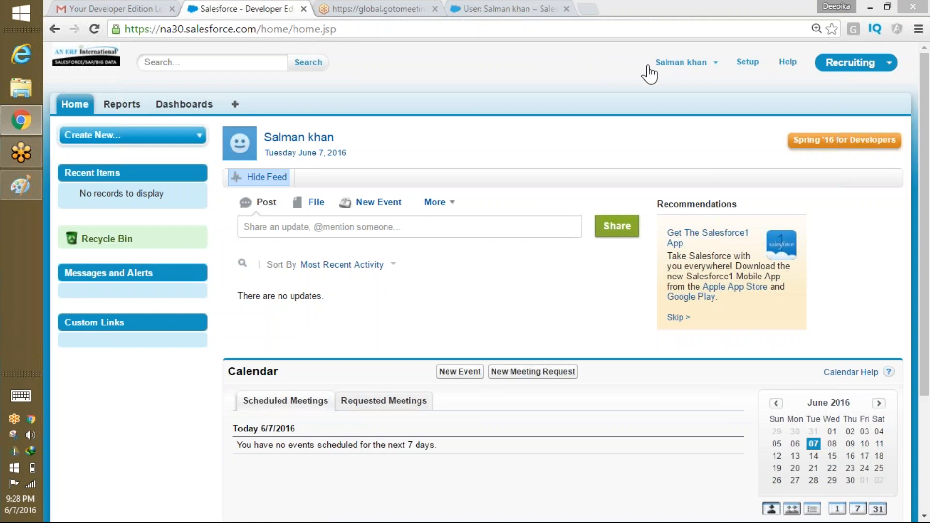
left_click(712, 63)
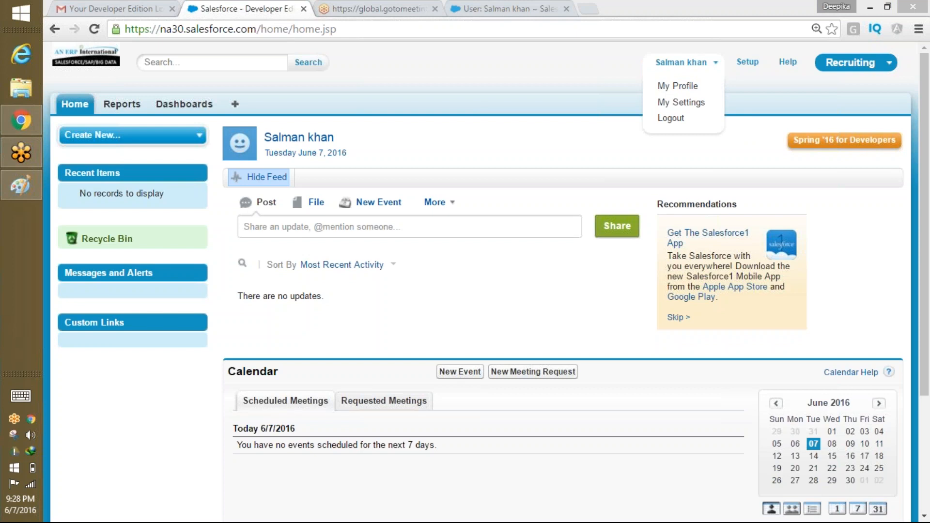
key("alt+Tab")
Start a new blank Paint image, discarding the old drawing without saving.
left_click(66, 26)
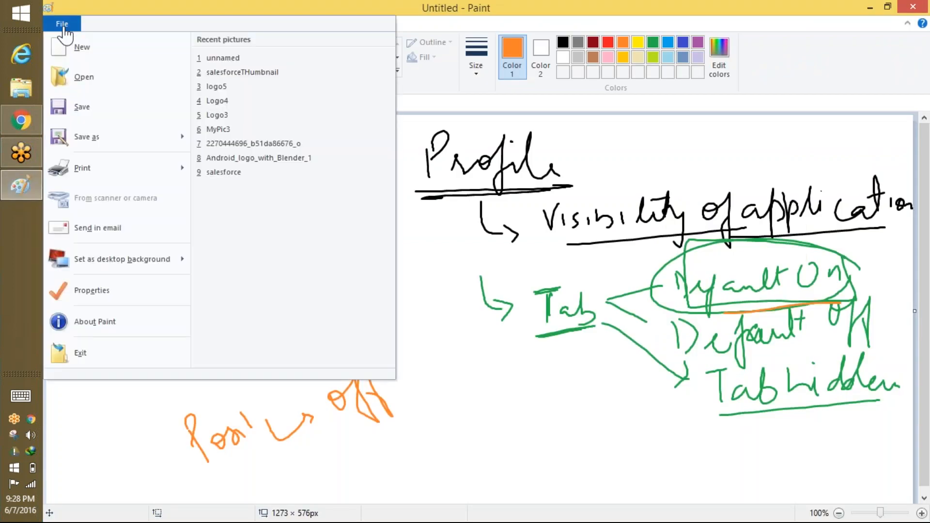
left_click(67, 27)
left_click(67, 27)
left_click(97, 66)
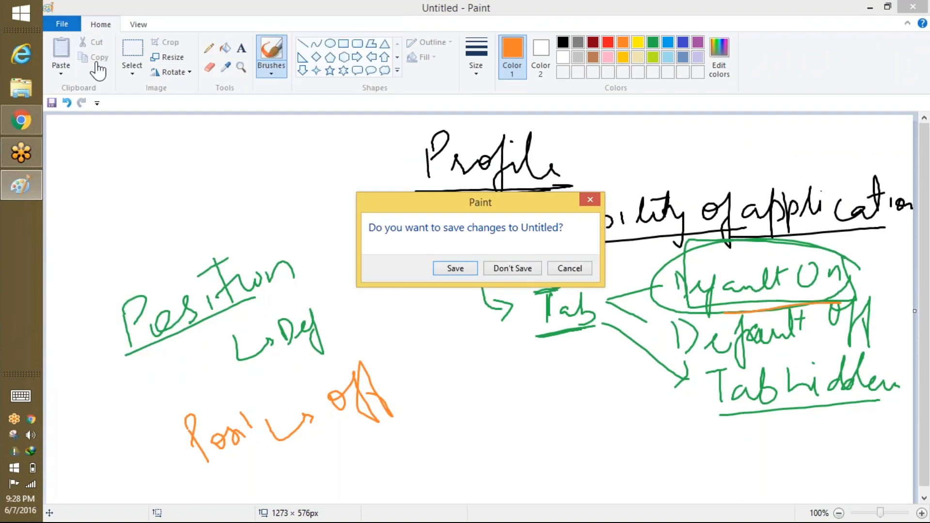
left_click(512, 267)
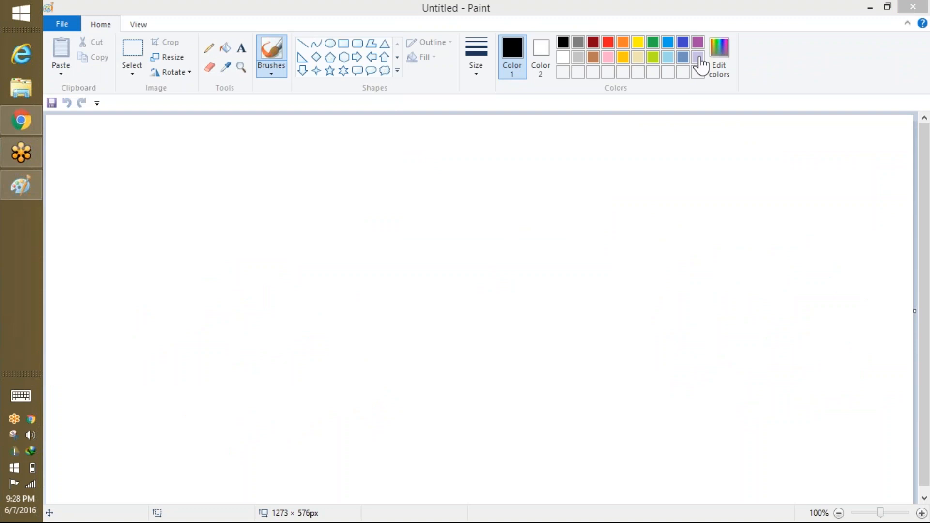
Sketch 'Tab → Default On / Default Off', with the arrow and defaults in purple.
left_click(299, 143)
left_click_drag(280, 179, 284, 183)
mouse_move(289, 162)
left_mouse_down()
mouse_move(290, 200)
mouse_move(313, 184)
left_mouse_up()
mouse_move(280, 179)
left_mouse_down()
mouse_move(305, 159)
mouse_move(334, 191)
left_mouse_up()
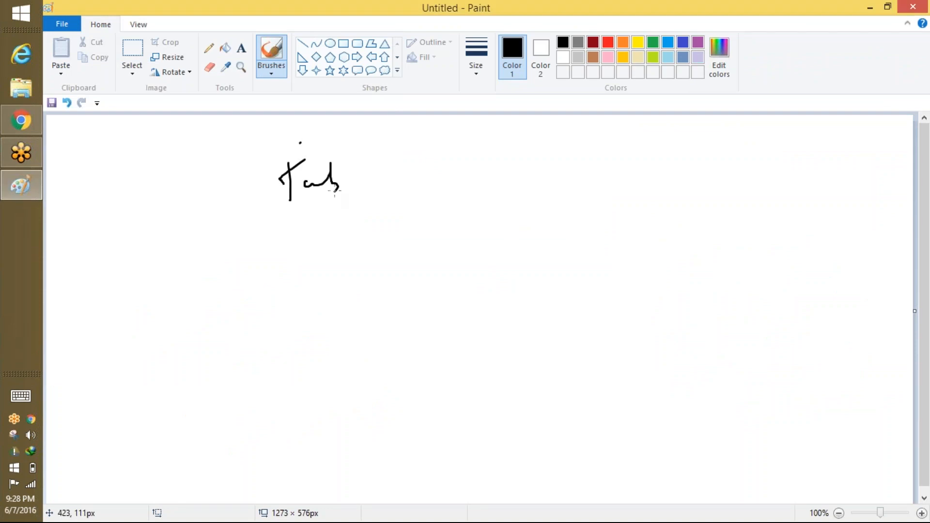
left_click(697, 42)
left_click_drag(375, 167, 414, 161)
left_click_drag(413, 149, 417, 169)
left_click_drag(449, 141, 452, 177)
mouse_move(448, 154)
left_mouse_down()
mouse_move(458, 180)
mouse_move(505, 199)
left_mouse_up()
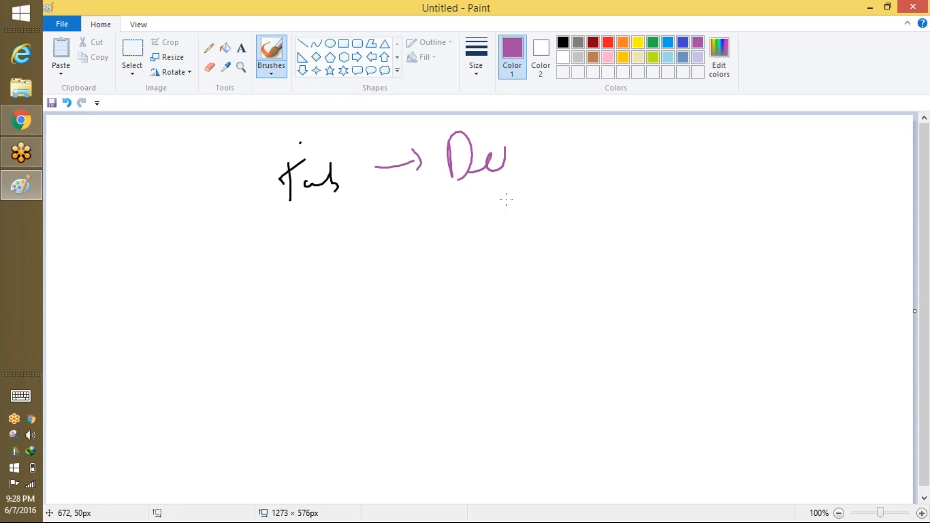
left_click_drag(504, 162, 658, 165)
left_click_drag(466, 205, 515, 260)
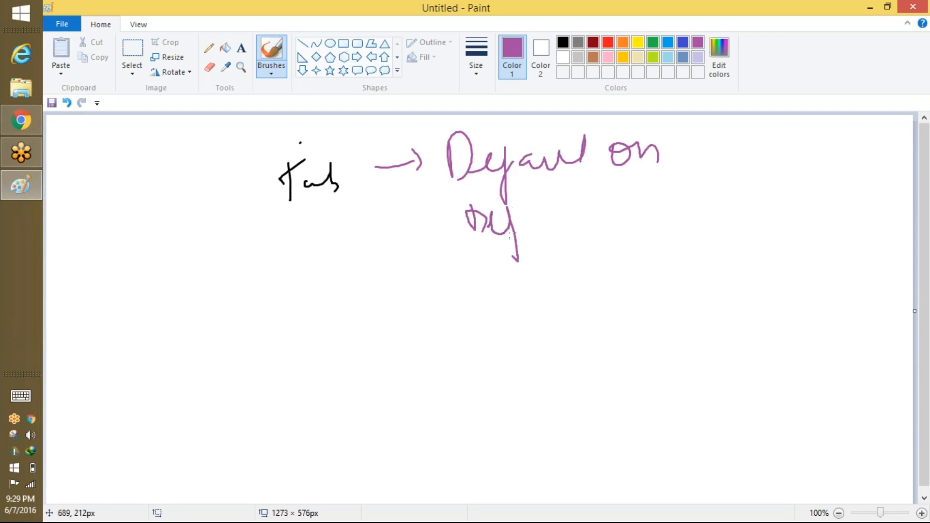
mouse_move(533, 224)
left_mouse_down()
mouse_move(550, 224)
mouse_move(588, 188)
mouse_move(594, 222)
left_mouse_up()
mouse_move(624, 184)
left_mouse_down()
mouse_move(626, 196)
mouse_move(654, 175)
mouse_move(649, 208)
mouse_move(664, 213)
left_mouse_up()
left_click_drag(484, 259, 498, 298)
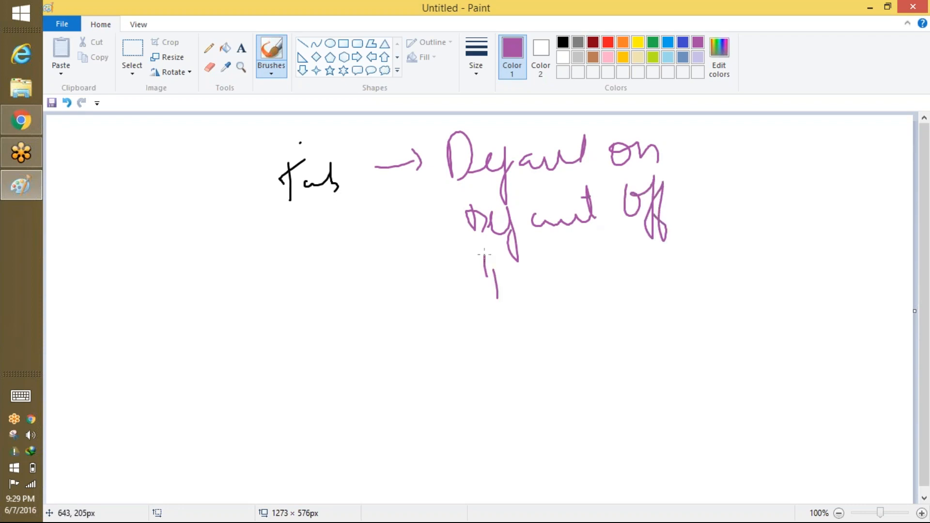
Circle 'Default On', add an underlined '+ Read', and return to the browser.
mouse_move(692, 131)
left_mouse_down()
mouse_move(648, 114)
mouse_move(485, 116)
mouse_move(519, 187)
mouse_move(729, 149)
mouse_move(714, 172)
left_mouse_up()
mouse_move(741, 138)
left_mouse_down()
mouse_move(742, 165)
mouse_move(818, 160)
mouse_move(823, 128)
left_mouse_up()
left_click_drag(745, 181, 816, 178)
left_click_drag(841, 133, 871, 162)
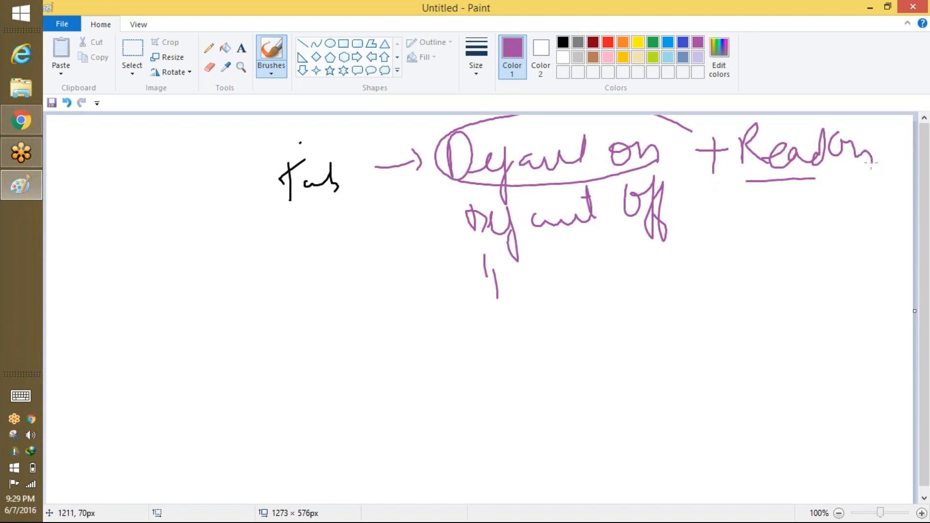
key("alt+Tab")
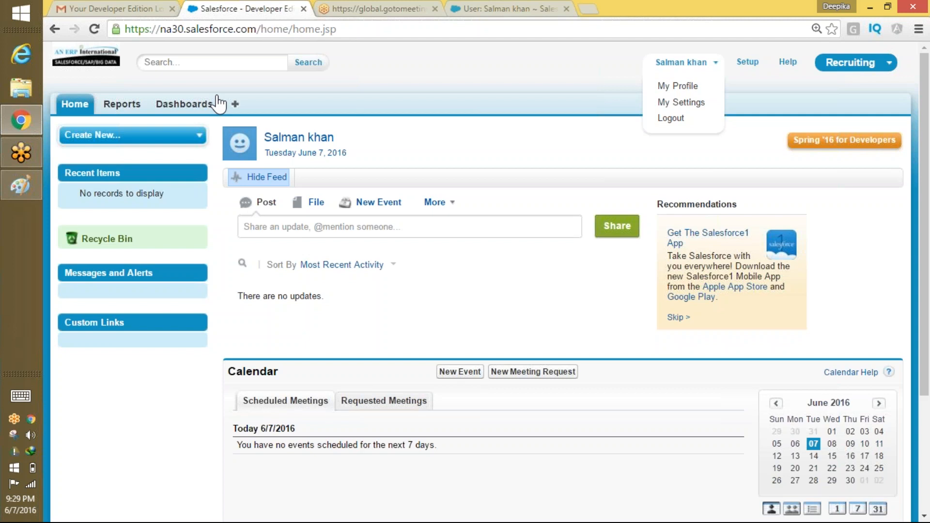
Box the 'Default On + Read' note, then write, underline, circle and tick 'Default' below it.
left_click(22, 185)
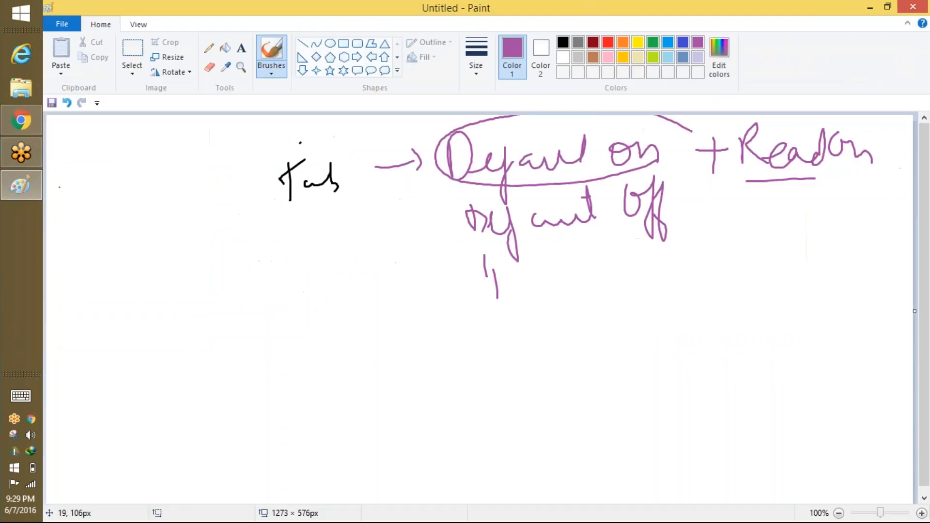
mouse_move(466, 190)
left_mouse_down()
mouse_move(797, 181)
mouse_move(872, 136)
mouse_move(705, 121)
mouse_move(443, 138)
mouse_move(876, 185)
mouse_move(615, 120)
mouse_move(577, 179)
mouse_move(872, 184)
mouse_move(875, 128)
left_mouse_up()
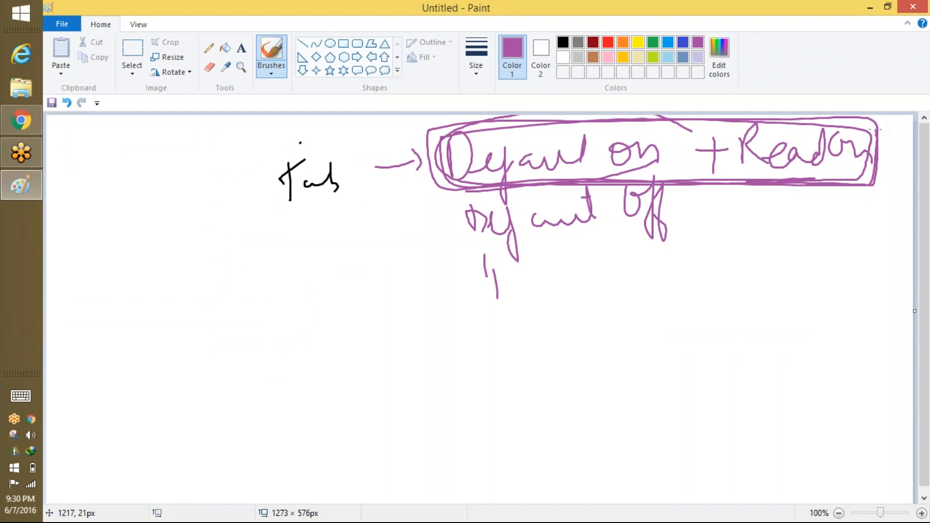
mouse_move(274, 380)
left_mouse_down()
mouse_move(346, 385)
mouse_move(382, 356)
mouse_move(394, 362)
mouse_move(444, 341)
mouse_move(542, 346)
mouse_move(588, 295)
mouse_move(599, 307)
left_mouse_up()
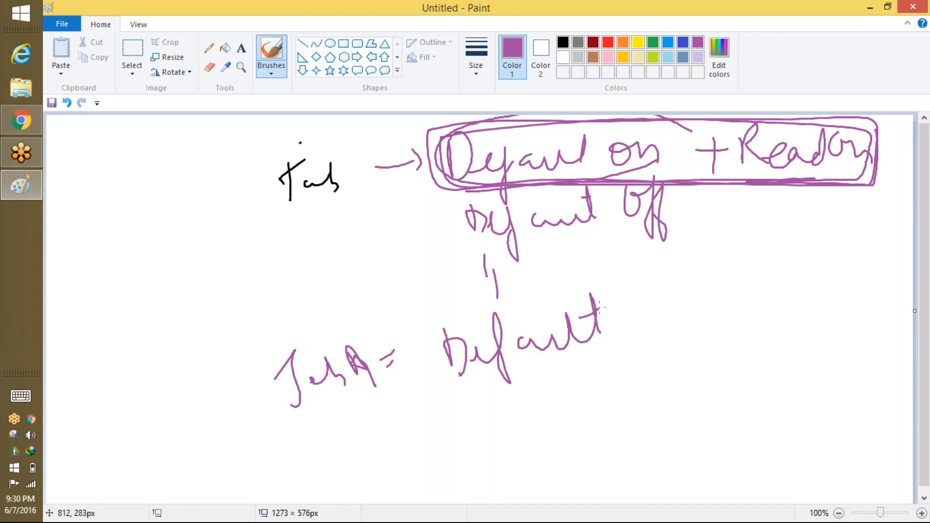
left_click_drag(427, 413, 650, 330)
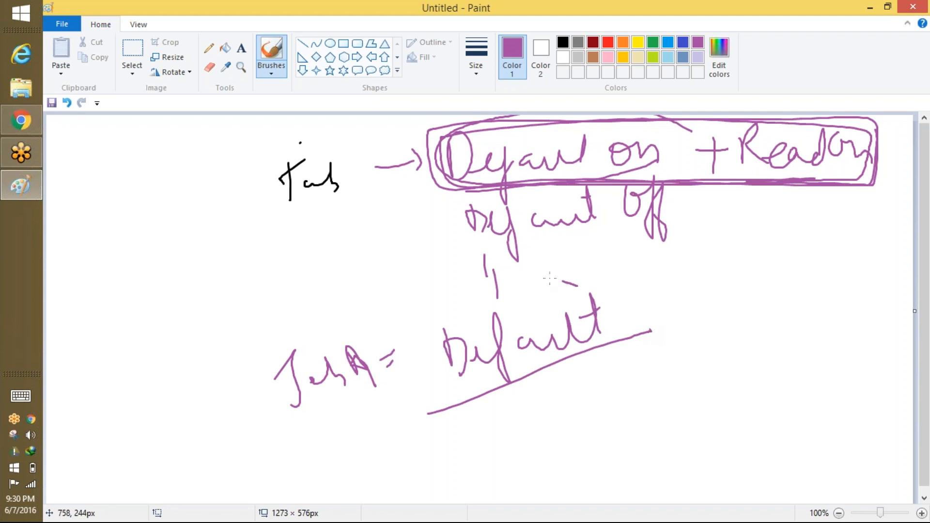
mouse_move(576, 286)
left_mouse_down()
mouse_move(438, 388)
mouse_move(621, 366)
mouse_move(568, 267)
left_mouse_up()
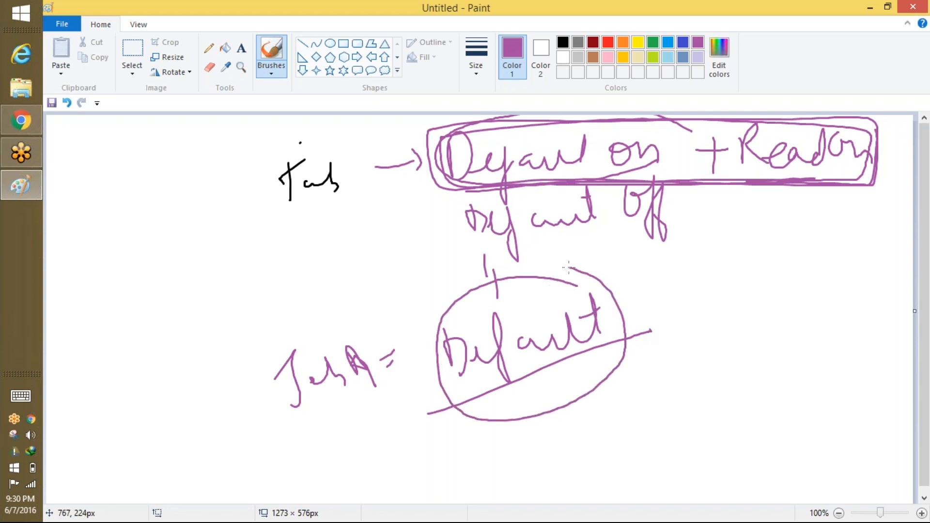
mouse_move(577, 373)
left_mouse_down()
mouse_move(714, 283)
mouse_move(788, 263)
mouse_move(843, 272)
left_mouse_up()
Add the blue comment 'was no Read Permission' beside it, underlining Permission.
left_click(668, 44)
mouse_move(625, 403)
left_mouse_down()
mouse_move(652, 386)
mouse_move(683, 397)
left_mouse_up()
mouse_move(709, 359)
left_mouse_down()
mouse_move(716, 380)
mouse_move(750, 359)
left_mouse_up()
mouse_move(772, 312)
left_mouse_down()
mouse_move(785, 316)
mouse_move(802, 350)
mouse_move(859, 333)
left_mouse_up()
left_click_drag(709, 412, 715, 448)
mouse_move(708, 426)
left_mouse_down()
mouse_move(758, 407)
mouse_move(761, 438)
left_mouse_up()
mouse_move(765, 405)
left_mouse_down()
mouse_move(802, 382)
mouse_move(858, 373)
left_mouse_up()
left_click_drag(739, 457, 872, 376)
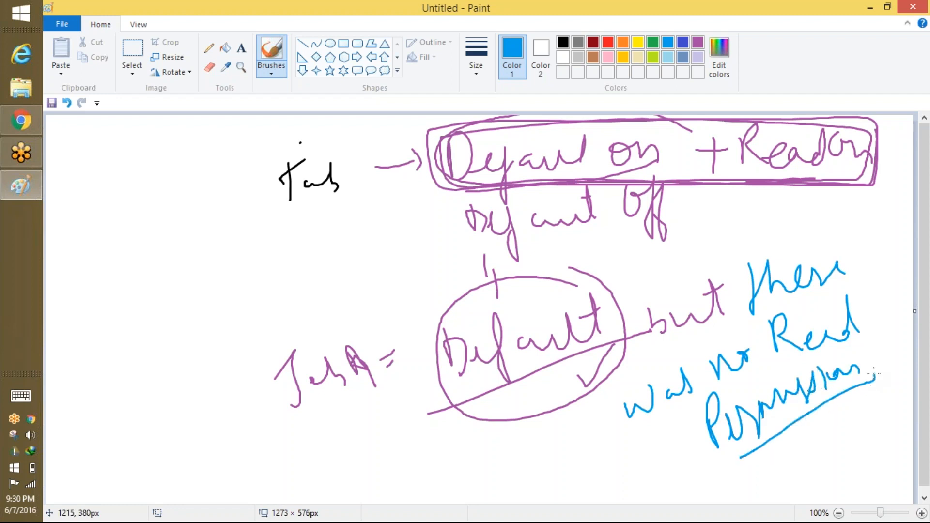
Clear the canvas with a new image without saving and go back to the browser.
left_click(62, 24)
left_click(37, 44)
left_click(515, 268)
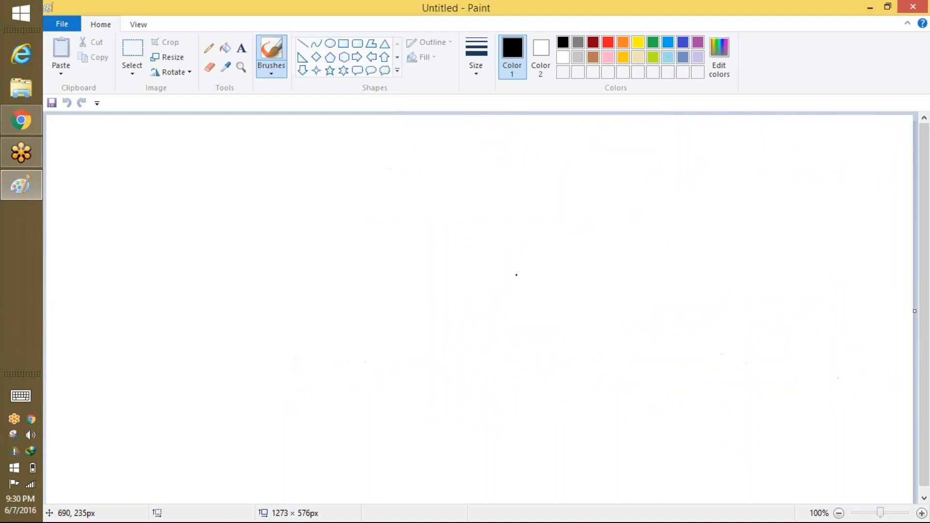
left_click(21, 120)
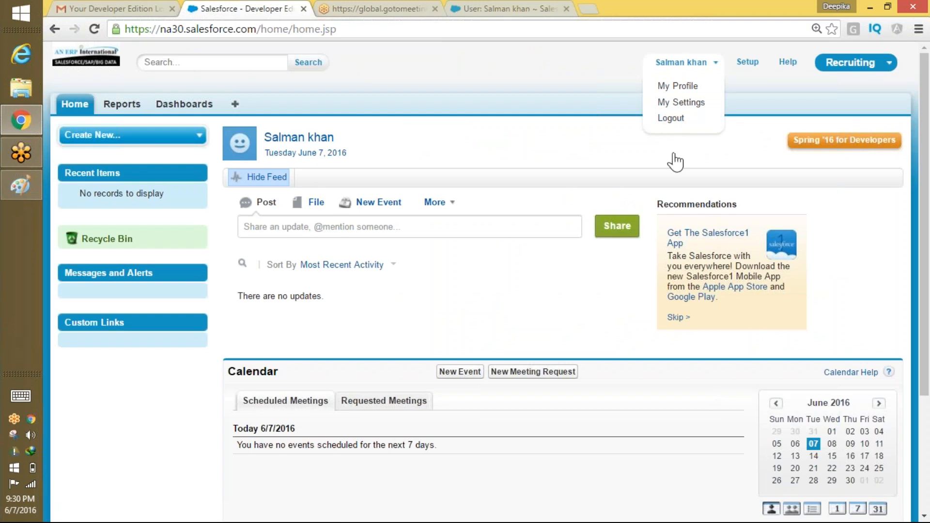
Log out of the test user and log in as the administrator using the saved login.
left_click(691, 126)
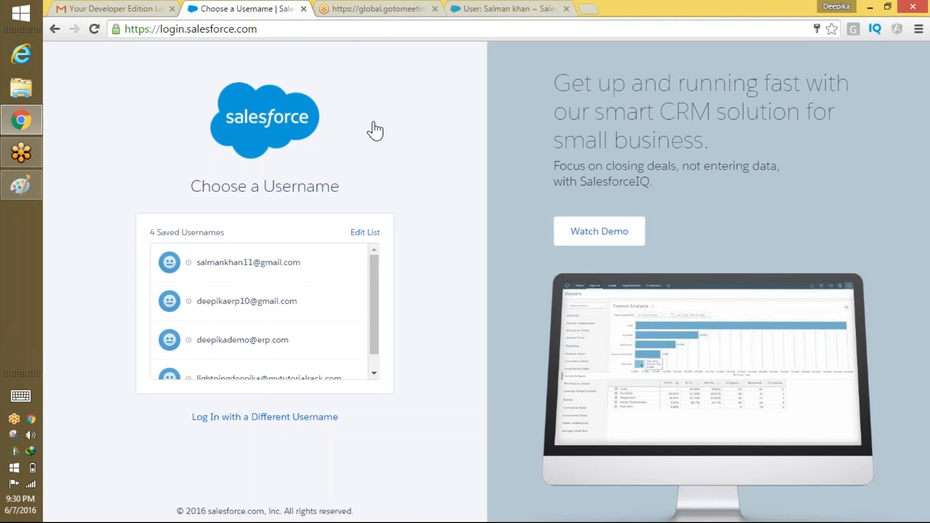
scroll(376, 344, "down", 1)
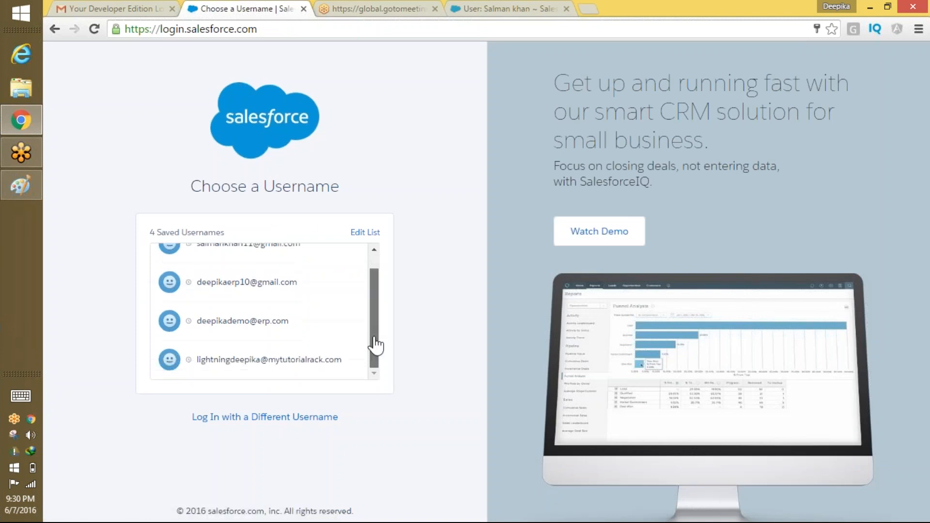
scroll(375, 334, "up", 1)
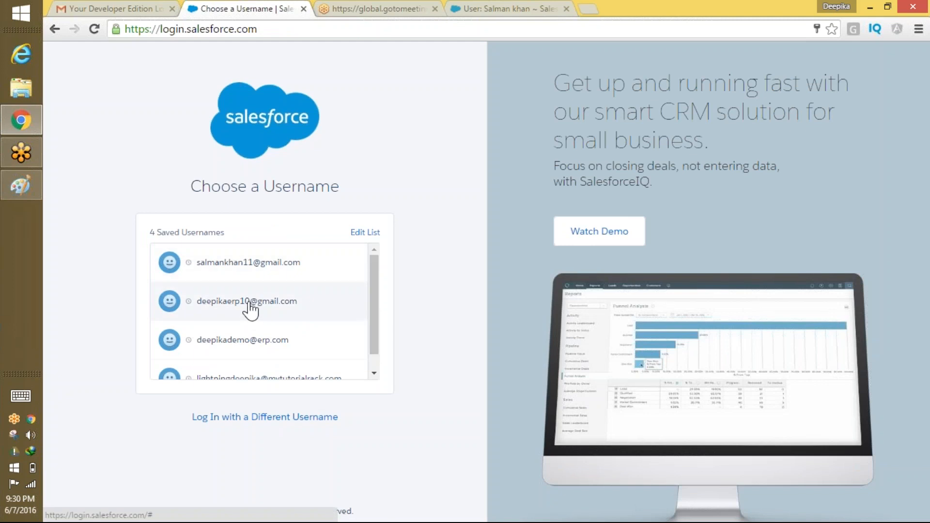
scroll(234, 359, "down", 1)
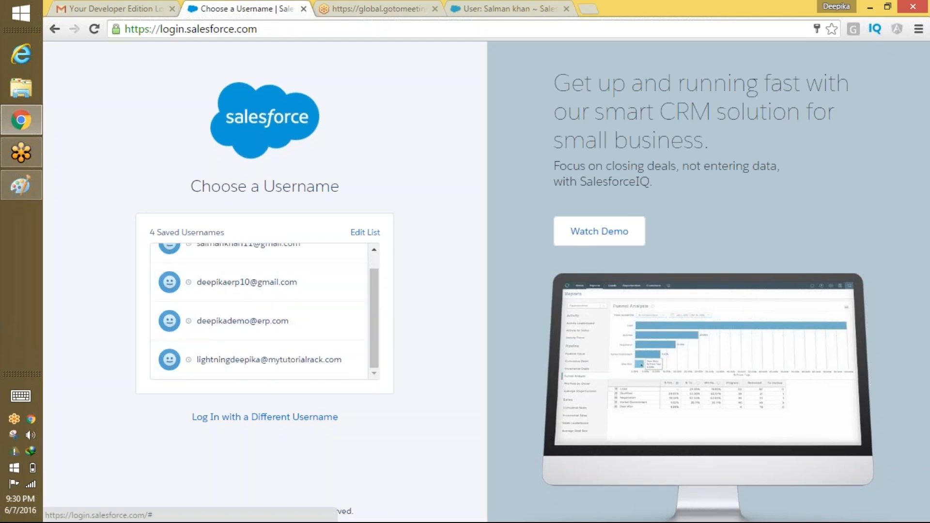
scroll(376, 332, "up", 1)
left_click(293, 322)
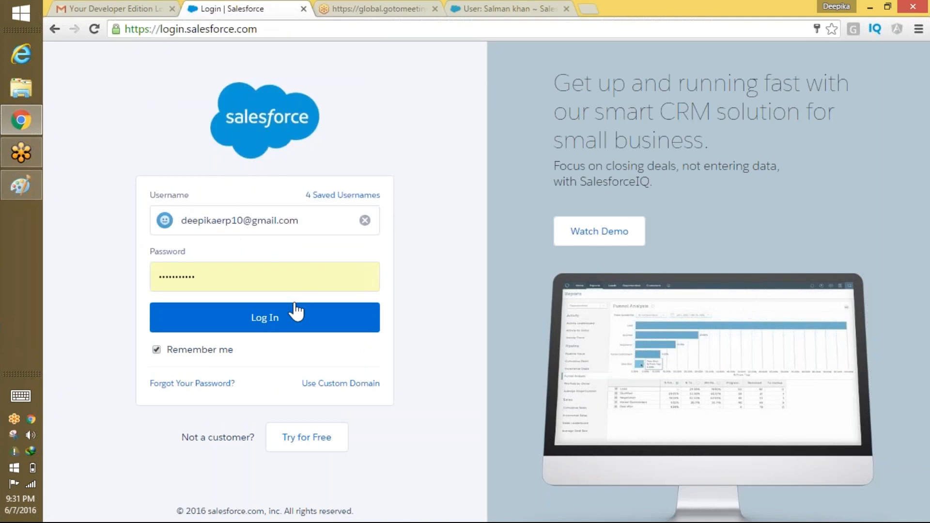
left_click(280, 323)
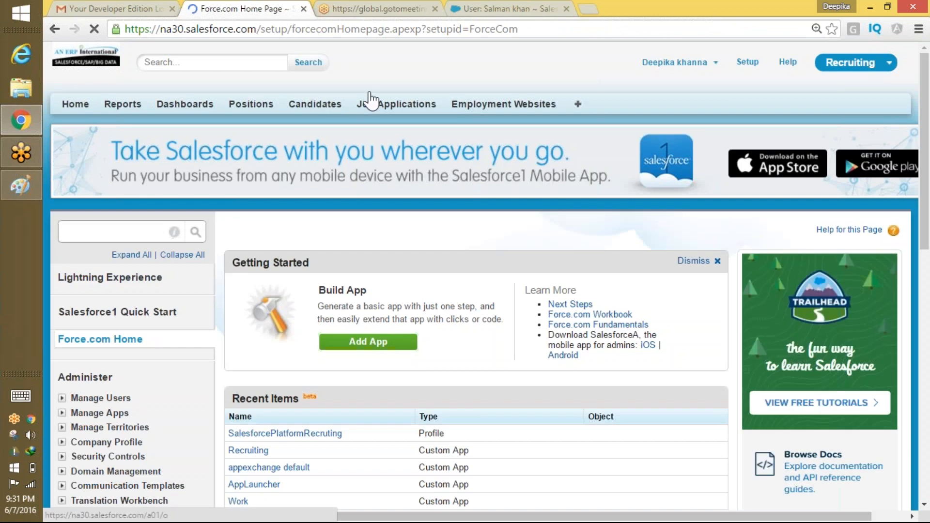
In the profile's edit page, set Candidates, Employment Websites and Positions tabs to Default On.
left_click(335, 434)
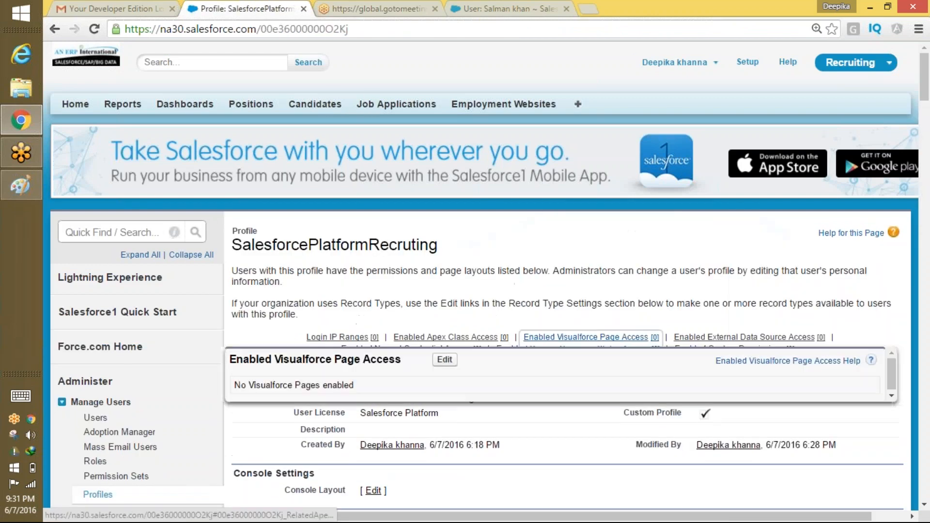
left_click_drag(925, 92, 925, 109)
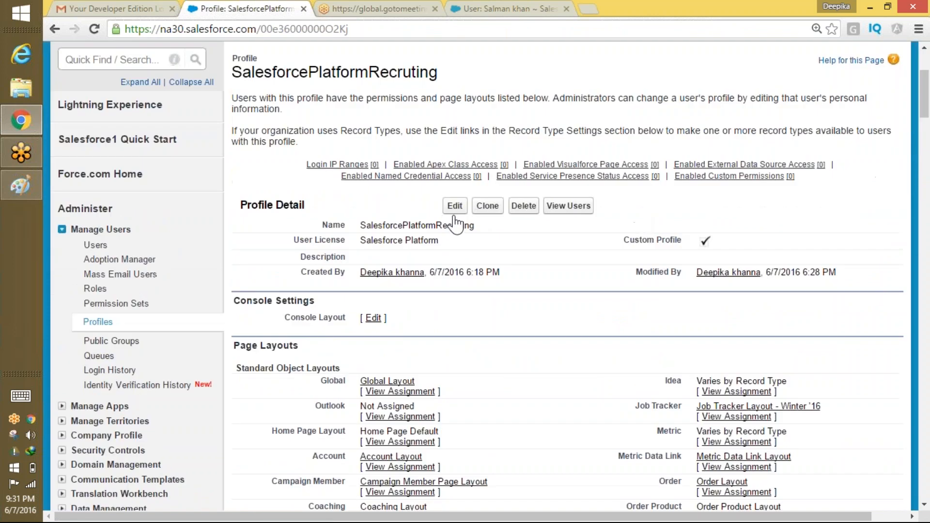
left_click(454, 205)
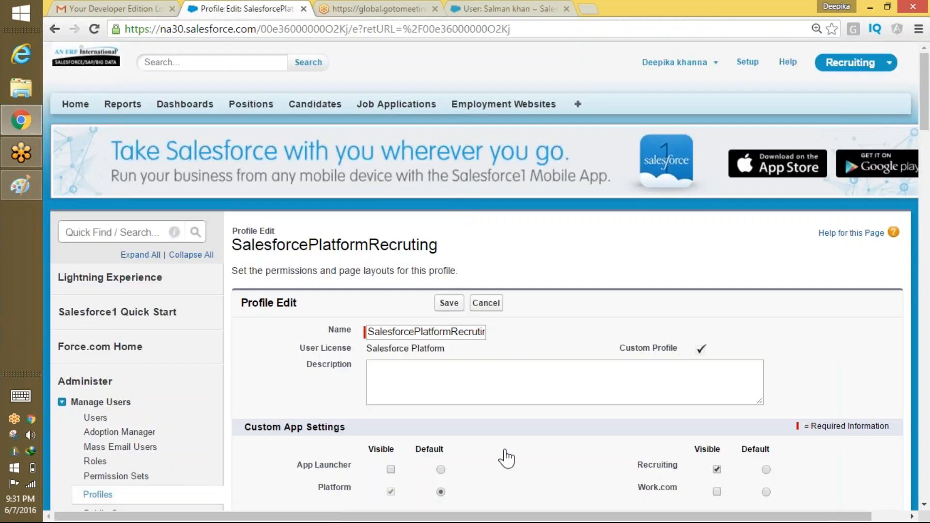
left_click_drag(916, 156, 916, 246)
left_click(424, 140)
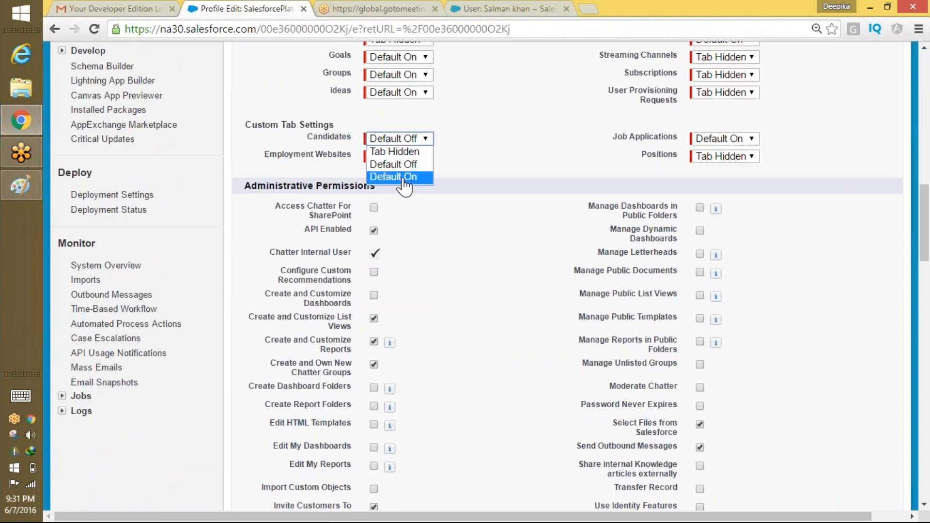
left_click(405, 179)
left_click(416, 158)
left_click(411, 193)
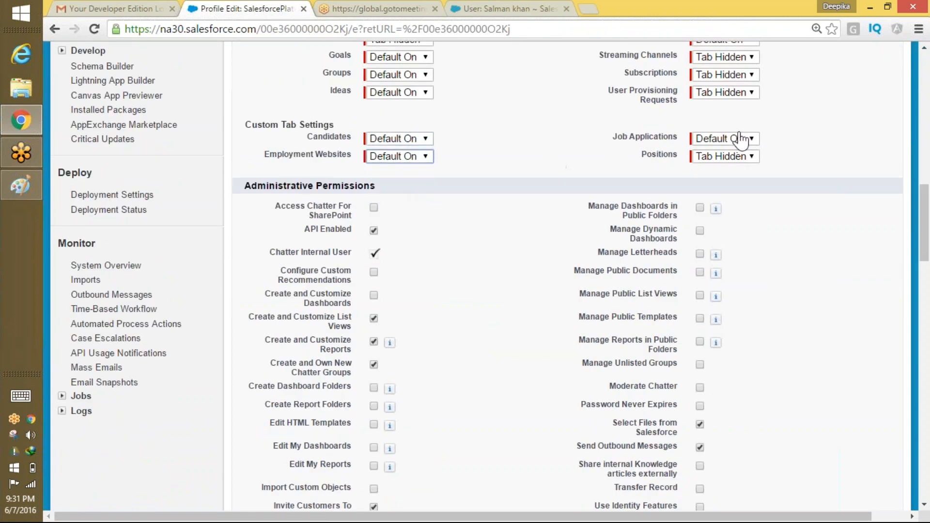
left_click(731, 156)
left_click(726, 194)
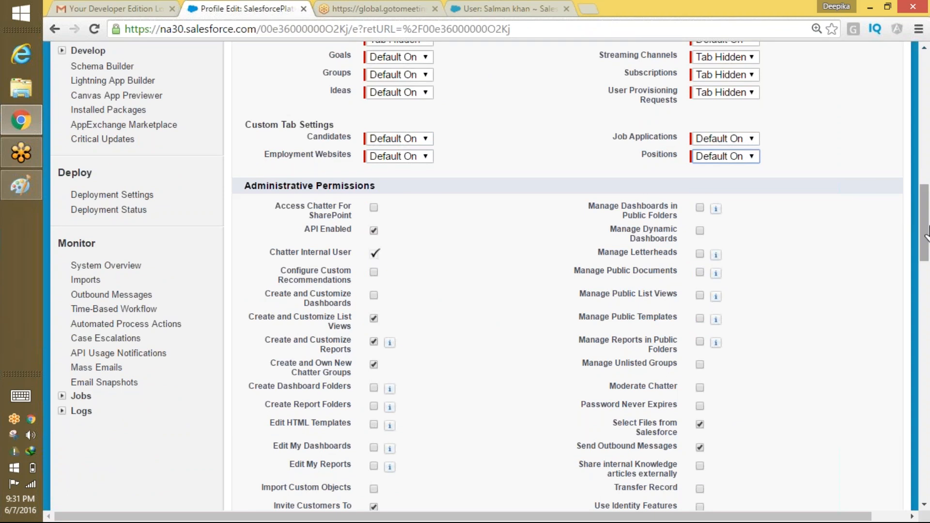
Grant Read access on Job Applications and Reviews, then save the profile.
left_click_drag(924, 225, 923, 440)
left_click(383, 222)
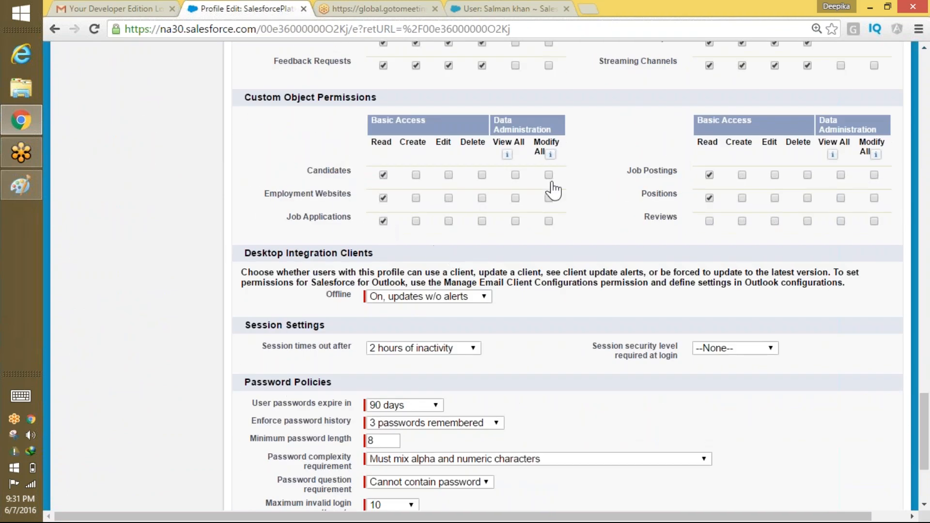
left_click(708, 221)
left_click_drag(923, 416, 919, 78)
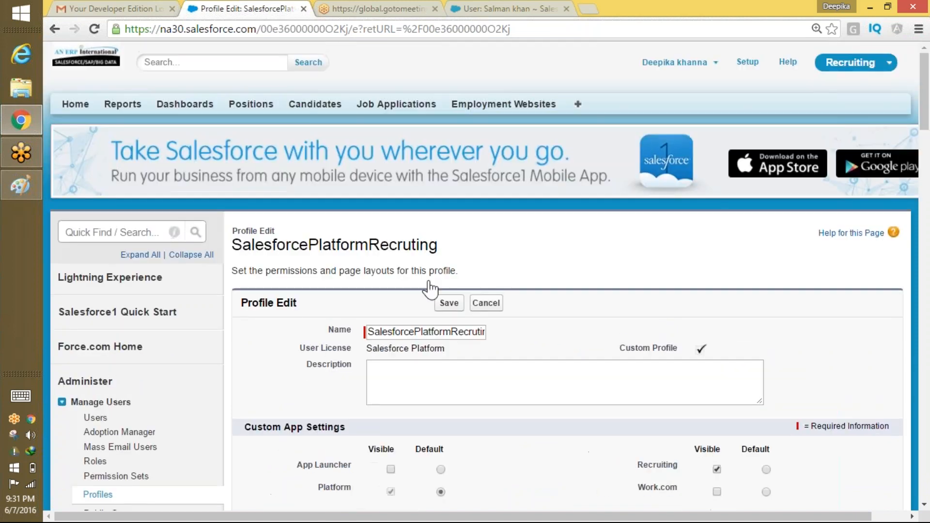
left_click(446, 298)
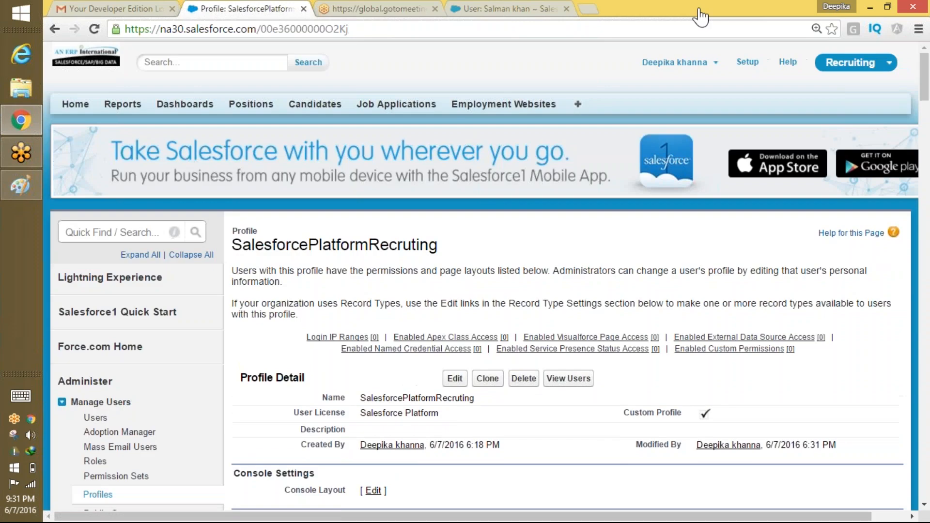
Log out of the administrator and sign in as the recruiting test user.
left_click(675, 62)
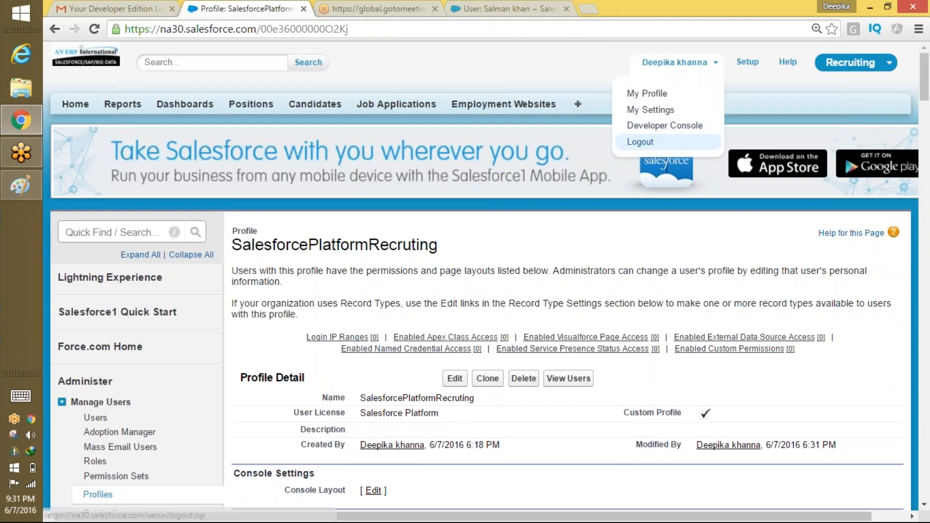
left_click(640, 142)
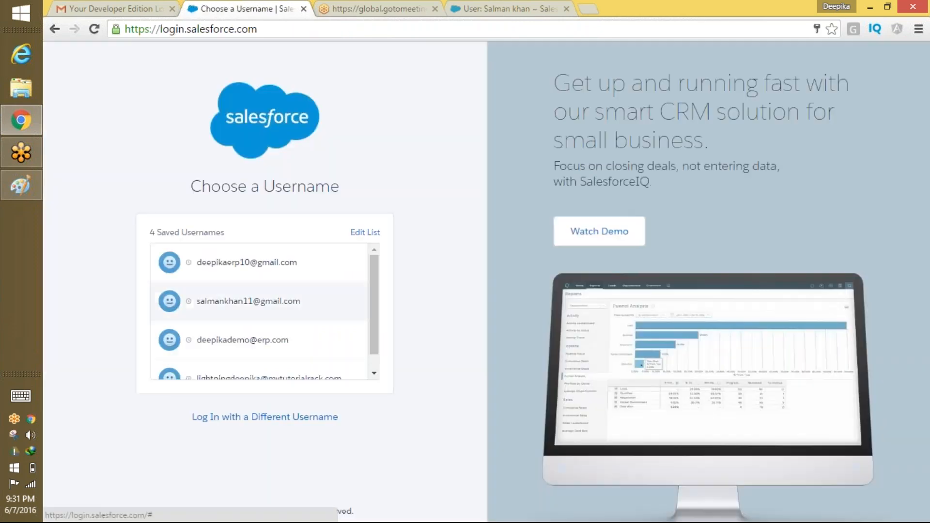
left_click(303, 306)
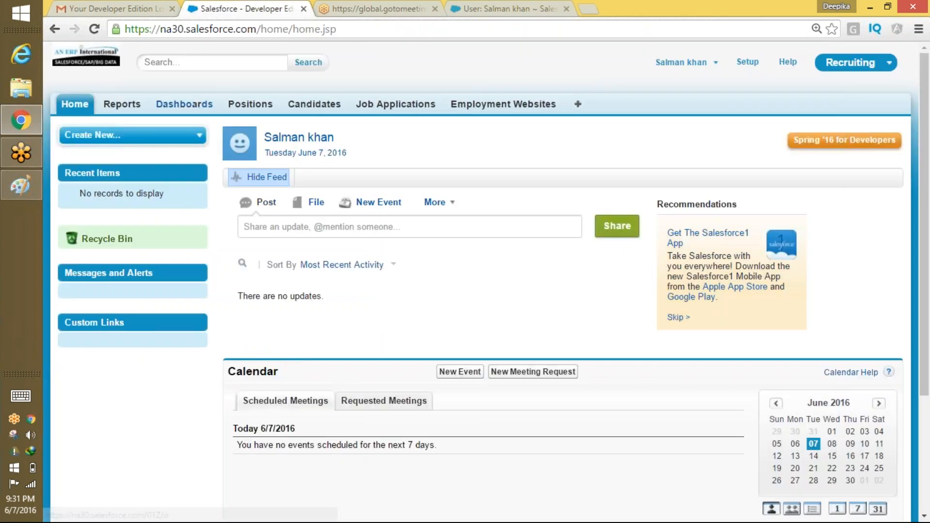
List all Positions, view candidate C-01, then list all five Positions again.
left_click(247, 106)
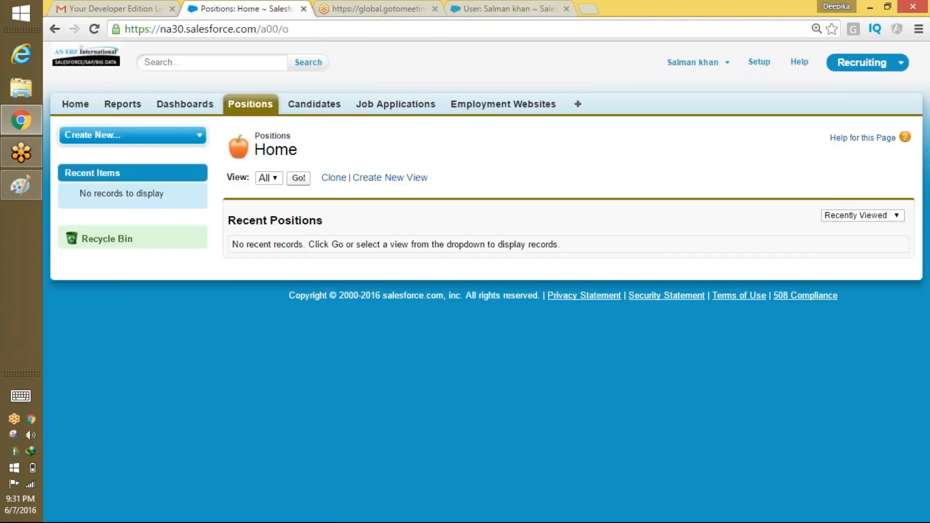
left_click(299, 178)
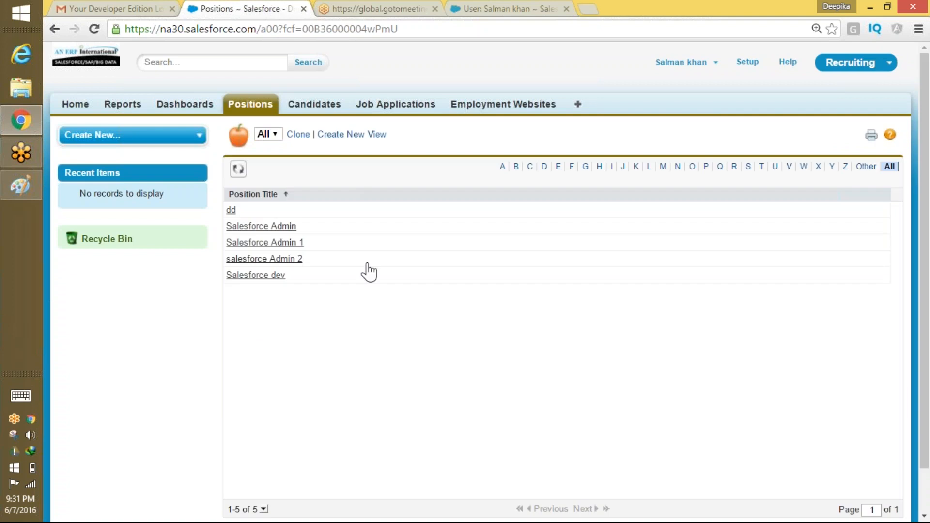
left_click(314, 105)
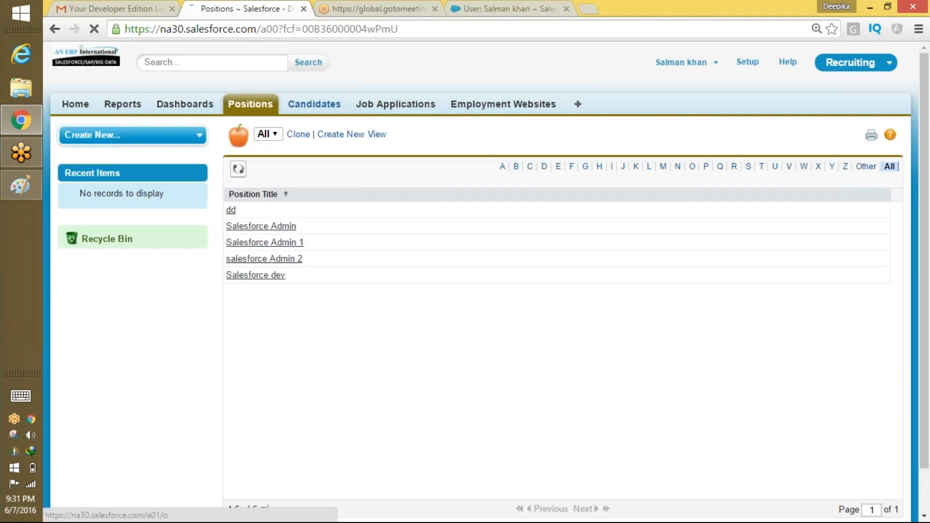
left_click(298, 179)
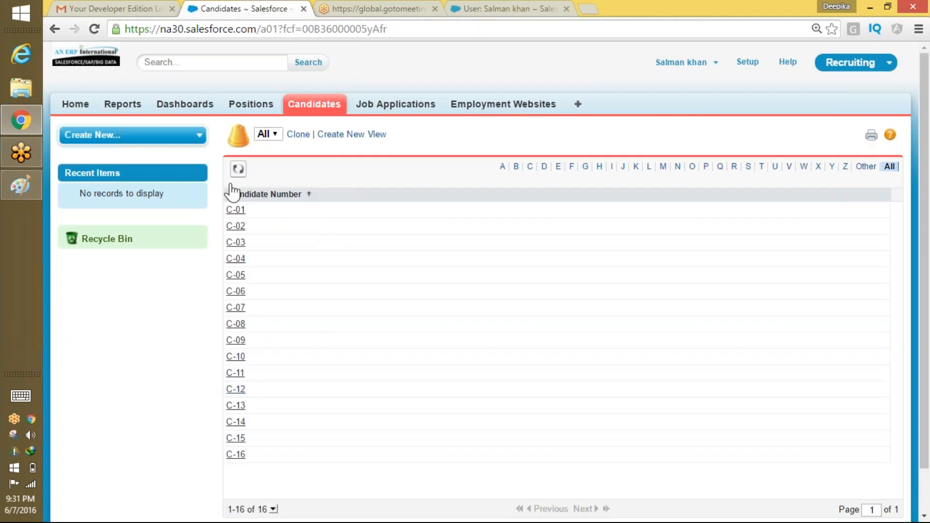
left_click(236, 211)
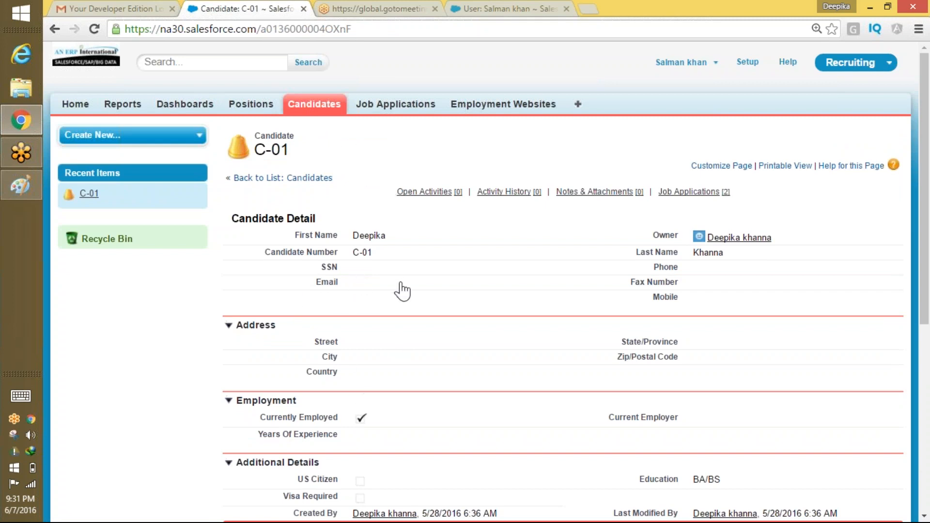
left_click(266, 99)
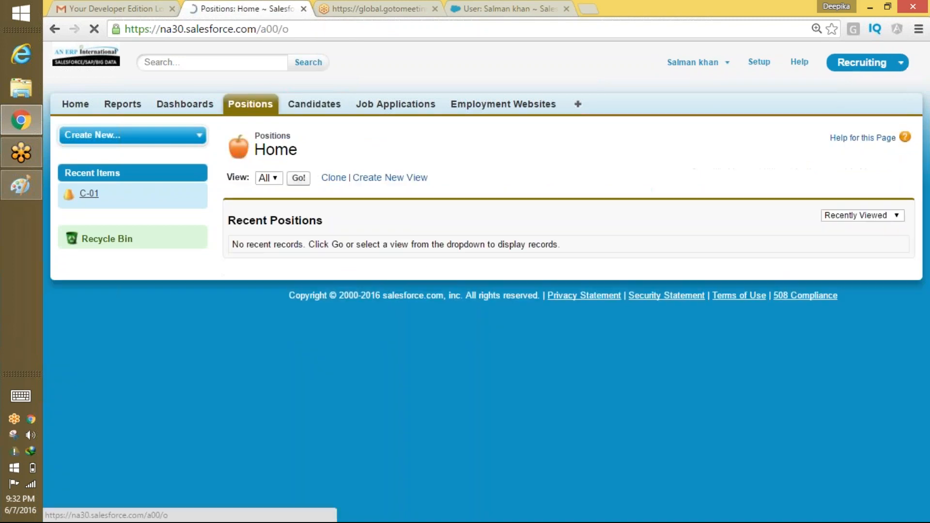
left_click(299, 178)
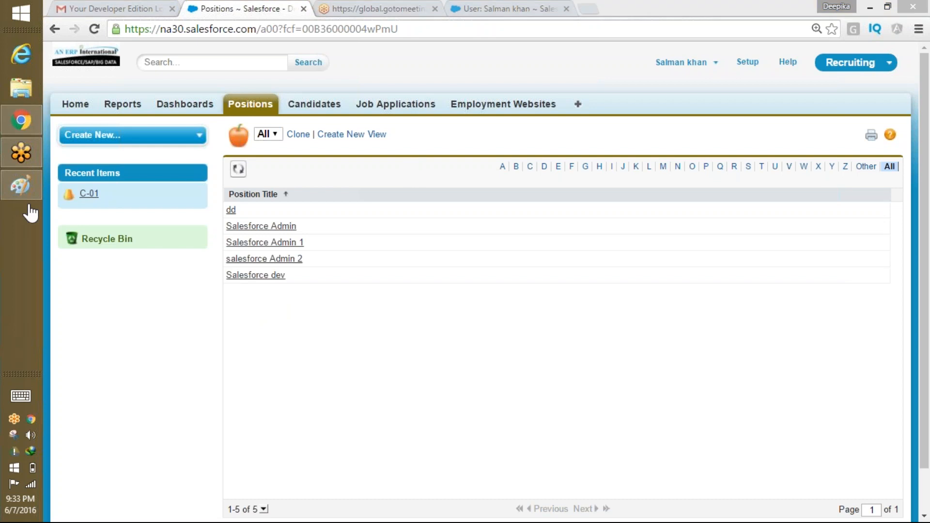
Sketch the letters R, E, D and C in black on the Paint canvas.
left_click(10, 193)
mouse_move(281, 157)
left_mouse_down()
mouse_move(279, 182)
mouse_move(295, 178)
left_mouse_up()
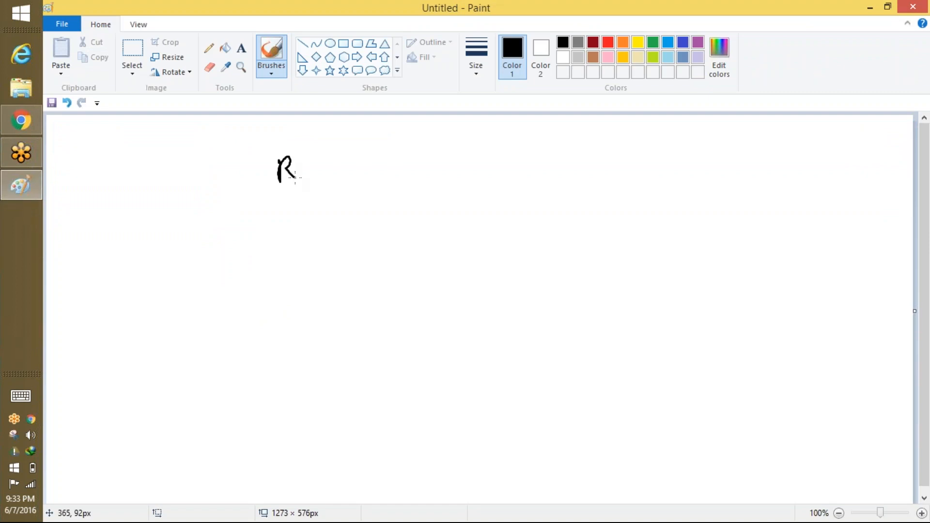
left_click_drag(391, 156, 381, 195)
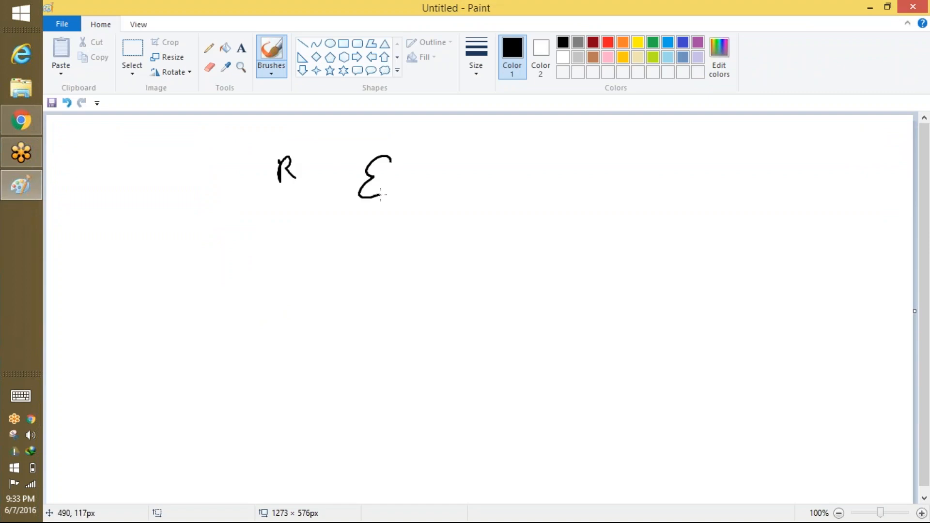
mouse_move(459, 165)
left_mouse_down()
mouse_move(461, 192)
mouse_move(471, 194)
left_mouse_up()
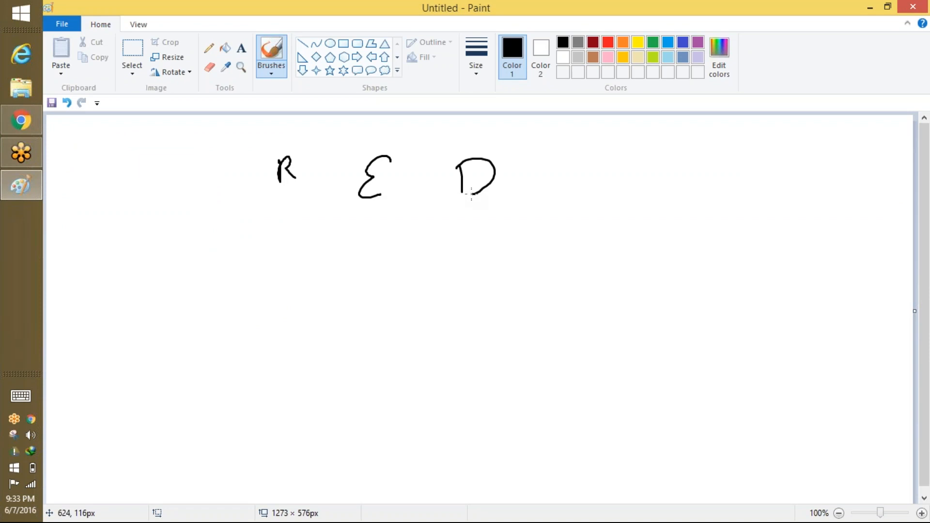
mouse_move(576, 156)
left_mouse_down()
mouse_move(579, 190)
mouse_move(607, 184)
left_mouse_up()
Switch the brush to orange and write Read under the R.
left_click(623, 43)
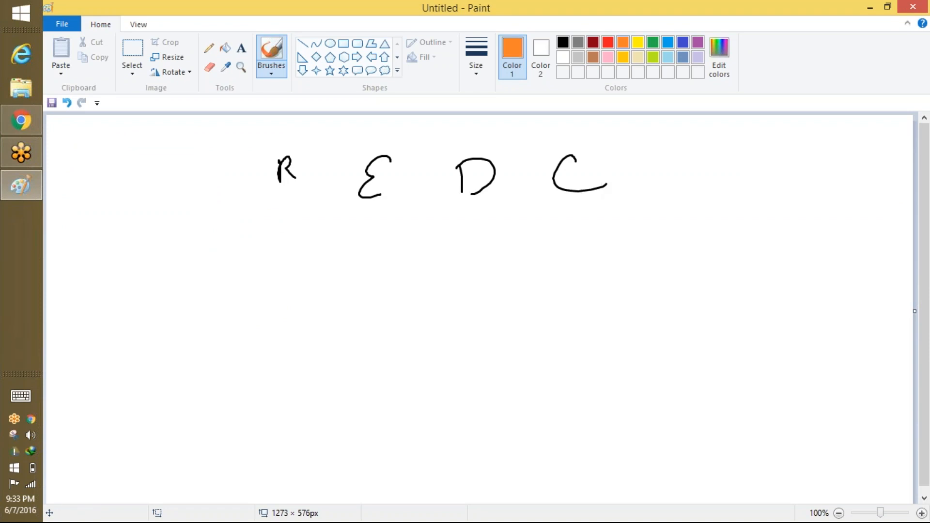
left_click_drag(269, 209, 302, 208)
left_click_drag(293, 205, 297, 213)
mouse_move(267, 244)
left_mouse_down()
mouse_move(268, 269)
mouse_move(324, 274)
left_mouse_up()
left_click_drag(332, 266, 332, 274)
left_click_drag(331, 239, 332, 274)
Mark the E, write Delete under the D, and circle C with Create beneath.
mouse_move(373, 204)
left_mouse_down()
mouse_move(387, 264)
mouse_move(414, 265)
mouse_move(430, 245)
left_mouse_up()
left_click_drag(456, 210, 495, 203)
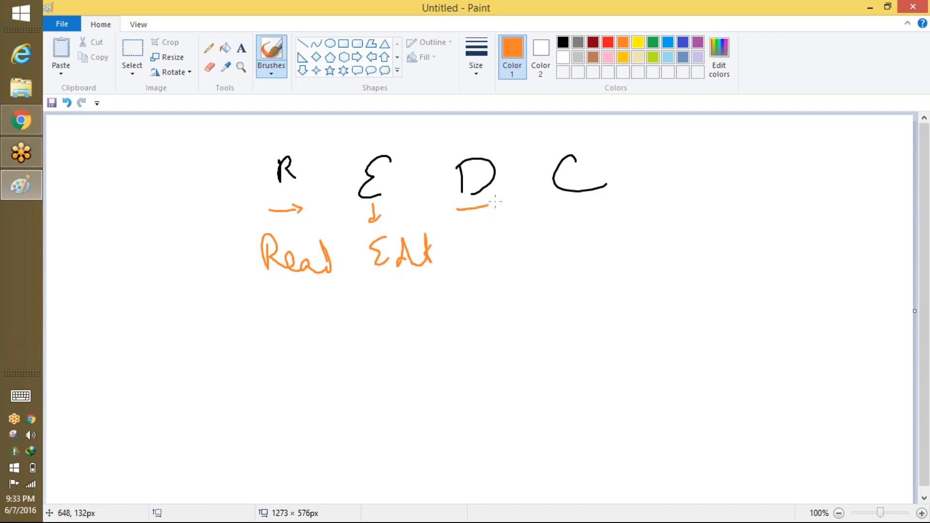
mouse_move(466, 234)
left_mouse_down()
mouse_move(469, 256)
mouse_move(549, 256)
left_mouse_up()
left_click_drag(516, 230, 523, 227)
left_click_drag(601, 164, 596, 144)
mouse_move(602, 209)
left_mouse_down()
mouse_move(616, 240)
mouse_move(665, 242)
left_mouse_up()
left_click_drag(673, 198, 671, 238)
left_click_drag(675, 215, 712, 229)
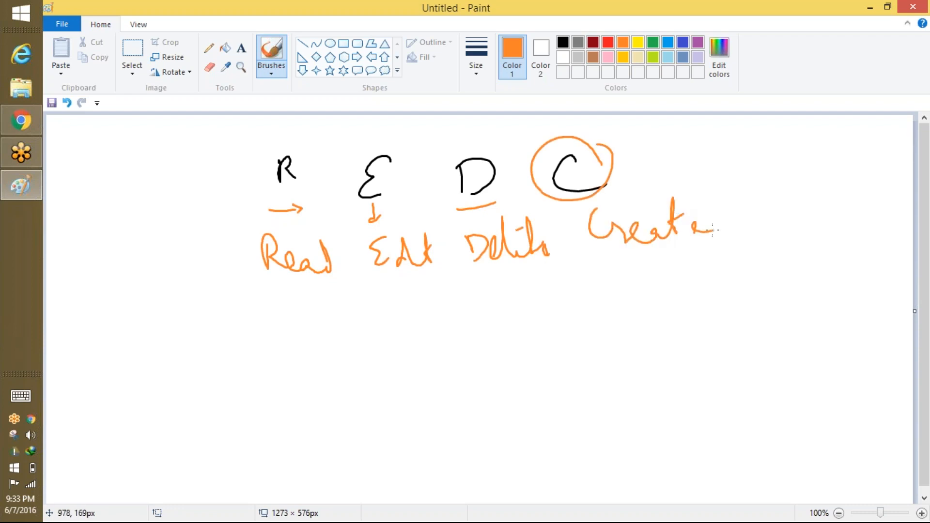
Box the diagram and spell out Read, Edit, Delete and Create beside each letter.
left_click_drag(220, 157, 235, 290)
mouse_move(239, 146)
left_mouse_down()
mouse_move(706, 127)
mouse_move(271, 287)
mouse_move(265, 299)
left_mouse_up()
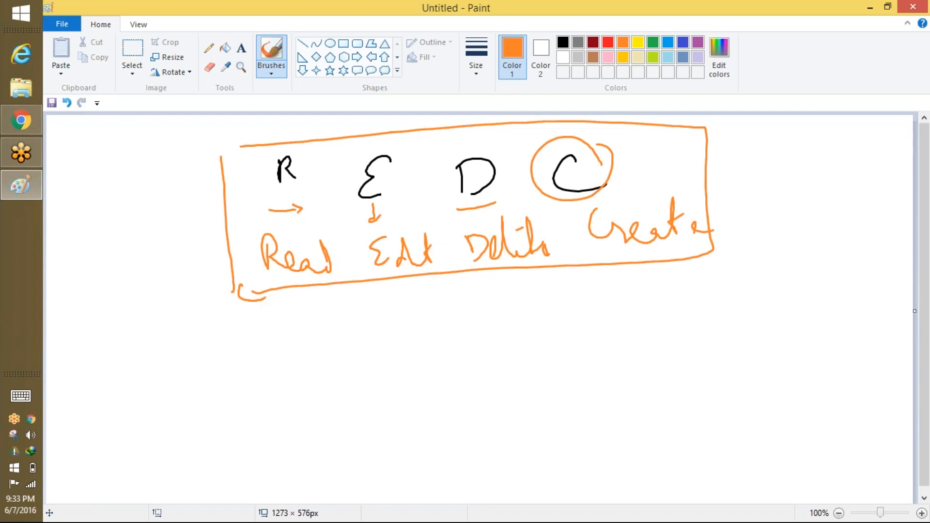
mouse_move(296, 181)
left_mouse_down()
mouse_move(331, 171)
mouse_move(331, 160)
left_mouse_up()
mouse_move(387, 186)
left_mouse_down()
mouse_move(407, 194)
mouse_move(423, 164)
left_mouse_up()
mouse_move(489, 196)
left_mouse_down()
mouse_move(507, 174)
mouse_move(523, 180)
left_mouse_up()
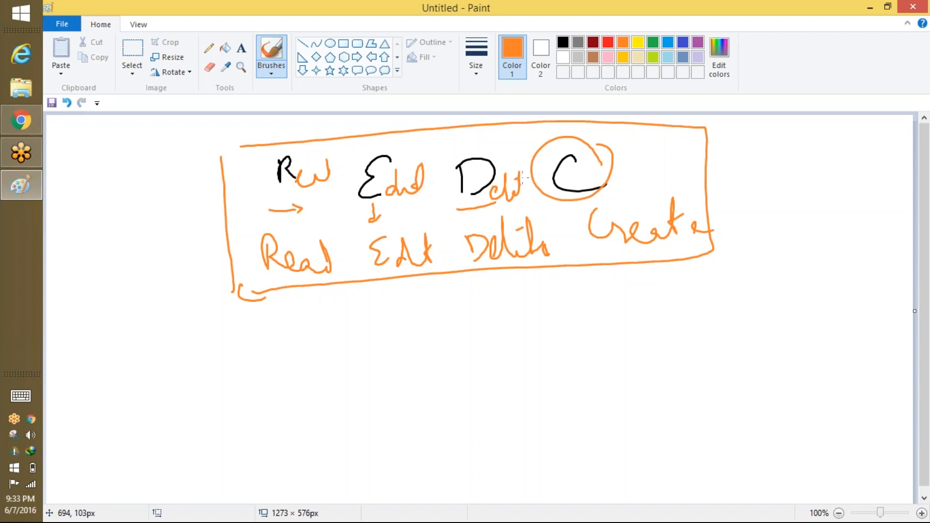
mouse_move(599, 188)
left_mouse_down()
mouse_move(599, 169)
mouse_move(644, 181)
mouse_move(657, 152)
mouse_move(688, 179)
left_mouse_up()
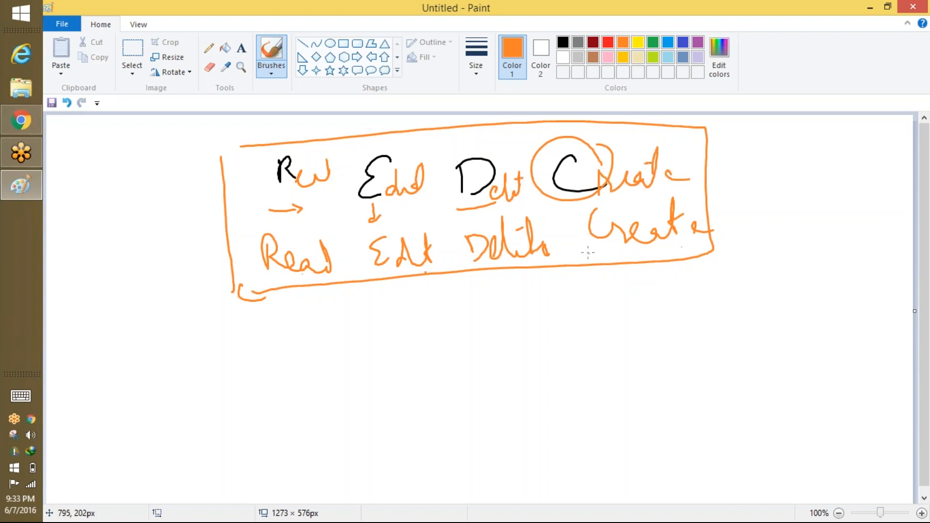
Circle each word, link Edit to Read, and draw an arrow to 'Pos' before returning to Salesforce.
mouse_move(303, 226)
left_mouse_down()
mouse_move(316, 276)
mouse_move(290, 226)
left_mouse_up()
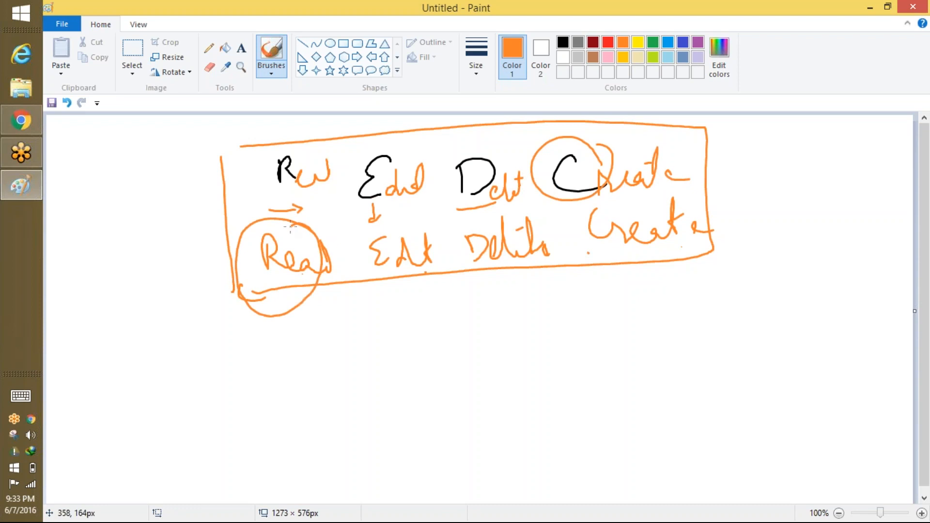
mouse_move(420, 224)
left_mouse_down()
mouse_move(375, 227)
mouse_move(403, 225)
left_mouse_up()
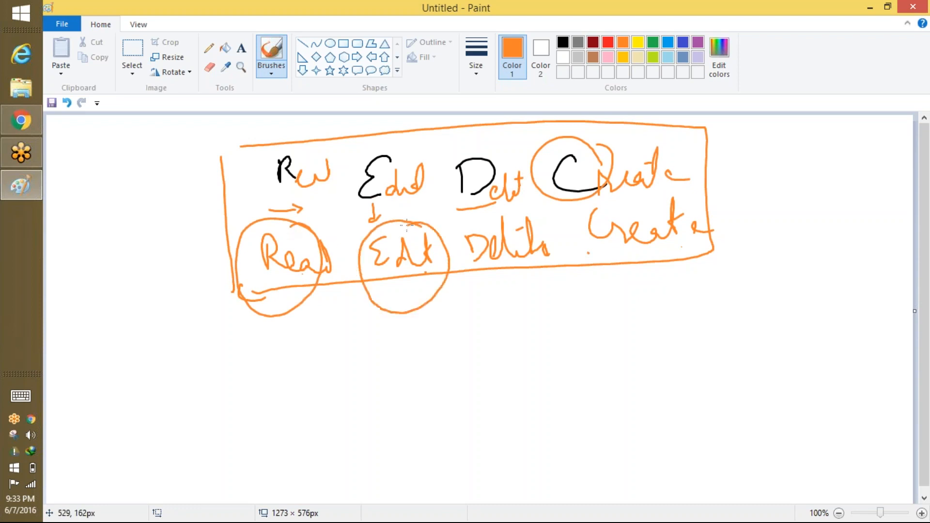
mouse_move(372, 306)
left_mouse_down()
mouse_move(302, 325)
mouse_move(283, 320)
mouse_move(305, 313)
left_mouse_up()
mouse_move(550, 209)
left_mouse_down()
mouse_move(474, 269)
mouse_move(555, 223)
mouse_move(545, 217)
left_mouse_up()
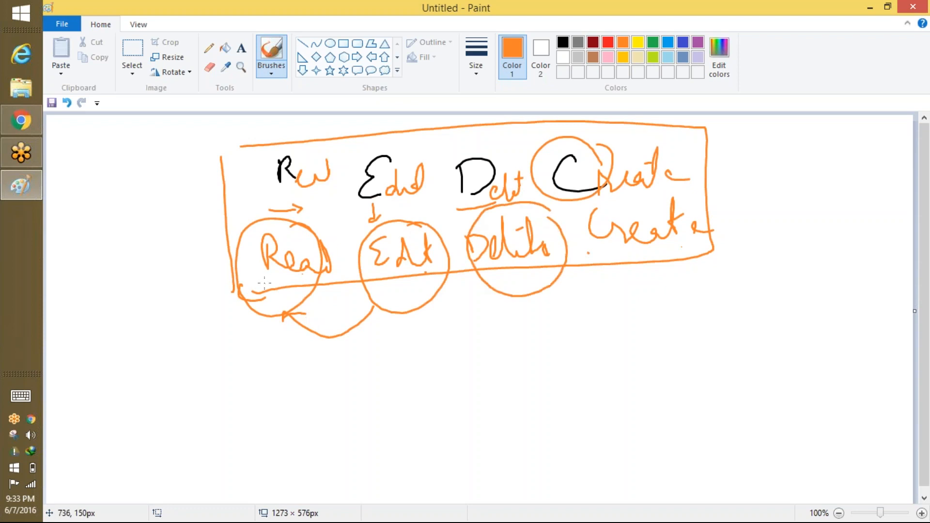
mouse_move(700, 221)
left_mouse_down()
mouse_move(620, 192)
mouse_move(698, 213)
left_mouse_up()
left_click_drag(678, 269, 680, 287)
mouse_move(701, 158)
left_mouse_down()
mouse_move(769, 156)
mouse_move(765, 175)
mouse_move(798, 160)
mouse_move(822, 165)
mouse_move(818, 179)
left_mouse_up()
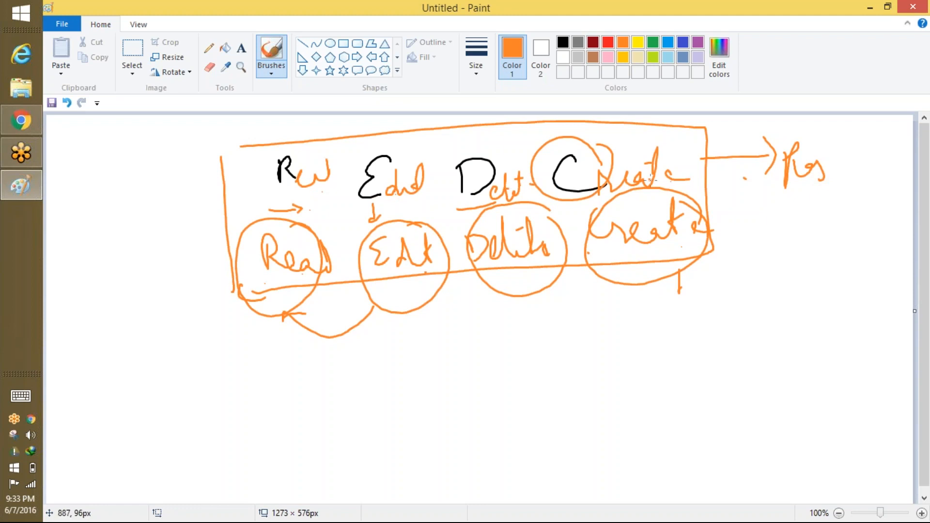
left_click(21, 120)
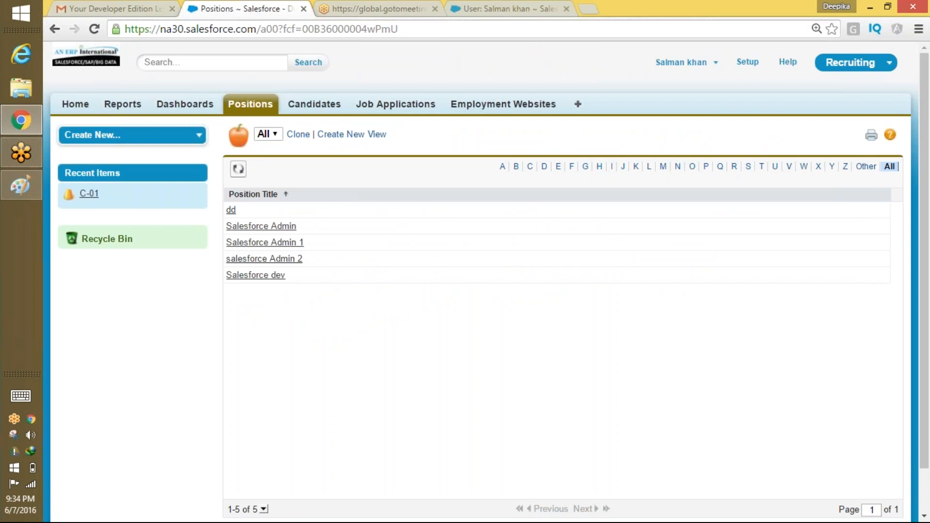
Log back in as the administrator and open the SalesforcePlatformRecruting profile for editing.
left_click(701, 65)
left_click(682, 121)
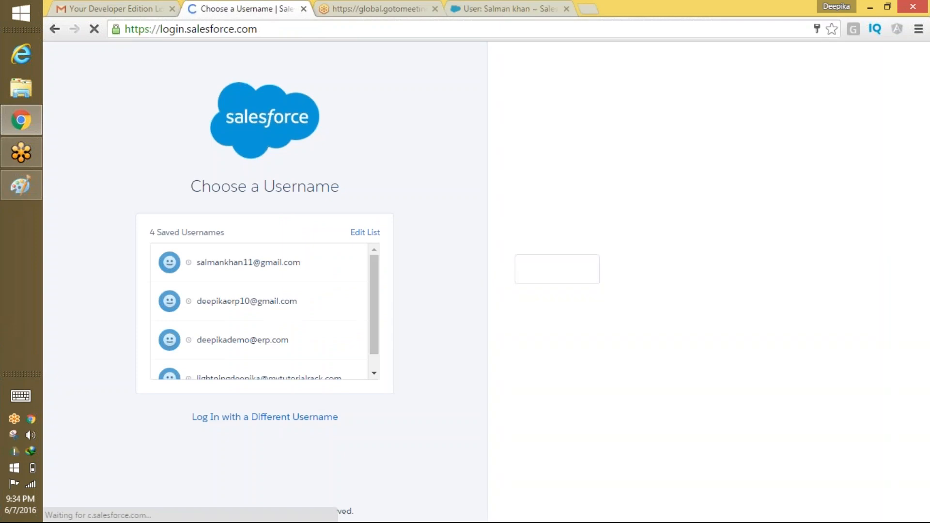
left_click(193, 299)
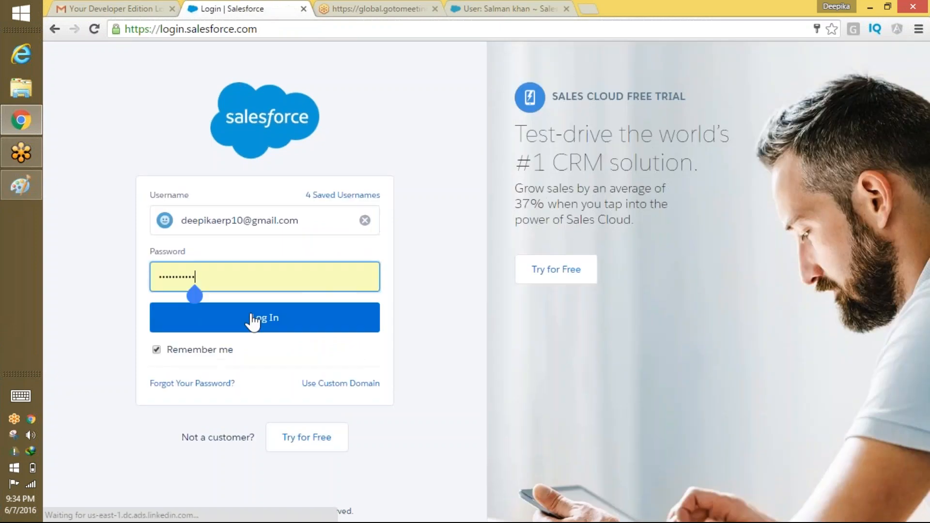
left_click(277, 330)
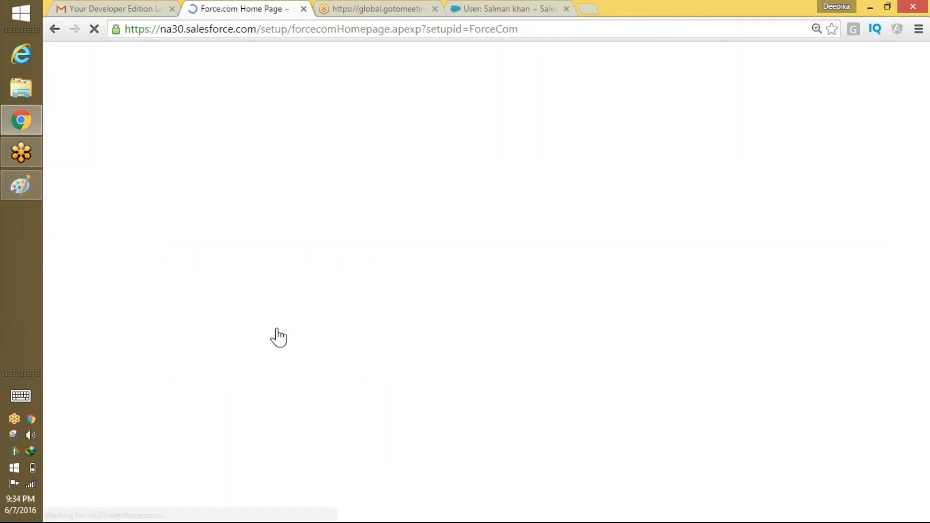
scroll(458, 190, "down", 4)
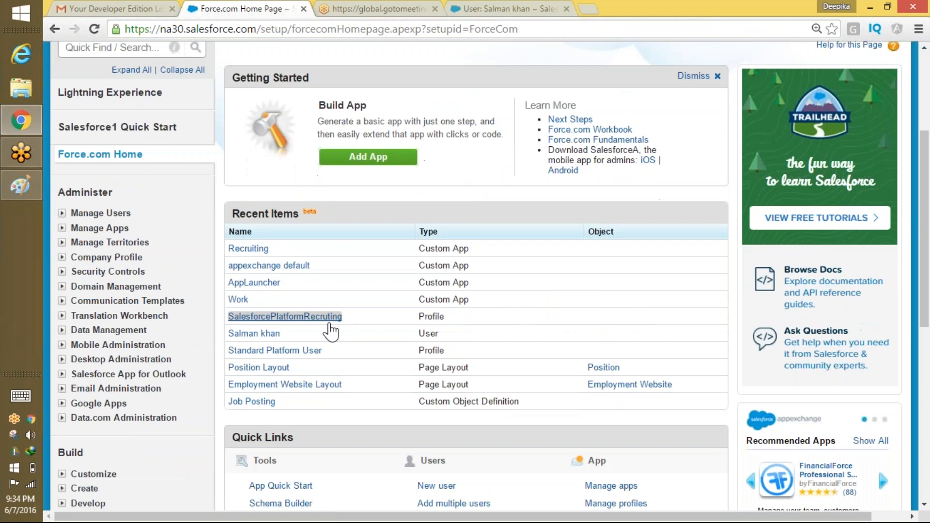
left_click(330, 322)
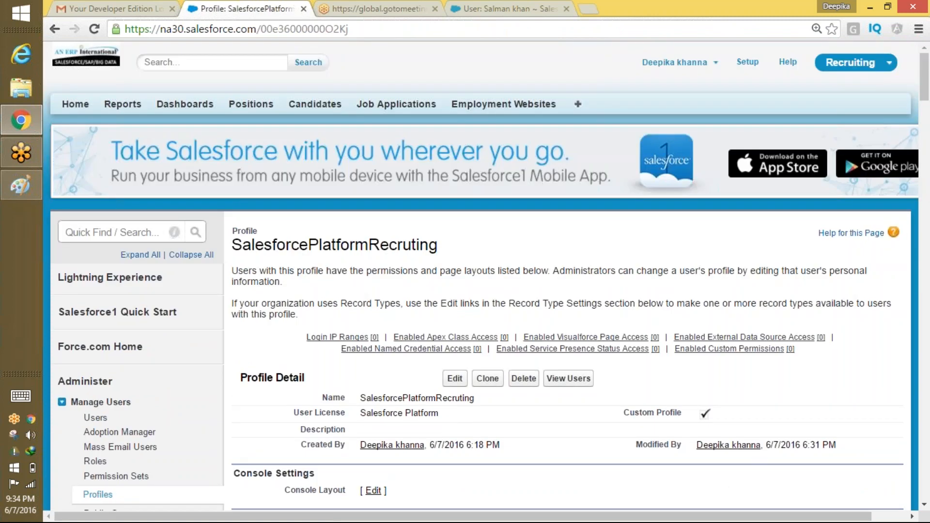
left_click(454, 378)
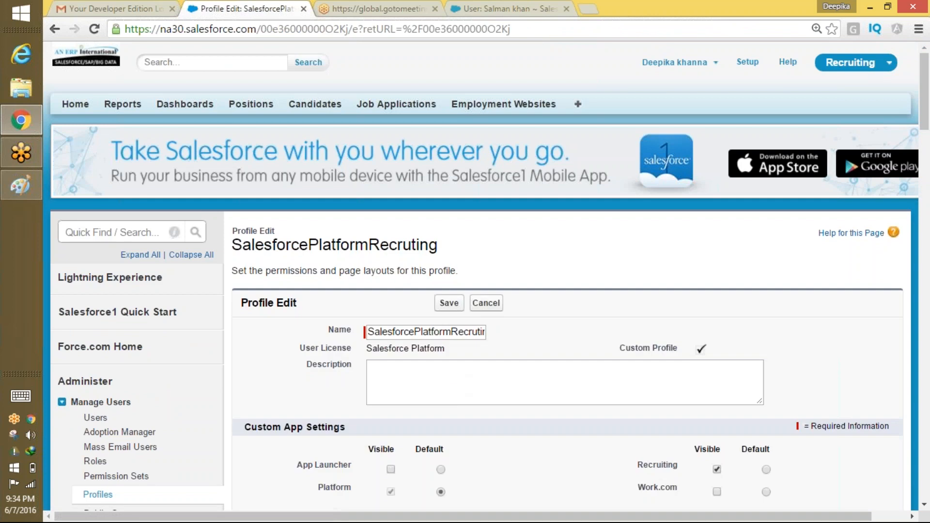
Tick Create, Edit and Delete for Positions under Custom Object Permissions and save the profile.
scroll(510, 201, "down", 20)
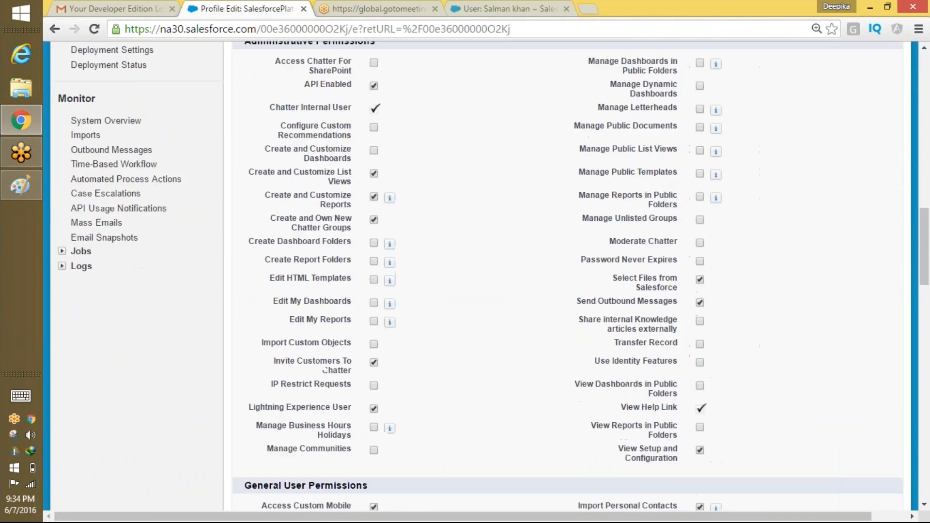
scroll(499, 189, "down", 20)
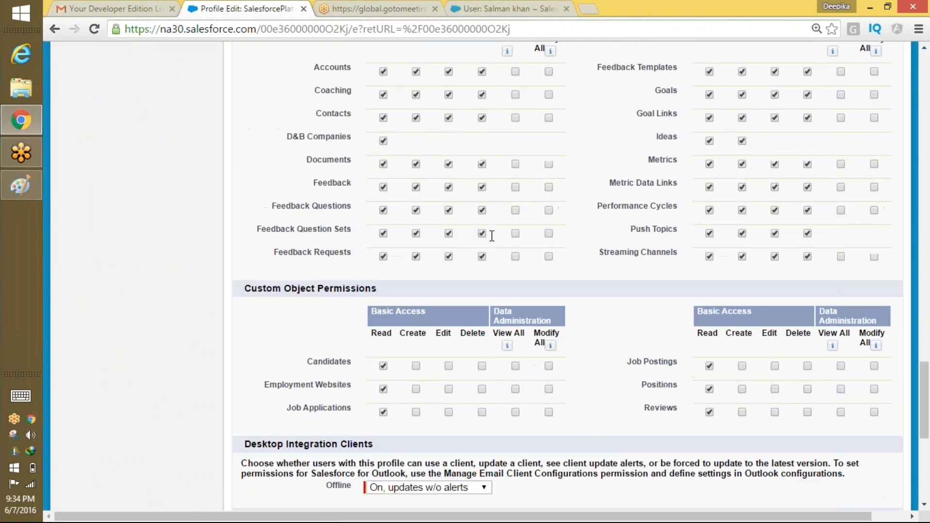
scroll(491, 236, "down", 3)
left_click(415, 252)
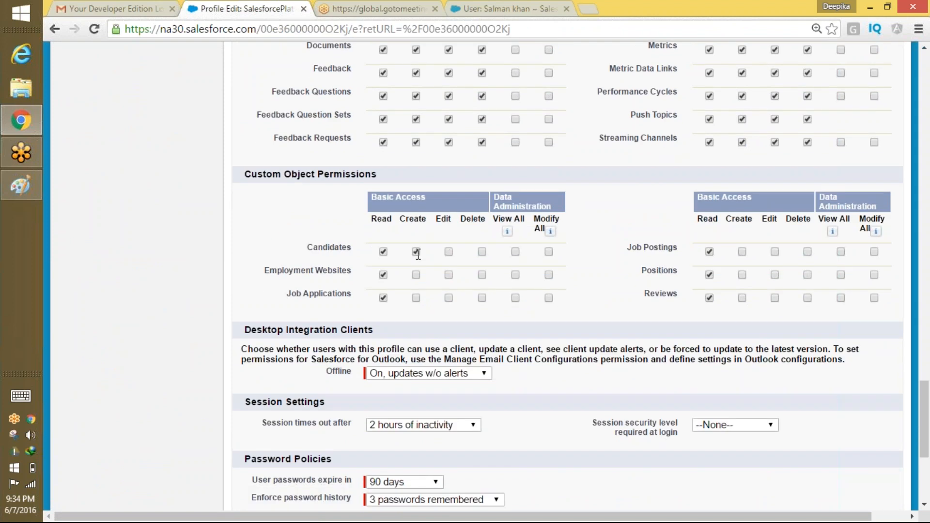
left_click(448, 274)
left_click(448, 252)
left_click(415, 252)
left_click(742, 275)
left_click(775, 275)
left_click(806, 275)
scroll(596, 405, "up", 20)
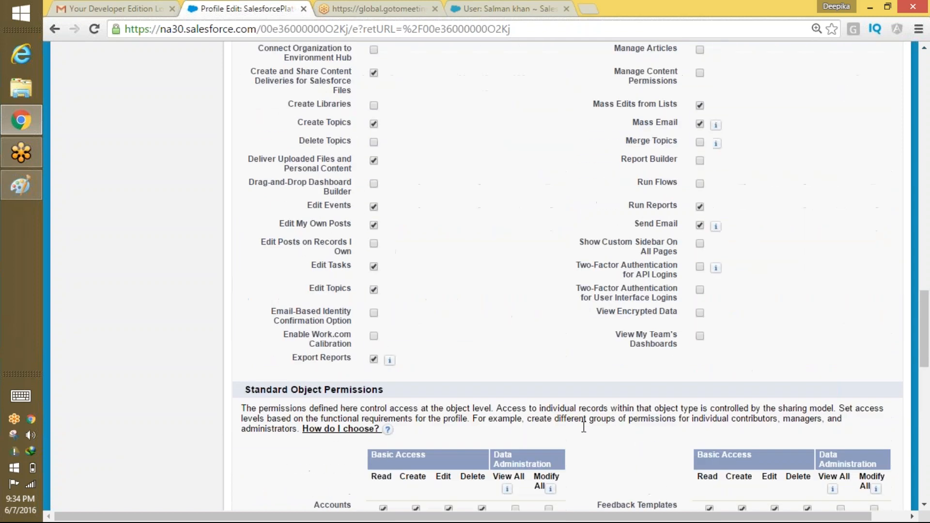
scroll(561, 358, "up", 15)
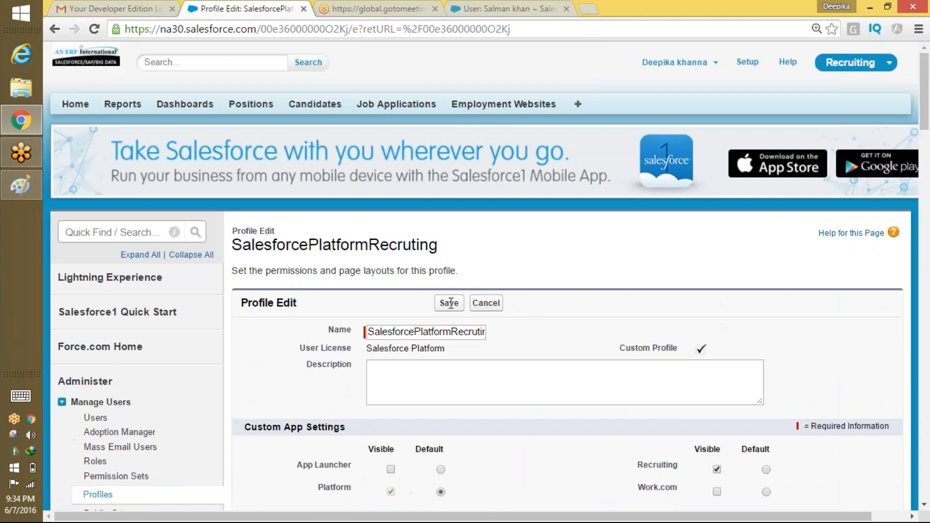
left_click(451, 303)
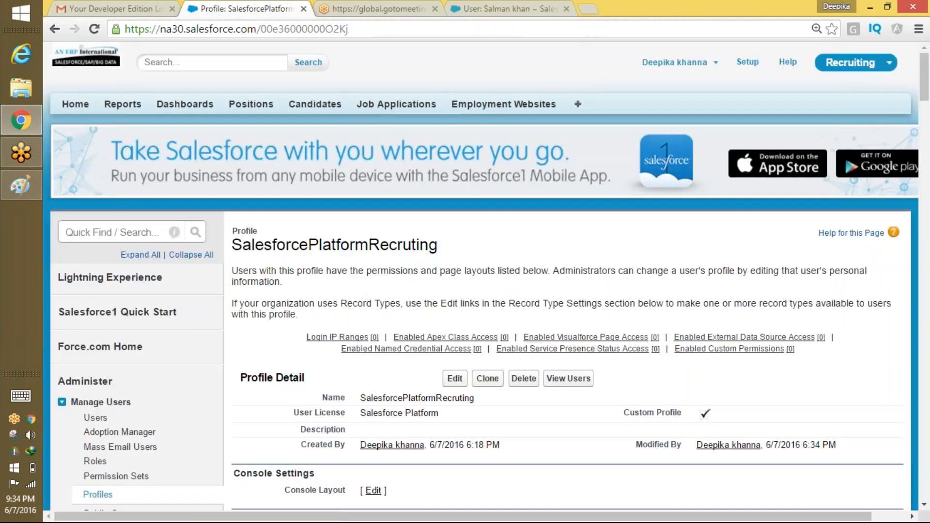
Sign out of the administrator account and log in as the recruiting user.
scroll(554, 270, "down", 5)
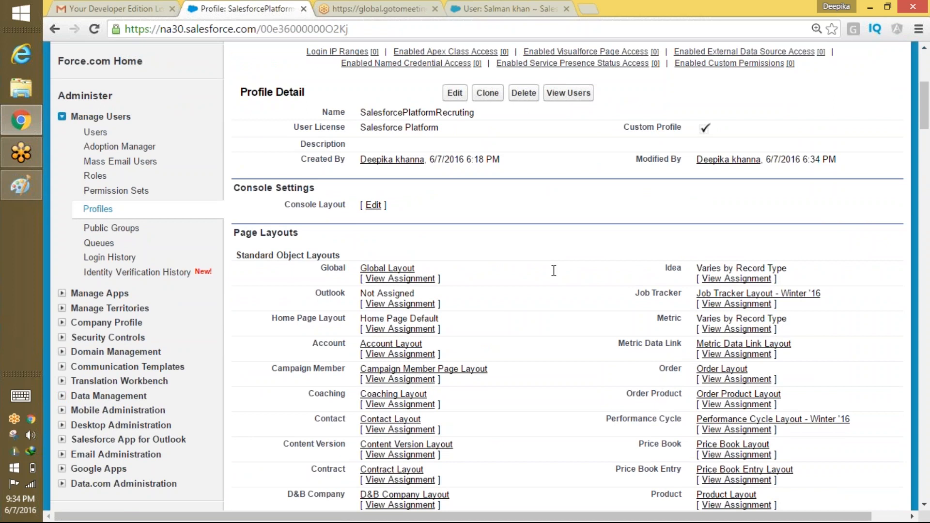
scroll(589, 327, "up", 5)
left_click(709, 68)
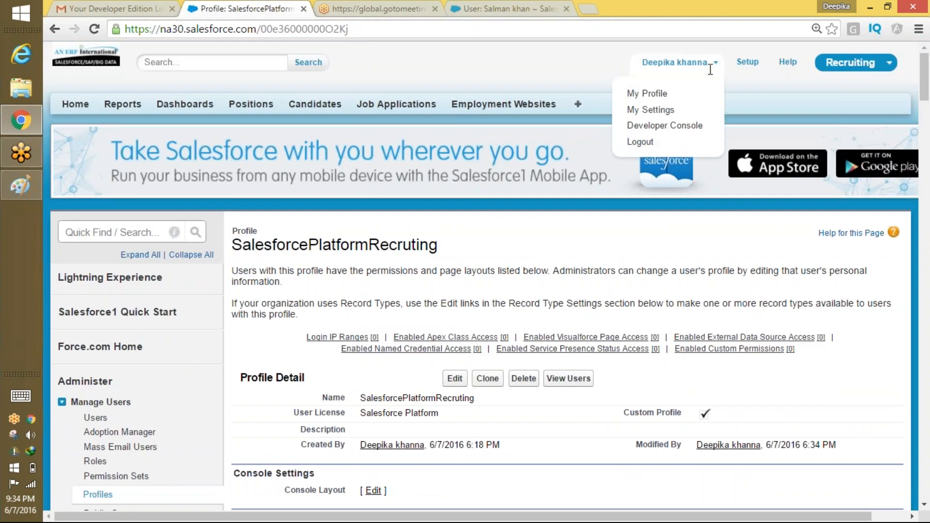
left_click(657, 144)
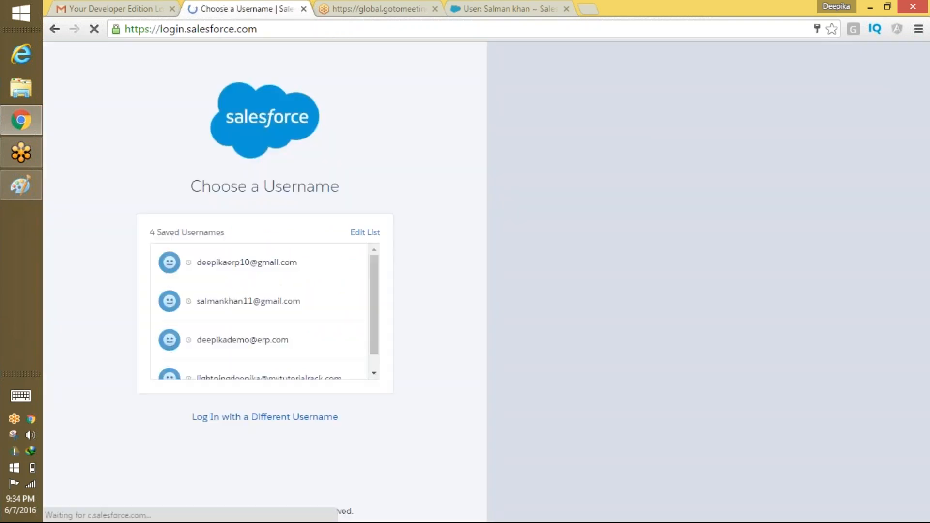
left_click(280, 309)
left_click(306, 320)
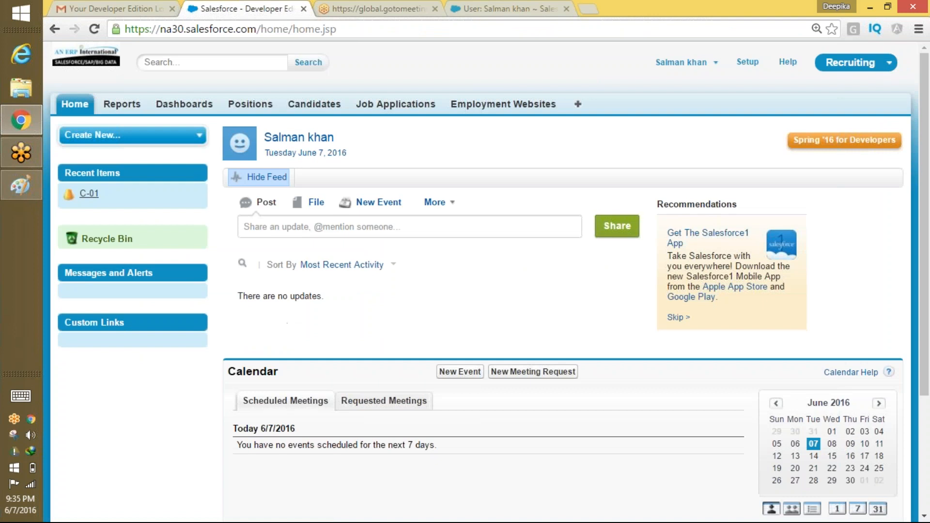
List all Position records and open the dd record's detail page.
left_click(267, 115)
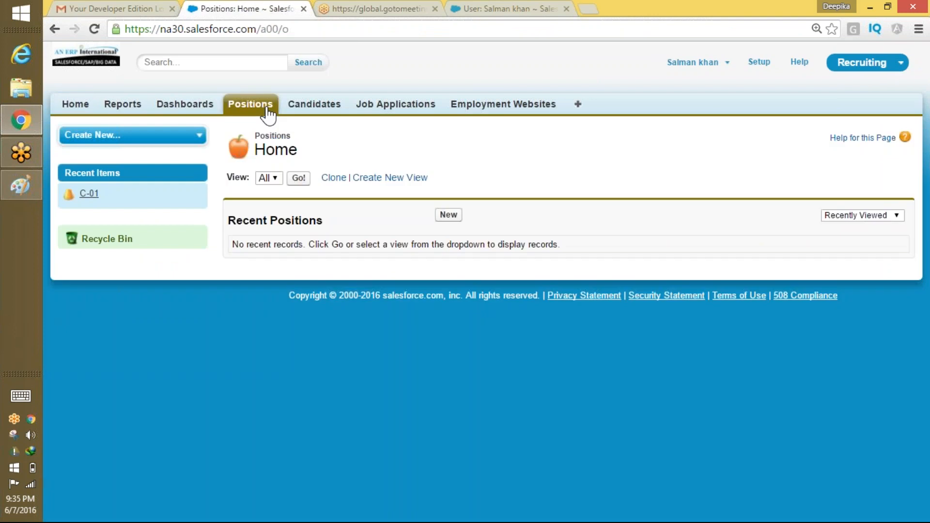
left_click(297, 179)
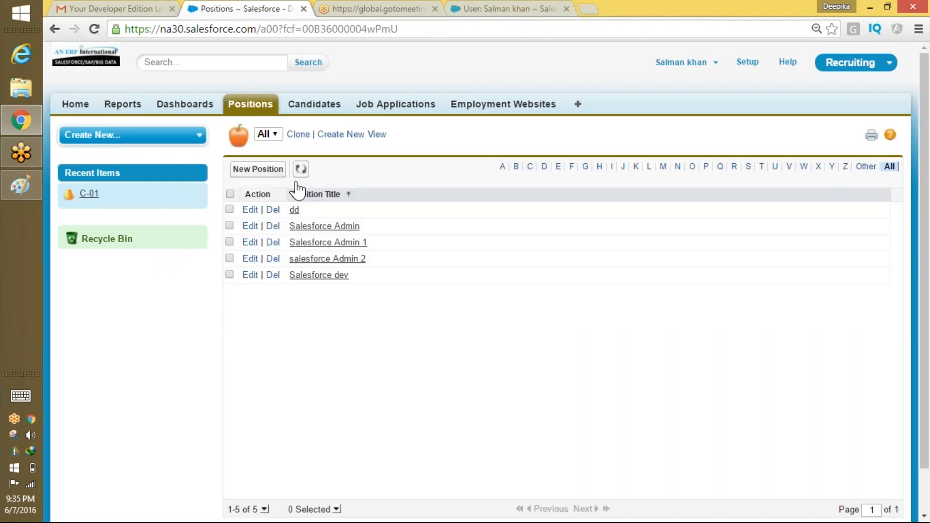
left_click(294, 210)
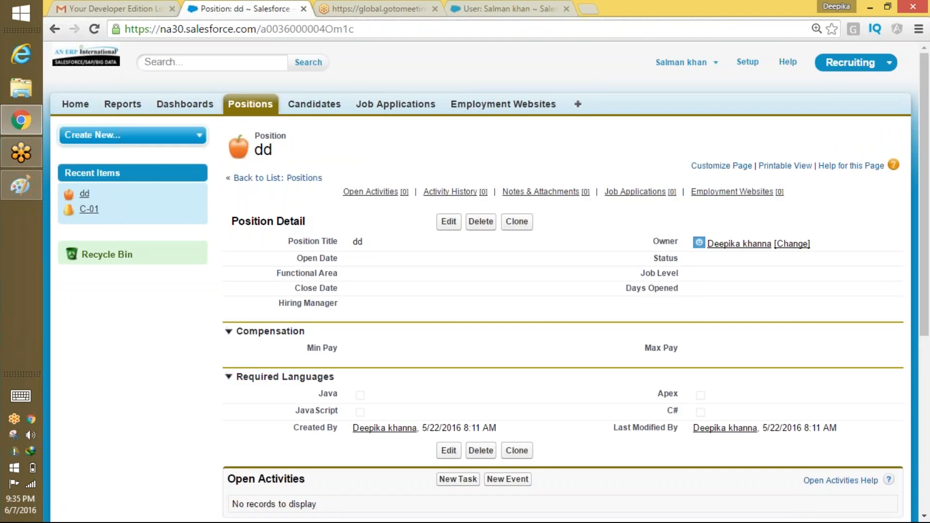
left_click(261, 107)
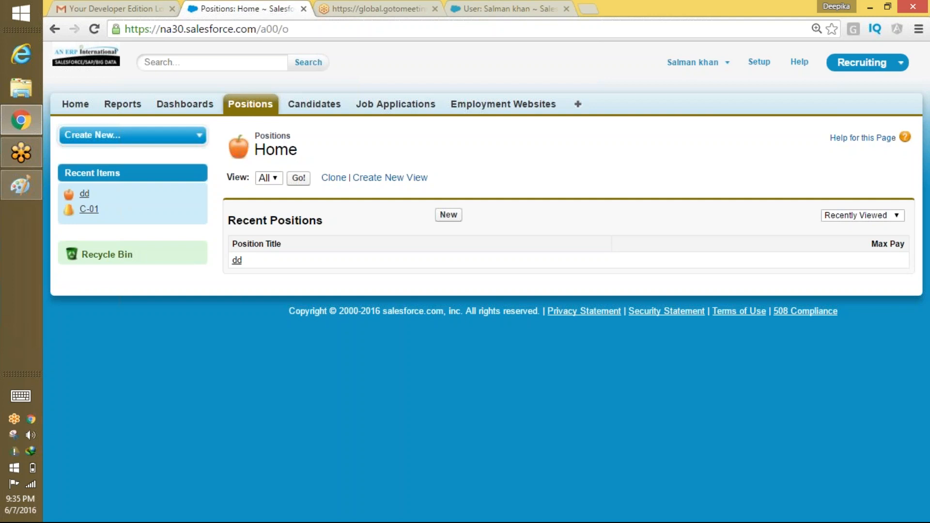
left_click(237, 260)
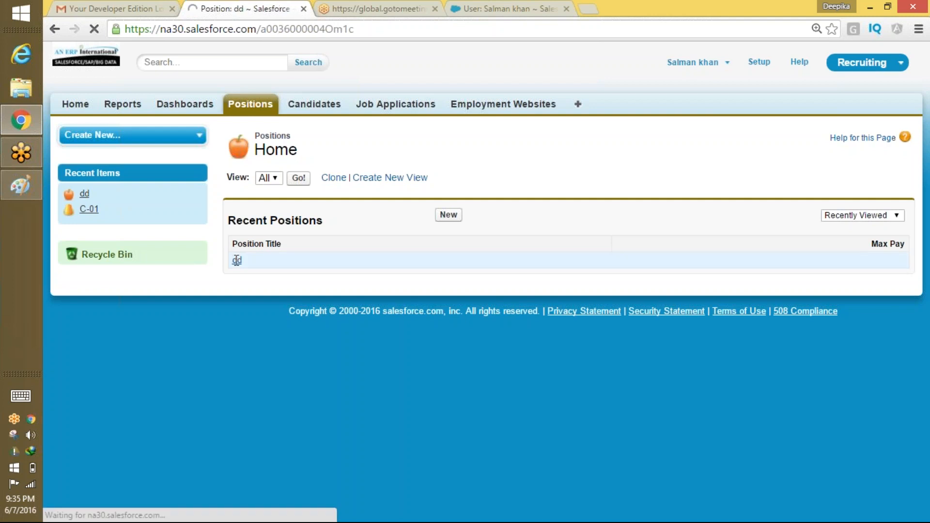
scroll(453, 234, "down", 1)
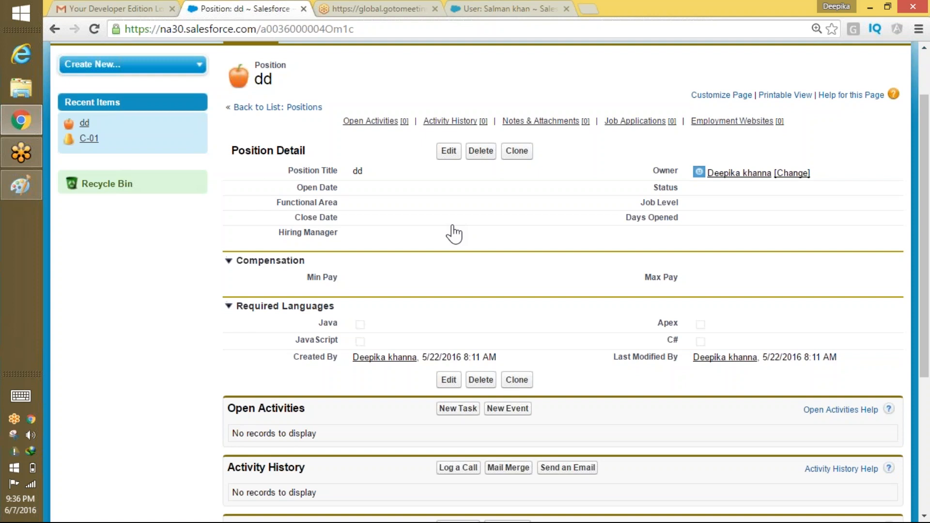
Log out and sign back in with the saved user account.
scroll(454, 235, "up", 2)
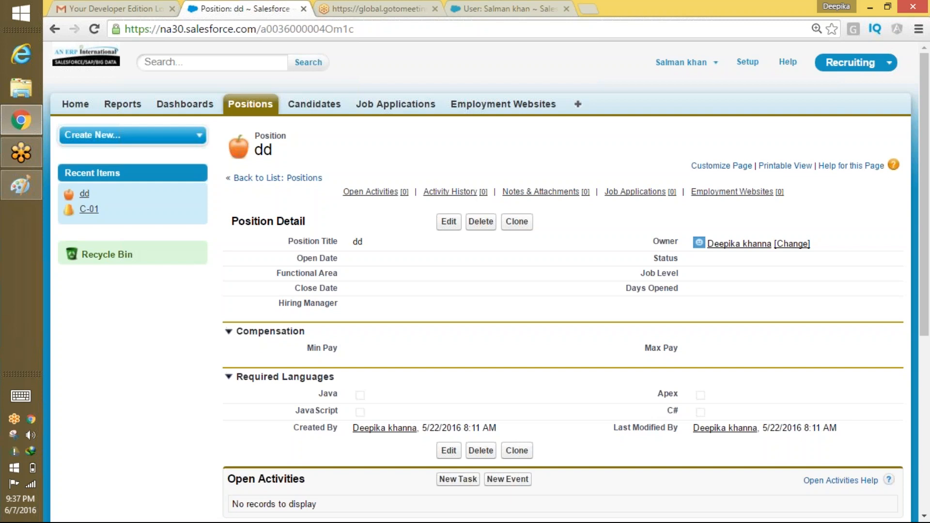
left_click(709, 72)
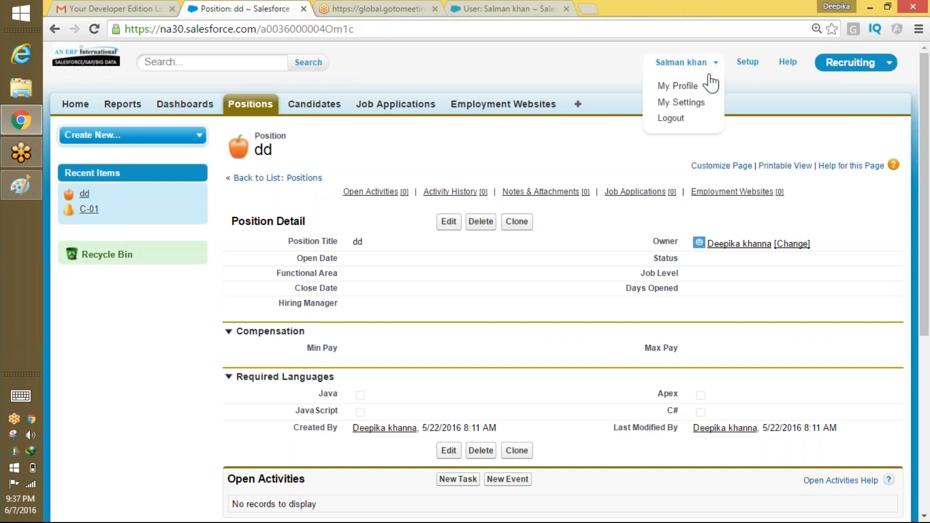
left_click(684, 131)
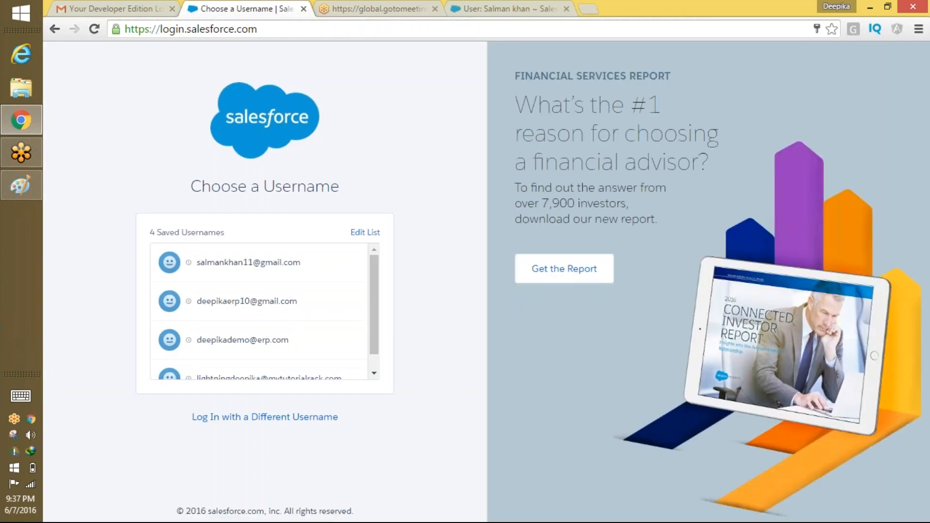
left_click(295, 262)
left_click(285, 327)
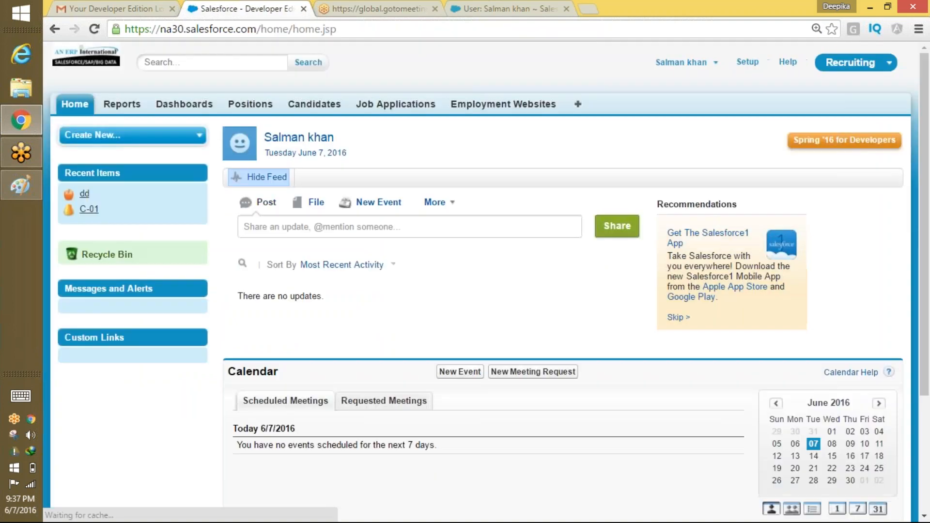
Open the Salesforce Admin 1 position from Positions, review it, then log out.
left_click(254, 106)
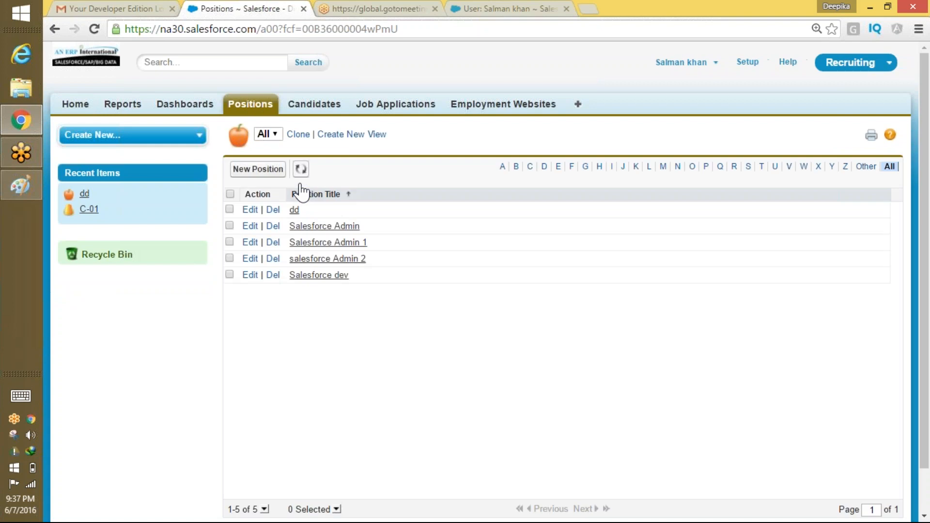
left_click(349, 243)
scroll(520, 279, "down", 2)
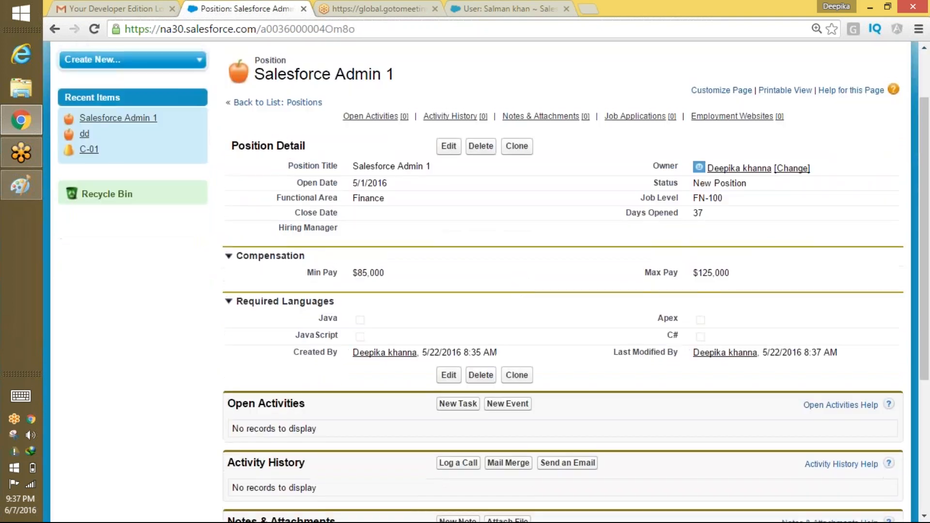
scroll(520, 279, "up", 1)
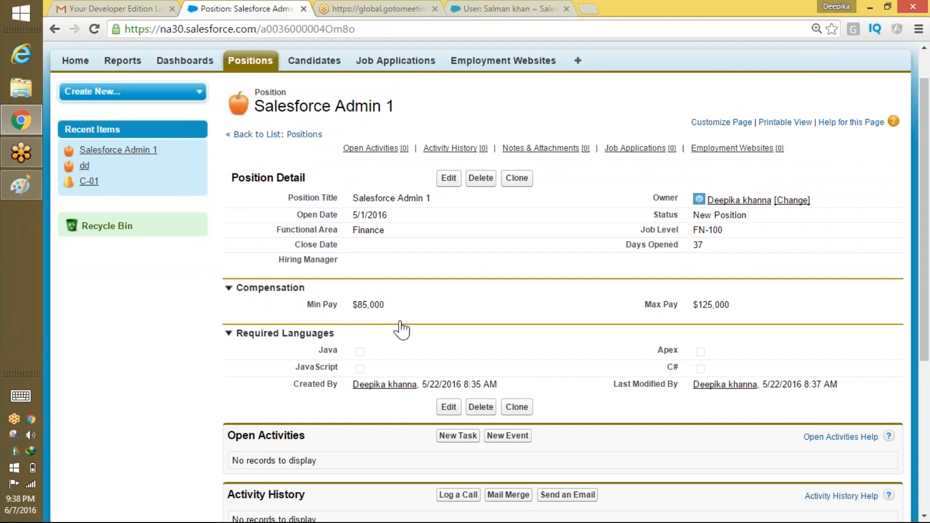
scroll(401, 330, "up", 1)
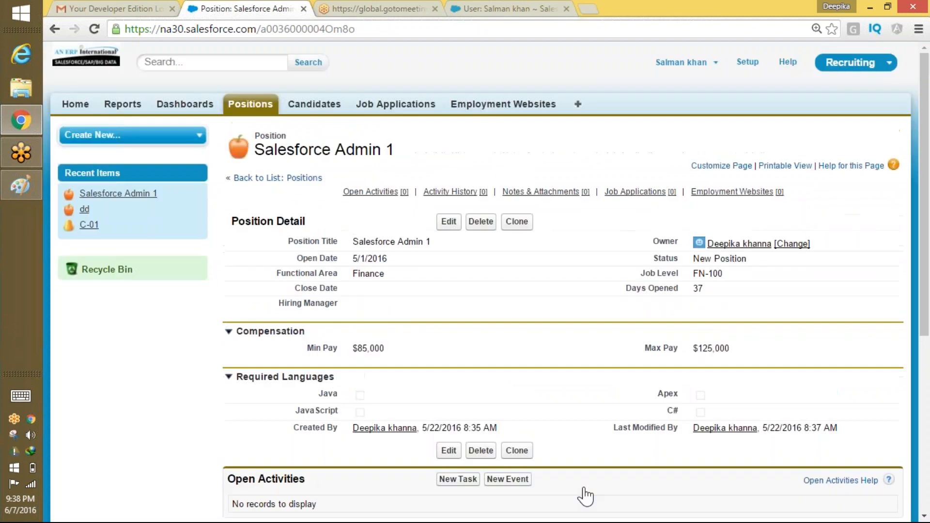
left_click(681, 62)
left_click(673, 116)
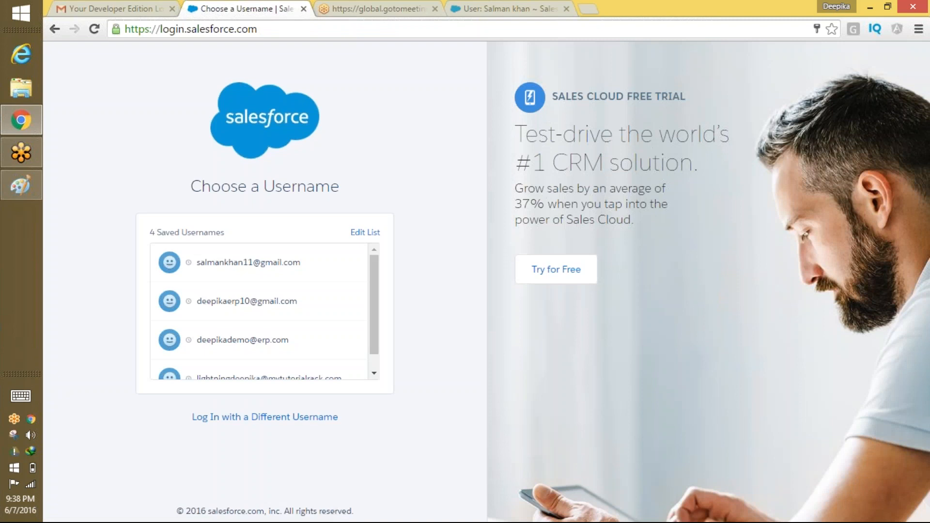
Log in as the administrator and open the SalesforcePlatformRecruting profile from Recent Items.
left_click(266, 315)
left_click(291, 328)
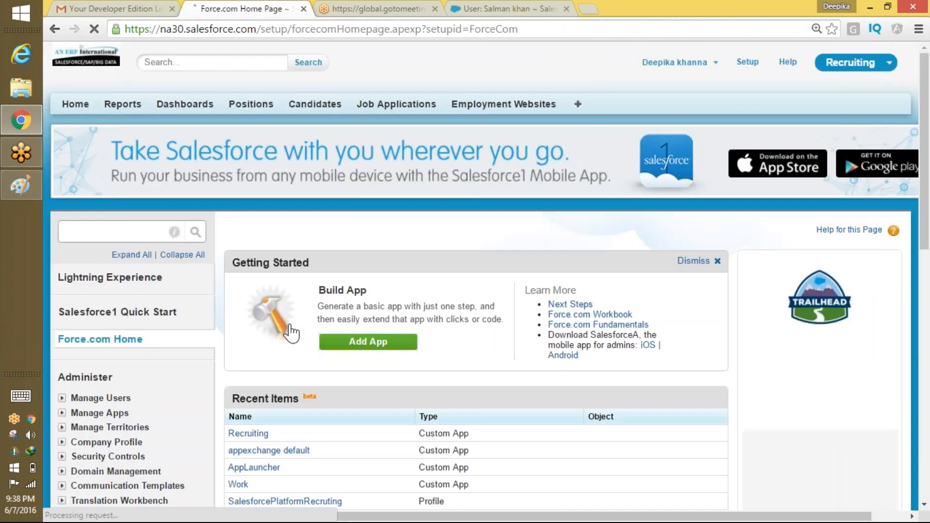
scroll(401, 232, "down", 2)
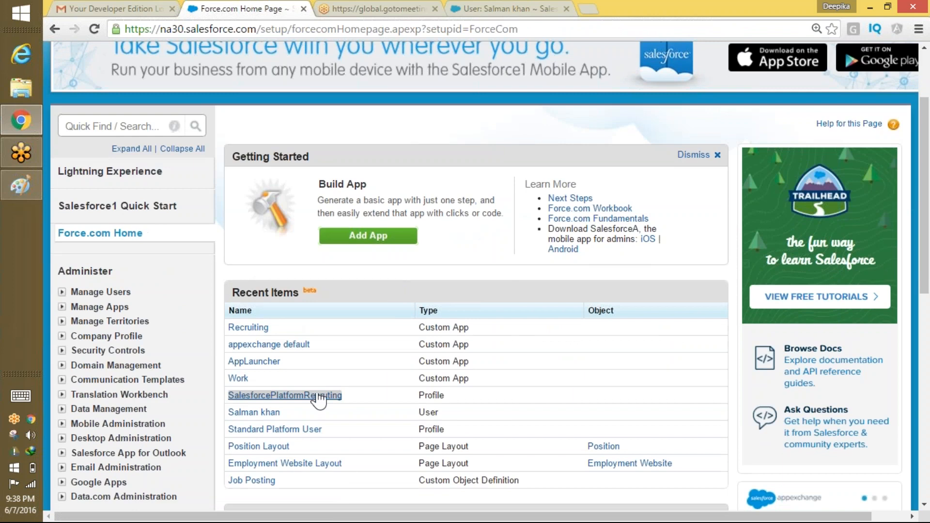
left_click(318, 395)
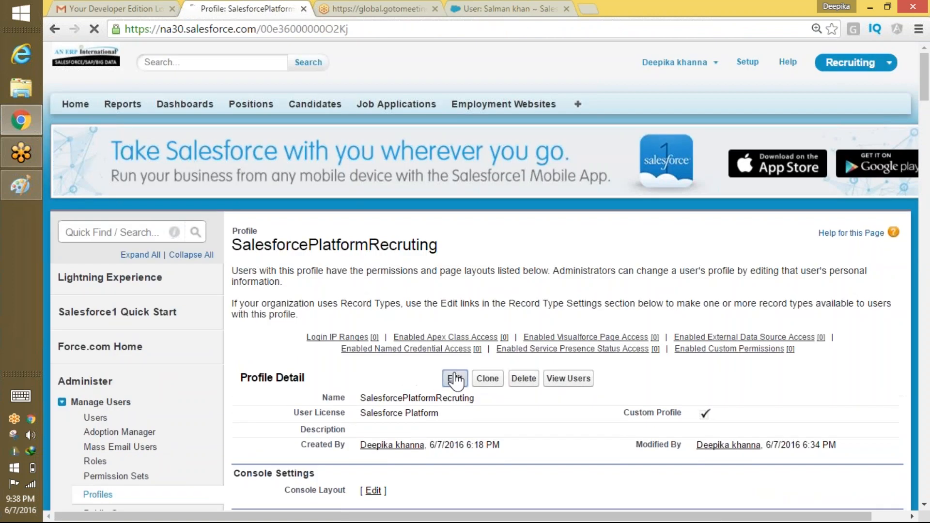
Open the profile's edit form, look it over, and cancel without saving.
left_click(453, 378)
scroll(455, 381, "down", 15)
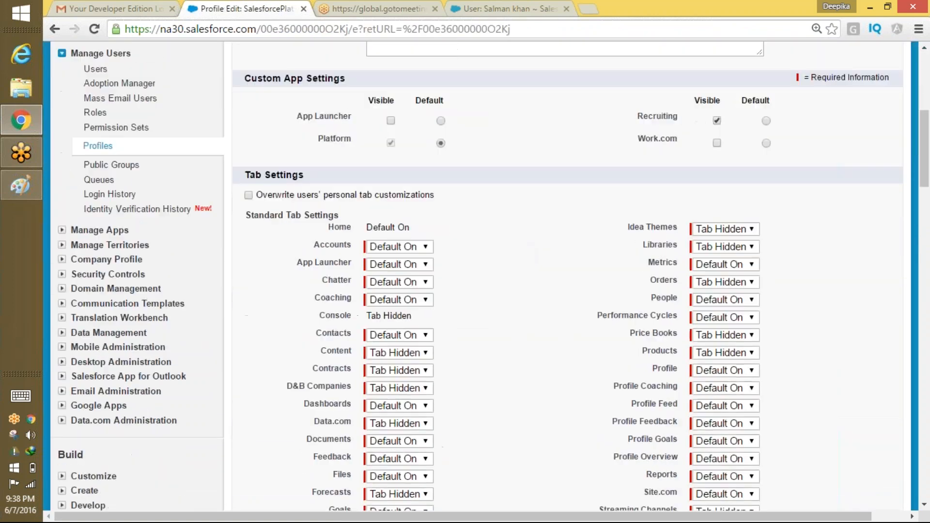
scroll(525, 264, "down", 3)
scroll(513, 435, "up", 18)
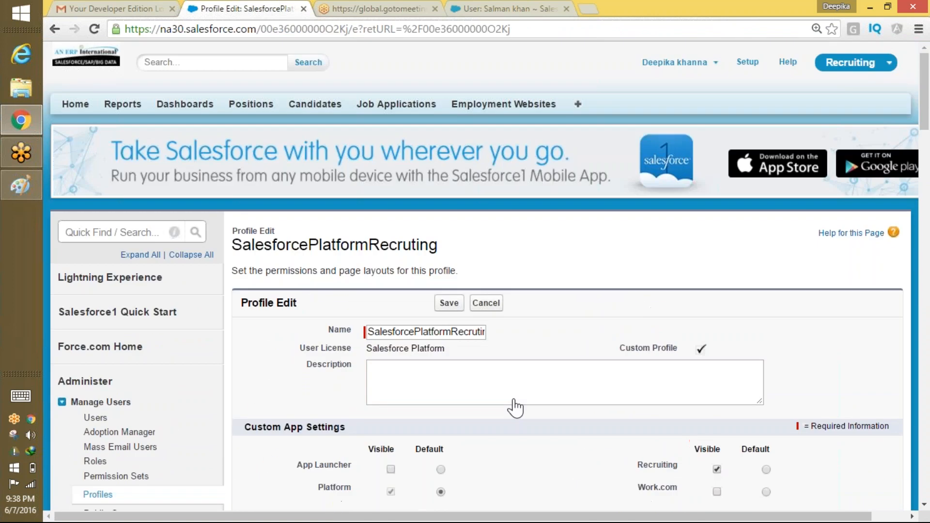
left_click(486, 304)
Scroll down the profile to its field-level security and tab settings.
scroll(564, 183, "down", 8)
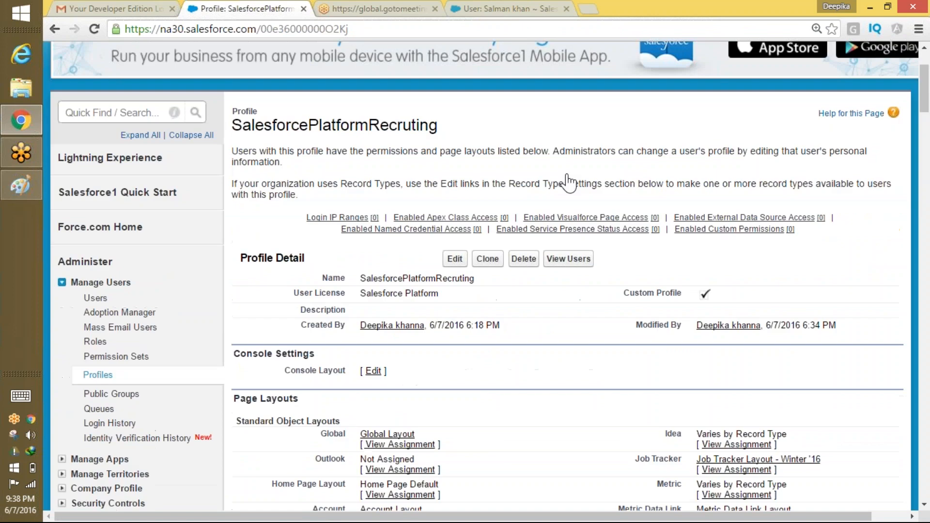
scroll(553, 262, "up", 7)
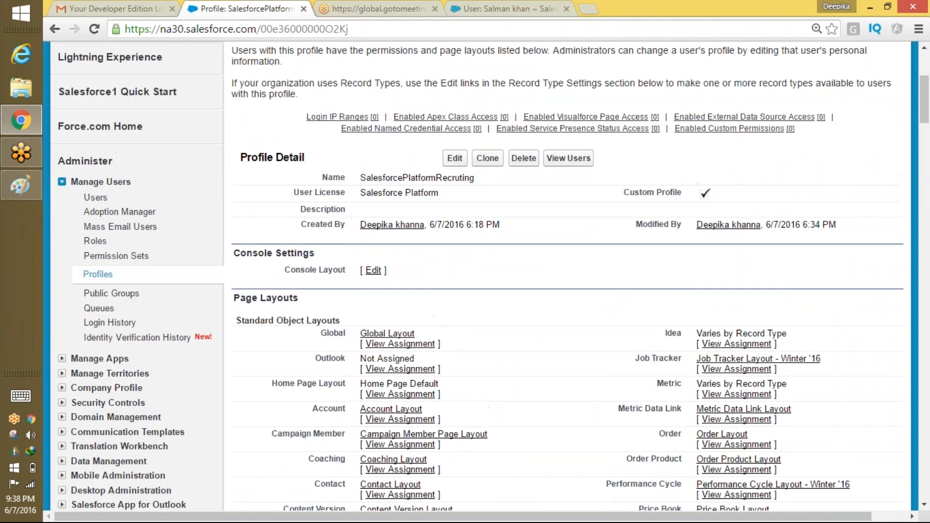
scroll(557, 455, "down", 5)
scroll(538, 327, "down", 12)
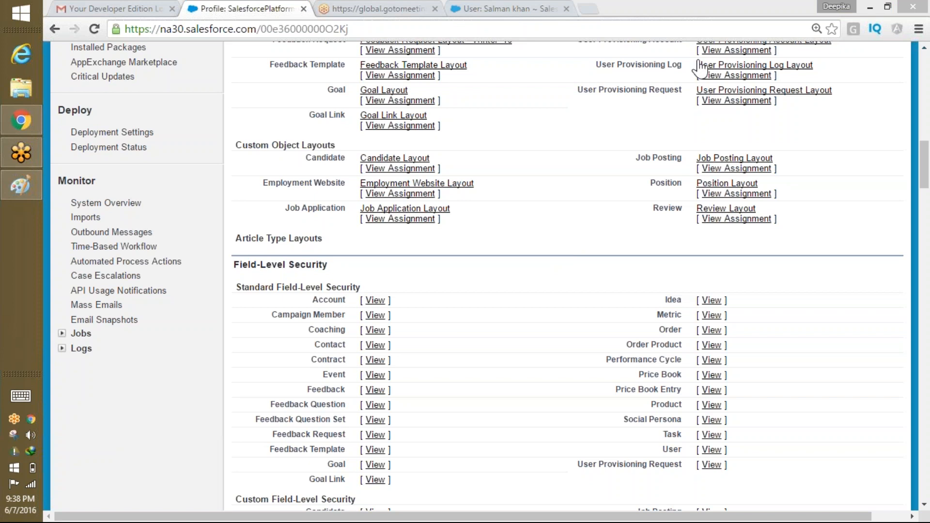
scroll(486, 296, "down", 2)
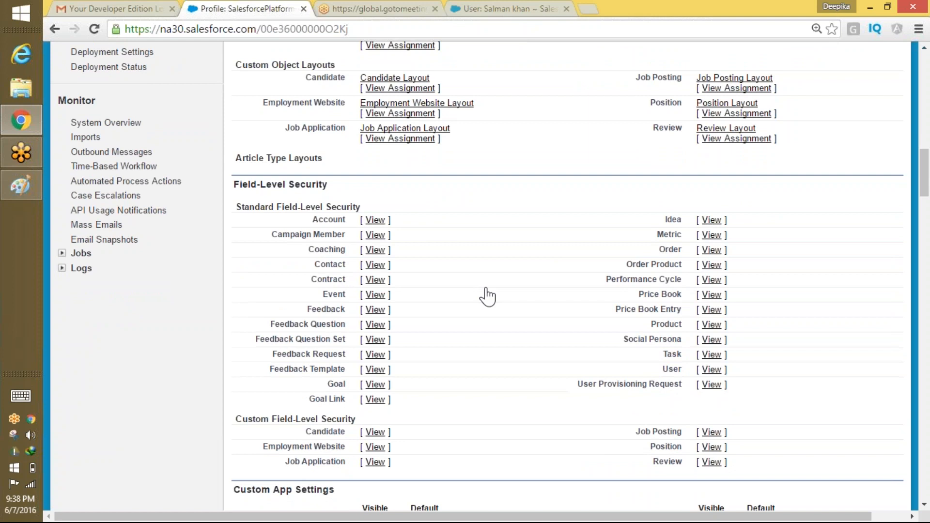
scroll(535, 317, "down", 2)
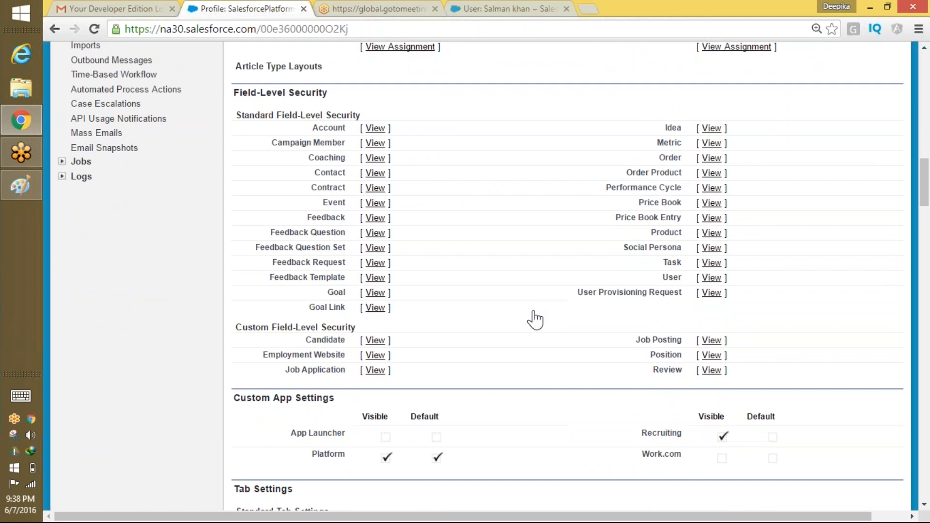
scroll(535, 320, "down", 2)
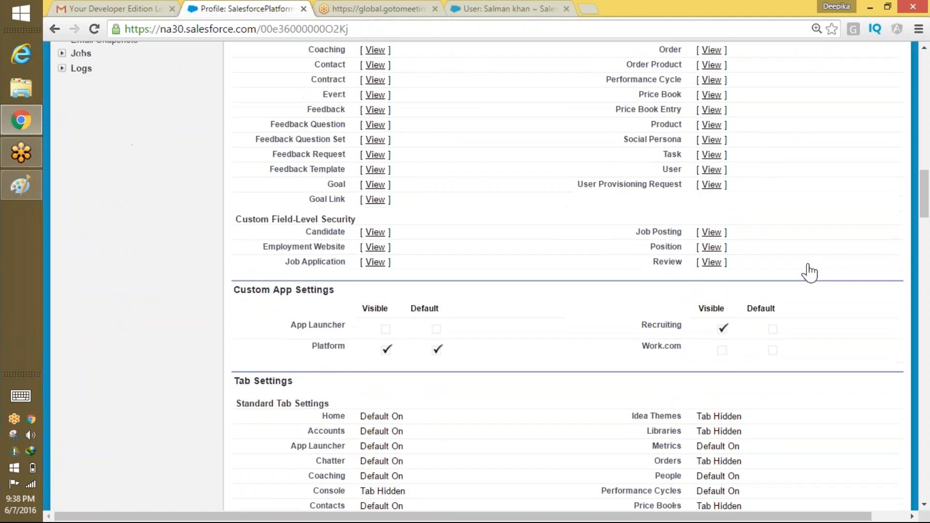
View the Position field-level security settings for the profile.
left_click(711, 248)
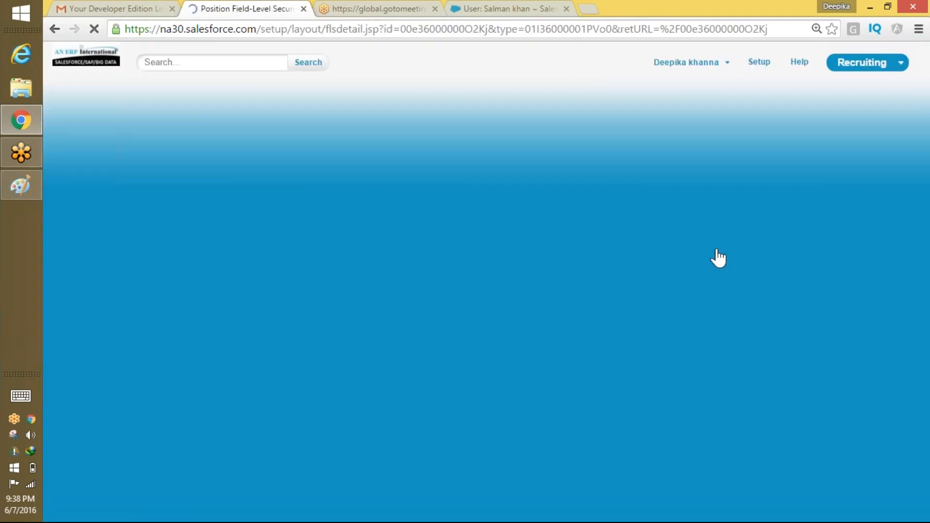
scroll(626, 290, "down", 2)
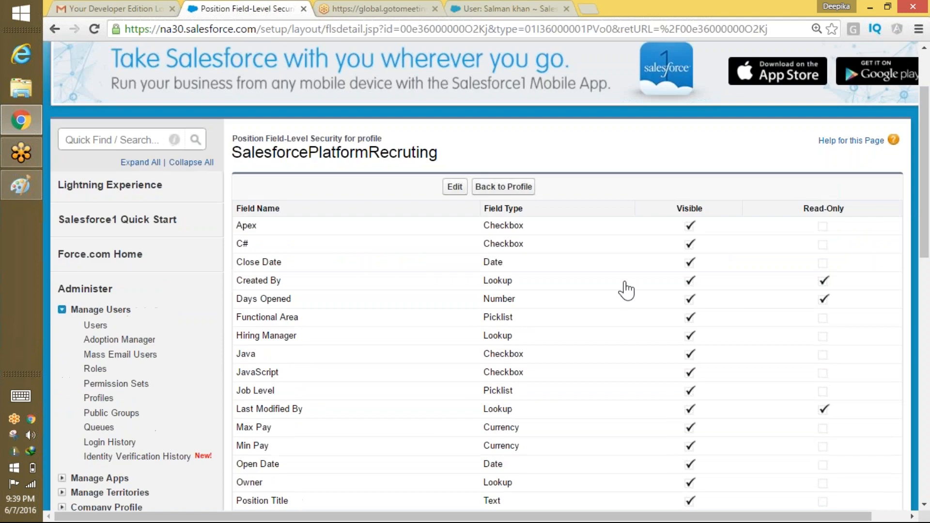
scroll(591, 283, "down", 4)
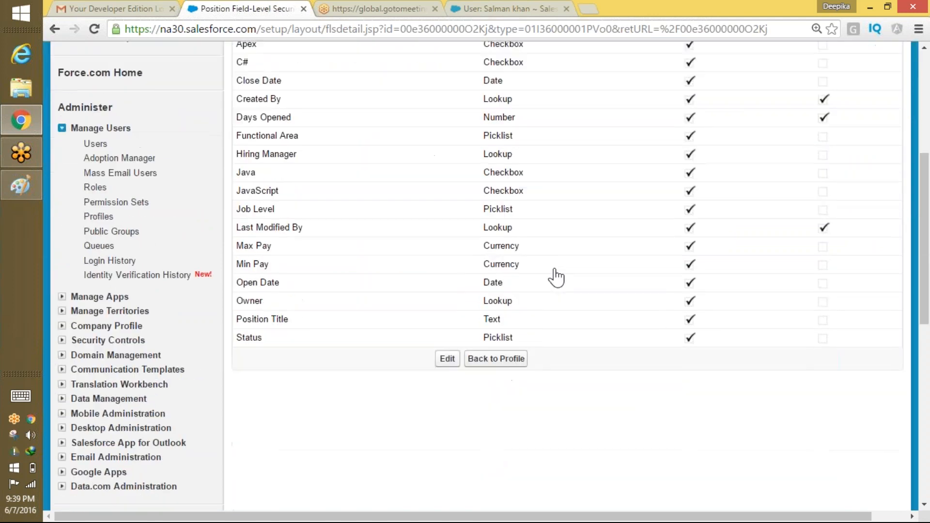
scroll(556, 277, "up", 4)
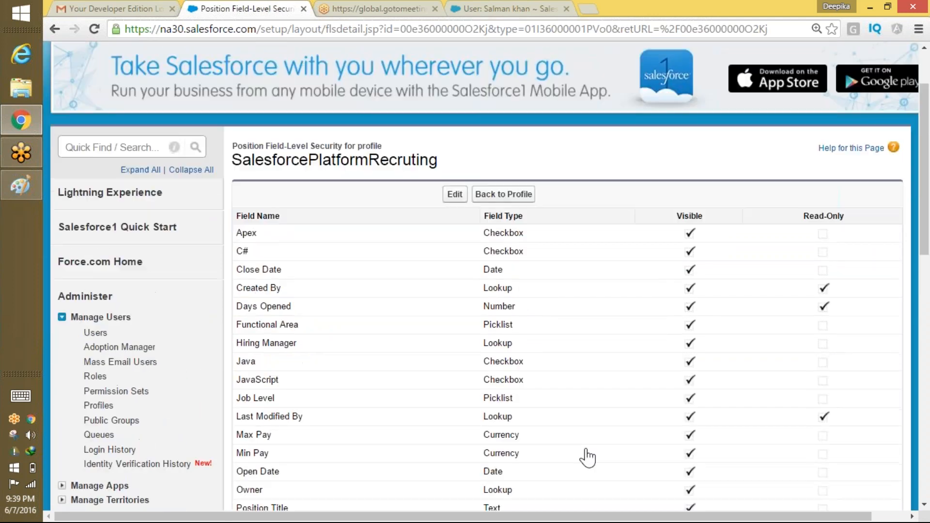
Put the Position field-level security into edit mode and review the fields.
left_click(452, 195)
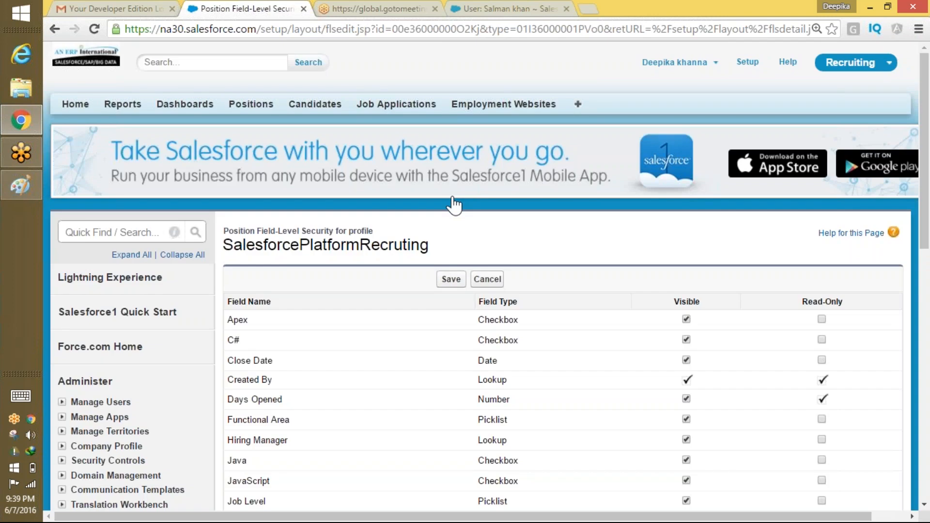
scroll(582, 319, "down", 2)
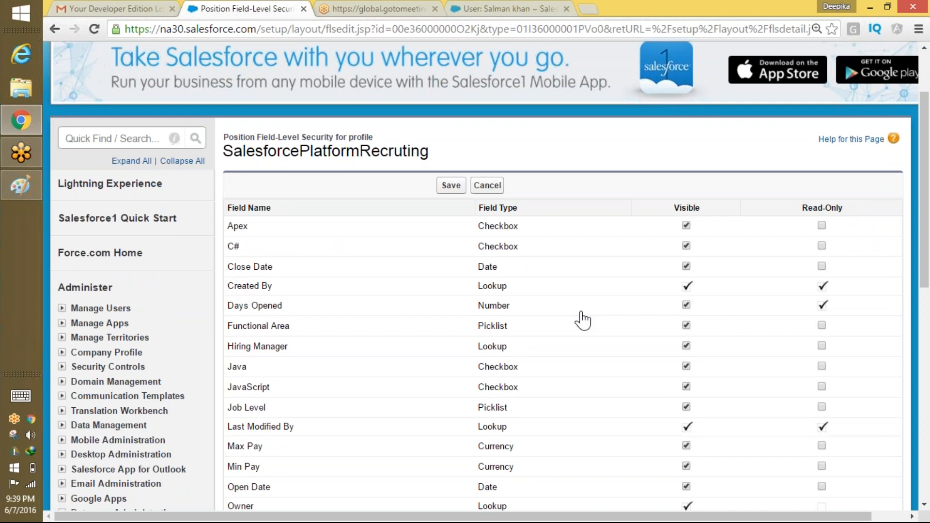
scroll(582, 319, "down", 3)
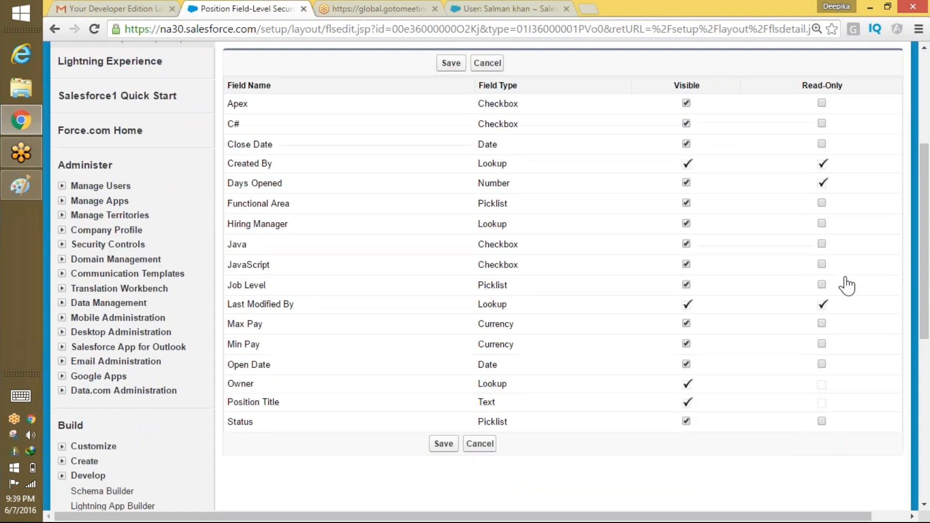
scroll(619, 328, "up", 1)
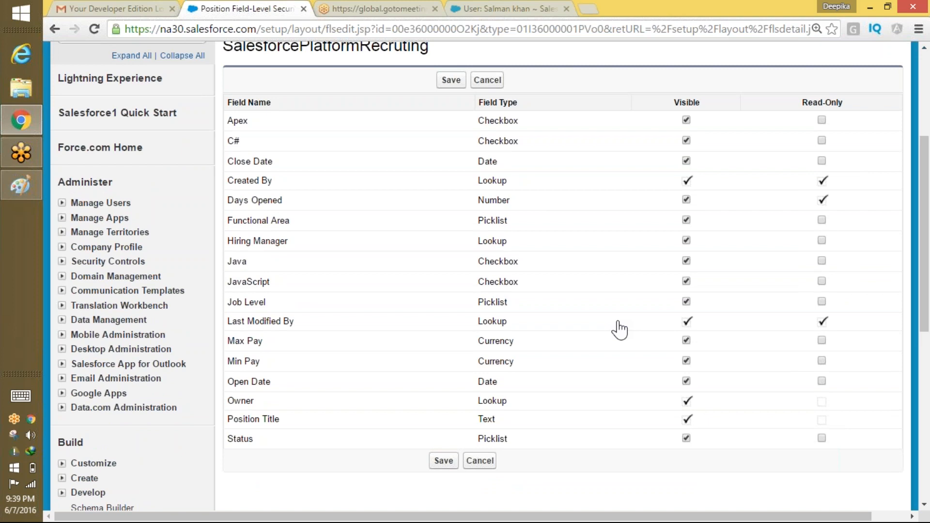
left_click(21, 186)
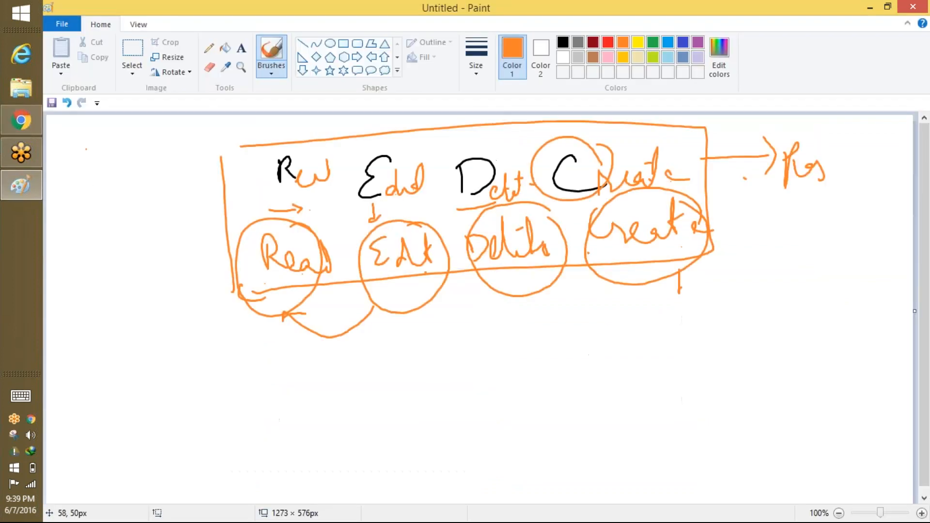
Start a fresh canvas without saving the old sketch and write black R and V headings.
left_click(63, 25)
left_click(92, 47)
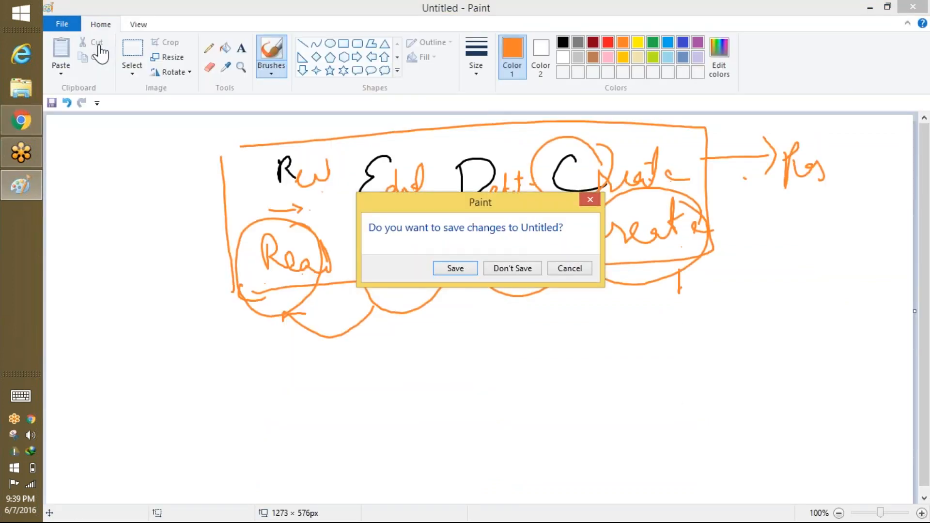
left_click(514, 268)
mouse_move(346, 207)
left_mouse_down()
mouse_move(360, 180)
mouse_move(370, 206)
left_mouse_up()
mouse_move(574, 153)
left_mouse_down()
mouse_move(584, 196)
mouse_move(602, 145)
left_mouse_up()
In orange, tick under R and V with an arrow to 'Real Noedit'.
left_click(623, 42)
mouse_move(337, 237)
left_mouse_down()
mouse_move(344, 261)
mouse_move(376, 220)
left_mouse_up()
mouse_move(570, 223)
left_mouse_down()
mouse_move(578, 249)
mouse_move(605, 216)
left_mouse_up()
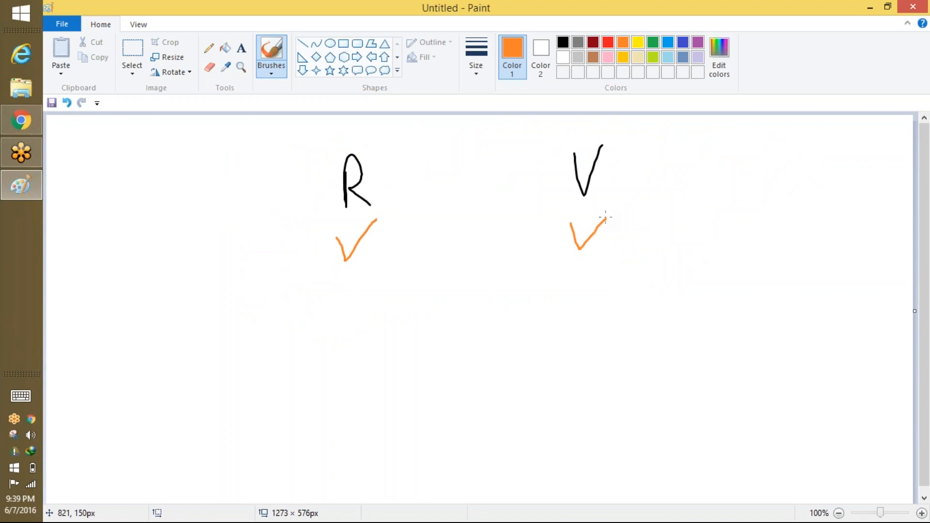
left_click_drag(630, 236, 659, 260)
mouse_move(708, 236)
left_mouse_down()
mouse_move(729, 205)
mouse_move(790, 237)
left_mouse_up()
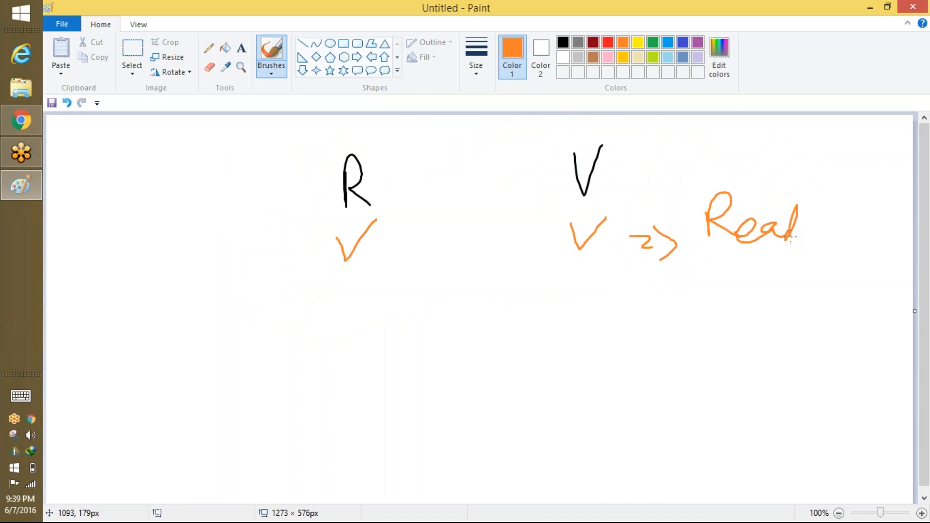
mouse_move(714, 283)
left_mouse_down()
mouse_move(736, 278)
mouse_move(736, 252)
mouse_move(772, 278)
mouse_move(799, 265)
mouse_move(824, 274)
mouse_move(826, 259)
left_mouse_up()
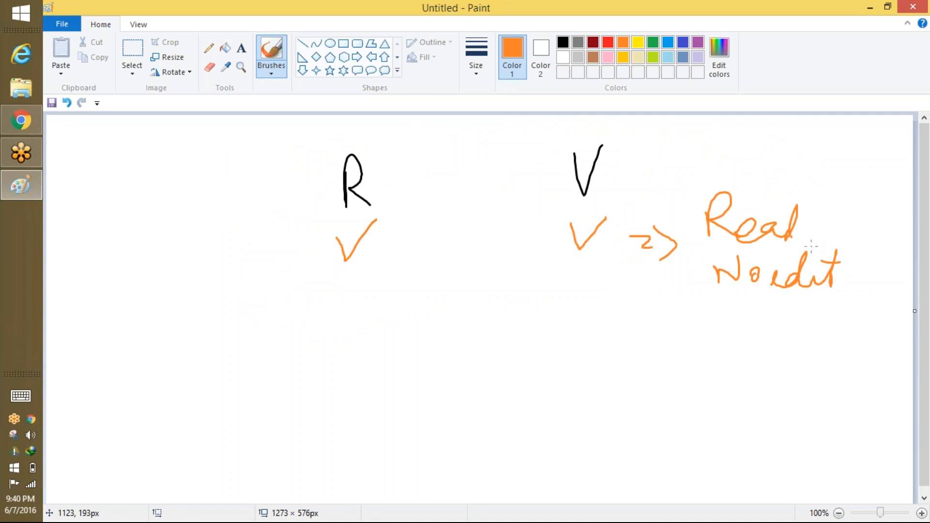
Add a cross under R and a tick under V, with an arrow to 'Real Edit'.
left_click_drag(571, 332, 617, 312)
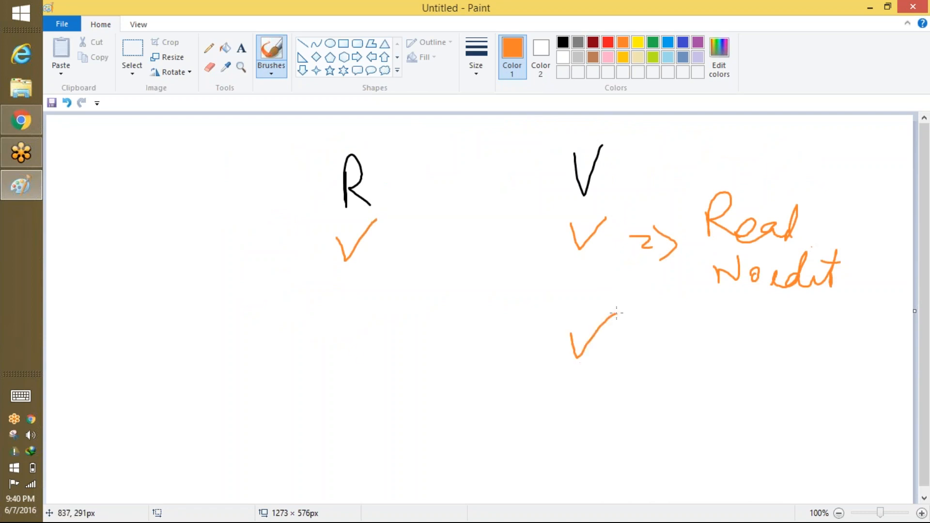
mouse_move(344, 342)
left_mouse_down()
mouse_move(378, 374)
mouse_move(351, 378)
left_mouse_up()
left_click_drag(624, 341, 649, 339)
mouse_move(629, 356)
left_mouse_down()
mouse_move(656, 354)
mouse_move(669, 370)
left_mouse_up()
mouse_move(717, 319)
left_mouse_down()
mouse_move(718, 359)
mouse_move(801, 350)
left_mouse_up()
left_click_drag(810, 318, 805, 349)
mouse_move(744, 377)
left_mouse_down()
mouse_move(746, 405)
mouse_move(755, 395)
left_mouse_up()
mouse_move(777, 391)
left_mouse_down()
mouse_move(767, 411)
mouse_move(795, 391)
mouse_move(826, 411)
left_mouse_up()
left_click_drag(803, 379, 831, 379)
Add crosses under both R and V with an arrow to a third note.
scroll(923, 391, "down", 1)
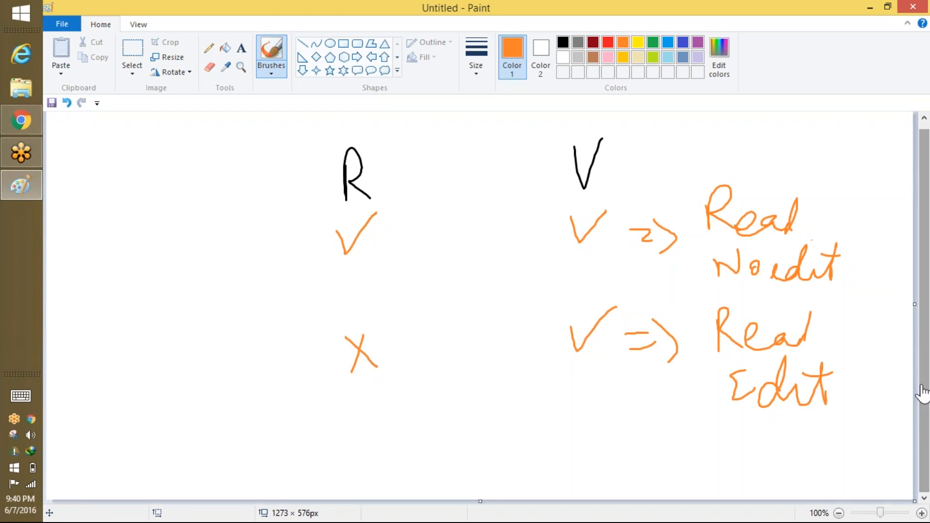
left_click_drag(573, 348, 627, 298)
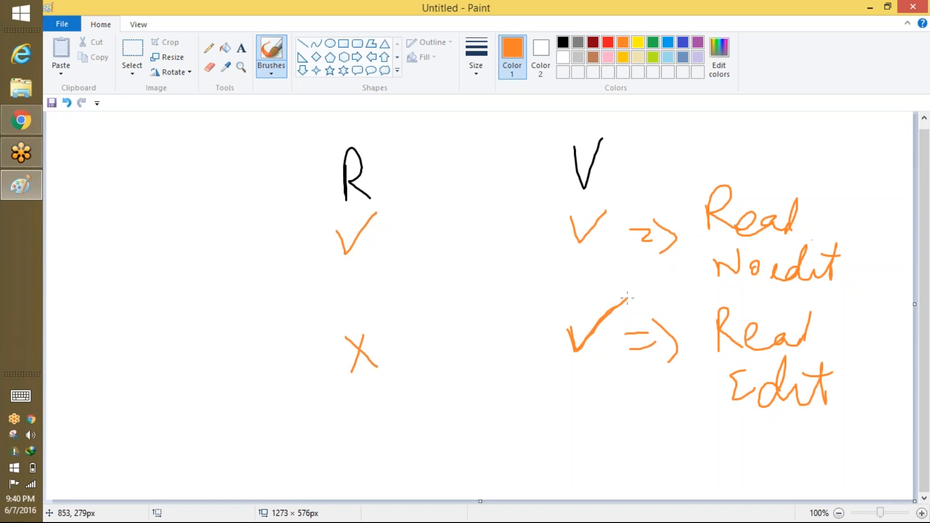
mouse_move(383, 438)
left_mouse_down()
mouse_move(413, 459)
mouse_move(396, 470)
left_mouse_up()
left_click_drag(542, 423, 572, 445)
left_click_drag(559, 419, 552, 455)
left_click_drag(623, 431, 642, 429)
left_click_drag(624, 449, 636, 448)
mouse_move(634, 416)
left_mouse_down()
mouse_move(662, 434)
mouse_move(654, 466)
left_mouse_up()
left_click_drag(697, 423, 699, 465)
mouse_move(695, 424)
left_mouse_down()
mouse_move(707, 421)
mouse_move(712, 438)
left_mouse_up()
mouse_move(719, 458)
left_mouse_down()
mouse_move(729, 438)
mouse_move(795, 457)
mouse_move(813, 443)
mouse_move(829, 456)
mouse_move(854, 435)
mouse_move(893, 439)
left_mouse_up()
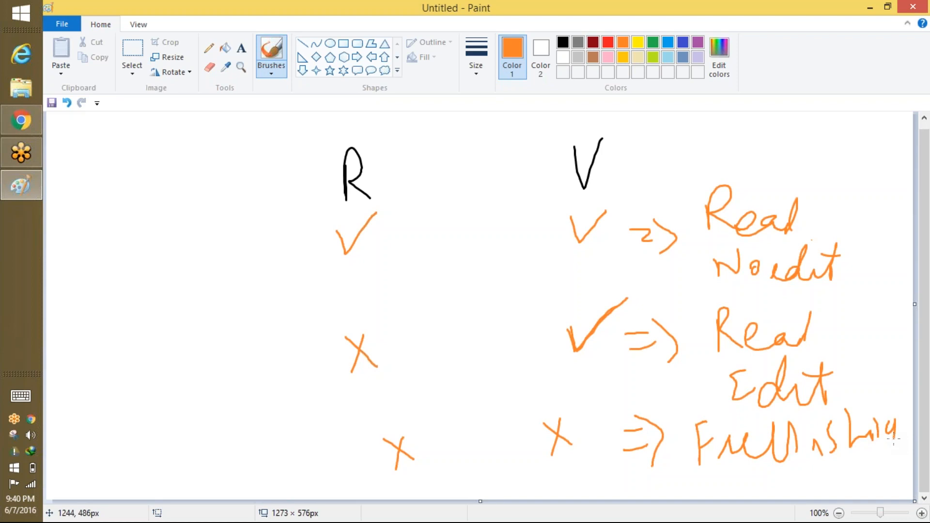
Retrace the ticks, add a stroke beside Edit, and return to Salesforce.
left_click_drag(328, 240, 370, 217)
mouse_move(558, 220)
left_mouse_down()
mouse_move(577, 242)
mouse_move(613, 208)
left_mouse_up()
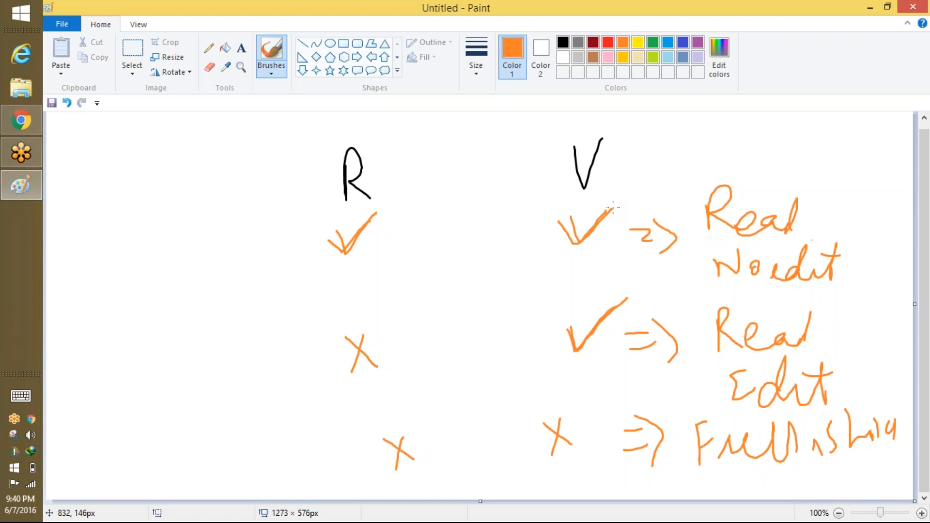
left_click_drag(569, 334, 627, 299)
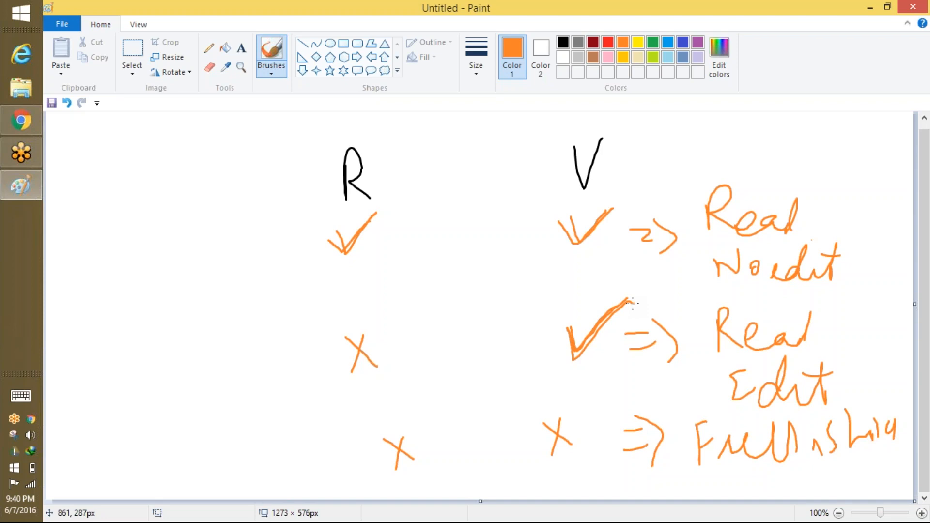
left_click_drag(869, 366, 844, 356)
key("alt+Tab")
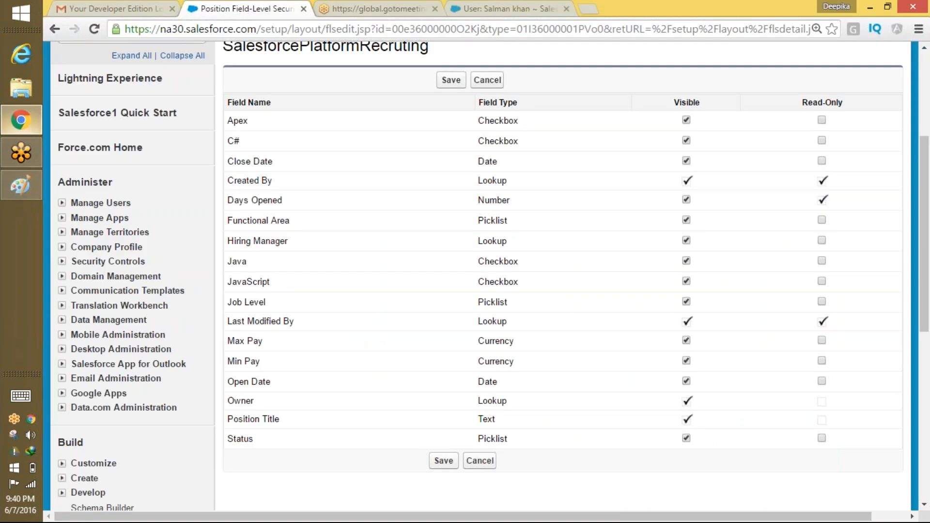
Uncheck Visible for the Max Pay and Min Pay Position fields and save.
scroll(562, 243, "down", 1)
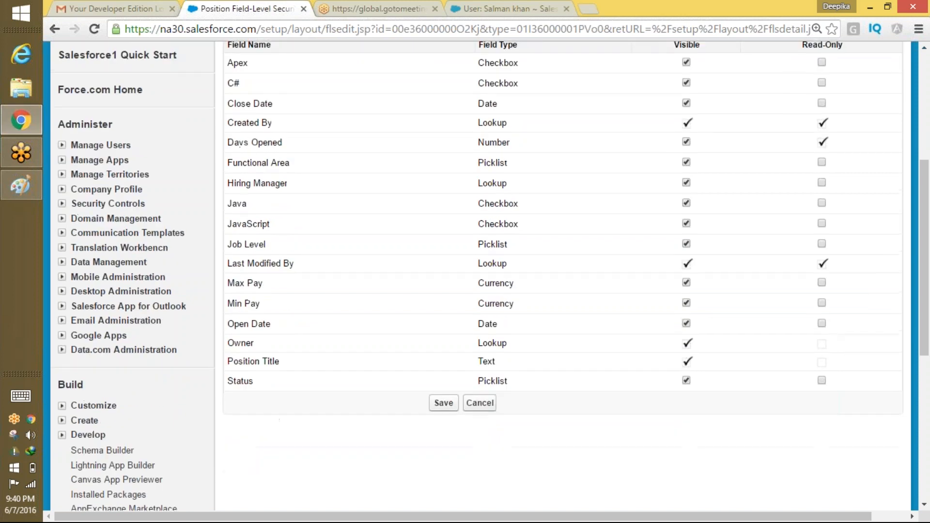
left_click(686, 281)
left_click(686, 301)
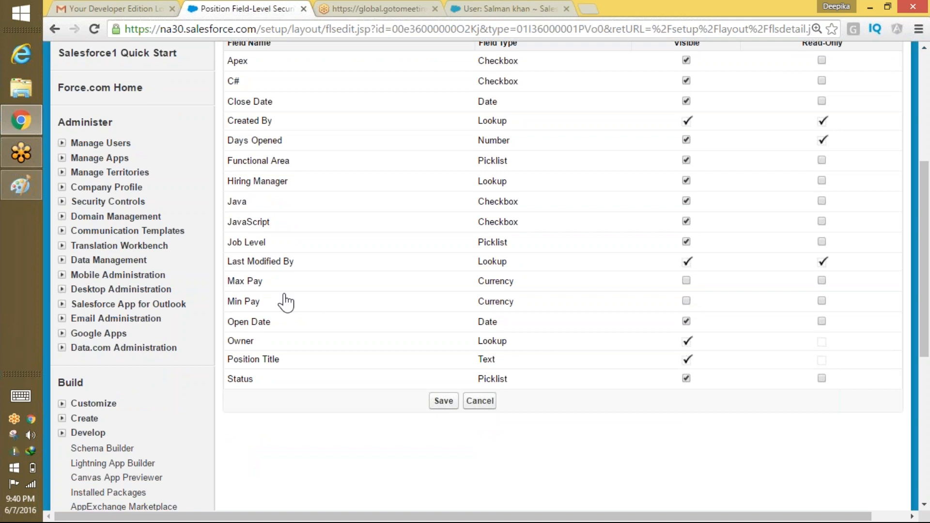
scroll(286, 302, "up", 1)
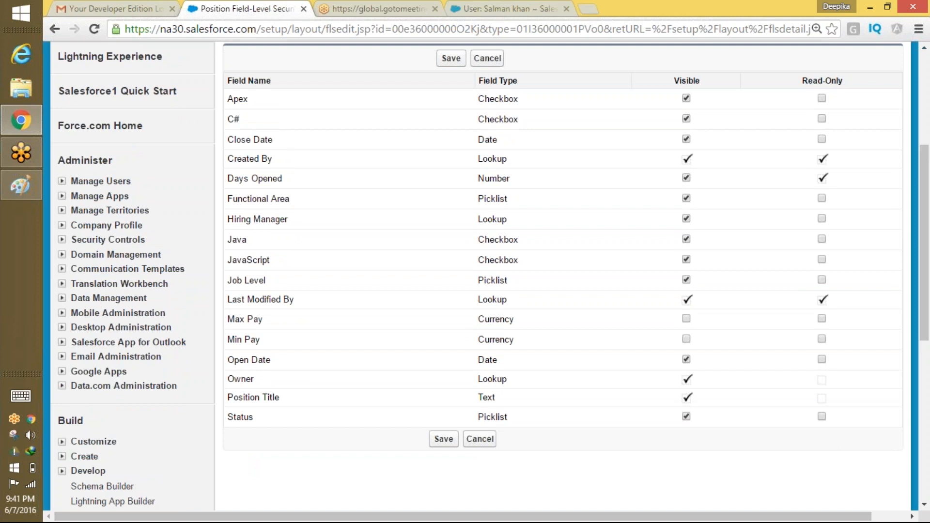
left_click(445, 440)
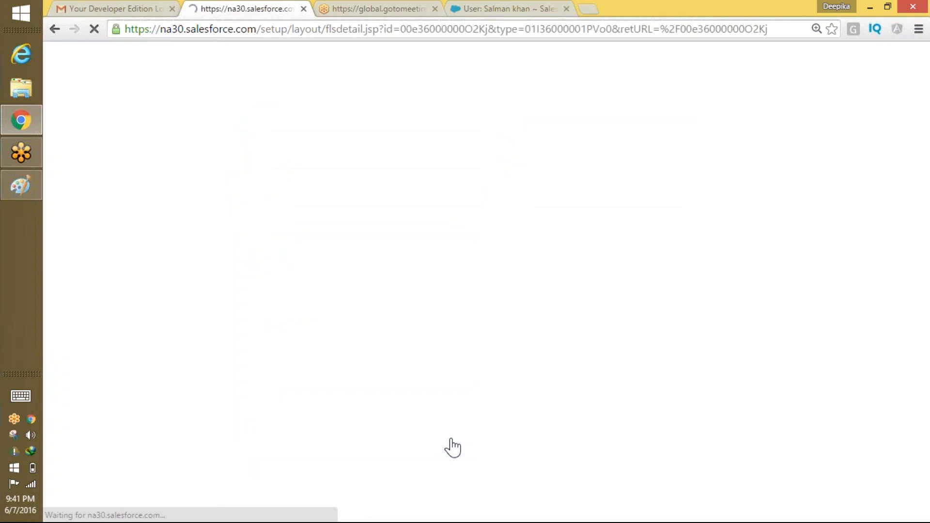
Log out of the admin account and log in as the newly created user.
scroll(600, 371, "down", 6)
scroll(600, 370, "up", 7)
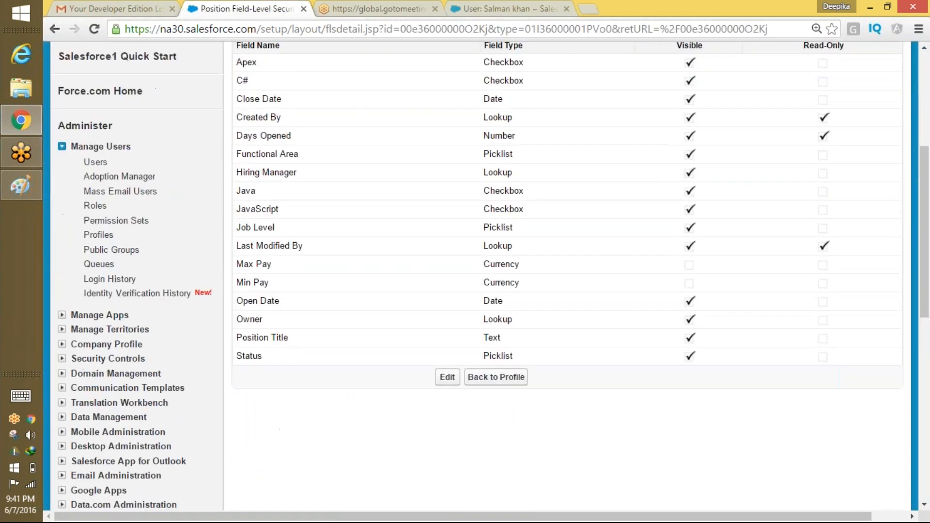
left_click(718, 63)
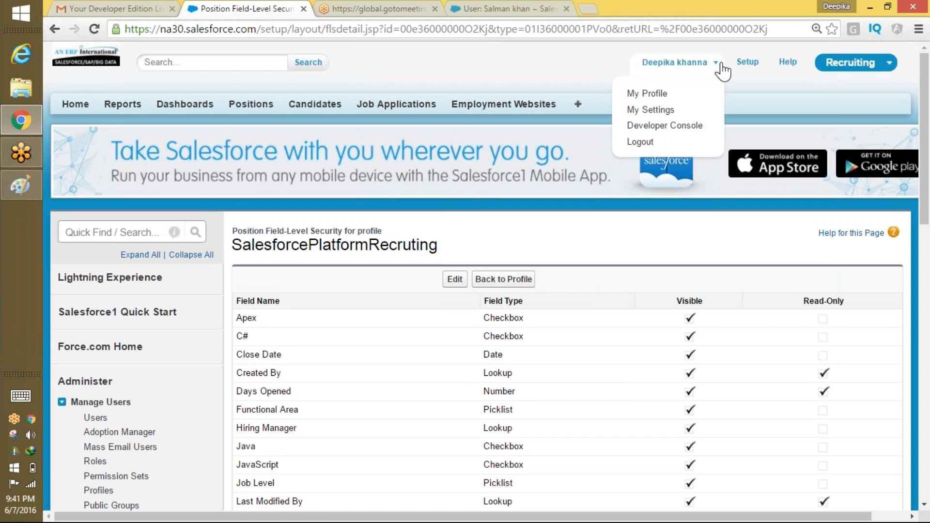
left_click(640, 142)
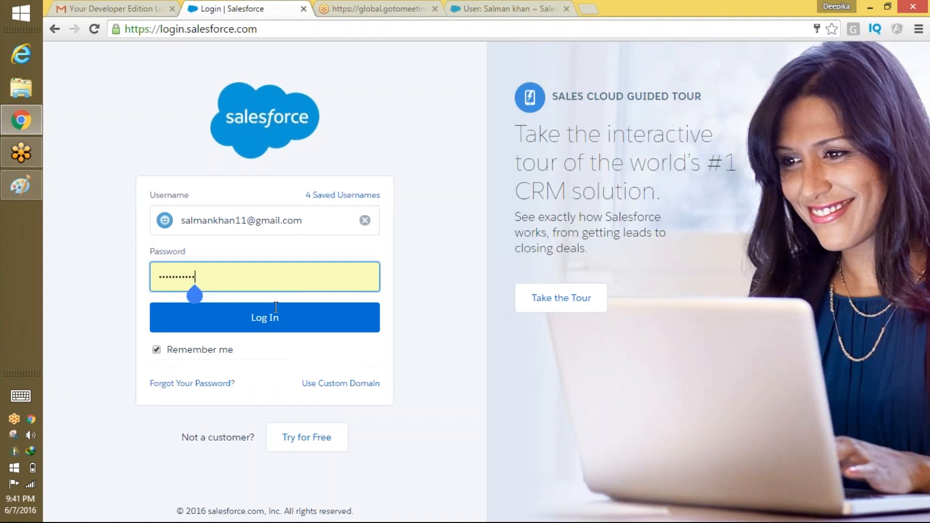
left_click(307, 327)
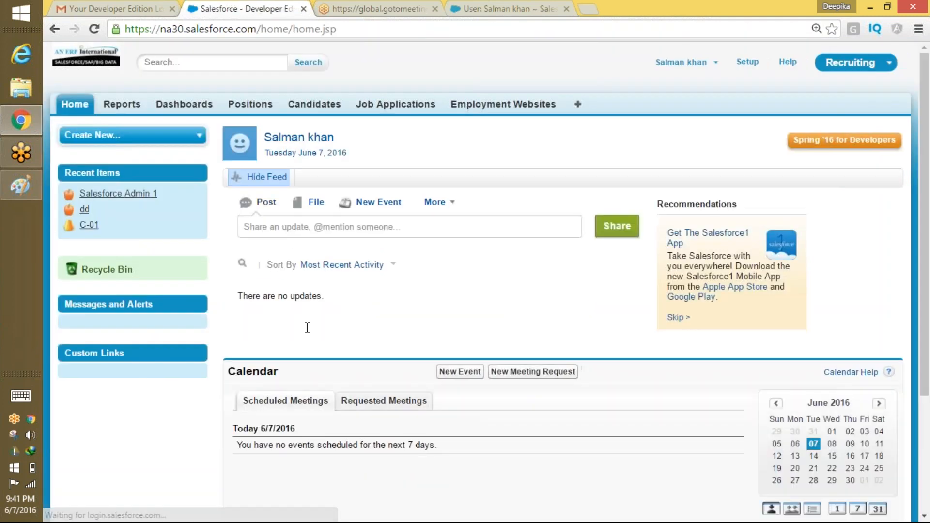
List all positions, review the Salesforce Admin record, and return to Positions home.
left_click(252, 105)
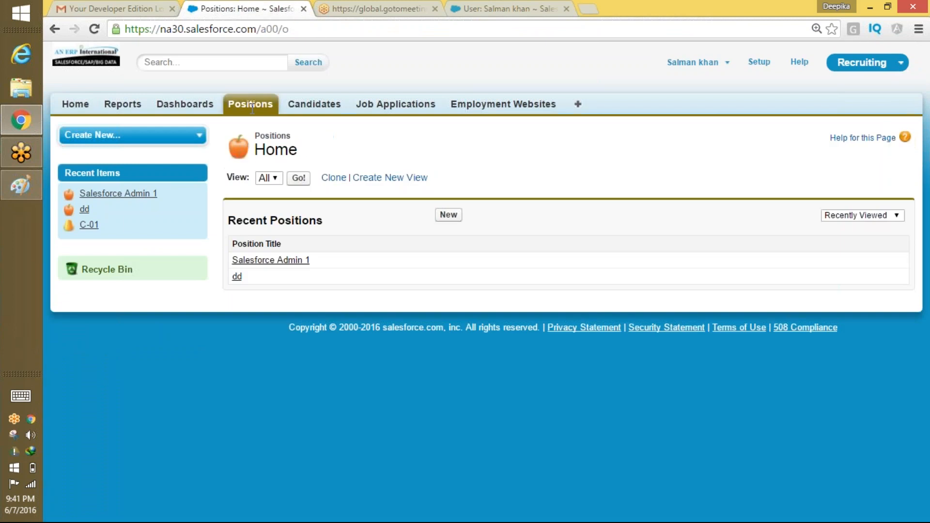
left_click(296, 179)
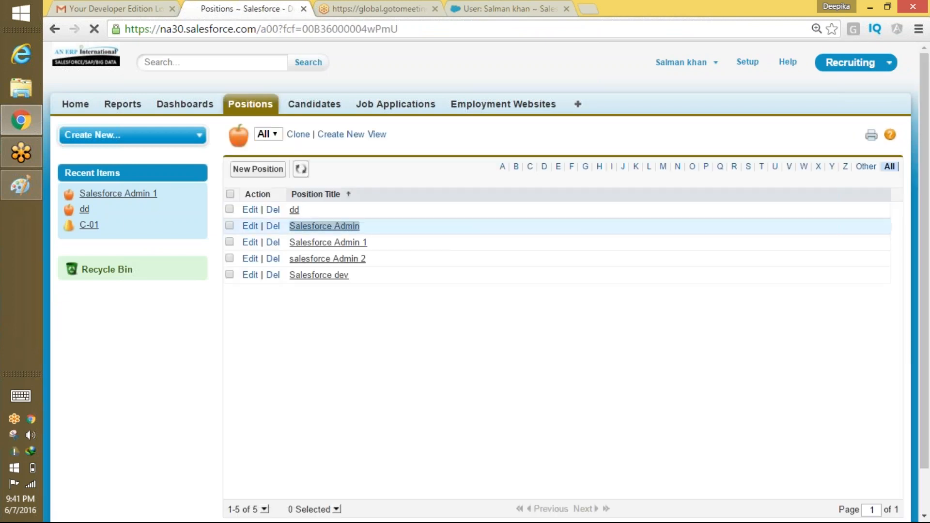
double_click(325, 226)
scroll(562, 290, "down", 2)
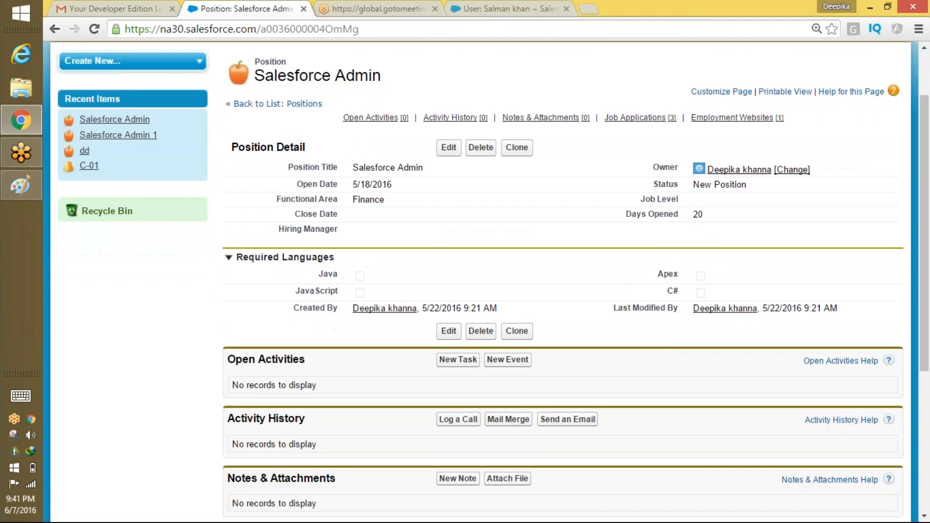
scroll(611, 323, "down", 2)
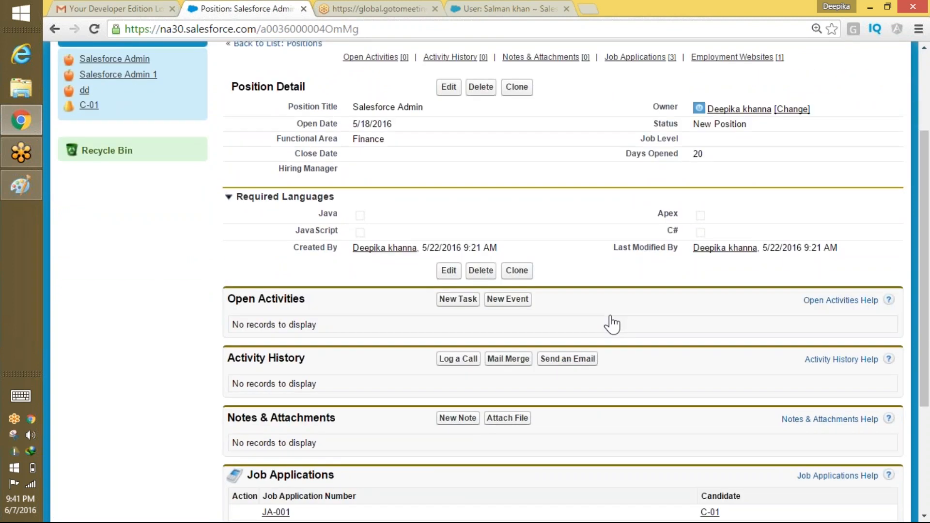
scroll(611, 323, "up", 4)
left_click(249, 110)
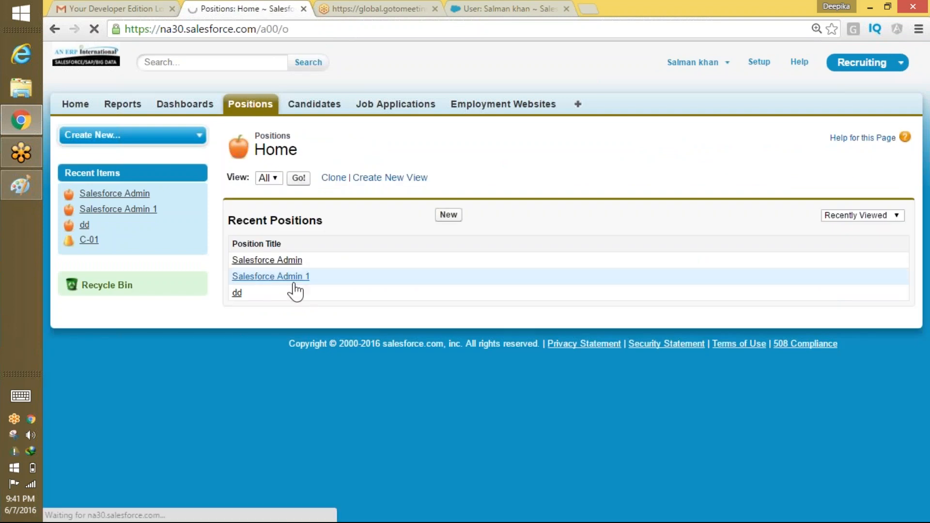
Open Salesforce Admin 1 from Recent Positions and confirm Max Pay and Min Pay are hidden.
left_click(291, 280)
scroll(294, 286, "down", 2)
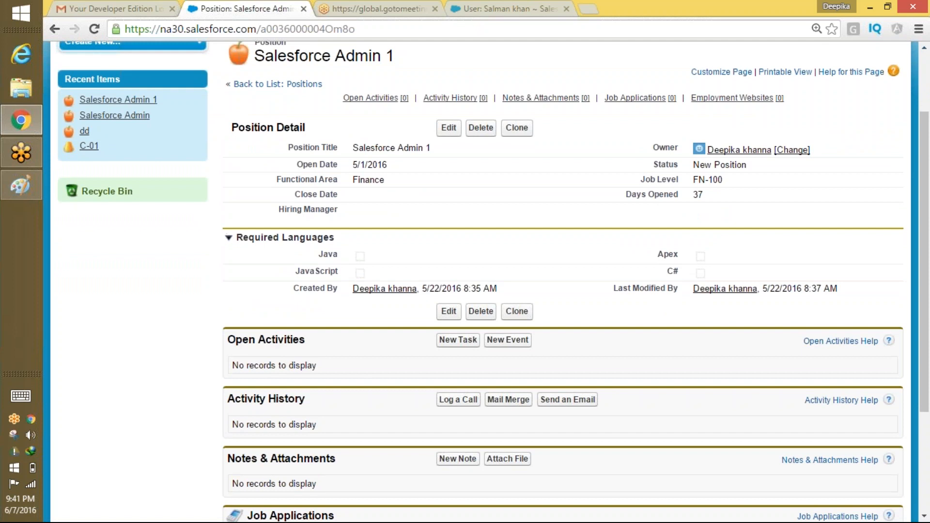
scroll(509, 357, "up", 2)
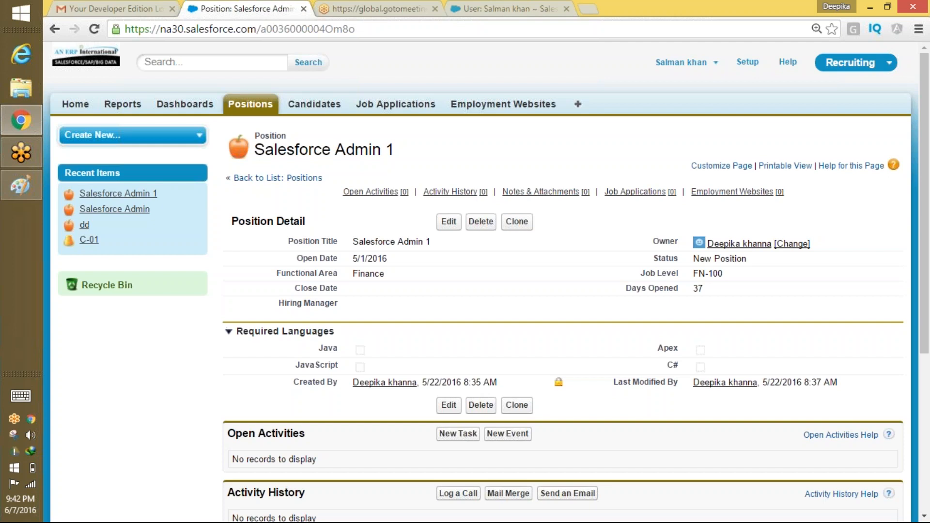
Retrace the orange tick under R in Paint, then return to the Salesforce Admin 1 page.
left_click(21, 186)
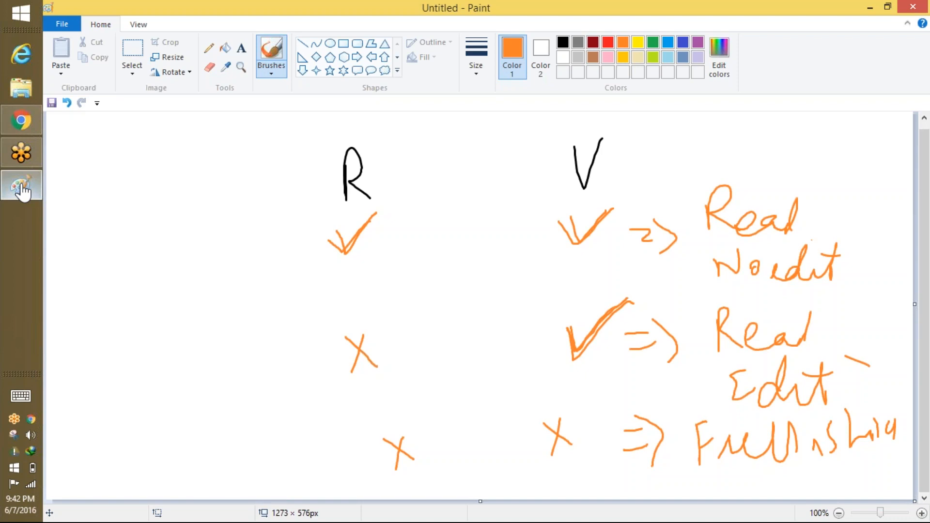
mouse_move(339, 245)
left_mouse_down()
mouse_move(321, 261)
mouse_move(329, 264)
mouse_move(383, 202)
left_mouse_up()
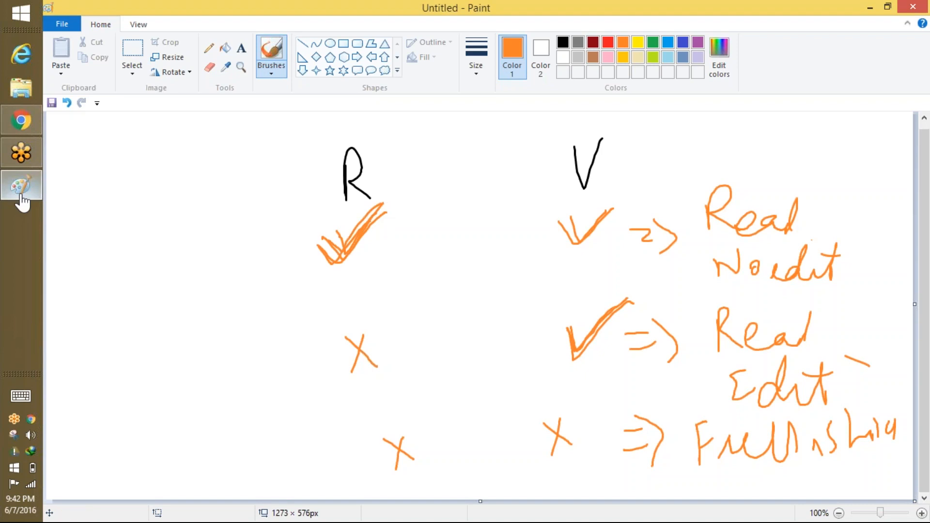
left_click(21, 120)
scroll(565, 292, "down", 2)
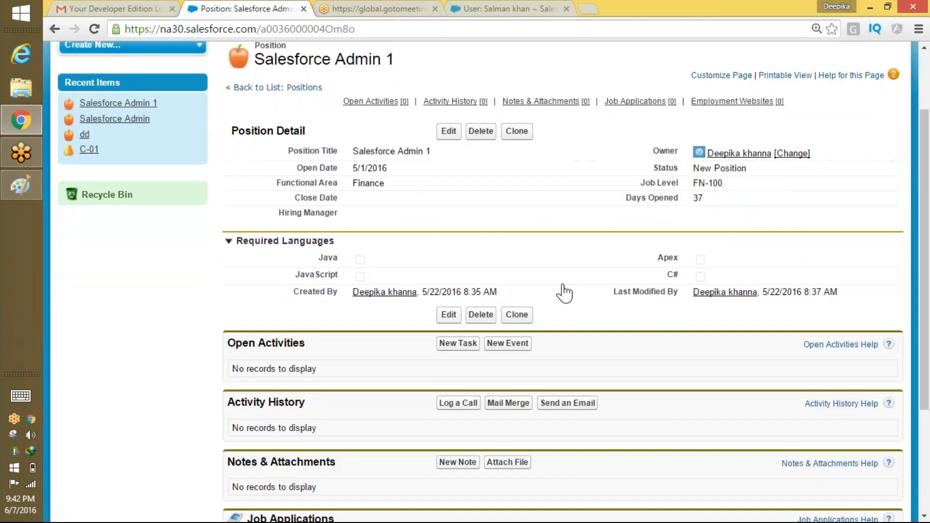
Log out and sign back in with the saved user account.
scroll(564, 292, "up", 2)
left_click(712, 72)
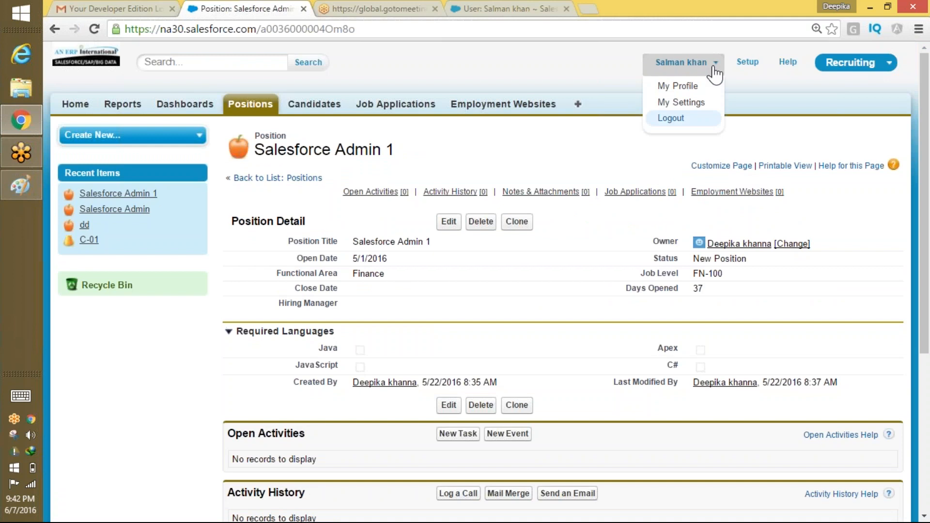
left_click(685, 123)
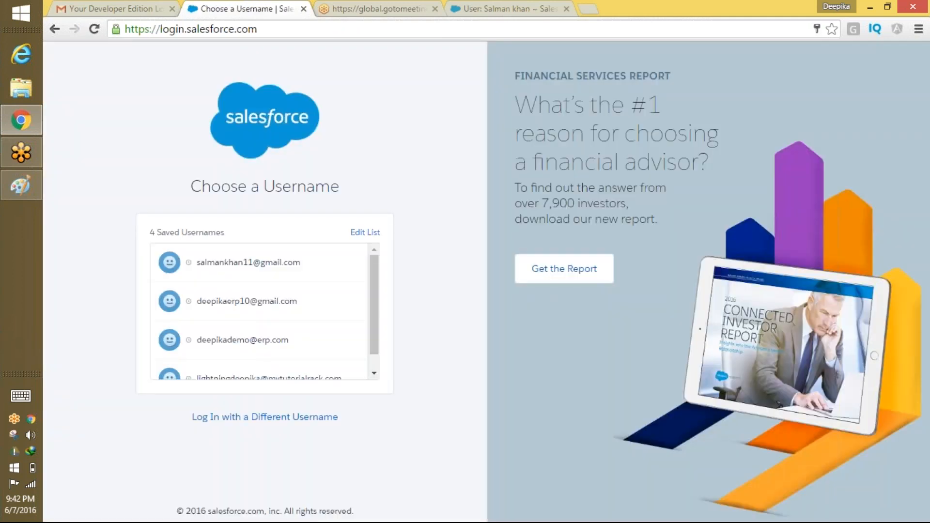
left_click(300, 262)
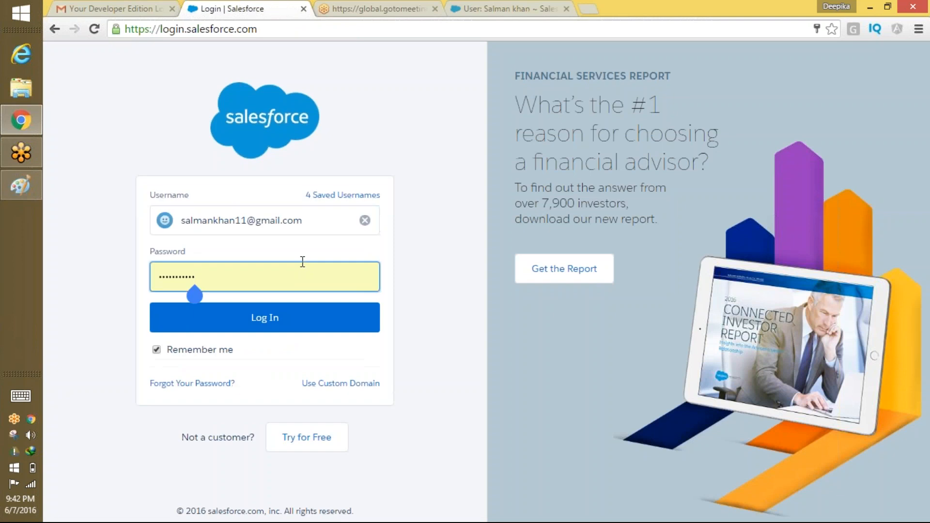
left_click(307, 318)
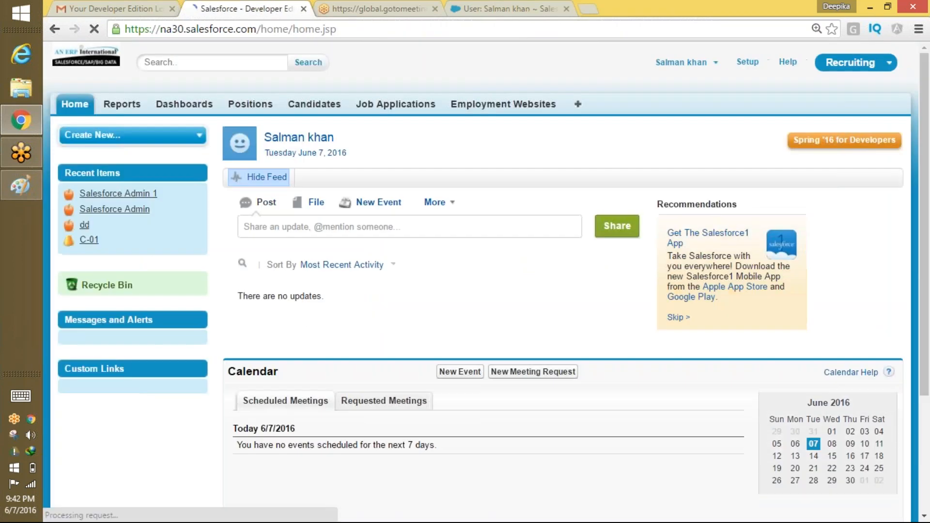
Change Salesforce Admin 1's Functional Area to Human Resources and save.
left_click(249, 105)
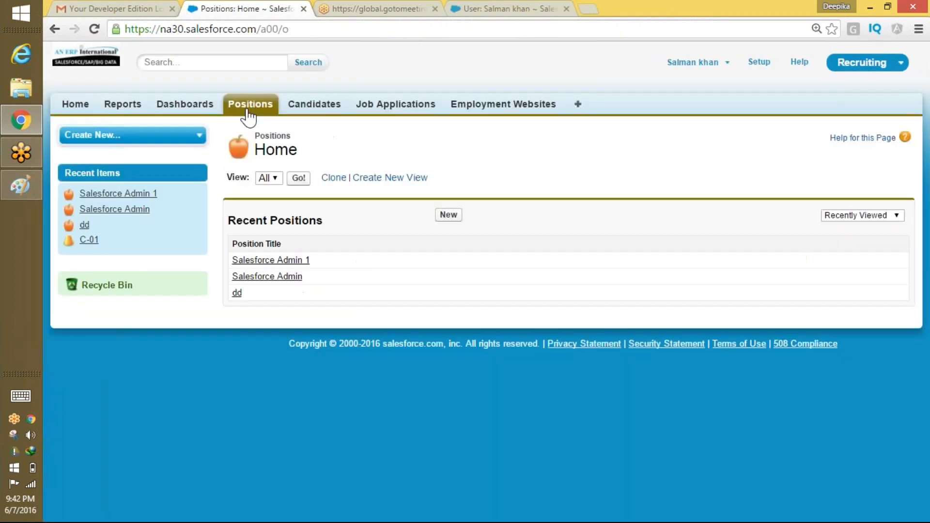
left_click(303, 261)
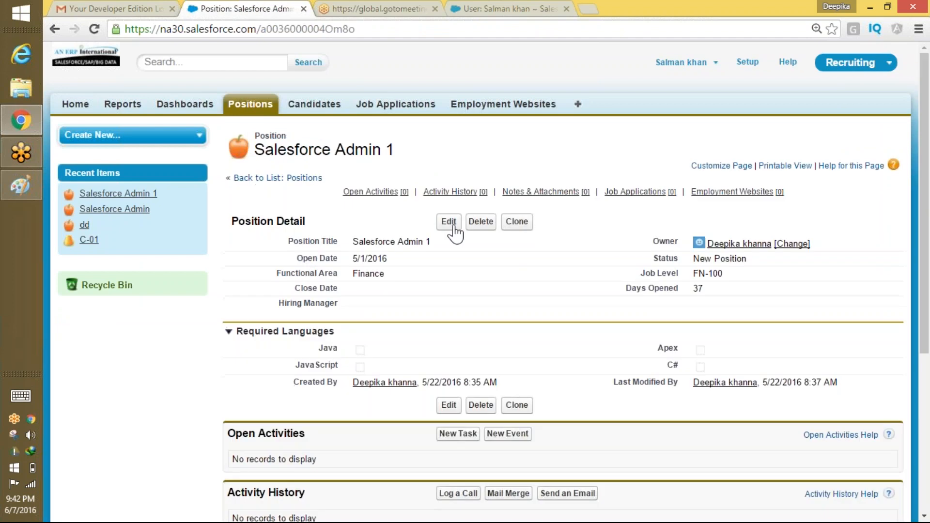
left_click(449, 223)
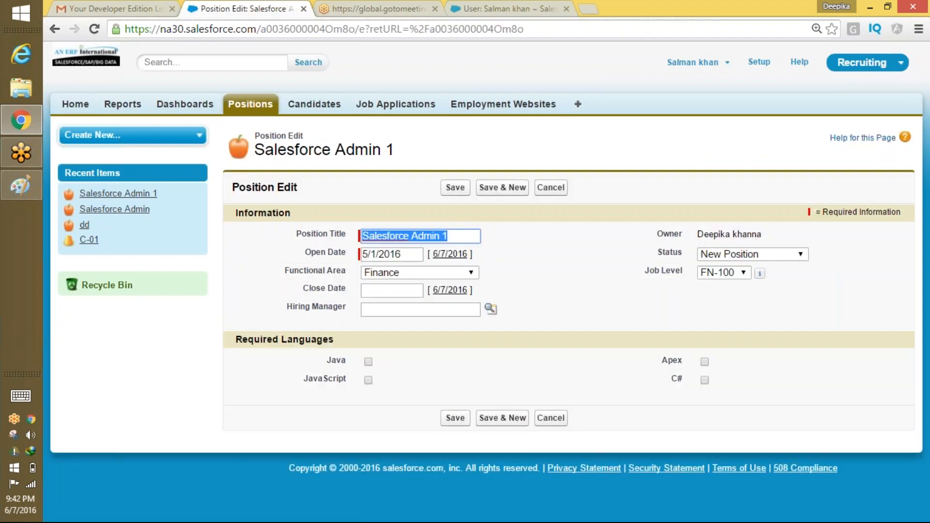
left_click(416, 272)
left_click(416, 310)
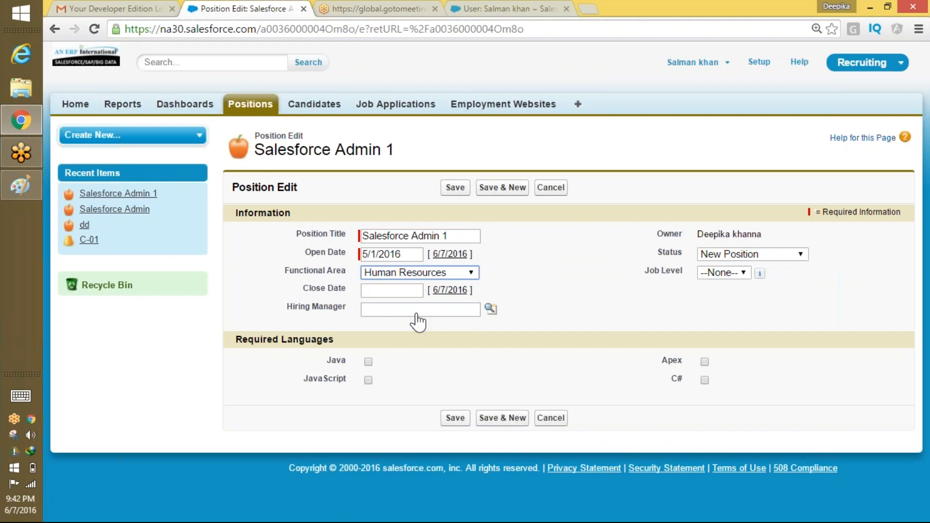
left_click(456, 188)
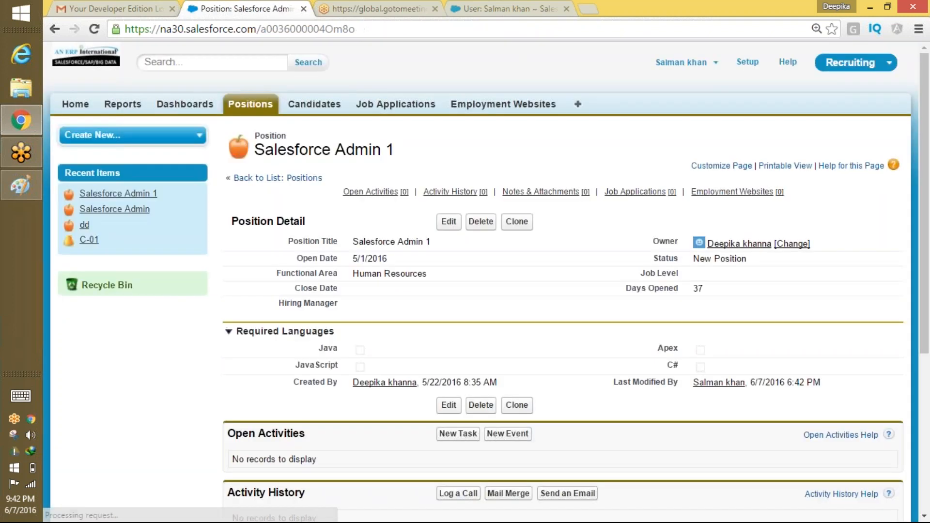
Review the updated position and log out to the saved-usernames page.
mouse_move(451, 192)
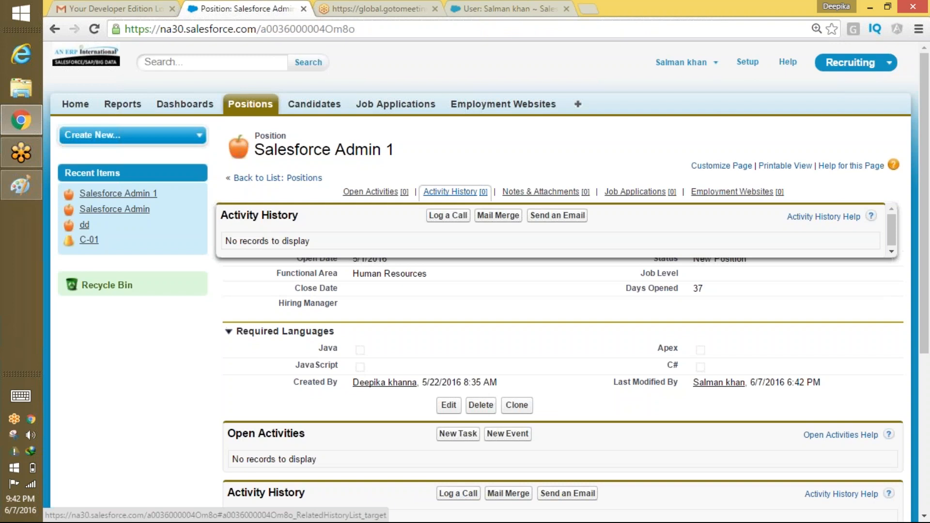
left_click(519, 20)
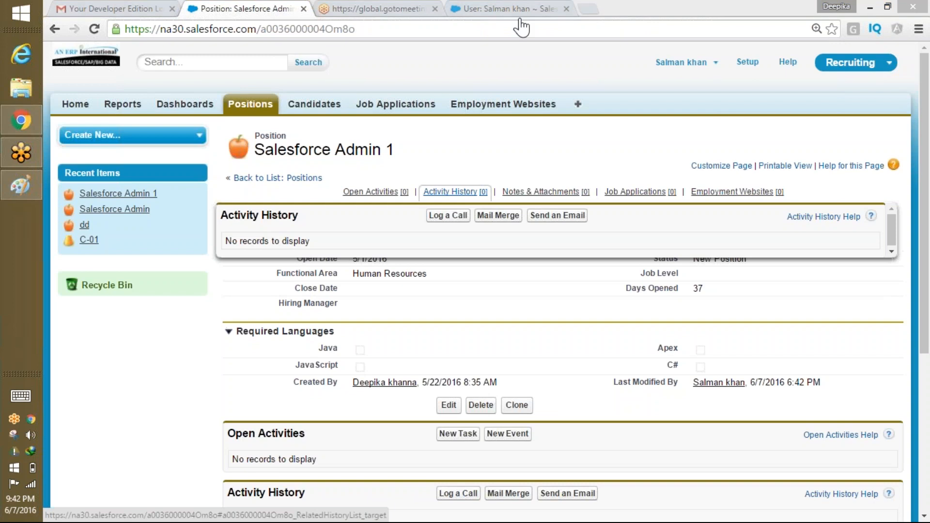
scroll(655, 140, "down", 1)
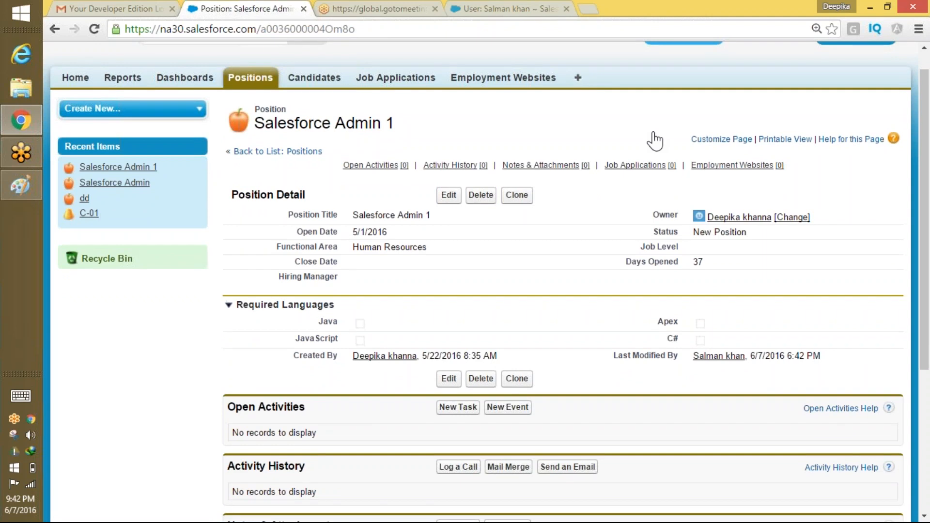
scroll(655, 141, "up", 1)
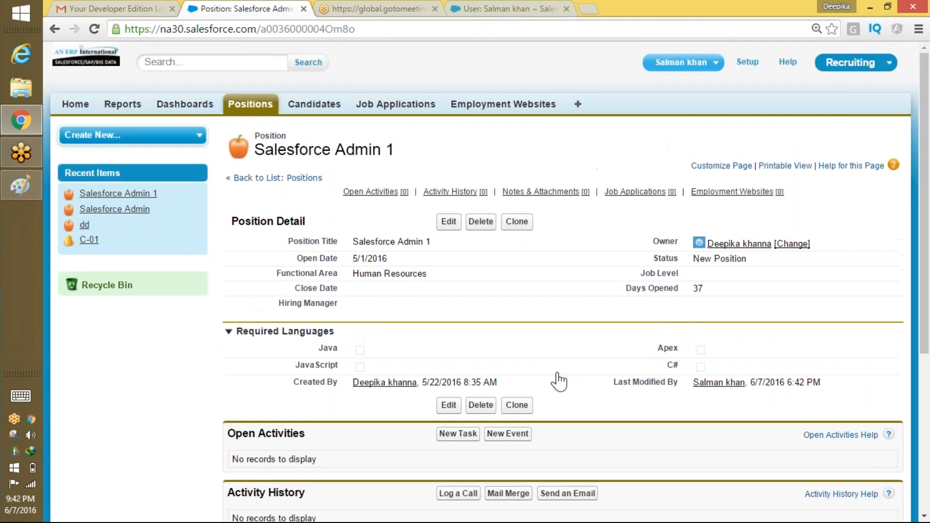
left_click(710, 63)
left_click(693, 124)
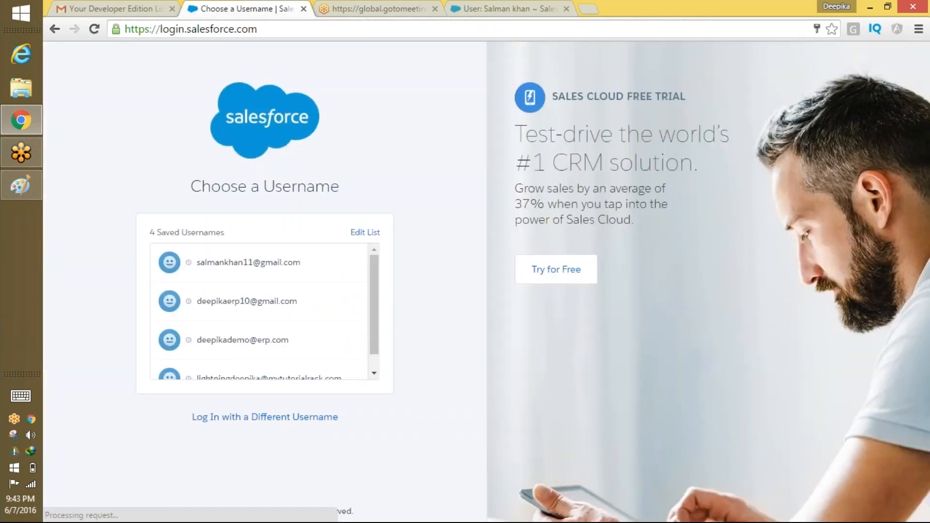
Sign in as the administrator and open the SalesforcePlatformRecruting profile.
left_click(281, 301)
left_click(303, 335)
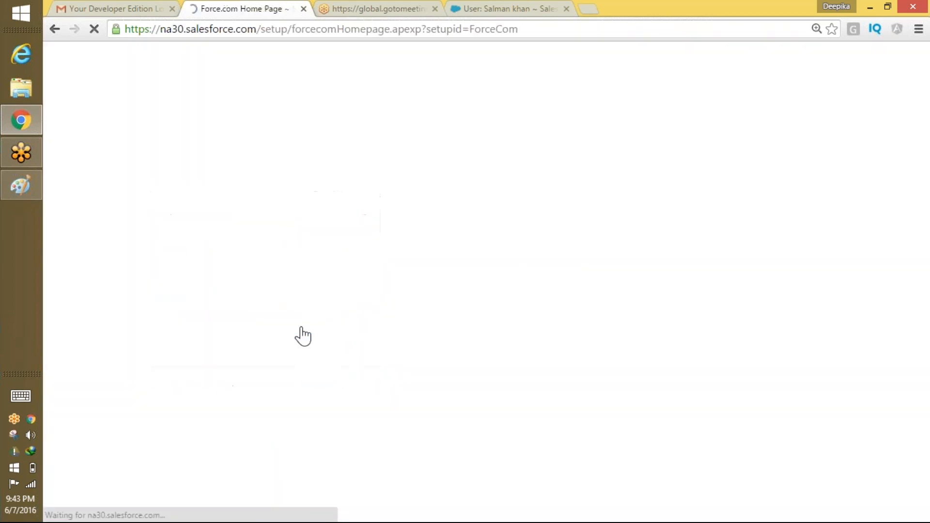
scroll(359, 315, "down", 2)
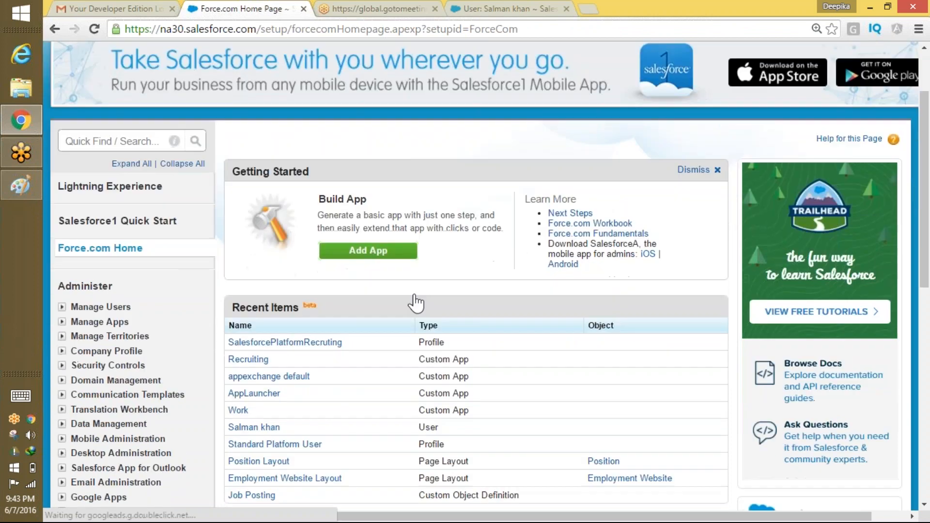
left_click(320, 348)
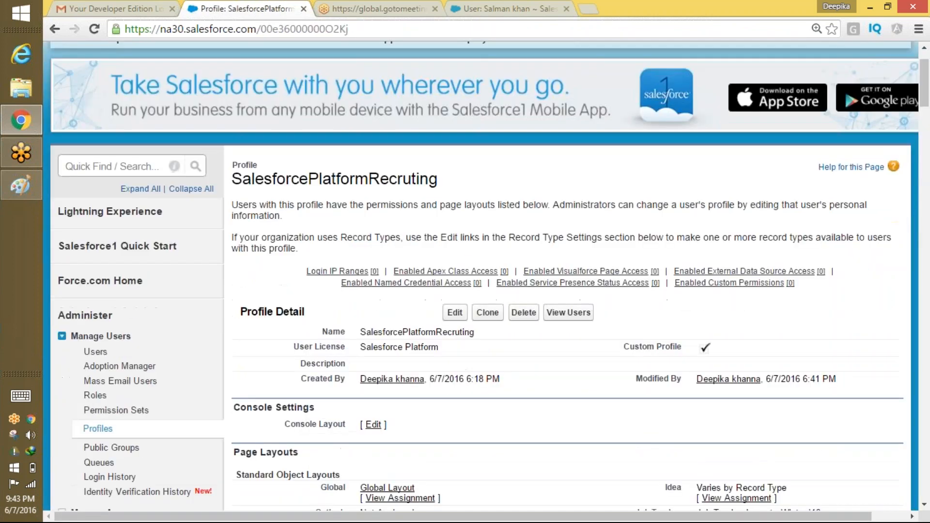
Open the profile's edit form, scroll through it, and cancel without changes.
scroll(434, 257, "down", 3)
left_click(455, 167)
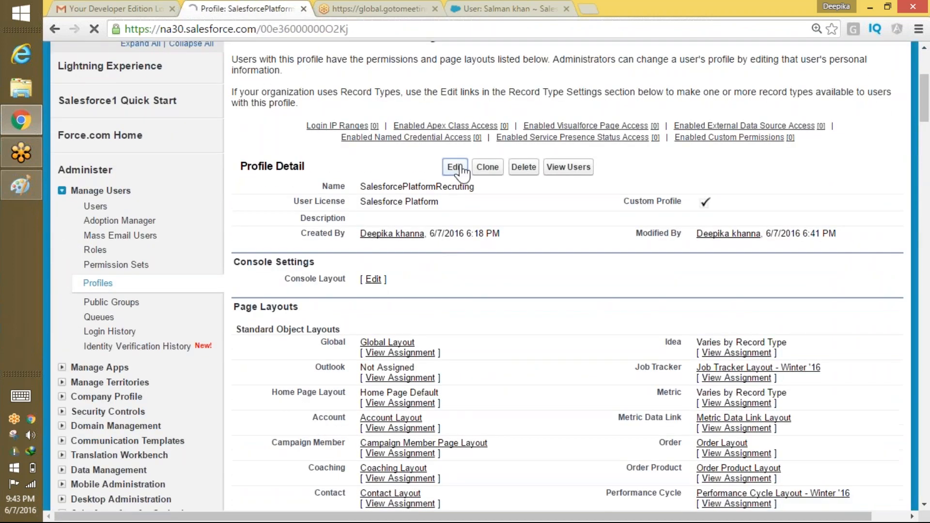
scroll(540, 263, "down", 18)
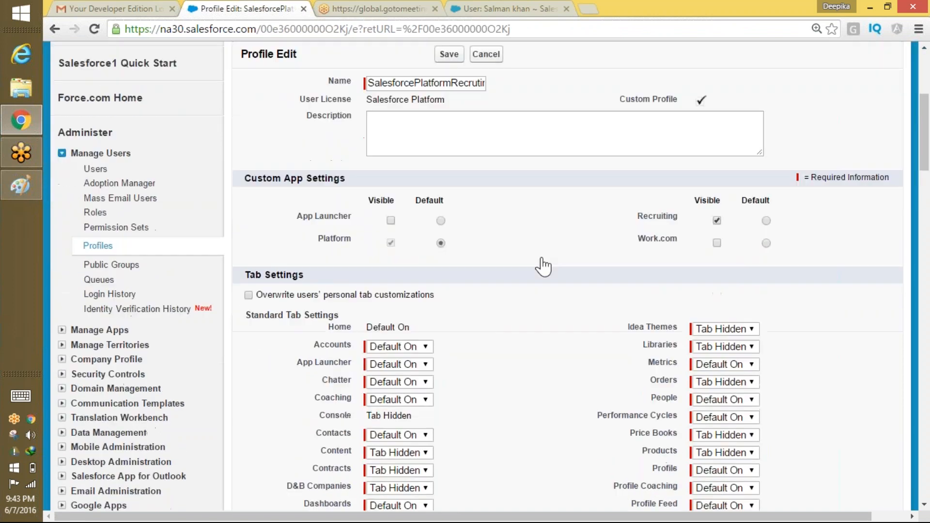
scroll(555, 274, "down", 15)
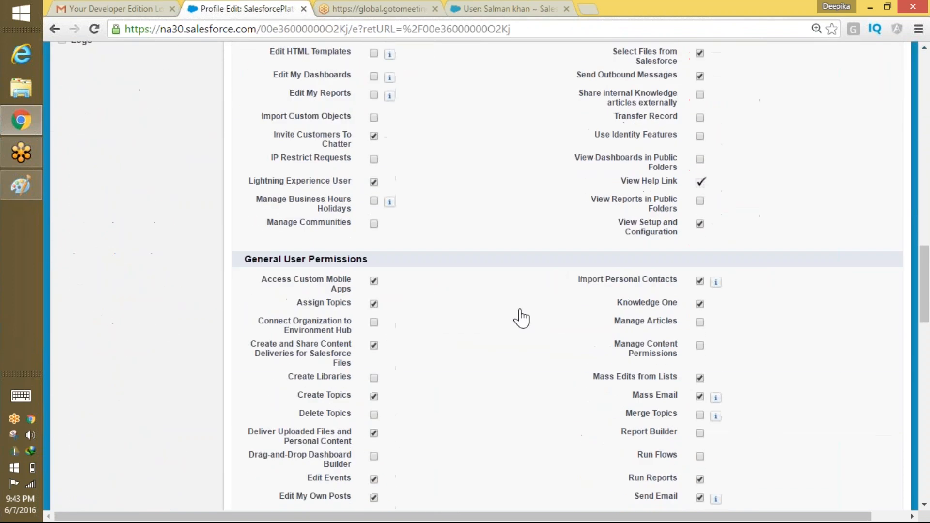
scroll(539, 280, "down", 11)
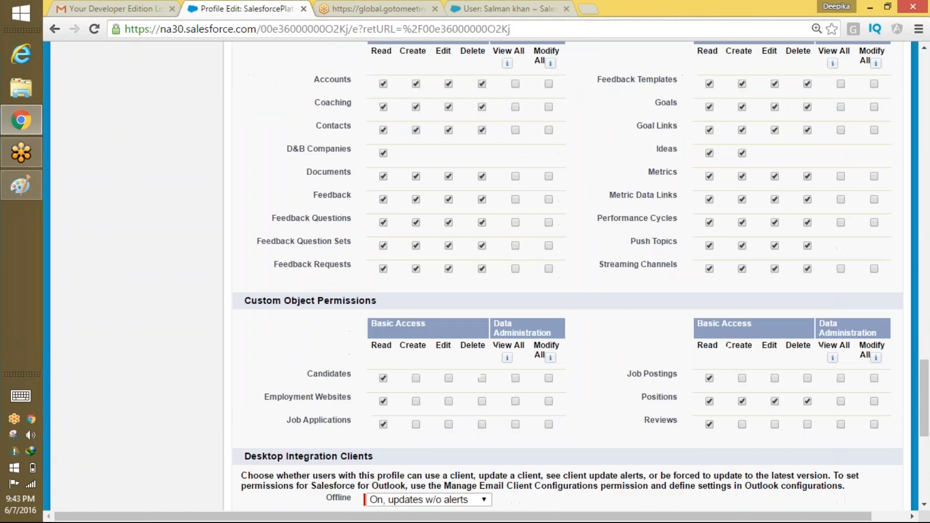
scroll(608, 262, "down", 2)
scroll(608, 262, "up", 15)
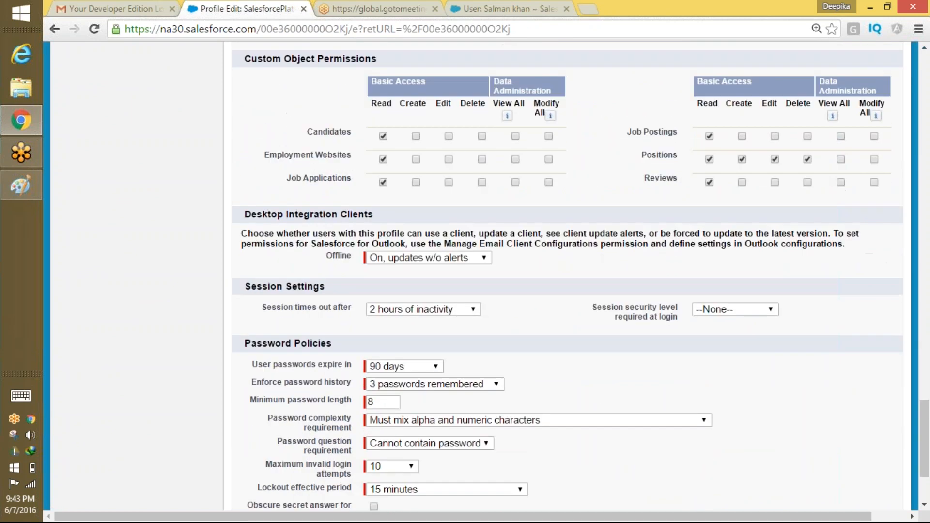
scroll(557, 351, "up", 20)
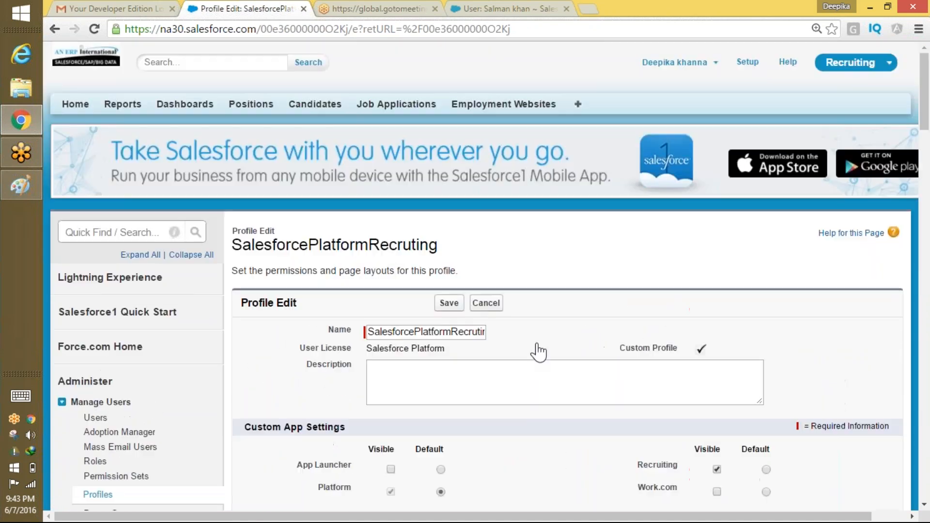
left_click(491, 301)
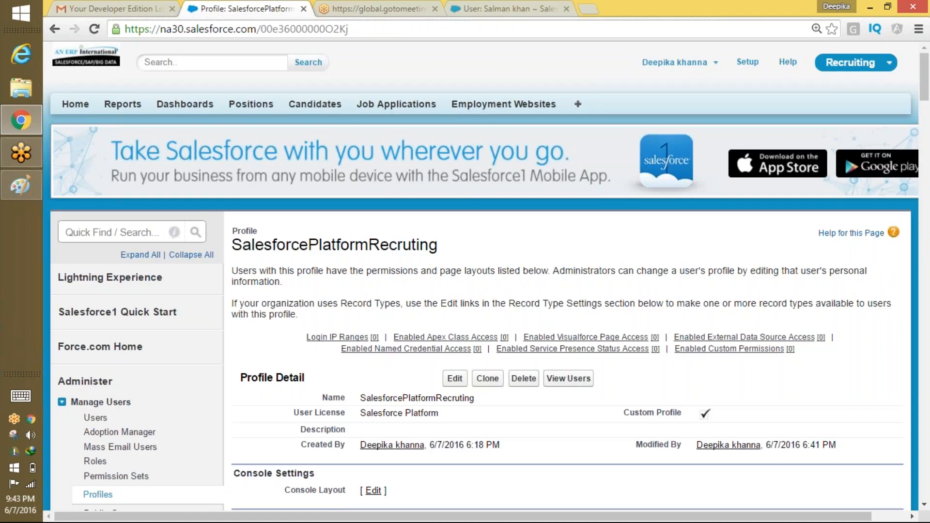
Scroll down to the profile's field-level security and tab settings.
scroll(494, 302, "down", 6)
scroll(553, 249, "down", 15)
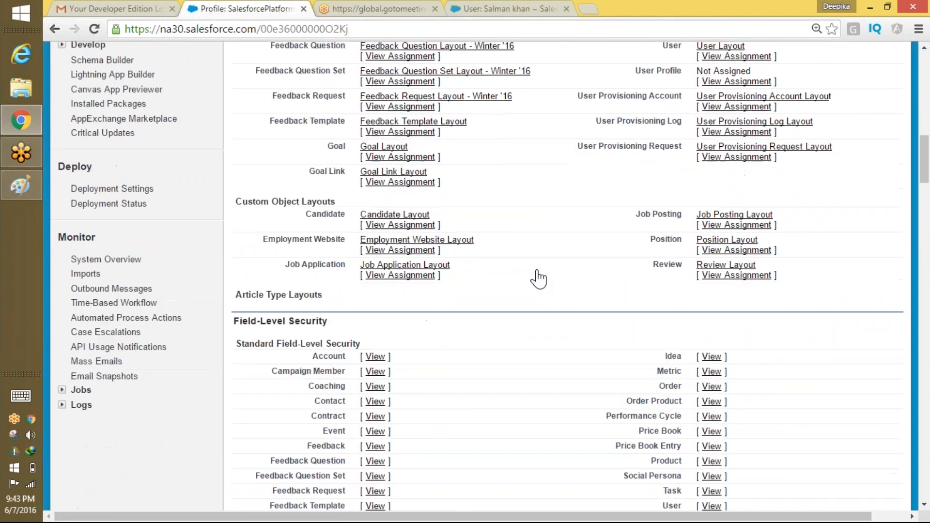
scroll(531, 246, "down", 3)
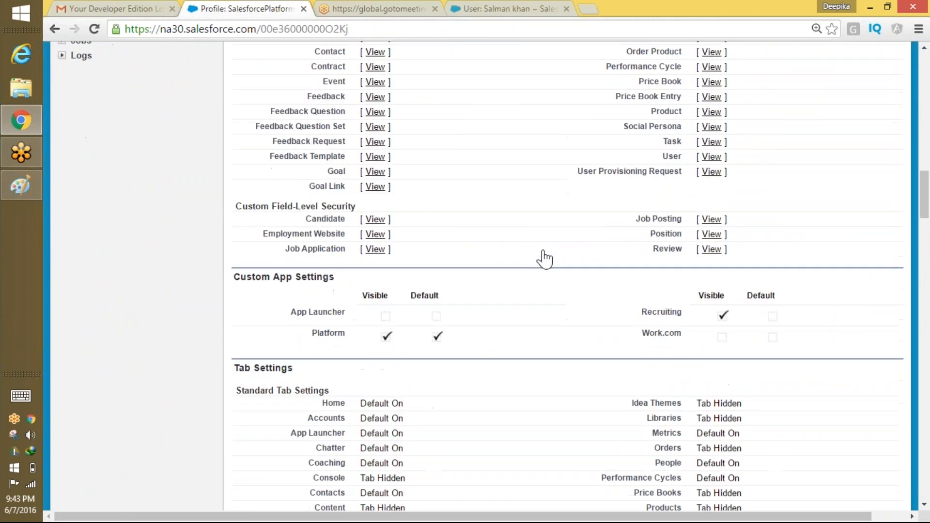
Open the Position field-level security for the SalesforcePlatformRecruting profile in edit mode.
left_click(711, 234)
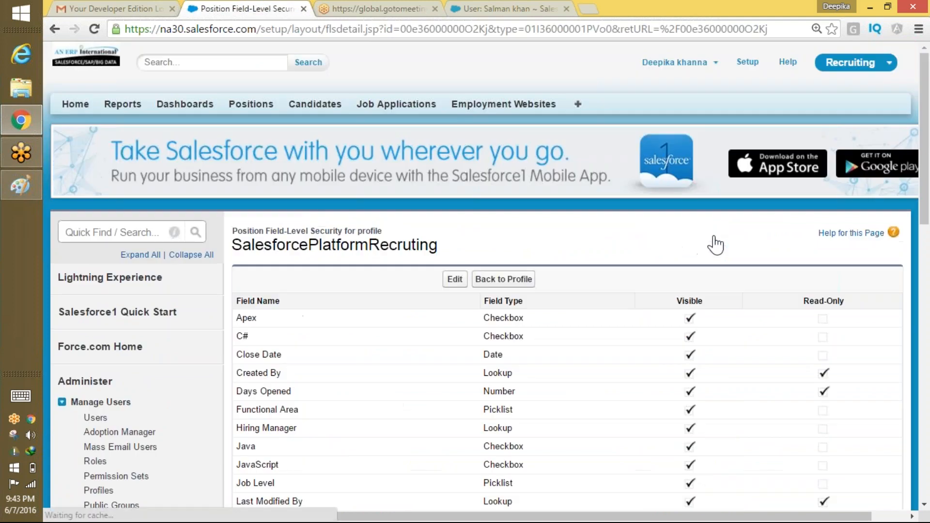
left_click(454, 280)
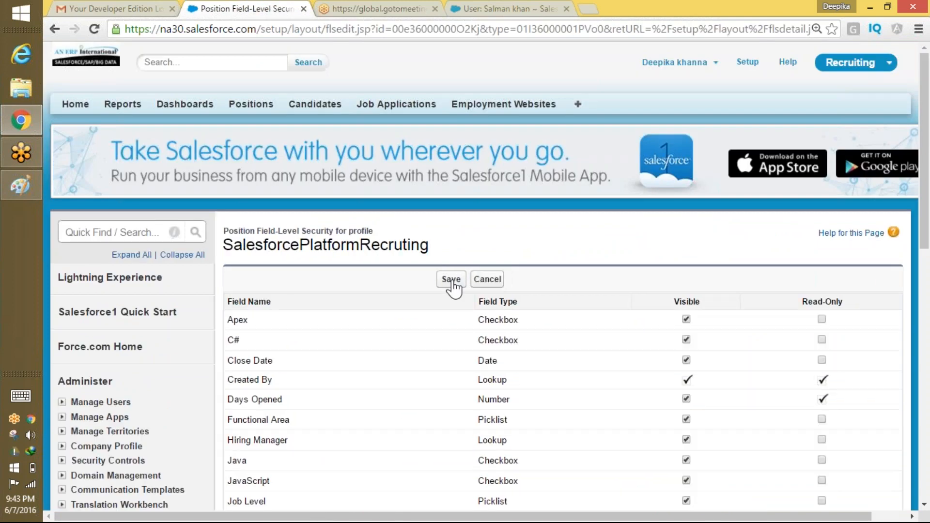
scroll(657, 230, "down", 3)
scroll(656, 230, "down", 5)
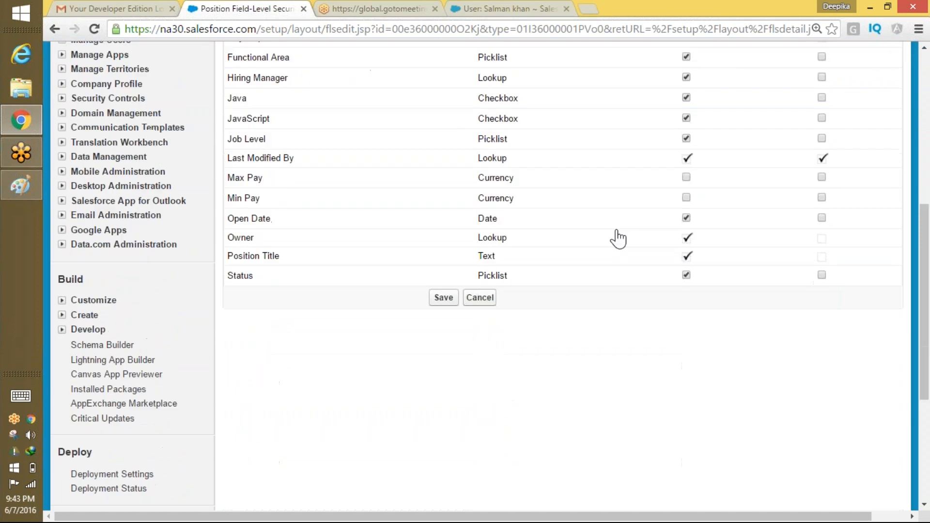
scroll(444, 368, "up", 1)
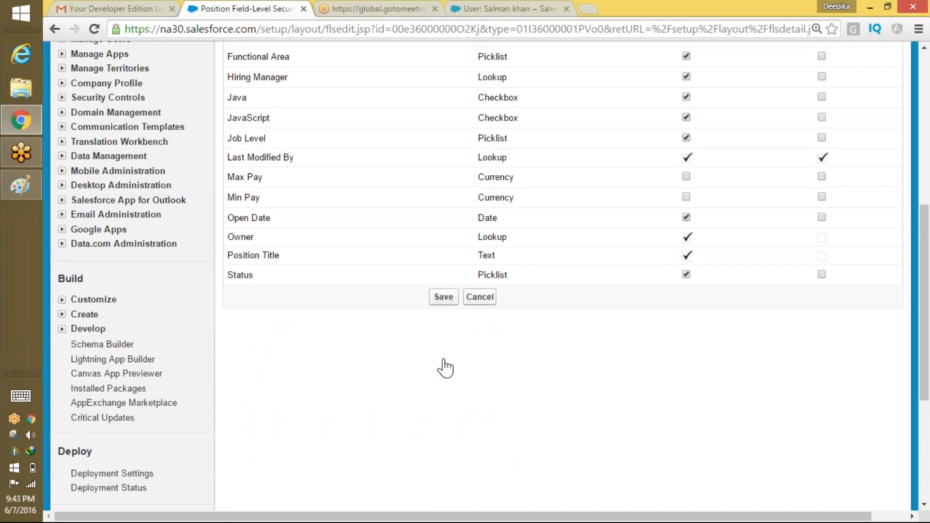
scroll(596, 388, "up", 2)
scroll(598, 388, "up", 2)
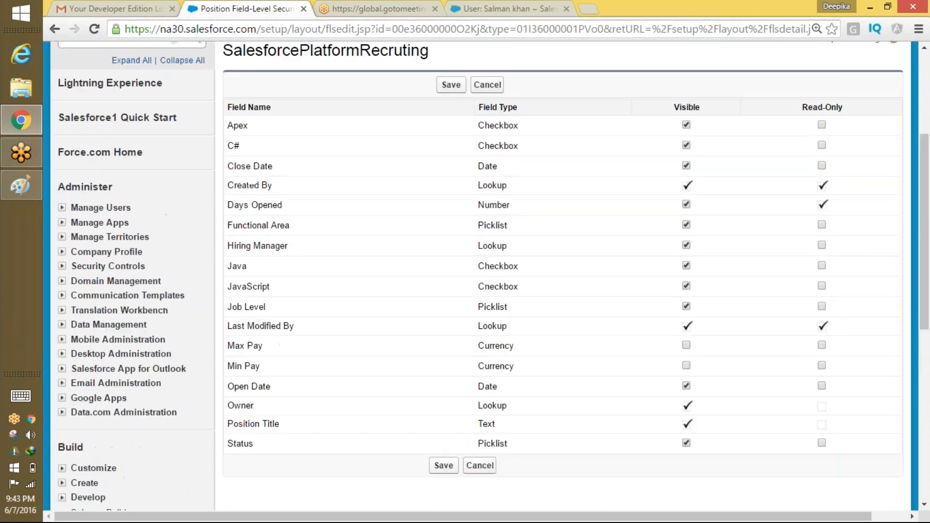
Mark Max Pay and Min Pay as read-only and save the field-level security.
left_click(822, 347)
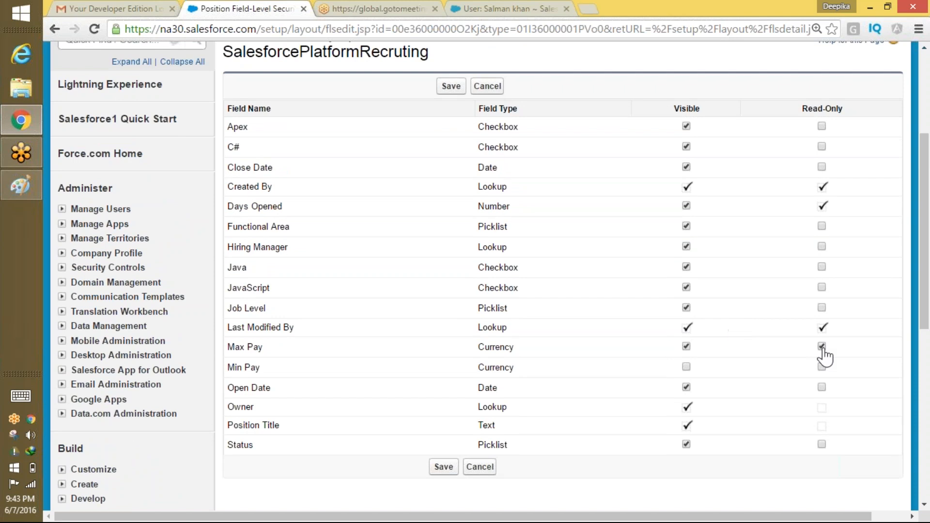
left_click(821, 367)
left_click(443, 467)
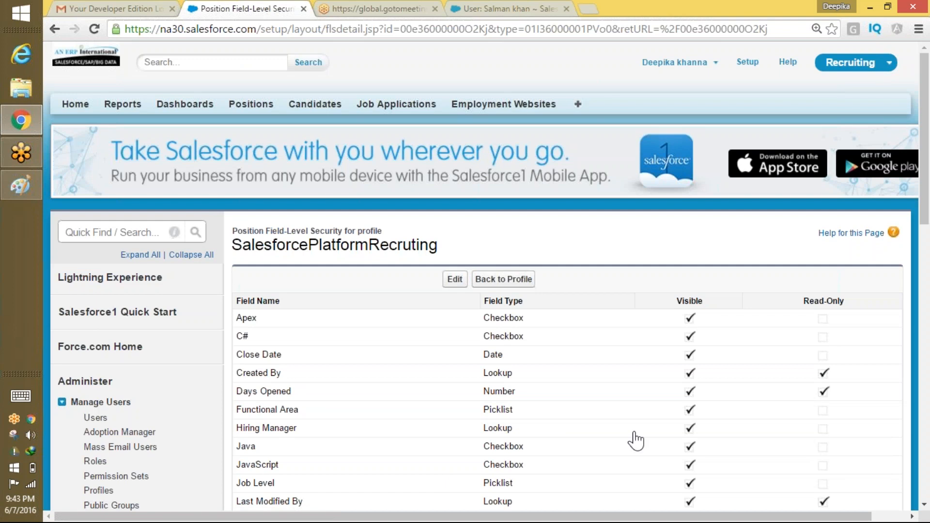
left_click(714, 63)
Log out, sign in as the other saved user and open the Salesforce Admin 1 position.
left_click(651, 141)
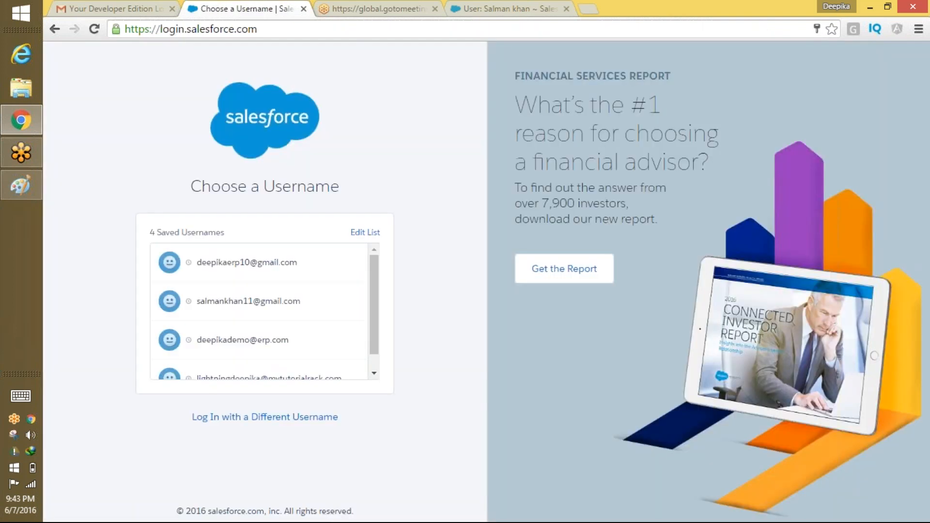
left_click(194, 298)
left_click(295, 326)
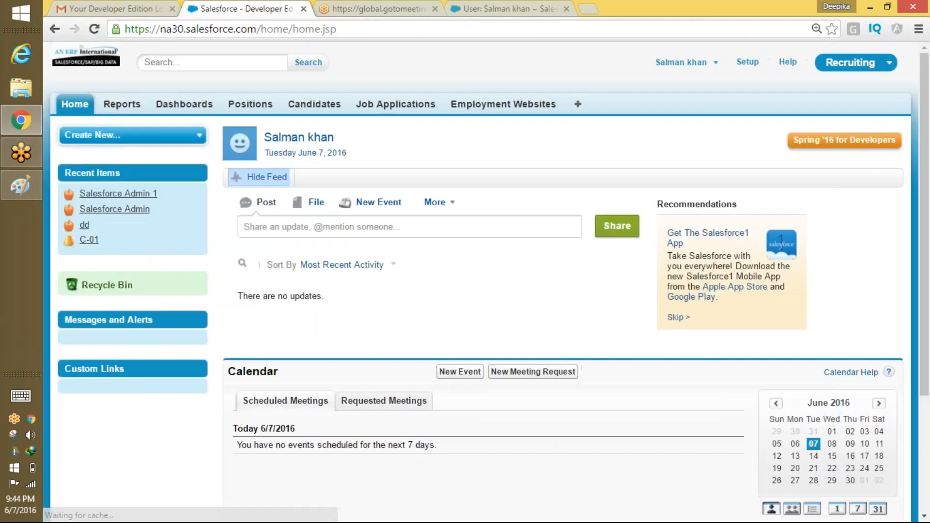
left_click(266, 113)
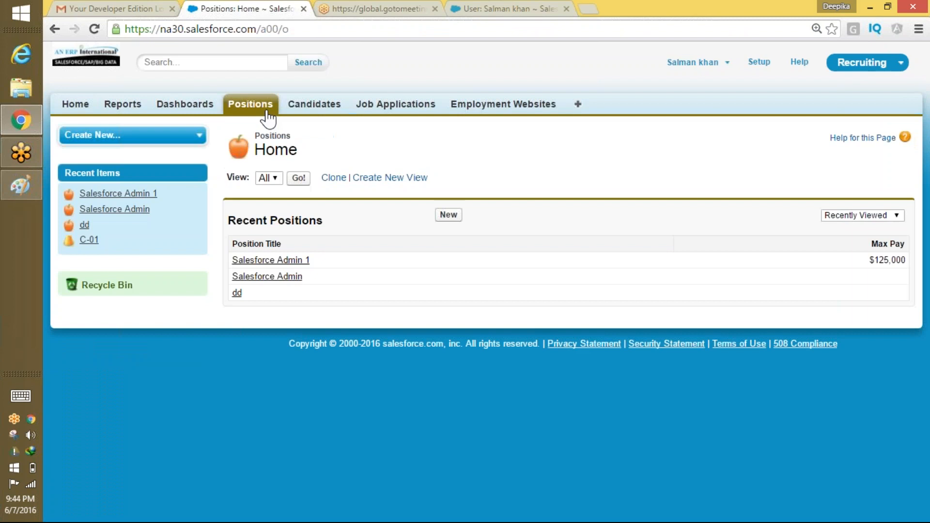
left_click(300, 262)
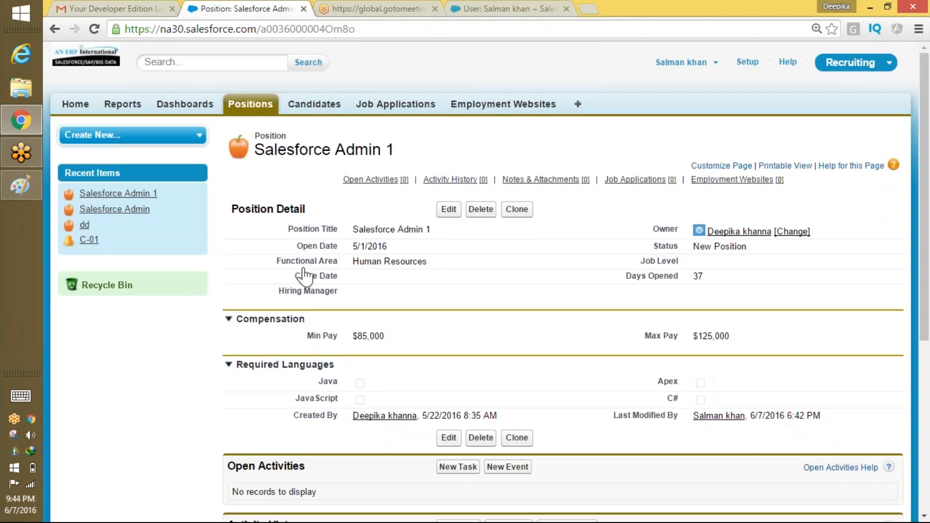
Edit the position to Job Level HR-200 and Status Open-Approved, then save.
scroll(304, 276, "down", 1)
left_click(449, 151)
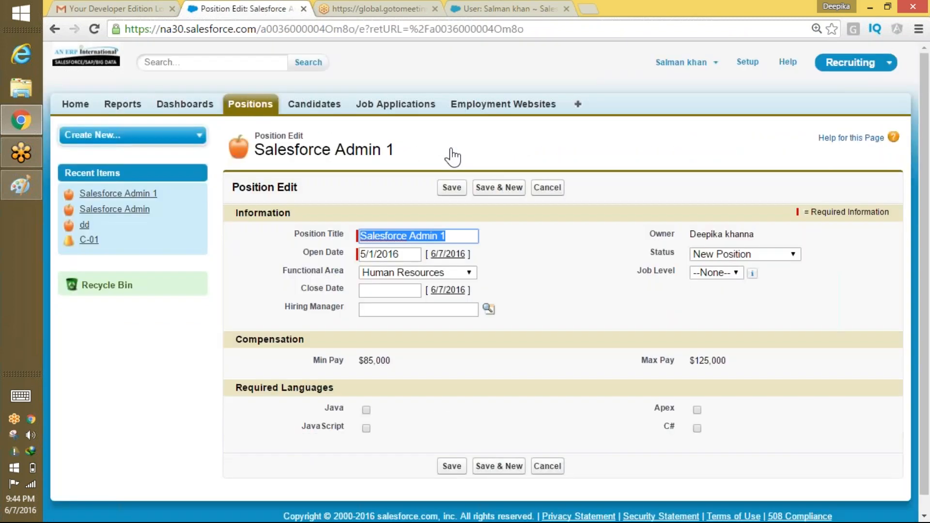
scroll(532, 242, "down", 1)
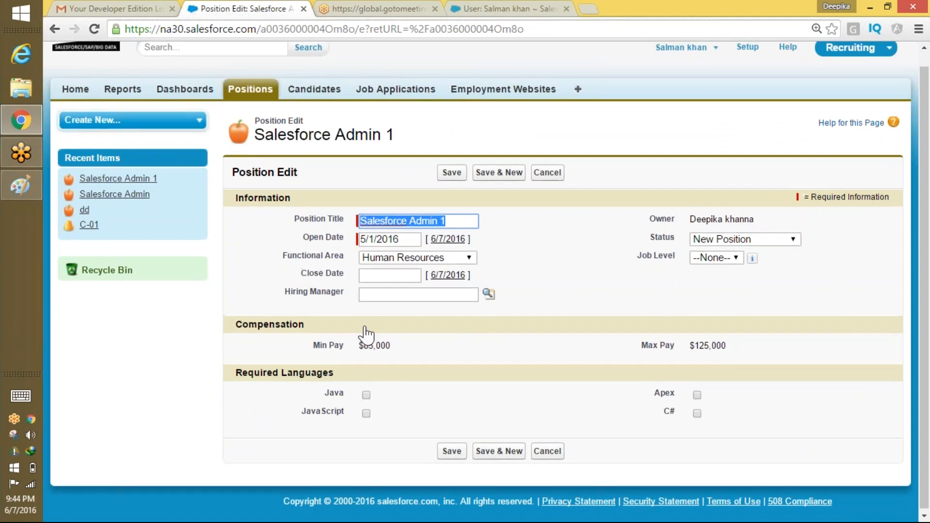
left_click(716, 256)
left_click(721, 294)
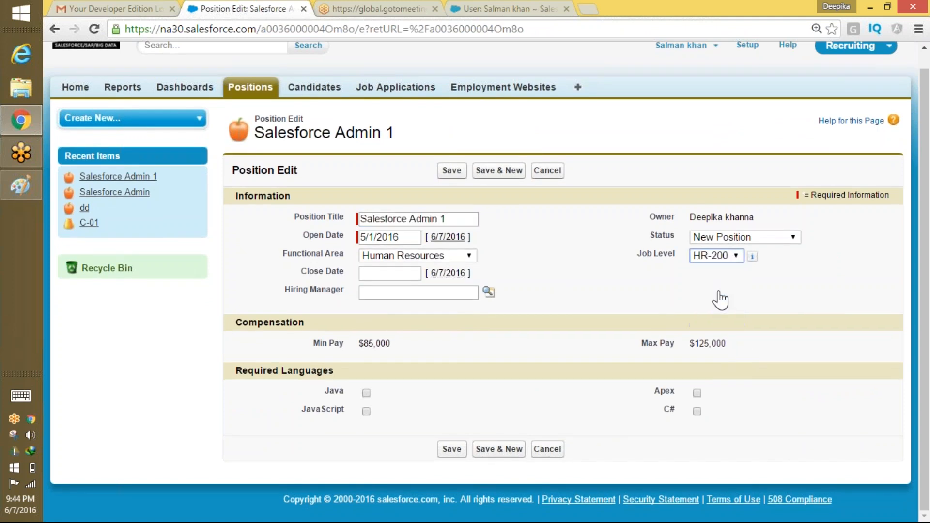
left_click(740, 236)
left_click(741, 292)
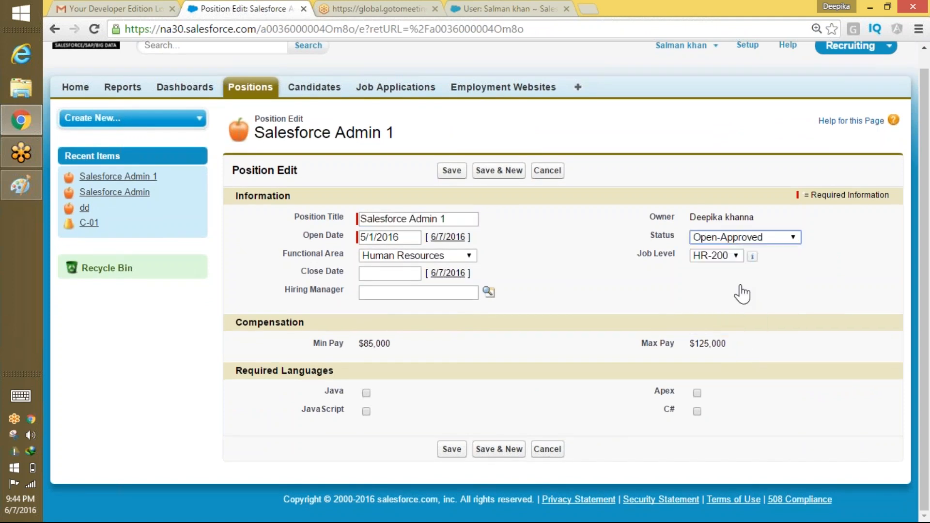
scroll(533, 349, "up", 1)
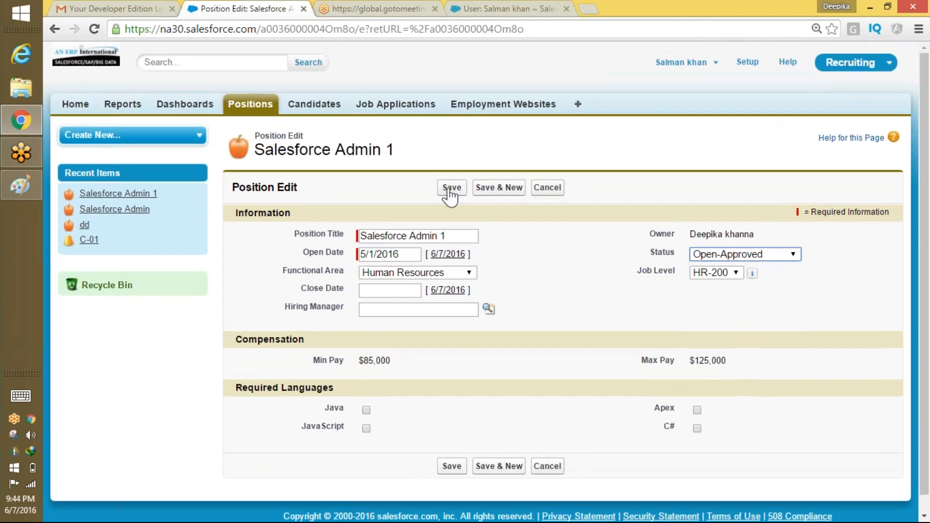
left_click(450, 189)
mouse_move(453, 180)
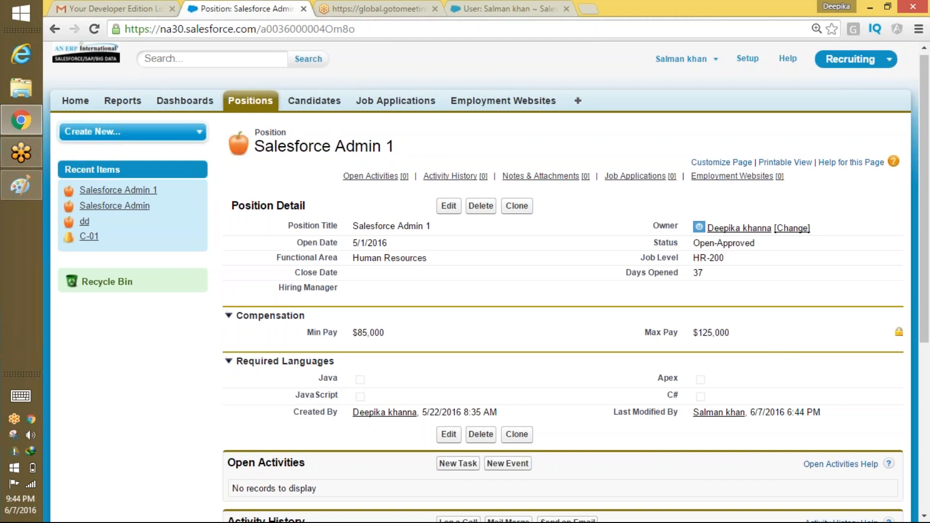
right_click(900, 346)
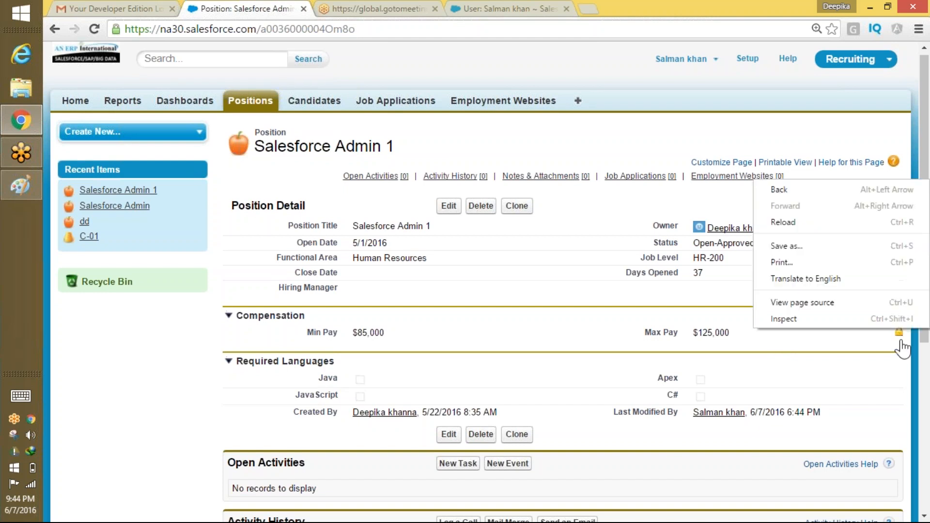
left_click(899, 347)
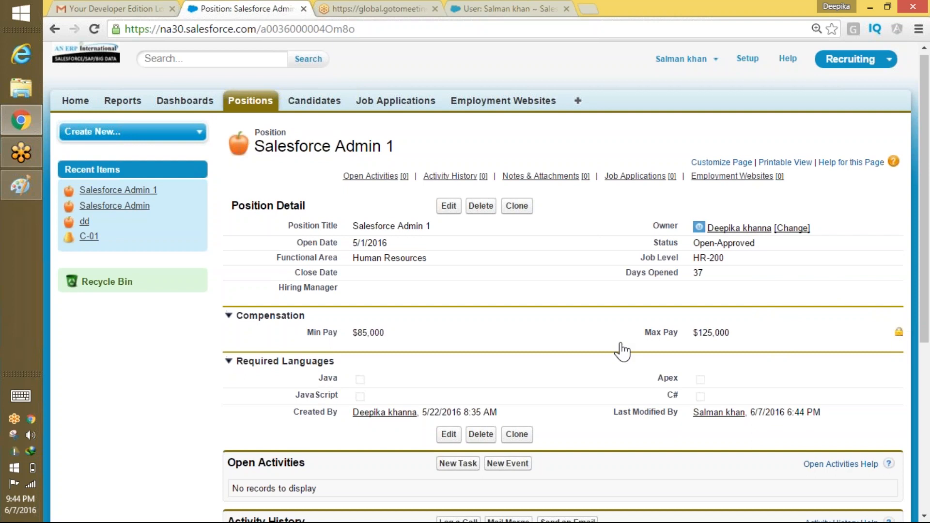
right_click(716, 283)
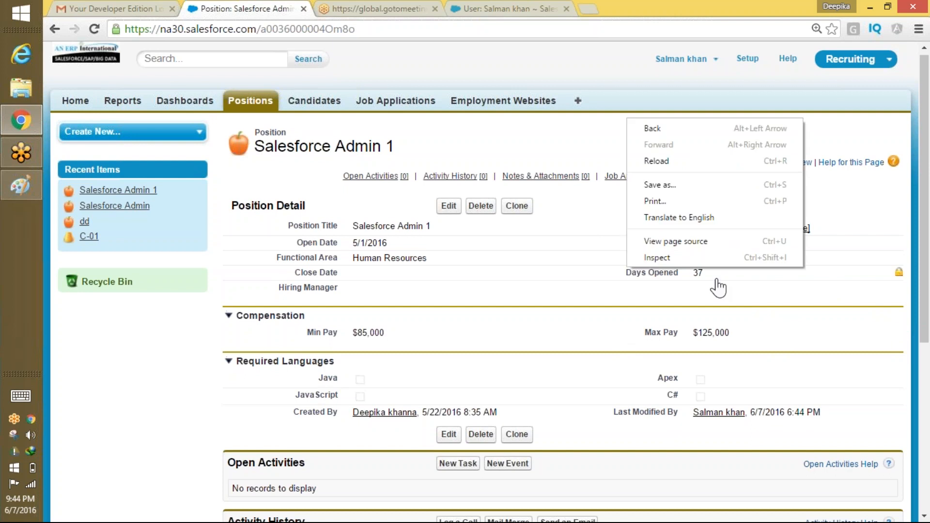
left_click(718, 286)
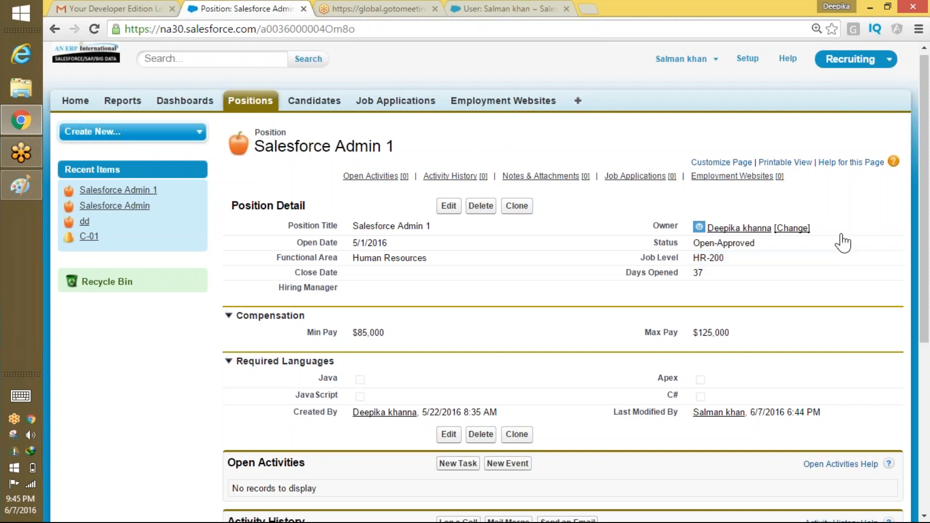
Log out of Salesforce and sign back in with a saved account.
left_click(681, 58)
left_click(666, 114)
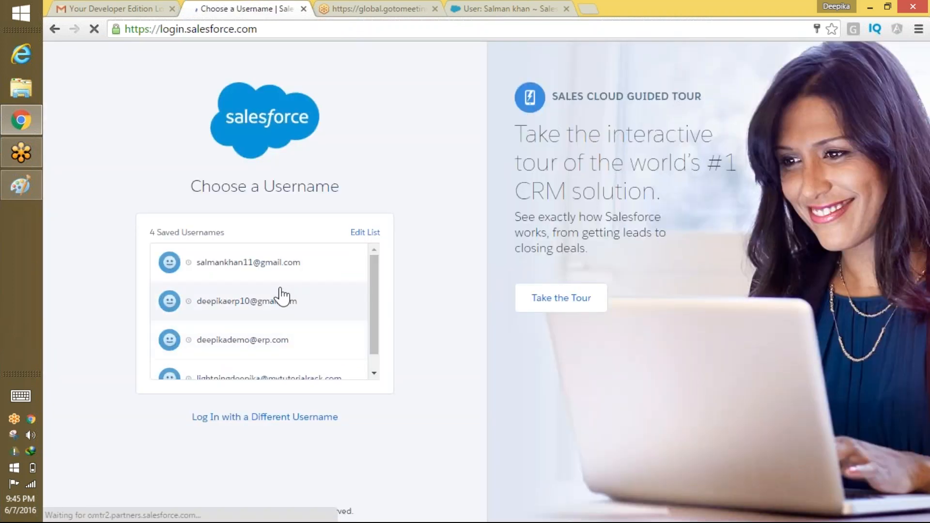
left_click(263, 310)
left_click(248, 318)
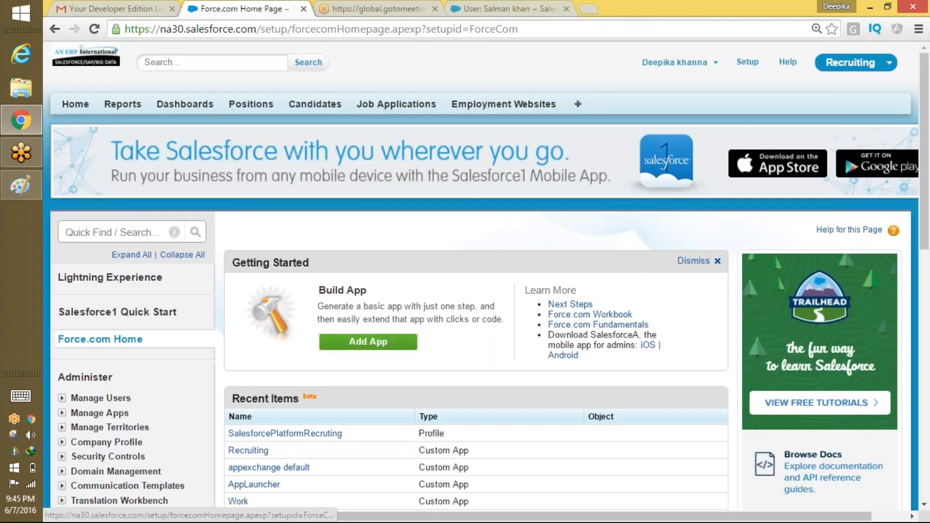
Open the SalesforcePlatformRecruting profile's Position field-level security for editing.
left_click(327, 434)
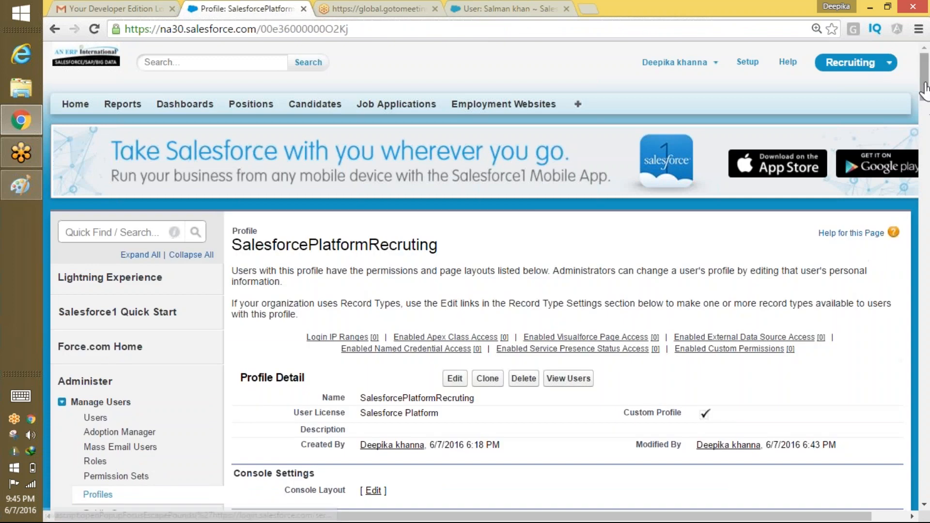
left_click_drag(925, 89, 924, 106)
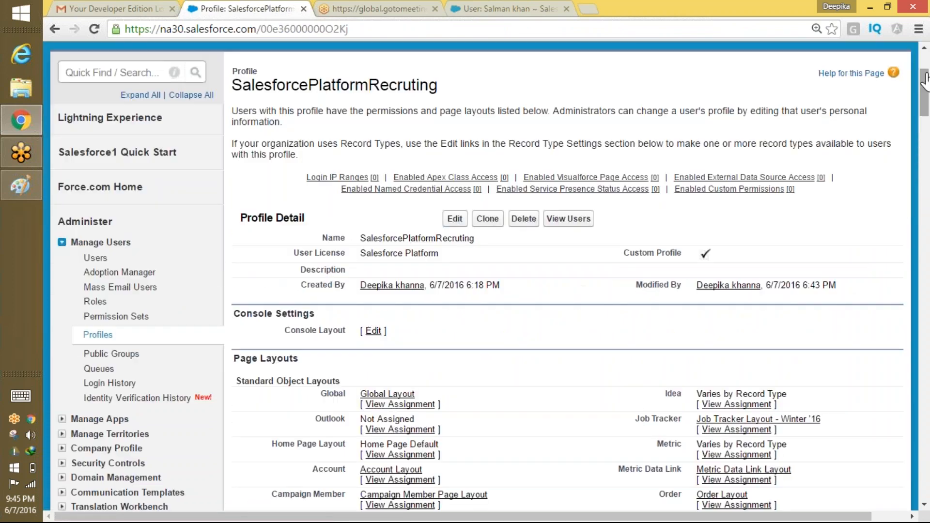
scroll(581, 274, "down", 15)
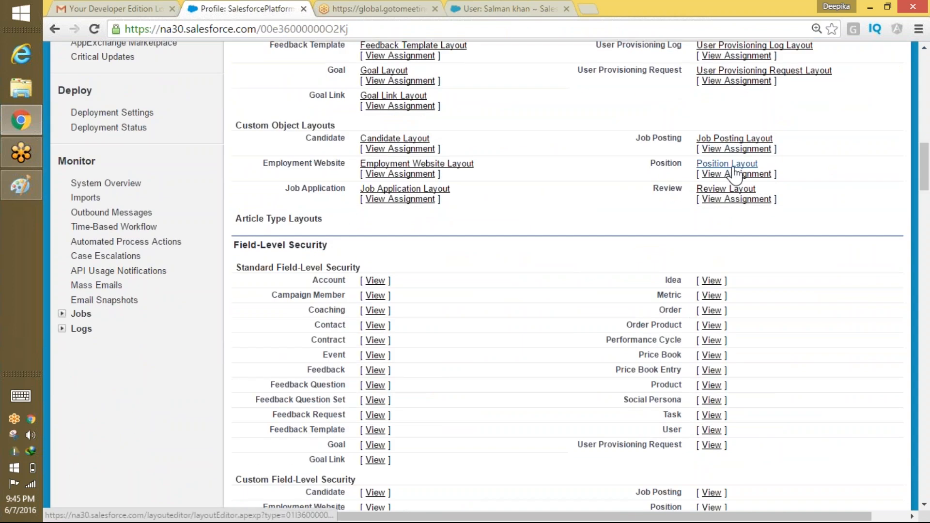
scroll(913, 225, "down", 6)
scroll(912, 226, "down", 5)
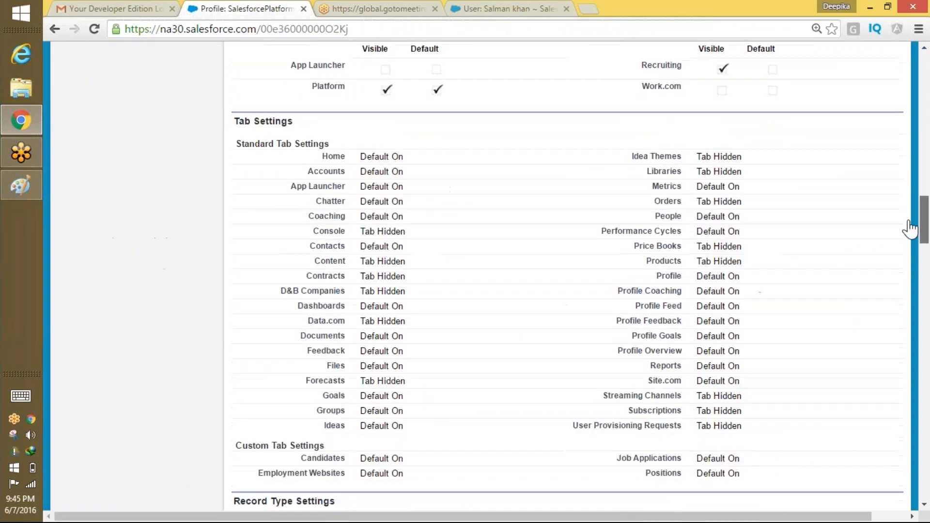
scroll(912, 226, "up", 11)
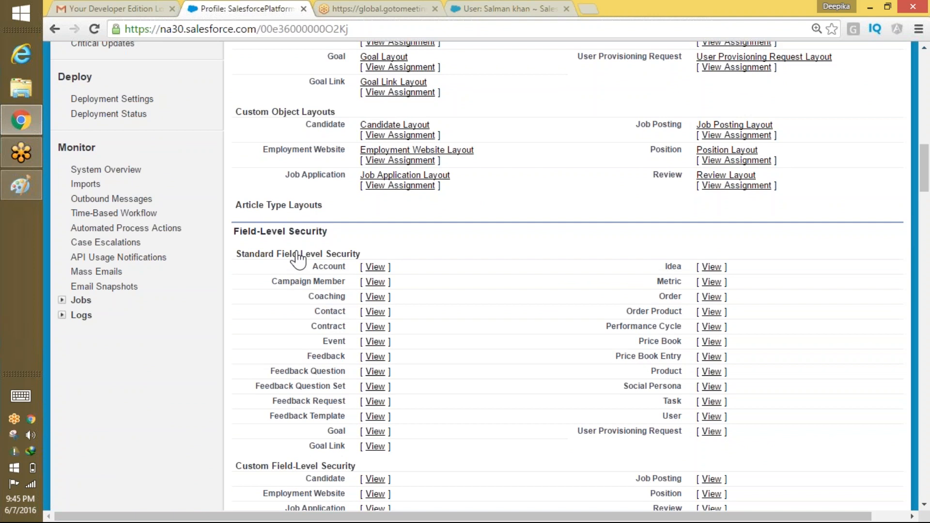
left_click_drag(319, 231, 238, 240)
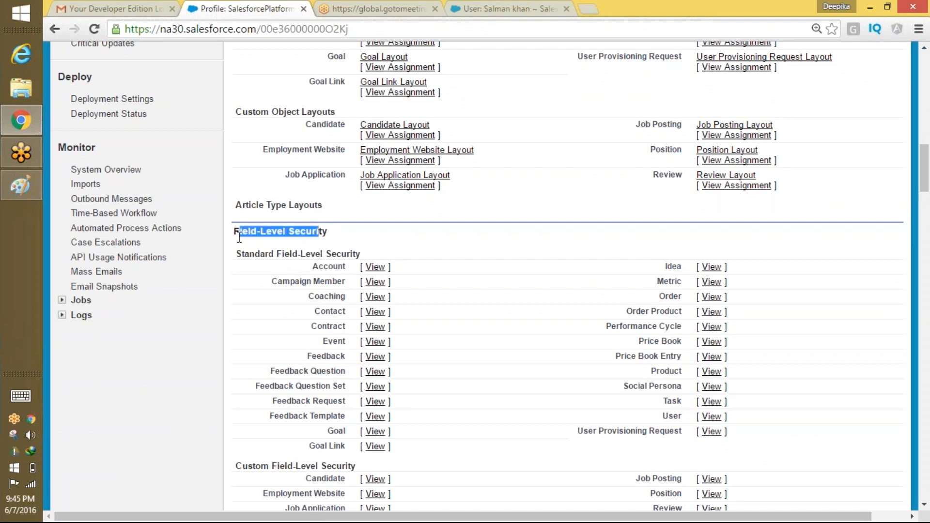
scroll(924, 206, "down", 10)
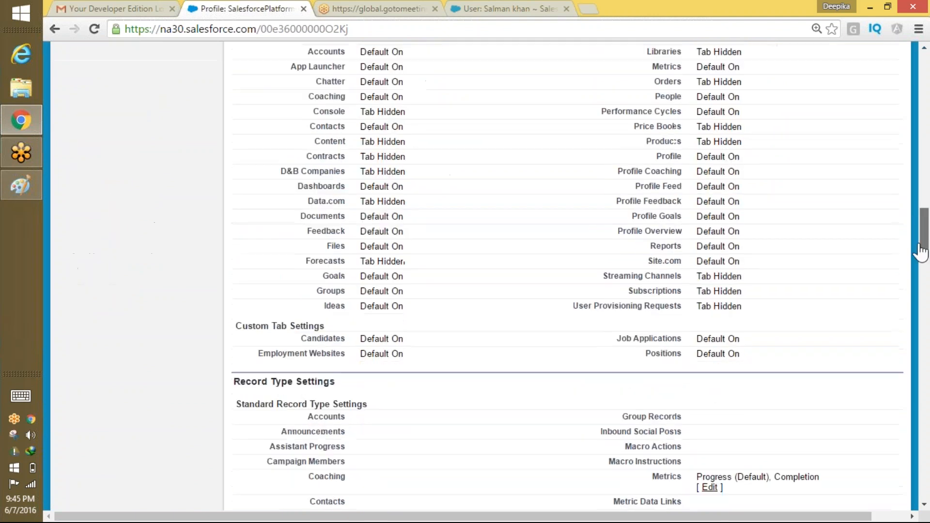
scroll(925, 206, "up", 6)
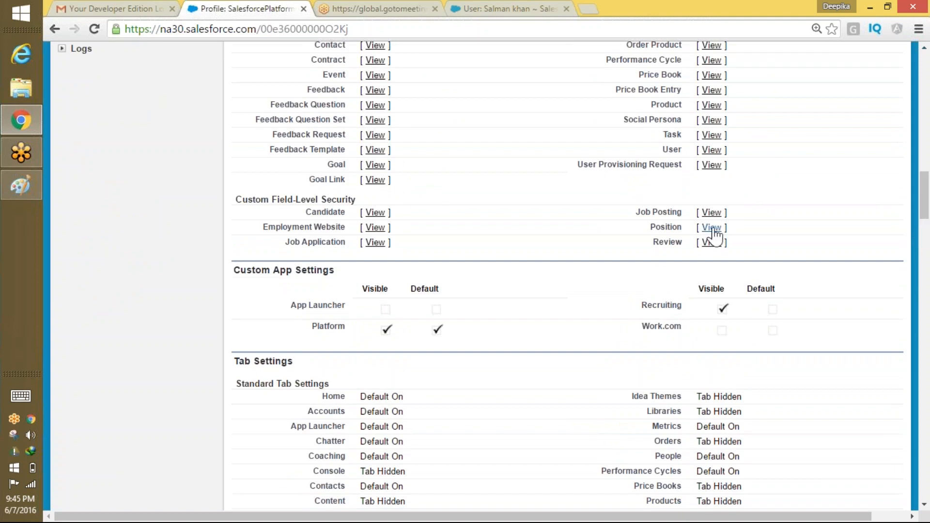
left_click(712, 227)
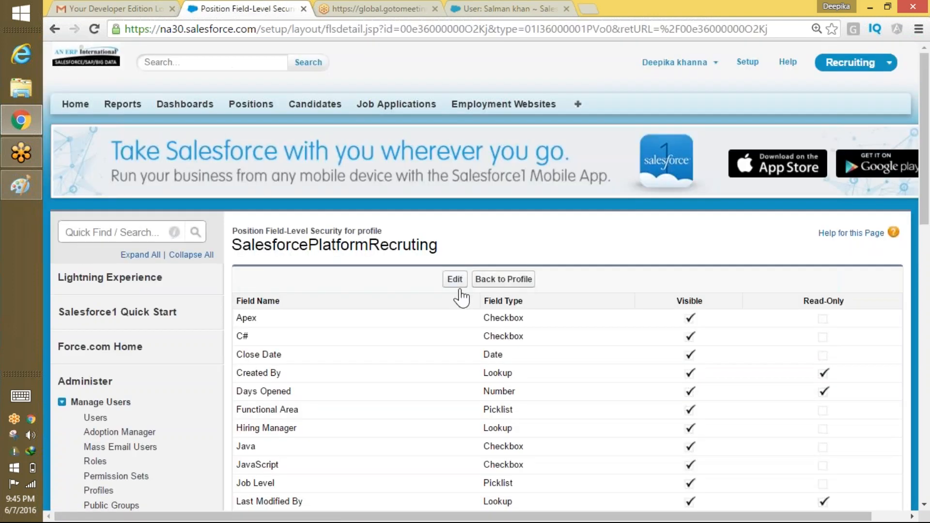
left_click(455, 280)
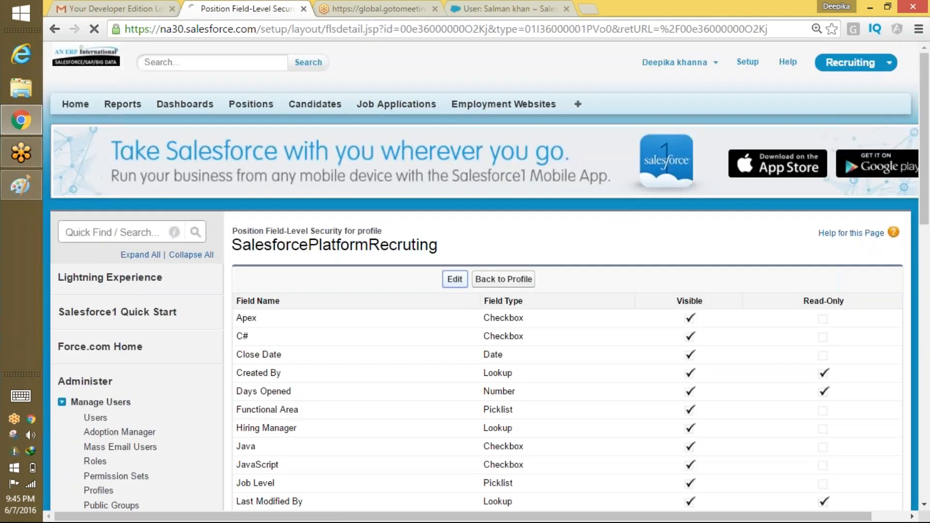
Untick Visible for Min Pay, leave Max Pay visible, and save the Position field-level security.
left_click_drag(923, 159, 898, 286)
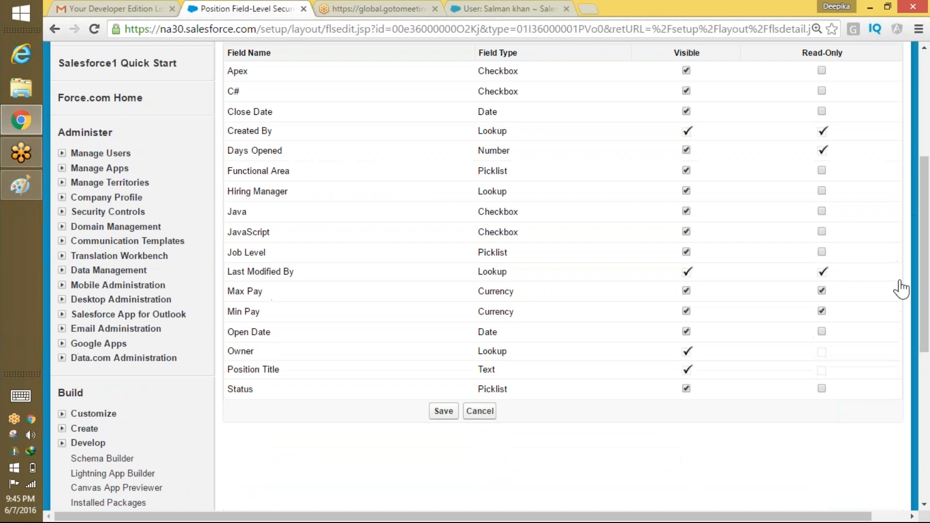
left_click(686, 291)
left_click(685, 311)
left_click(686, 291)
left_click(440, 413)
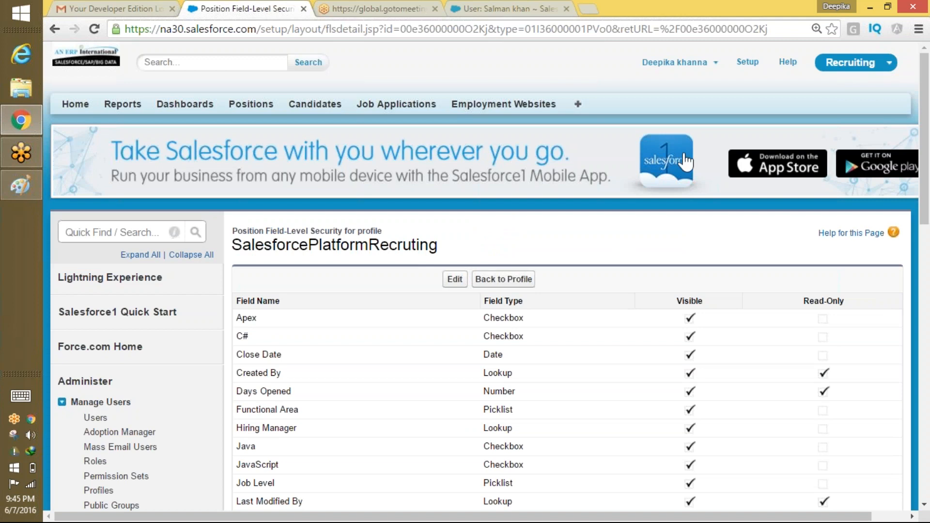
left_click(712, 68)
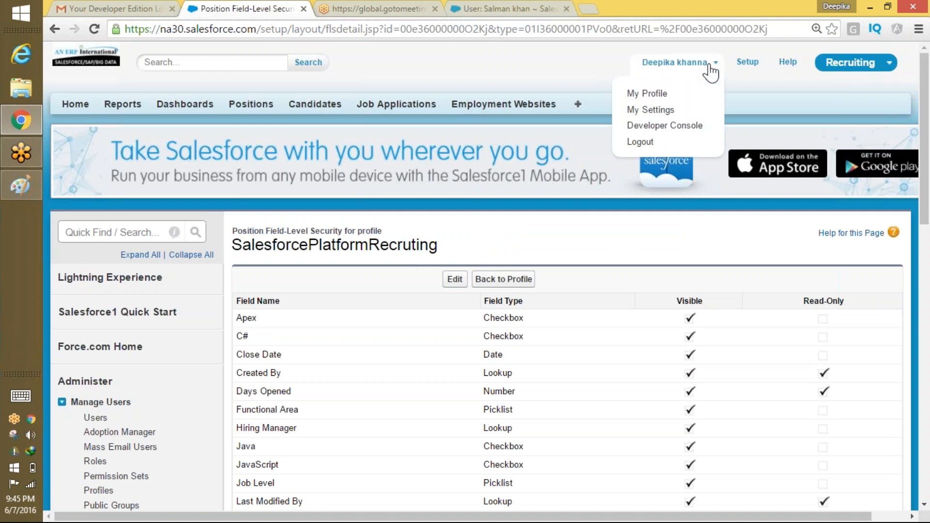
Log out, replace the saved username with the other user's and sign in.
left_click(649, 142)
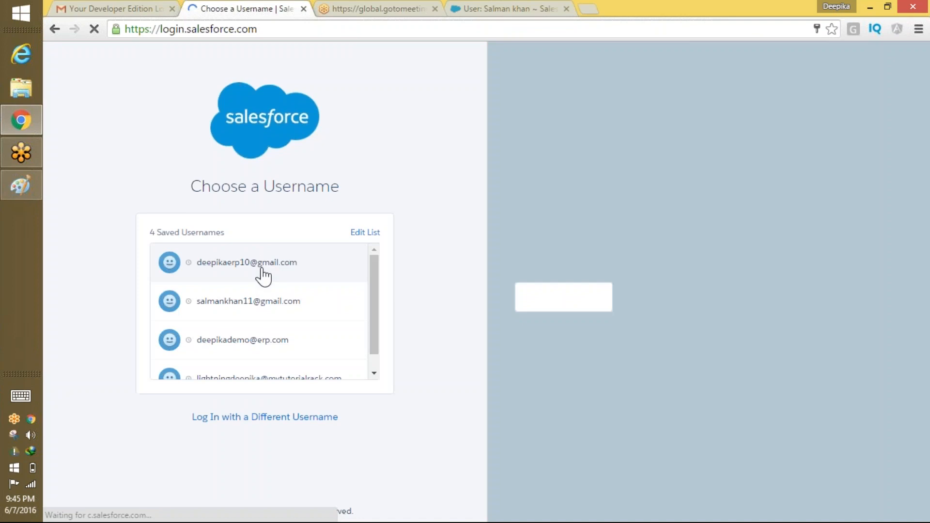
left_click(265, 271)
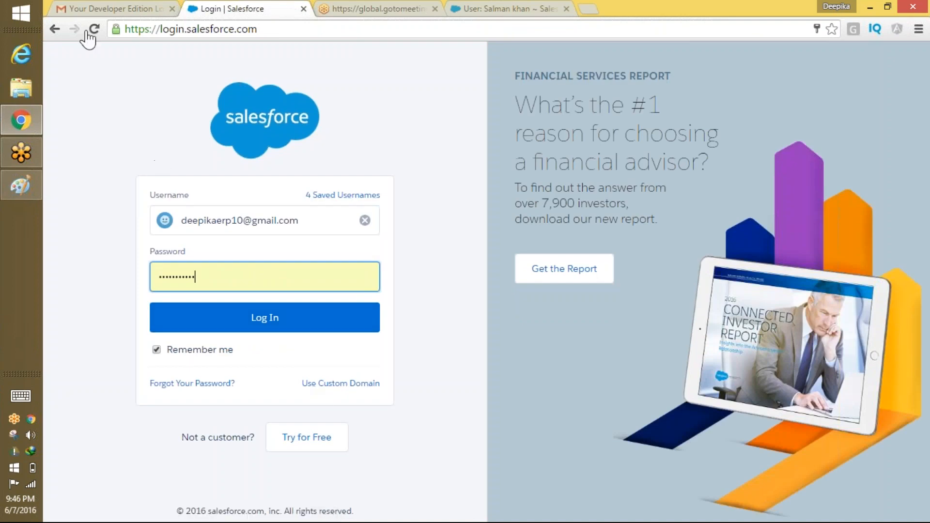
left_click_drag(327, 231, 167, 220)
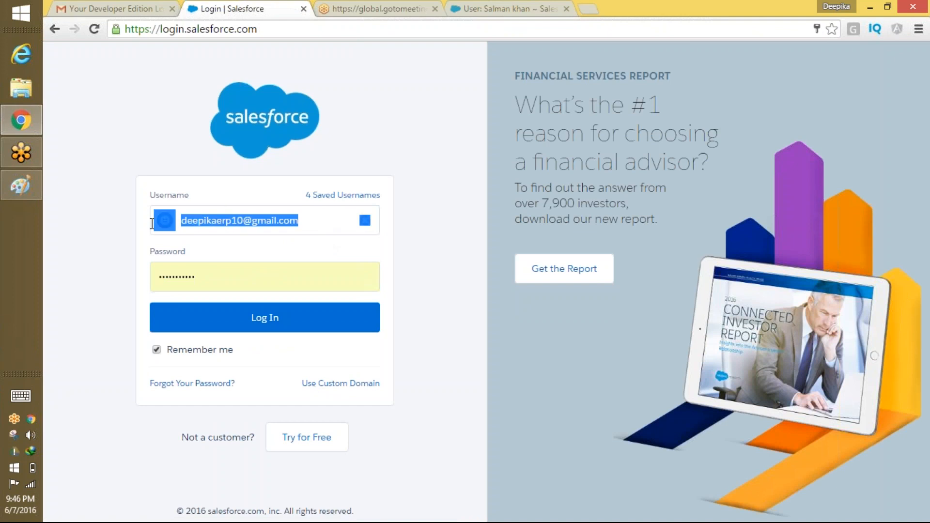
left_click(217, 237)
key("ctrl+a")
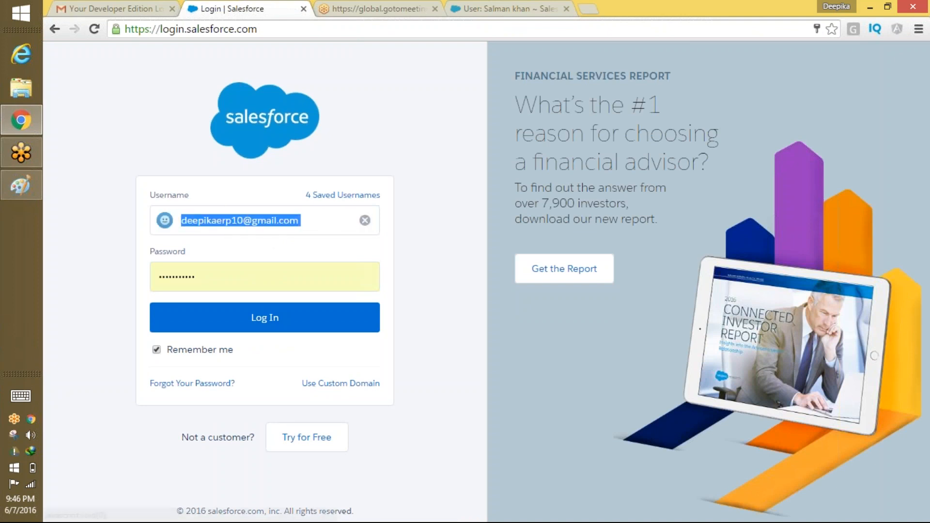
left_click(364, 220)
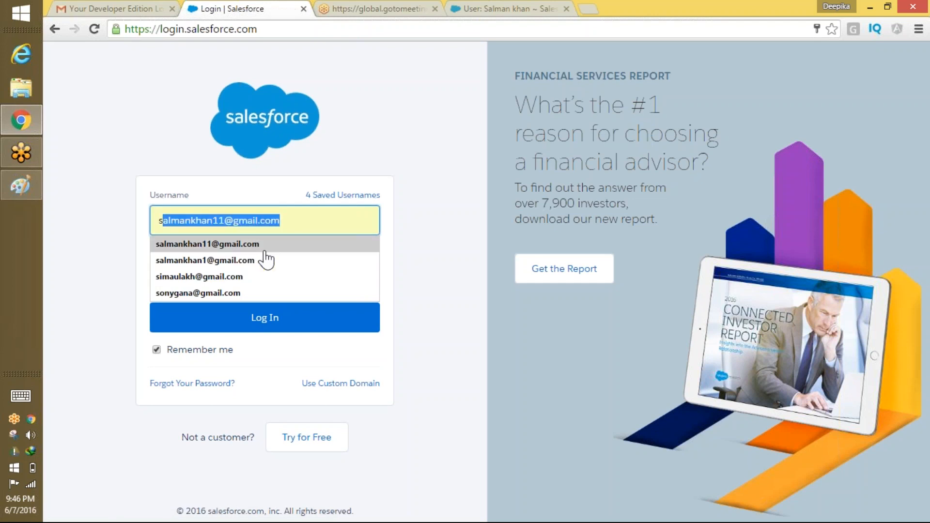
left_click(263, 247)
left_click(263, 314)
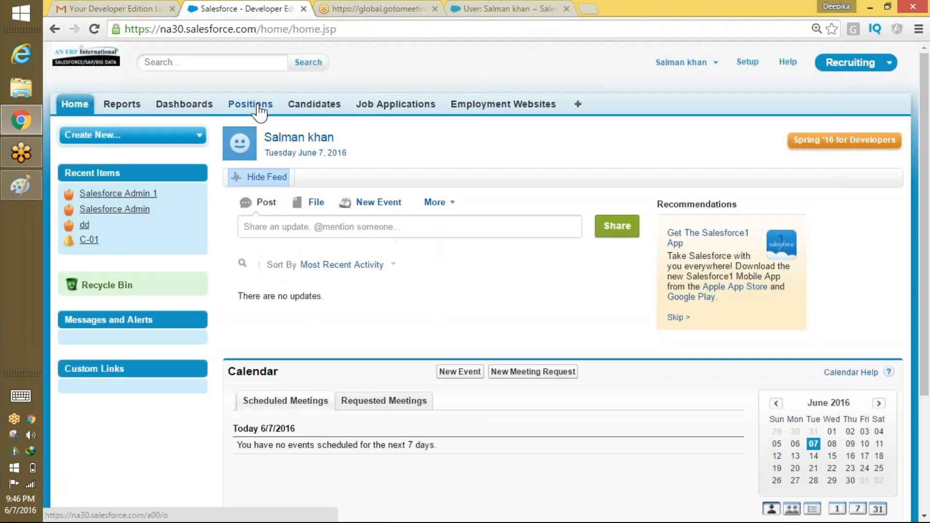
Edit Salesforce Admin 1, appending 0 to make Min Pay 85,0000 and Max Pay 125,0000.
left_click(260, 111)
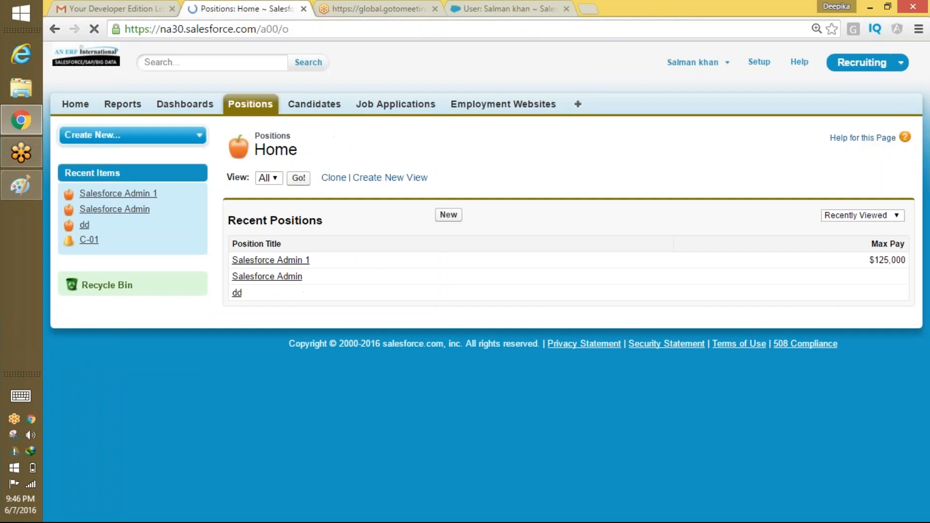
left_click(276, 263)
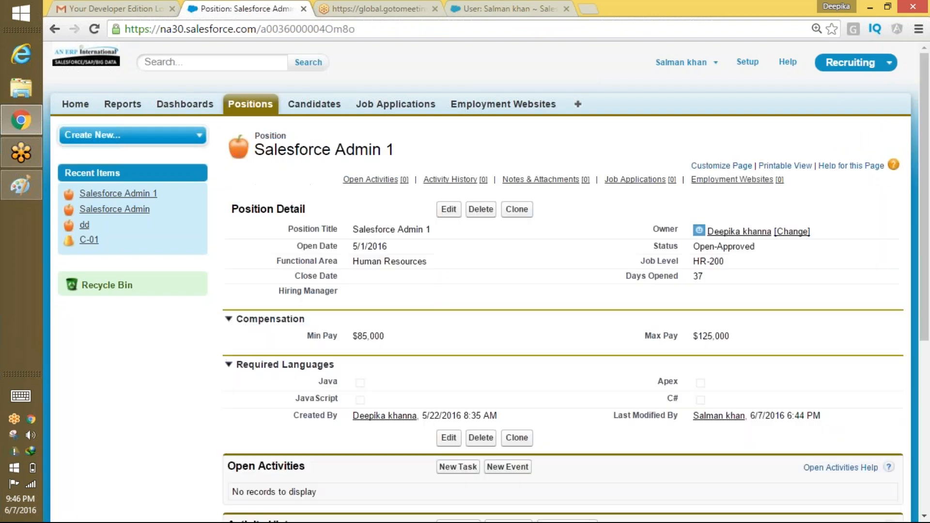
double_click(557, 338)
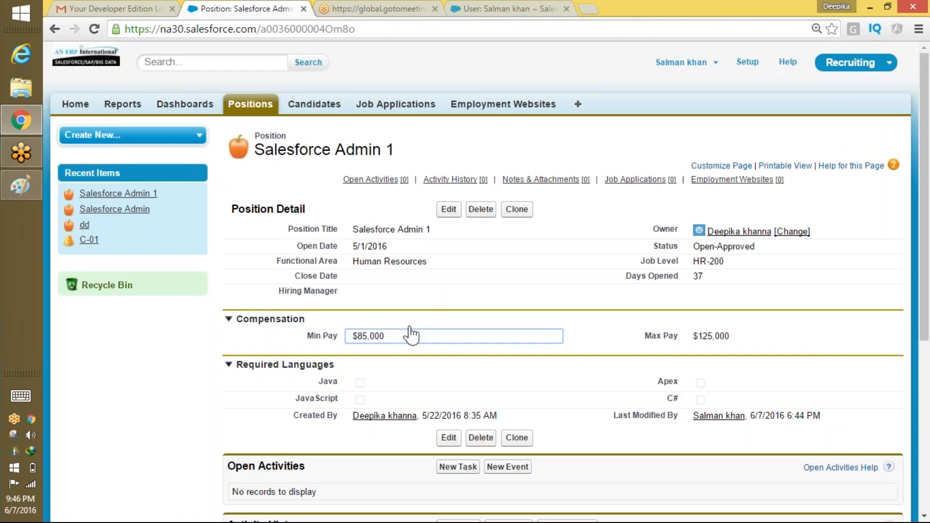
left_click(449, 209)
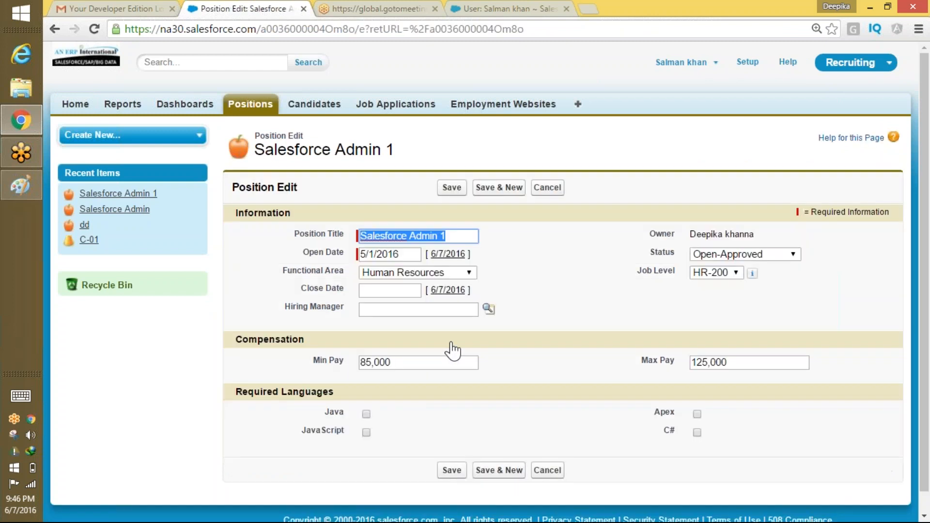
left_click(416, 362)
type("0")
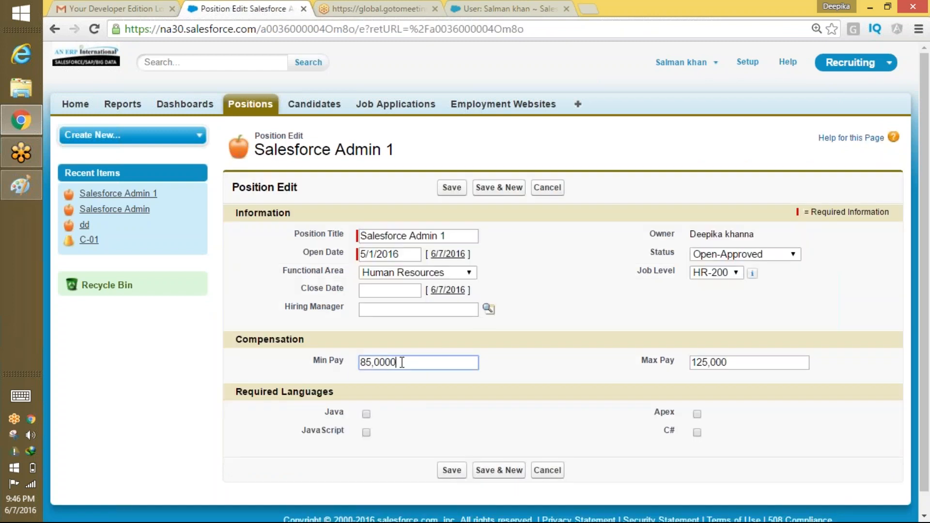
left_click(723, 361)
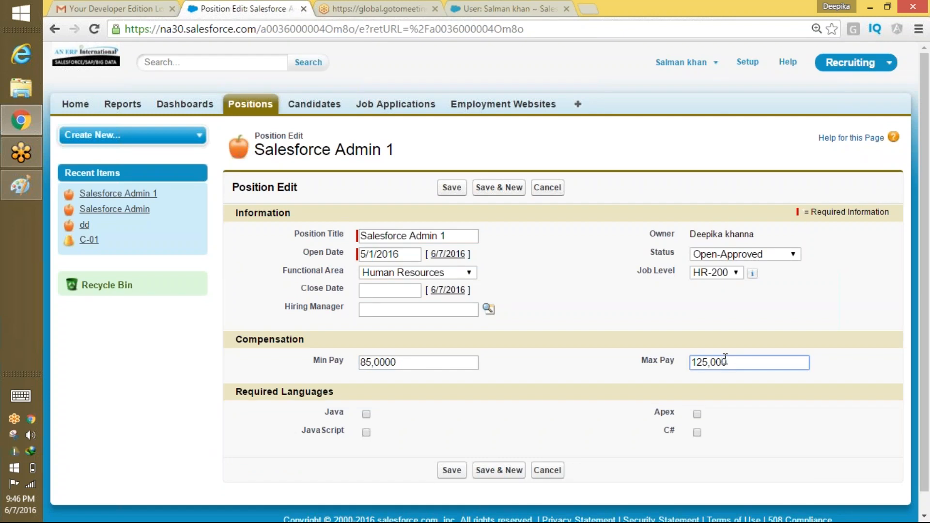
type("0")
left_click(452, 188)
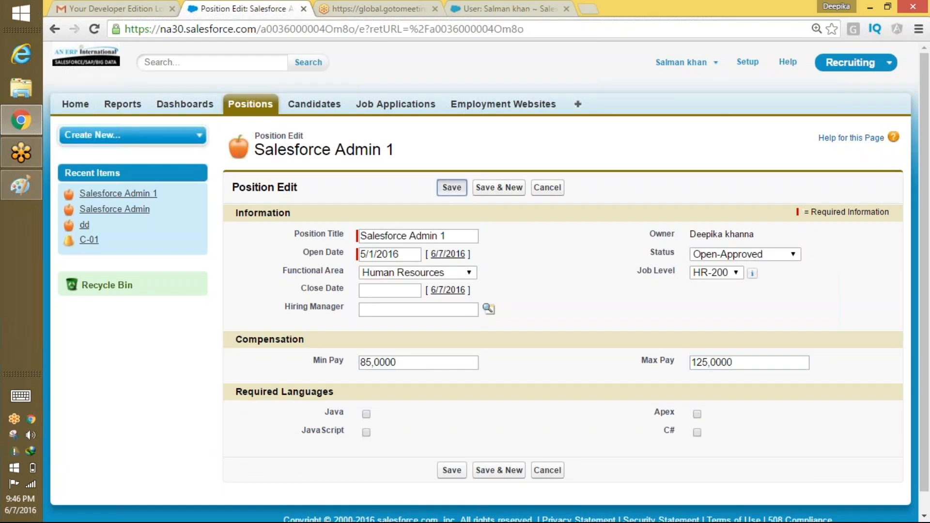
Review the saved Salesforce Admin 1 with Min Pay $850,000 and Max Pay $1,250,000.
mouse_move(450, 180)
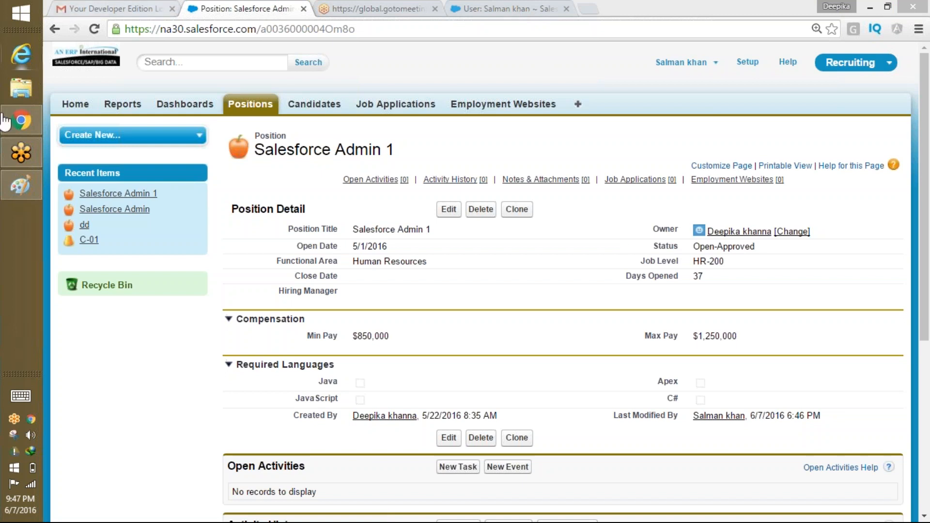
left_click(24, 193)
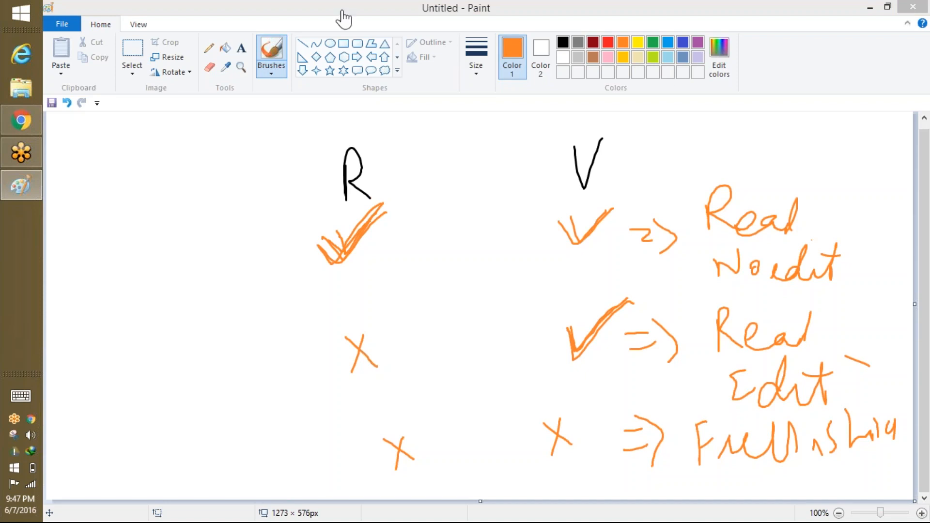
Start a new blank Paint canvas, discarding the R/V sketch without saving.
left_click(78, 24)
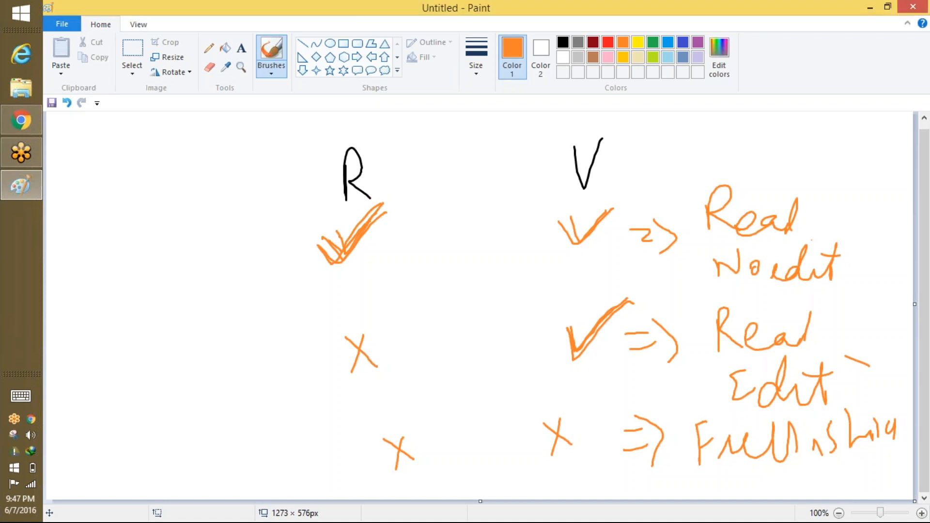
left_click(62, 23)
left_click(65, 36)
left_click(526, 276)
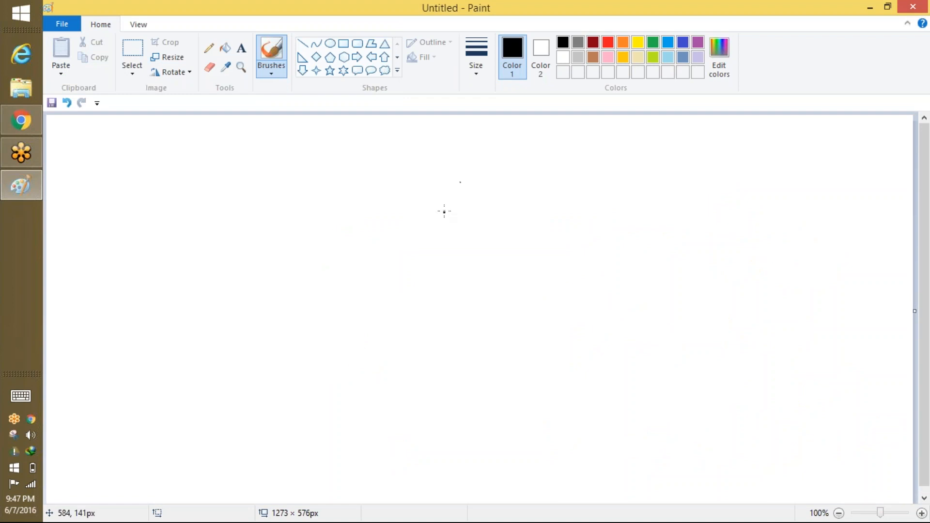
Draw four black stick figures in a two-by-two arrangement.
left_click_drag(467, 174, 467, 176)
left_click_drag(478, 214, 473, 241)
left_click_drag(476, 237, 504, 235)
left_click_drag(589, 155, 588, 183)
left_click_drag(602, 201, 602, 225)
left_click_drag(597, 224, 628, 221)
left_click_drag(530, 295, 545, 341)
left_click_drag(531, 346, 551, 340)
mouse_move(622, 275)
left_mouse_down()
mouse_move(619, 296)
mouse_move(622, 275)
left_mouse_up()
mouse_move(626, 308)
left_mouse_down()
mouse_move(634, 334)
mouse_move(615, 332)
left_mouse_up()
left_click_drag(619, 323, 645, 328)
In blue, draw arrows from the two right-hand figures to a 'same Prof' note.
left_click(682, 43)
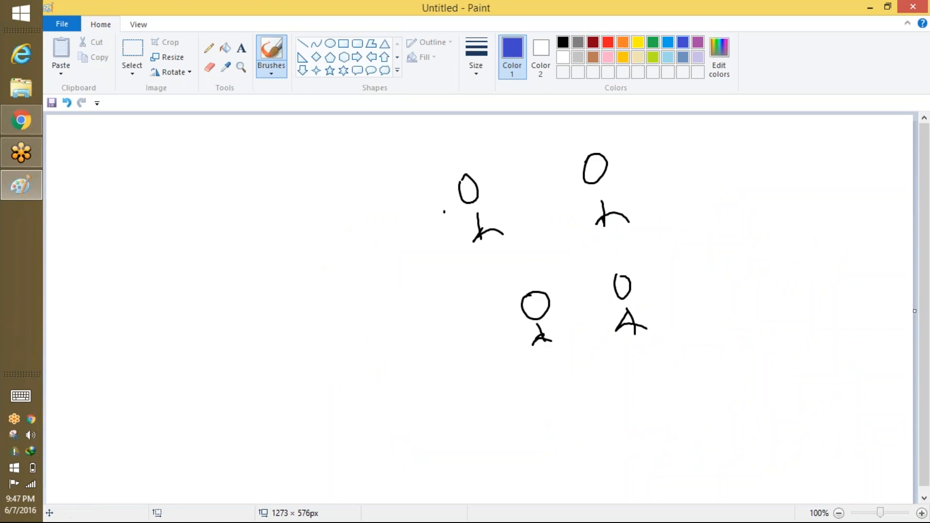
mouse_move(650, 167)
left_mouse_down()
mouse_move(685, 169)
mouse_move(685, 180)
left_mouse_up()
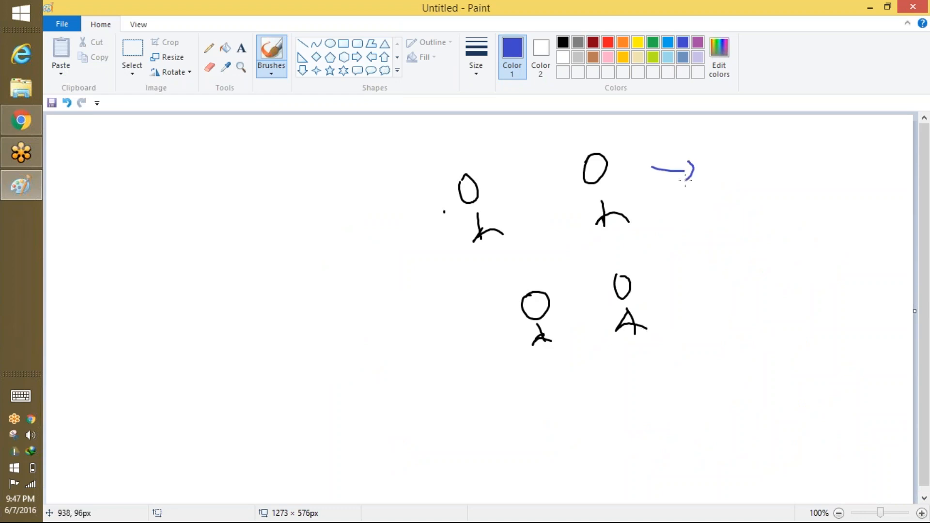
left_click_drag(652, 271, 679, 234)
mouse_move(725, 182)
left_mouse_down()
mouse_move(719, 203)
mouse_move(803, 193)
left_mouse_up()
mouse_move(813, 201)
left_mouse_down()
mouse_move(814, 160)
mouse_move(823, 183)
mouse_move(875, 186)
left_mouse_up()
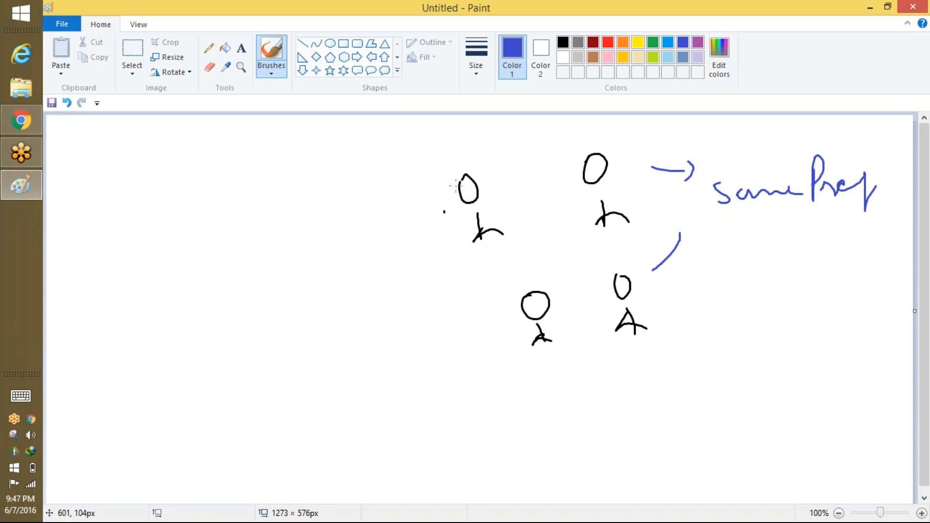
Label the figures J, S, P and R, underline 'same Prof' and write 'QA' below.
left_click_drag(486, 173, 498, 193)
left_click_drag(628, 157, 620, 179)
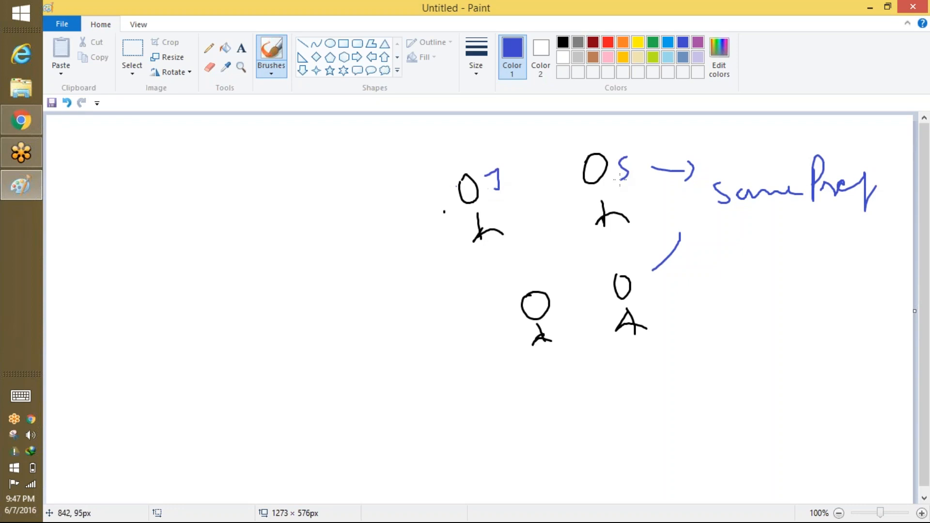
mouse_move(554, 267)
left_mouse_down()
mouse_move(562, 293)
mouse_move(558, 282)
left_mouse_up()
mouse_move(650, 277)
left_mouse_down()
mouse_move(656, 299)
mouse_move(680, 294)
left_mouse_up()
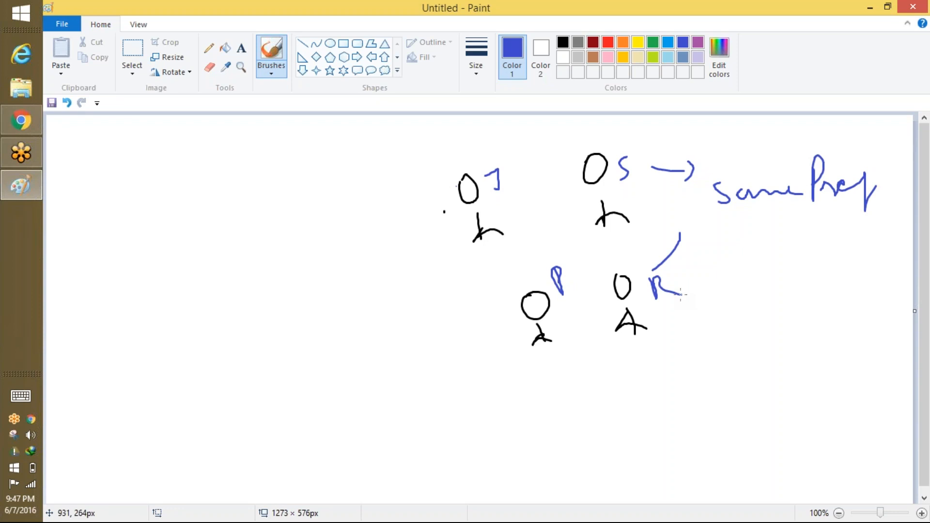
left_click_drag(738, 224, 862, 212)
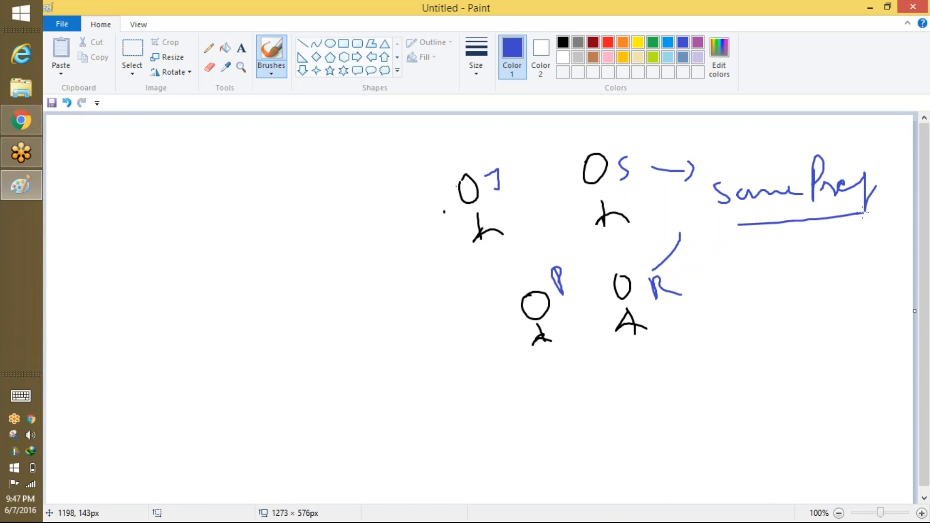
mouse_move(762, 256)
left_mouse_down()
mouse_move(813, 253)
mouse_move(825, 240)
left_mouse_up()
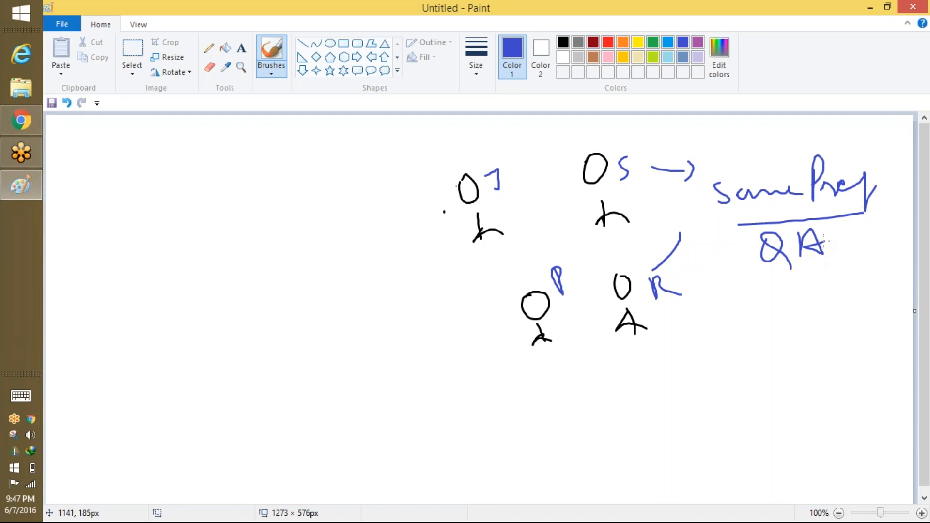
Circle the lower-left stick figure in green with a looping outline.
left_click(652, 42)
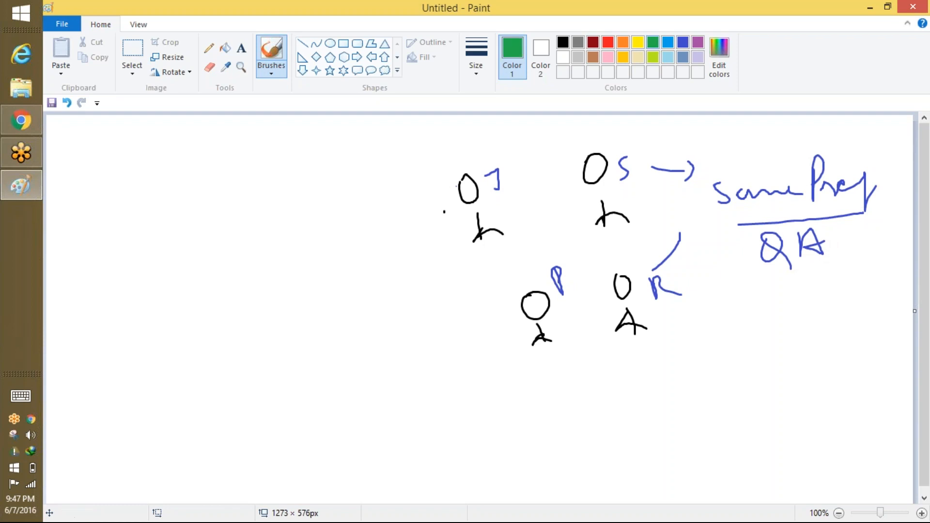
mouse_move(552, 265)
left_mouse_down()
mouse_move(506, 310)
mouse_move(565, 275)
left_mouse_up()
mouse_move(508, 296)
left_mouse_down()
mouse_move(421, 318)
mouse_move(404, 292)
left_mouse_up()
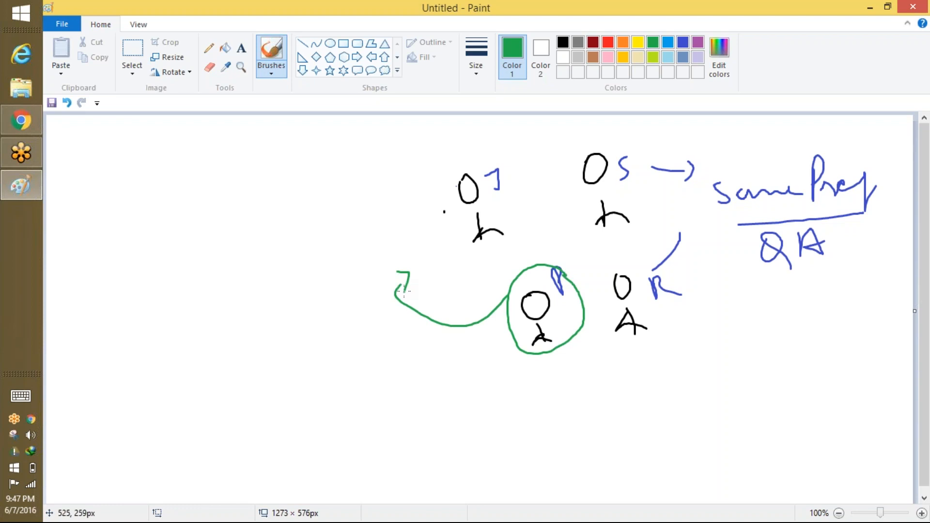
mouse_move(550, 259)
left_mouse_down()
mouse_move(579, 352)
mouse_move(560, 263)
mouse_move(502, 321)
left_mouse_up()
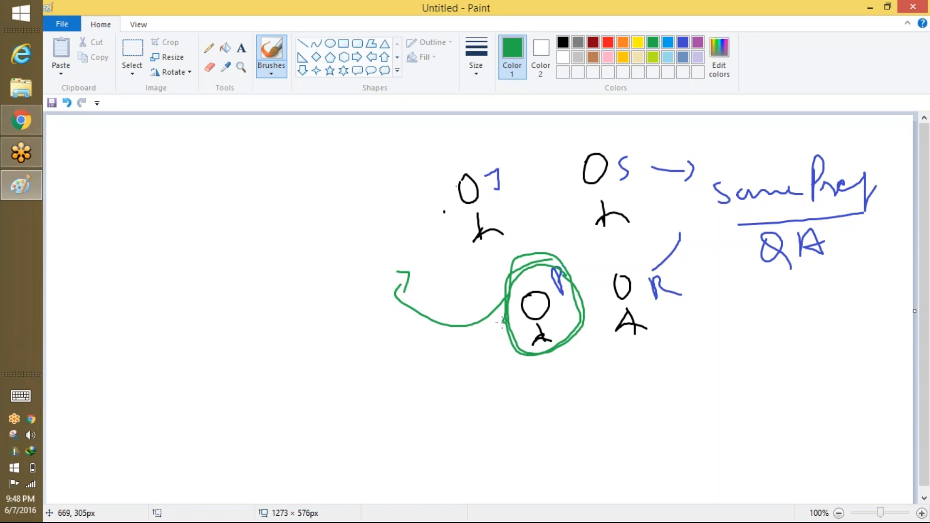
left_click_drag(516, 189, 521, 189)
left_click(618, 293)
left_click(592, 181)
Write bulleted green notes 'macAM' and 'RMS' below QA, underlining RMS.
mouse_move(718, 296)
left_mouse_down()
mouse_move(737, 318)
mouse_move(781, 298)
mouse_move(790, 317)
mouse_move(804, 306)
left_mouse_up()
mouse_move(818, 296)
left_mouse_down()
mouse_move(812, 306)
mouse_move(864, 273)
left_mouse_up()
mouse_move(727, 334)
left_mouse_down()
mouse_move(734, 353)
mouse_move(764, 339)
mouse_move(779, 347)
left_mouse_up()
mouse_move(781, 330)
left_mouse_down()
mouse_move(800, 346)
mouse_move(819, 326)
mouse_move(866, 344)
left_mouse_up()
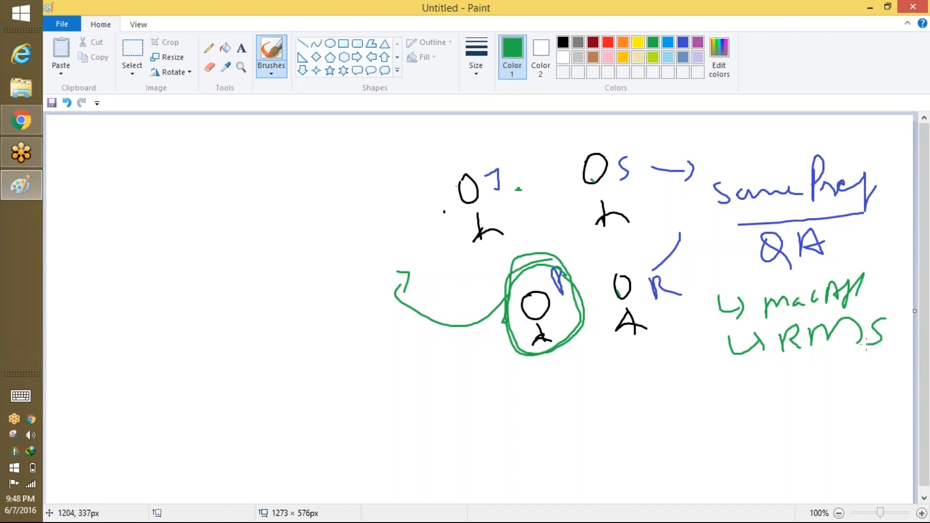
left_click_drag(800, 361, 881, 350)
Draw arrows from the circled figure to the notes, loop around them, and begin a '2'.
mouse_move(548, 256)
left_mouse_down()
mouse_move(504, 334)
mouse_move(562, 286)
mouse_move(556, 264)
left_mouse_up()
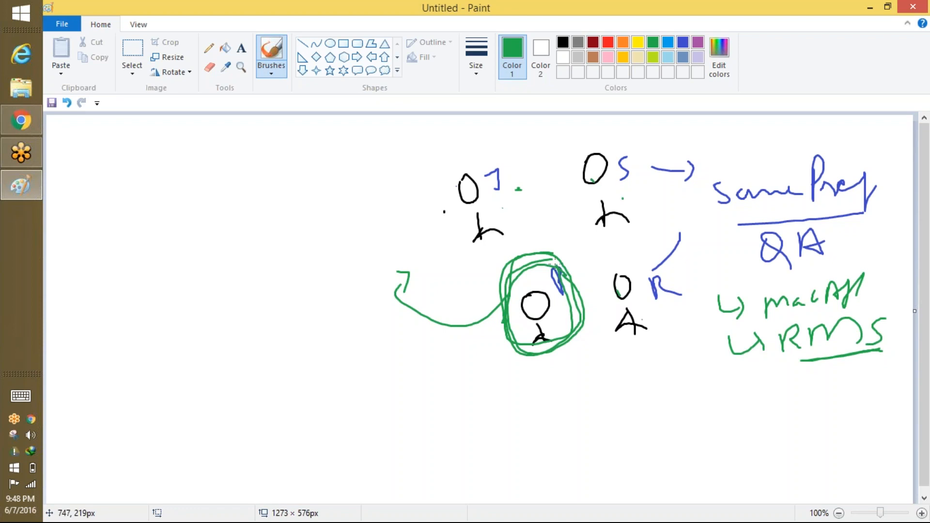
mouse_move(552, 333)
left_mouse_down()
mouse_move(711, 314)
mouse_move(702, 336)
left_mouse_up()
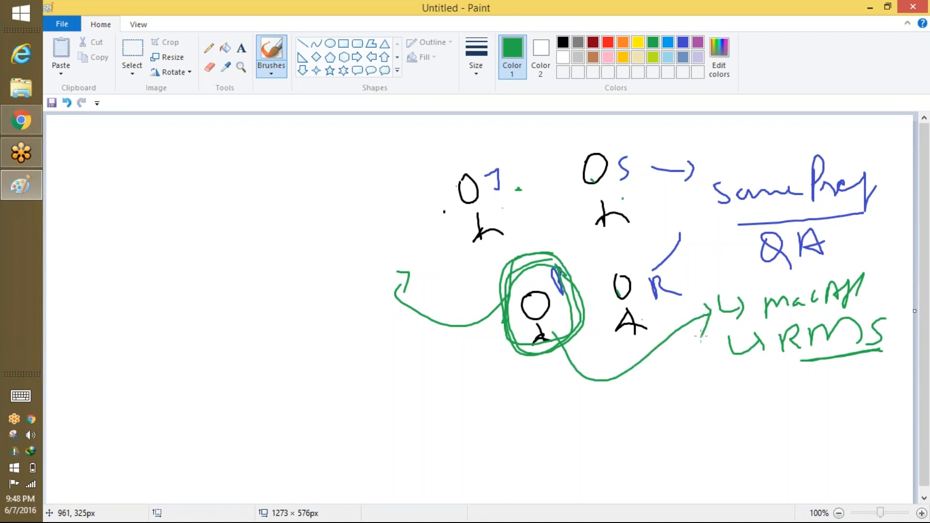
mouse_move(609, 385)
left_mouse_down()
mouse_move(697, 367)
mouse_move(709, 352)
mouse_move(691, 378)
left_mouse_up()
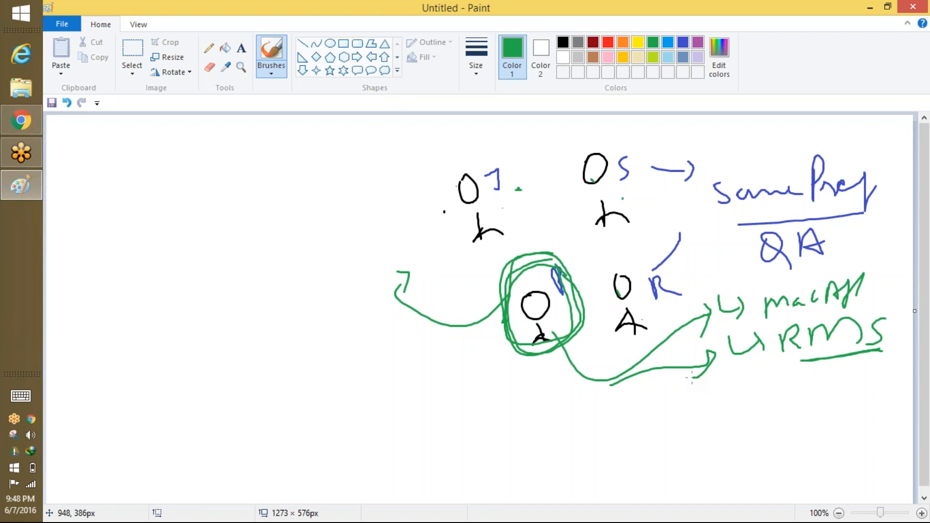
mouse_move(843, 267)
left_mouse_down()
mouse_move(764, 308)
mouse_move(847, 313)
mouse_move(799, 363)
mouse_move(863, 297)
left_mouse_up()
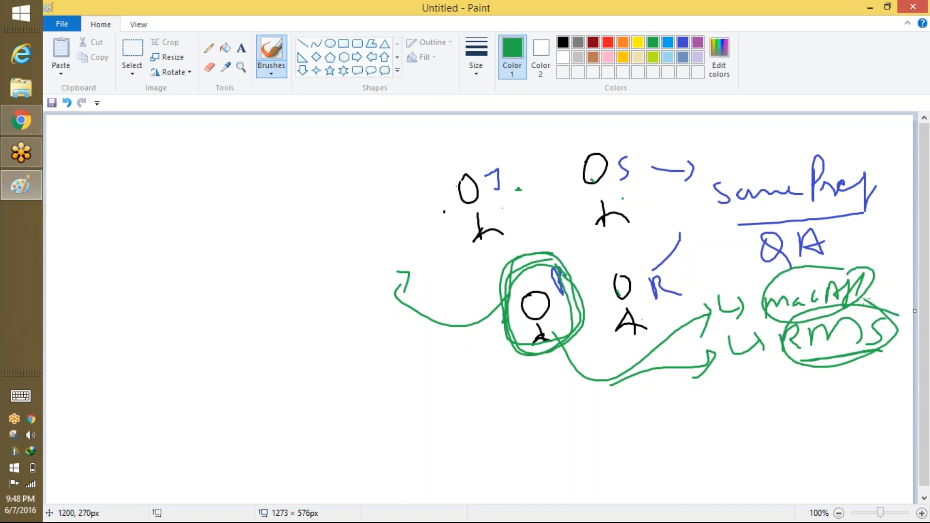
left_click_drag(115, 156, 140, 158)
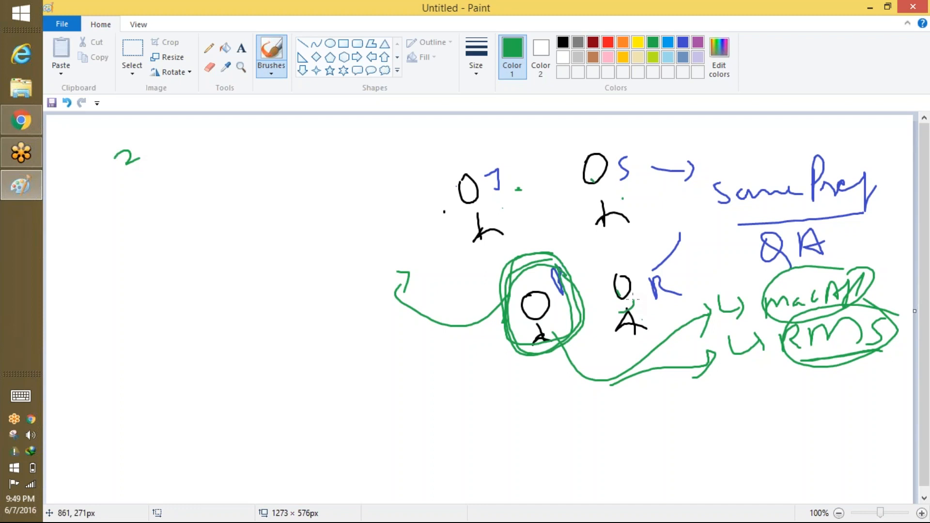
Write 'RP' in green beneath the circled RMS note.
mouse_move(790, 379)
left_mouse_down()
mouse_move(790, 402)
mouse_move(823, 380)
mouse_move(844, 398)
left_mouse_up()
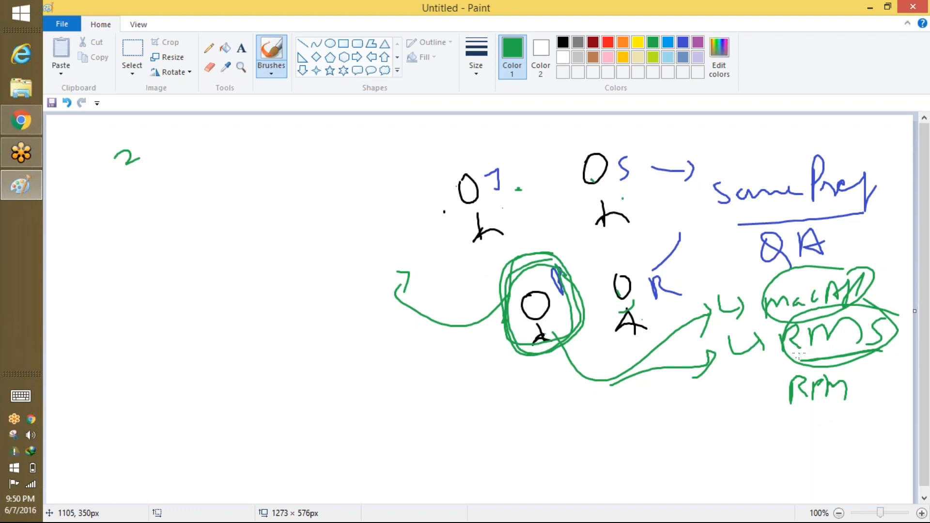
Write 'Permission set' in green brush at the top-left of the canvas.
mouse_move(145, 168)
left_mouse_down()
mouse_move(155, 222)
mouse_move(184, 192)
mouse_move(218, 190)
mouse_move(240, 153)
mouse_move(280, 164)
mouse_move(312, 146)
mouse_move(339, 162)
mouse_move(358, 134)
mouse_move(373, 144)
left_mouse_up()
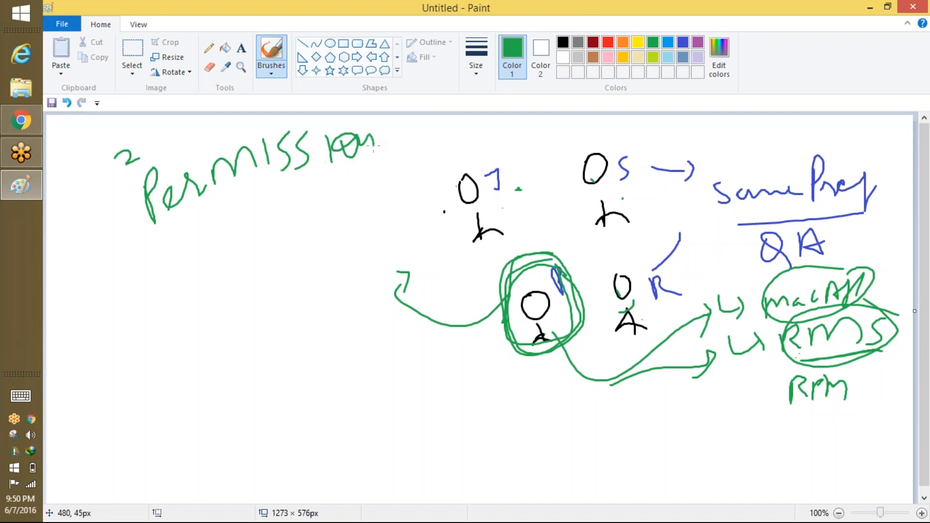
mouse_move(237, 214)
left_mouse_down()
mouse_move(218, 248)
mouse_move(242, 233)
left_mouse_up()
left_click_drag(251, 198, 263, 233)
left_click_drag(329, 116, 374, 128)
Circle the label, arrow it to the figure, box the four figures, underline RMS, then start a new picture.
mouse_move(270, 116)
left_mouse_down()
mouse_move(290, 256)
mouse_move(358, 146)
left_mouse_up()
mouse_move(322, 185)
left_mouse_down()
mouse_move(465, 271)
mouse_move(479, 255)
mouse_move(468, 282)
left_mouse_up()
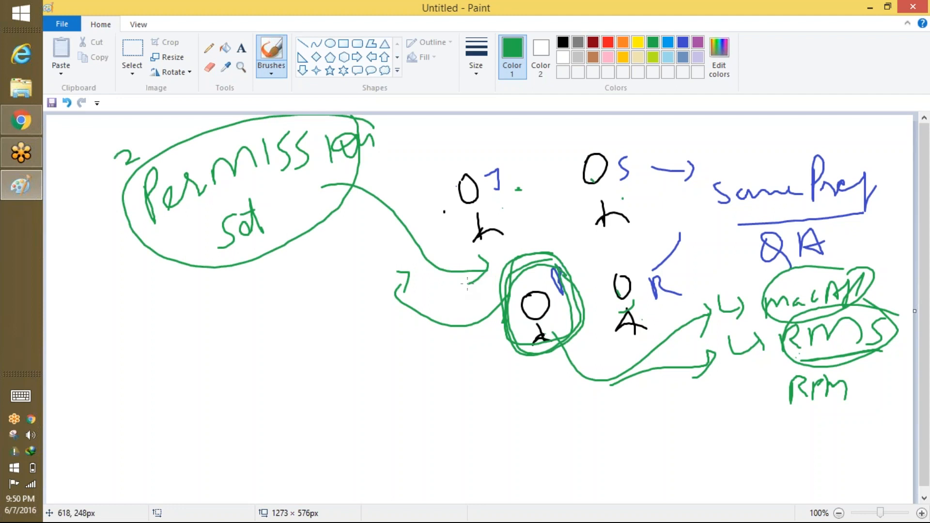
mouse_move(444, 150)
left_mouse_down()
mouse_move(448, 341)
mouse_move(654, 121)
mouse_move(644, 346)
mouse_move(462, 361)
mouse_move(452, 165)
mouse_move(526, 358)
mouse_move(541, 358)
left_mouse_up()
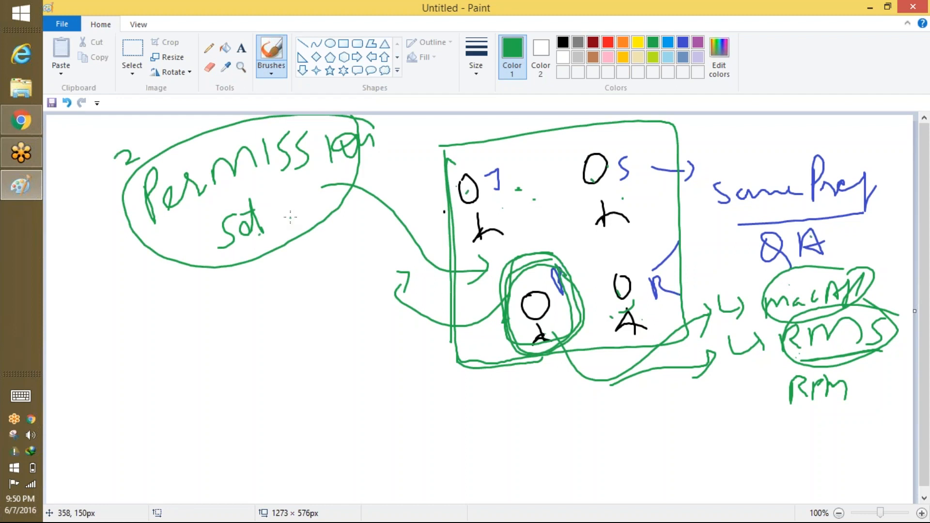
left_click_drag(782, 359, 867, 351)
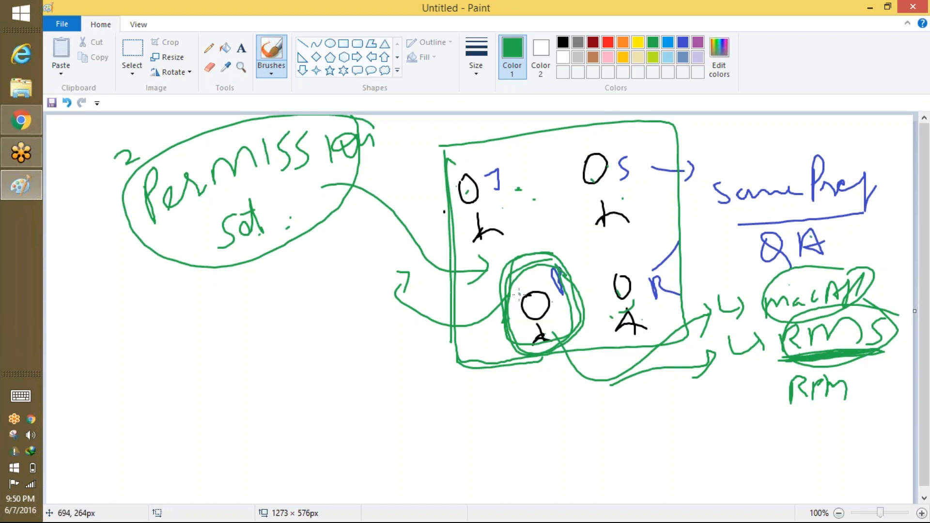
left_click(62, 24)
left_click(93, 45)
Discard the old sketch unsaved and write an underlined black 'Permission Set' heading on the fresh canvas.
left_click(512, 273)
key("super+c")
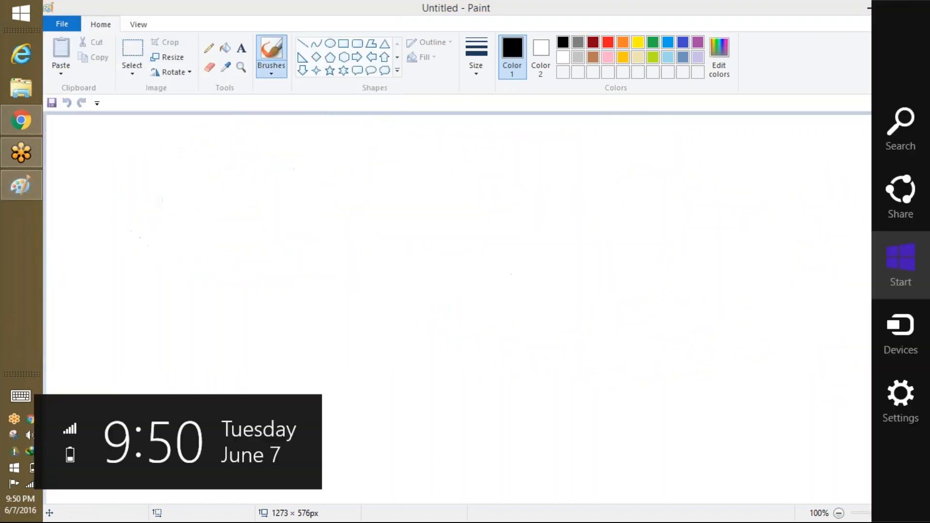
key("super")
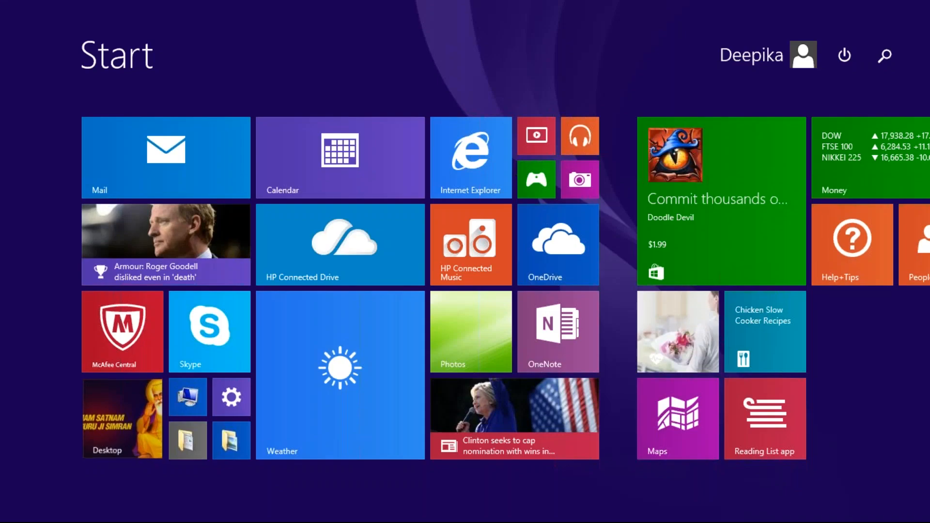
key("super")
mouse_move(318, 172)
left_mouse_down()
mouse_move(344, 167)
mouse_move(376, 184)
mouse_move(426, 177)
mouse_move(438, 187)
mouse_move(507, 155)
mouse_move(504, 177)
mouse_move(542, 175)
mouse_move(333, 204)
mouse_move(589, 197)
left_mouse_up()
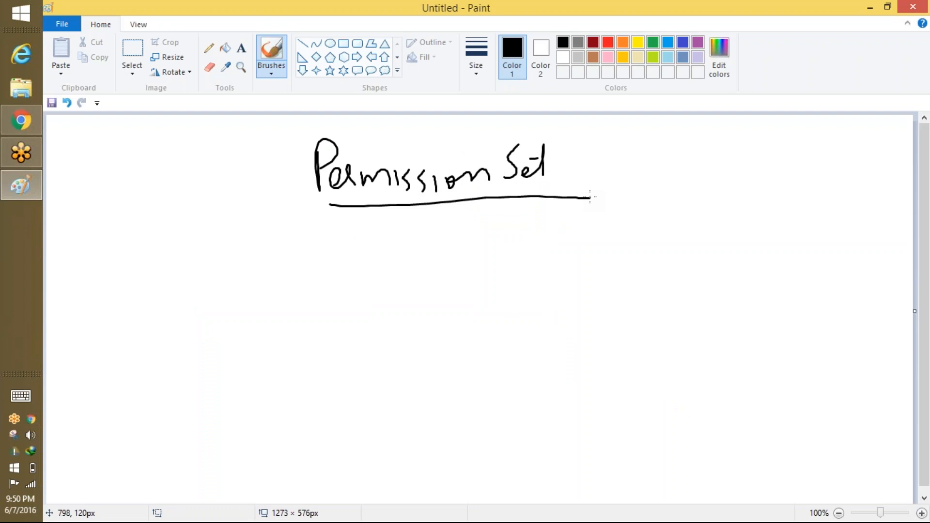
Circle Permission Set, arrow it to an underlined 'License', and add a Sales note with a second arrow.
mouse_move(531, 130)
left_mouse_down()
mouse_move(382, 117)
mouse_move(528, 196)
mouse_move(501, 127)
left_mouse_up()
mouse_move(571, 152)
left_mouse_down()
mouse_move(656, 163)
mouse_move(690, 150)
mouse_move(763, 169)
left_mouse_up()
left_click_drag(648, 179, 770, 171)
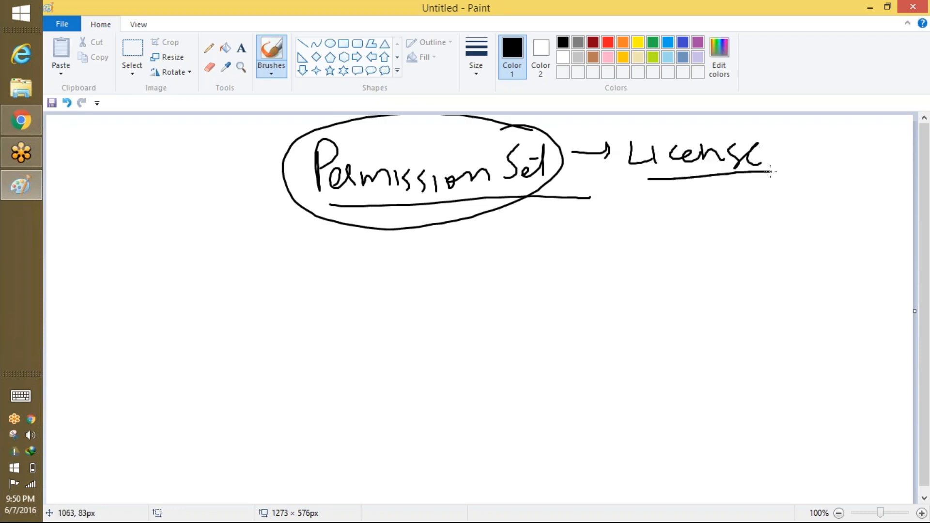
mouse_move(761, 212)
left_mouse_down()
mouse_move(749, 240)
mouse_move(785, 229)
mouse_move(829, 235)
mouse_move(831, 224)
left_mouse_up()
mouse_move(844, 235)
left_mouse_down()
mouse_move(846, 219)
mouse_move(853, 222)
mouse_move(792, 244)
left_mouse_up()
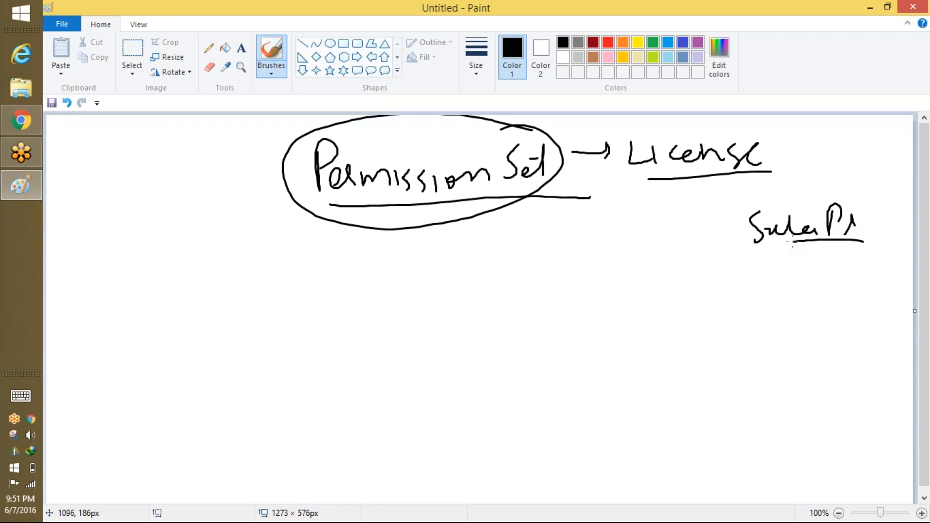
mouse_move(355, 204)
left_mouse_down()
mouse_move(540, 187)
mouse_move(740, 205)
mouse_move(725, 217)
left_mouse_up()
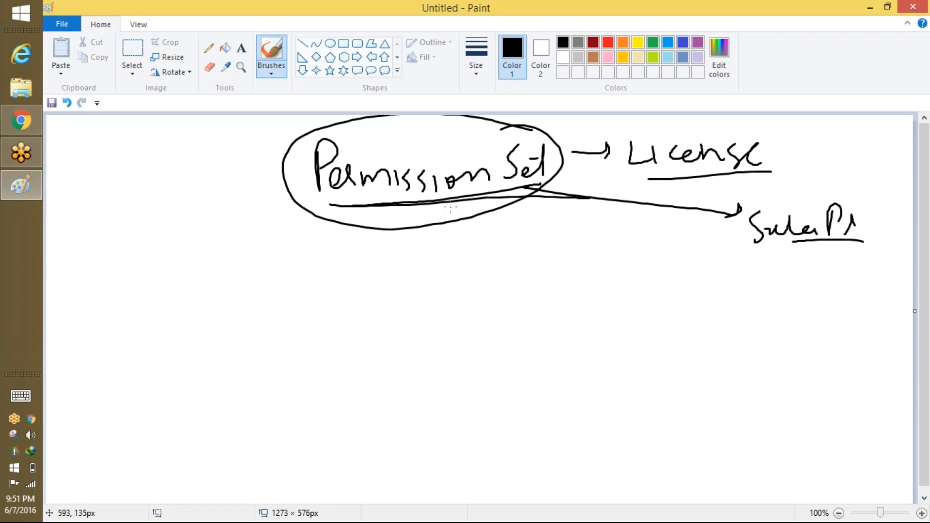
Re-circle and underline Permission Set, circle License and the Sales note, and write a user's name below.
mouse_move(509, 130)
left_mouse_down()
mouse_move(480, 127)
mouse_move(346, 222)
mouse_move(567, 189)
mouse_move(442, 118)
left_mouse_up()
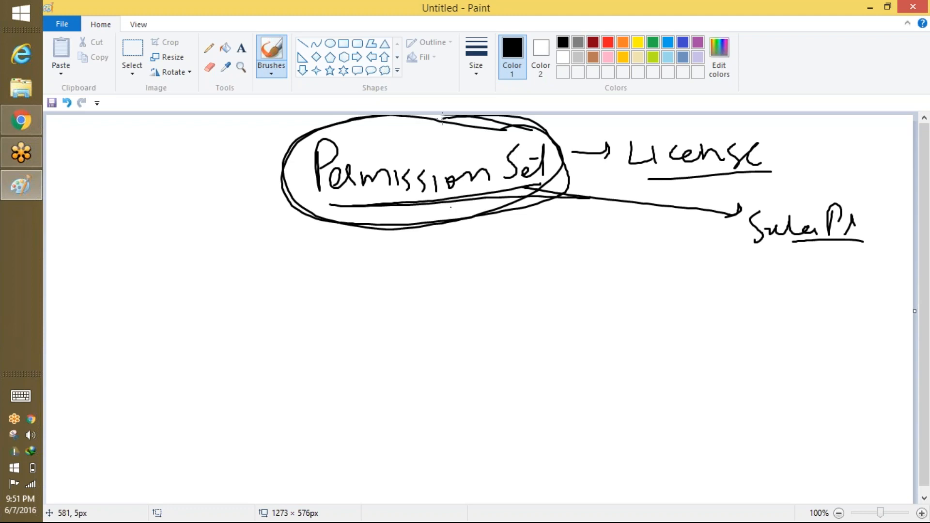
left_click_drag(376, 213, 528, 200)
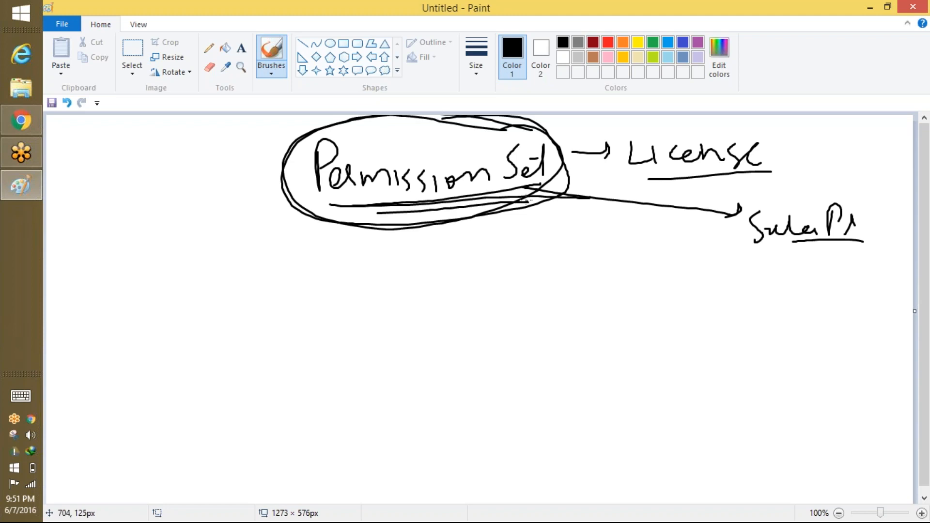
mouse_move(767, 125)
left_mouse_down()
mouse_move(625, 131)
mouse_move(789, 158)
mouse_move(762, 130)
left_mouse_up()
mouse_move(848, 198)
left_mouse_down()
mouse_move(765, 187)
mouse_move(879, 224)
mouse_move(861, 199)
left_mouse_up()
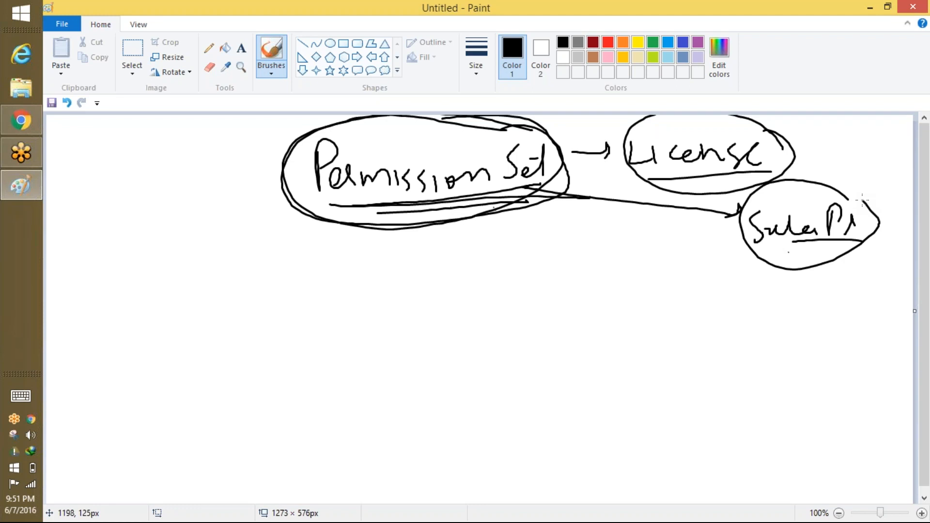
mouse_move(756, 286)
left_mouse_down()
mouse_move(755, 316)
mouse_move(760, 298)
mouse_move(795, 310)
mouse_move(843, 301)
left_mouse_up()
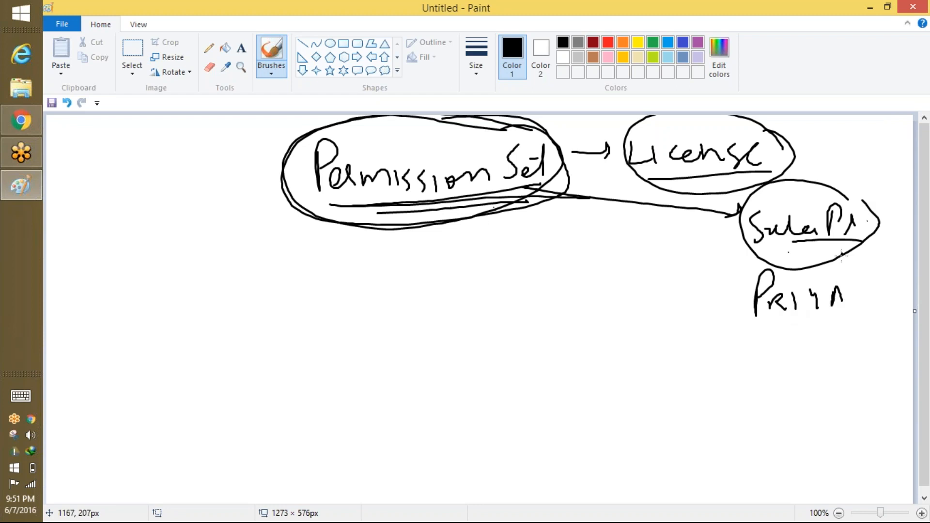
Arrow up to a circled top-right word, link it back to Permission Set, and write 'Tab' below.
mouse_move(822, 192)
left_mouse_down()
mouse_move(844, 152)
mouse_move(836, 141)
mouse_move(872, 144)
left_mouse_up()
left_click_drag(874, 138, 890, 150)
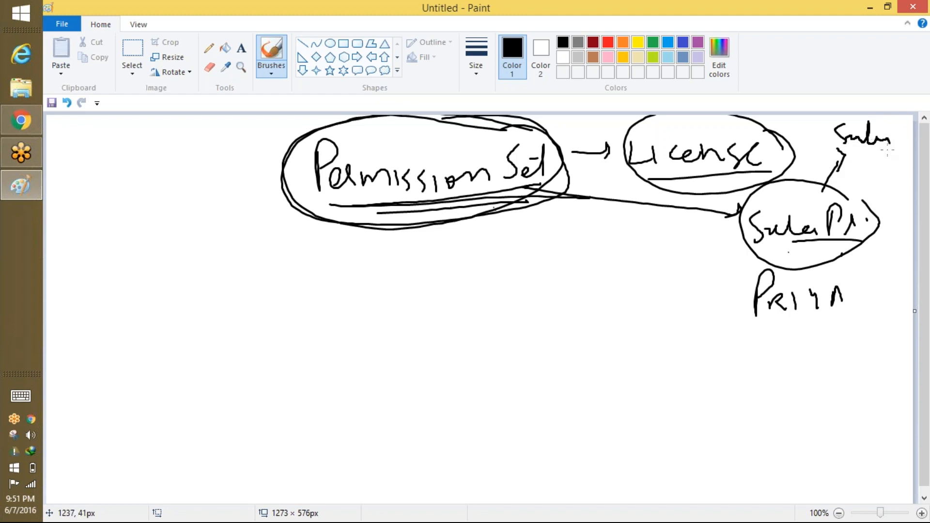
left_click_drag(554, 186, 355, 195)
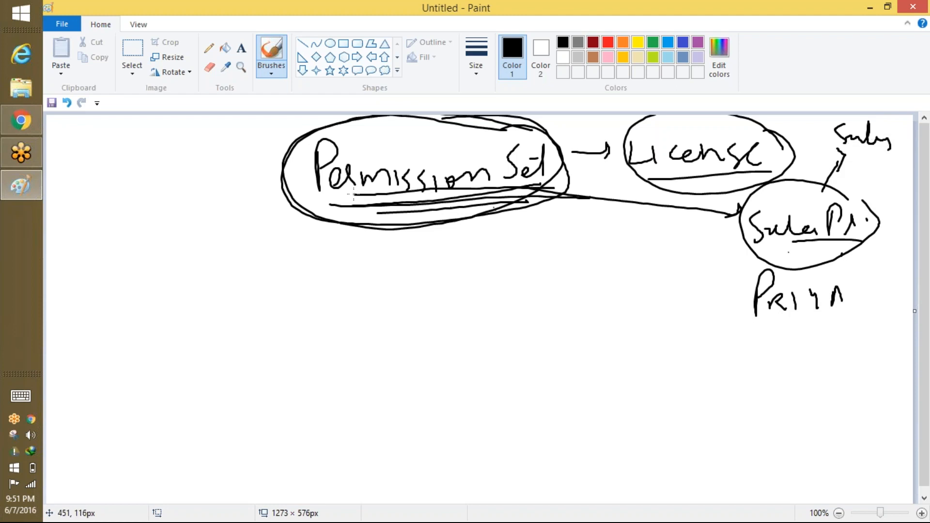
mouse_move(884, 118)
left_mouse_down()
mouse_move(895, 142)
mouse_move(832, 124)
left_mouse_up()
left_click_drag(849, 158, 451, 231)
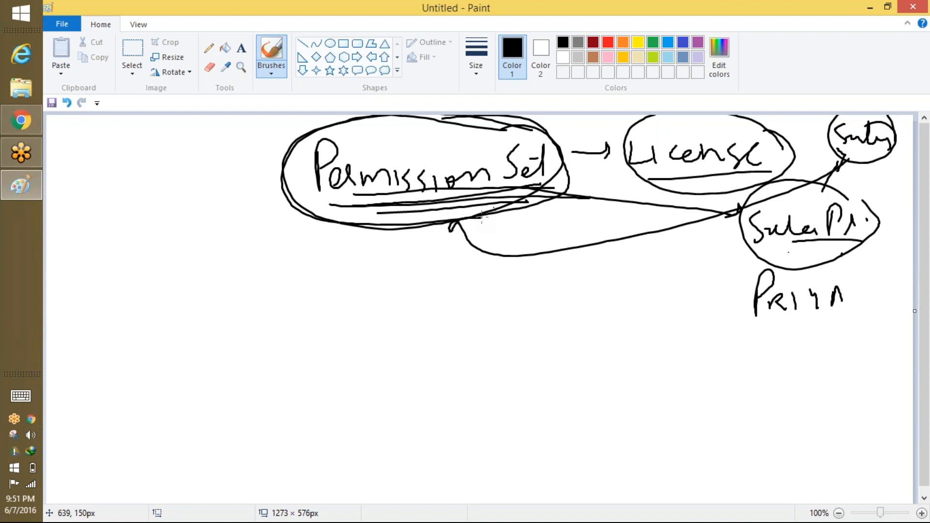
mouse_move(364, 292)
left_mouse_down()
mouse_move(394, 292)
mouse_move(381, 323)
left_mouse_up()
mouse_move(402, 306)
left_mouse_down()
mouse_move(394, 315)
mouse_move(415, 310)
mouse_move(420, 322)
left_mouse_up()
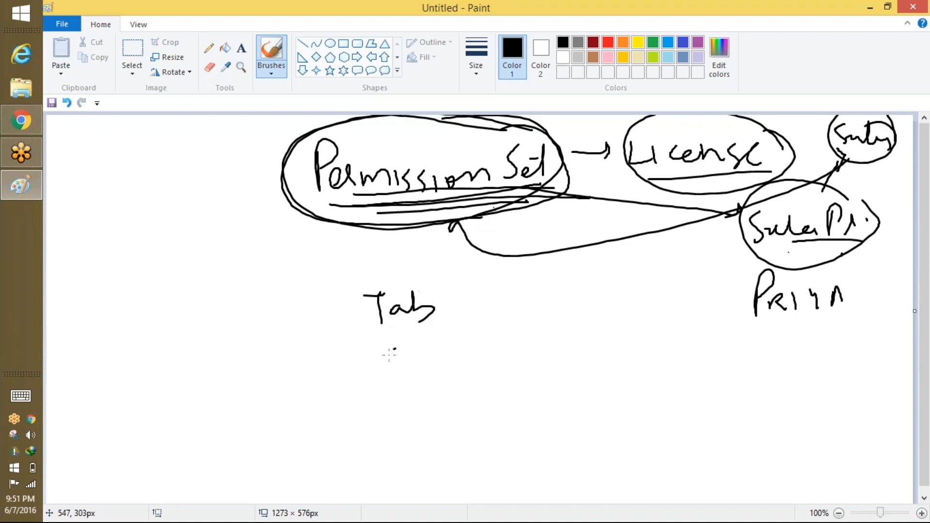
Write 'Object' and 'Field' under 'Tab' and circle 'Tab'.
mouse_move(388, 354)
left_mouse_down()
mouse_move(398, 360)
mouse_move(480, 347)
left_mouse_up()
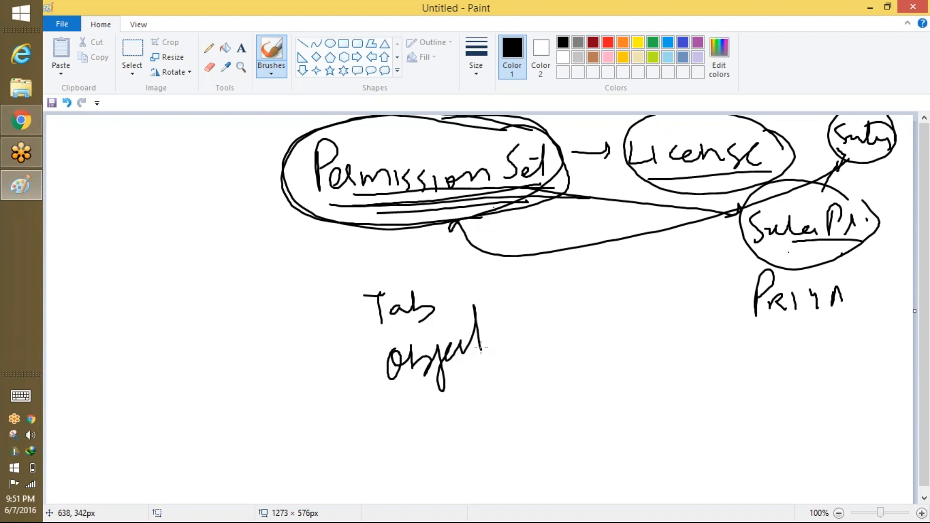
left_click_drag(391, 430, 395, 457)
mouse_move(400, 399)
left_mouse_down()
mouse_move(387, 426)
mouse_move(408, 427)
left_mouse_up()
left_click_drag(426, 428, 469, 414)
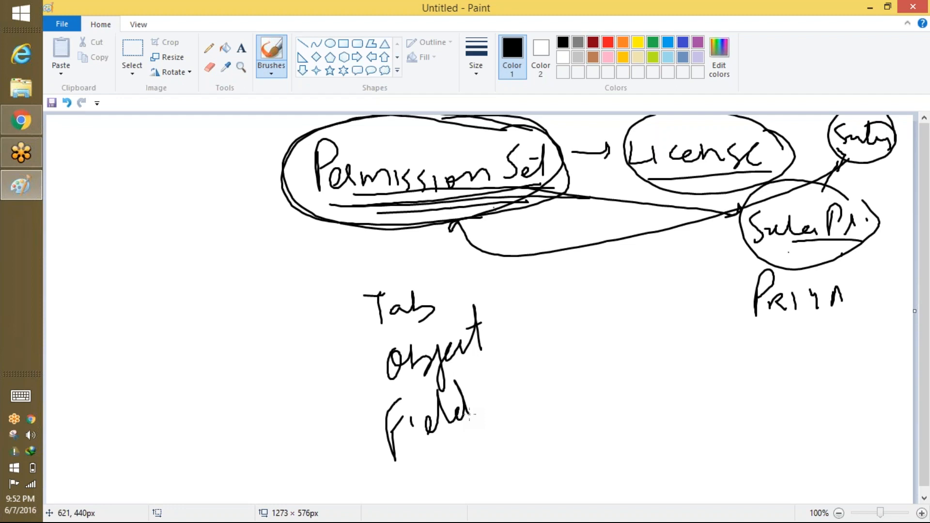
mouse_move(432, 278)
left_mouse_down()
mouse_move(407, 266)
mouse_move(430, 296)
mouse_move(426, 283)
left_mouse_up()
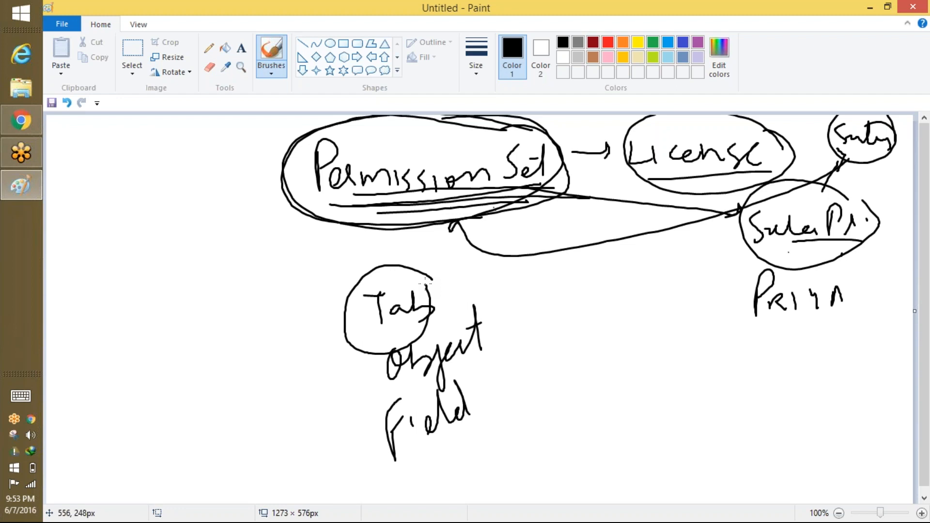
Switch to the Salesforce browser window and log out from the user menu.
key("alt+Tab")
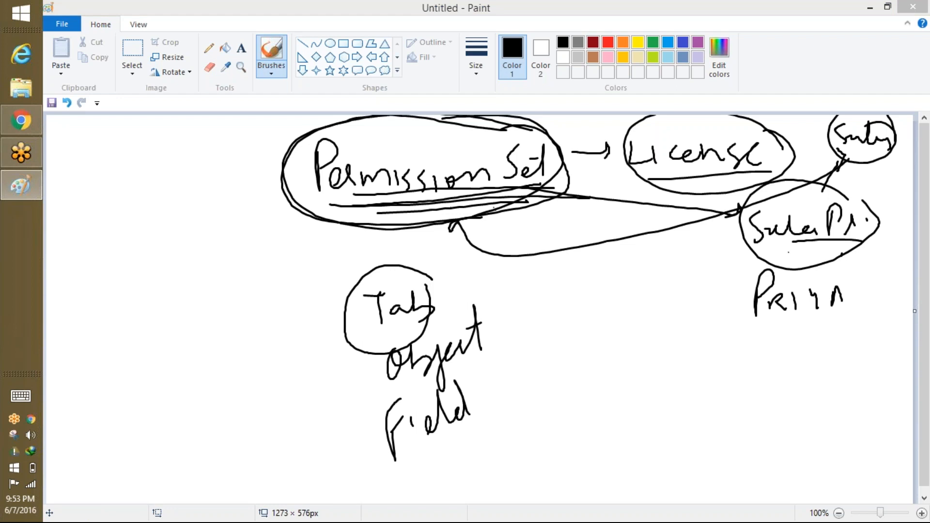
left_click(570, 25)
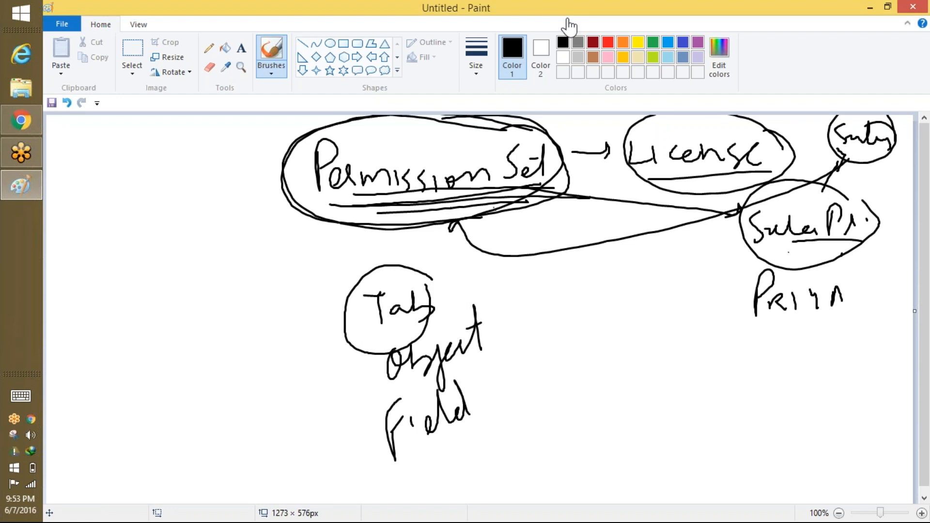
left_click(567, 21)
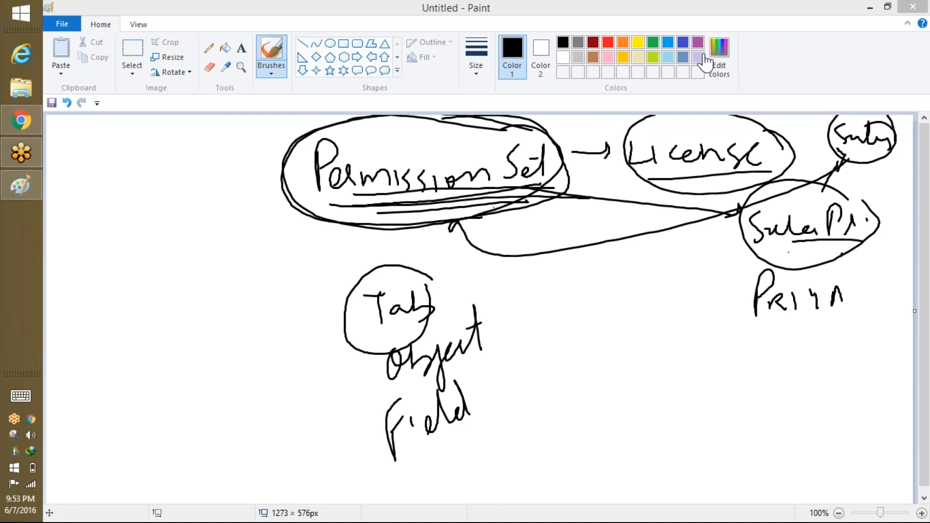
left_click(20, 121)
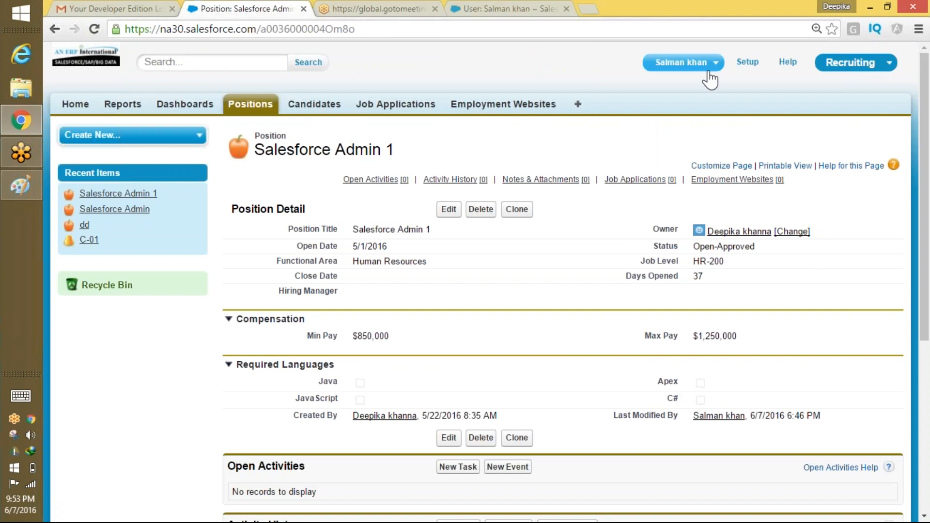
left_click(700, 64)
left_click(687, 123)
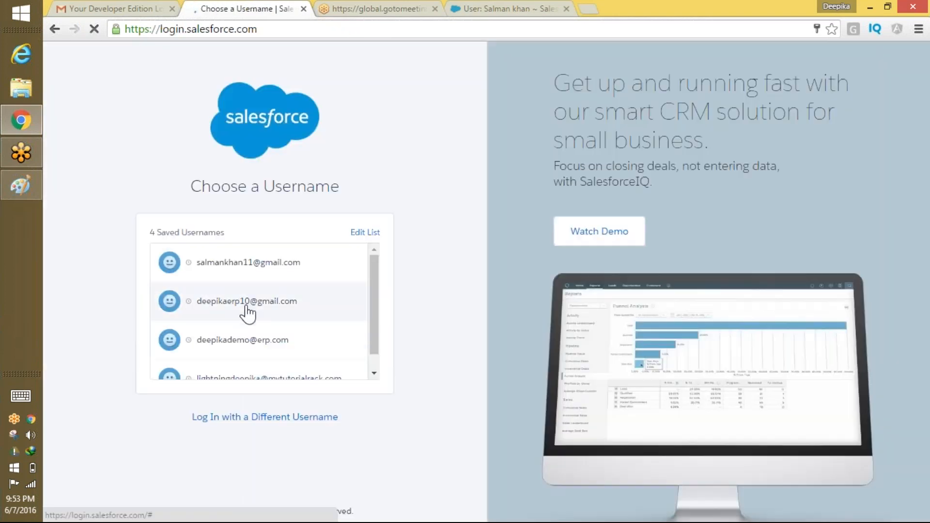
Sign back in with the saved admin username and reach the All Users list, dismissing Critical Updates.
left_click(247, 305)
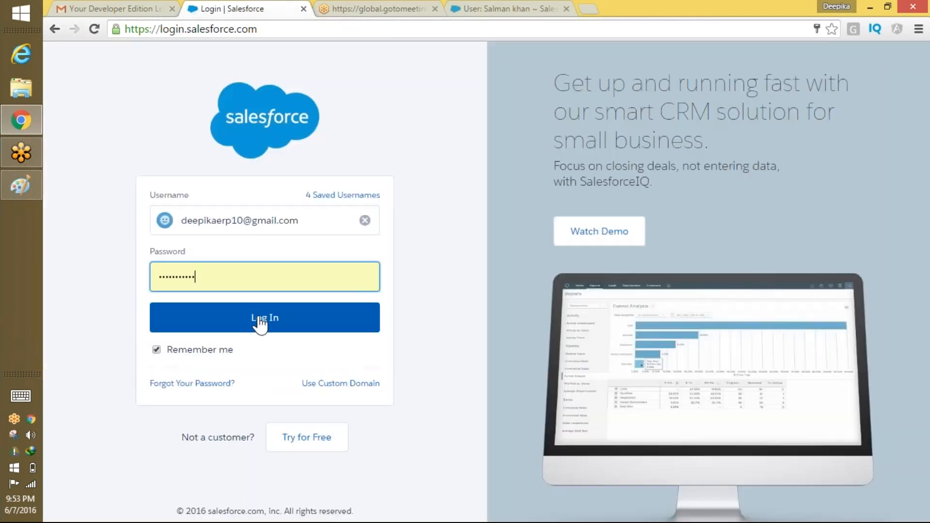
left_click(261, 321)
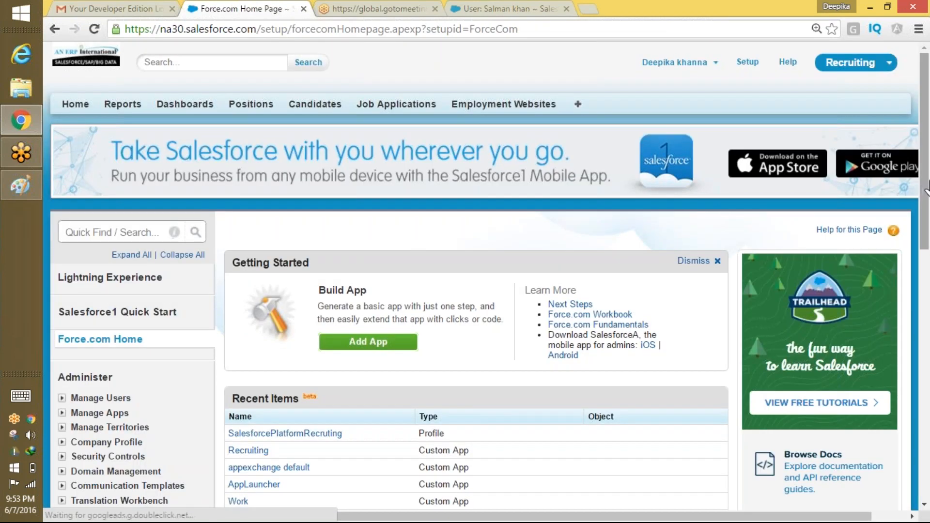
scroll(217, 477, "down", 2)
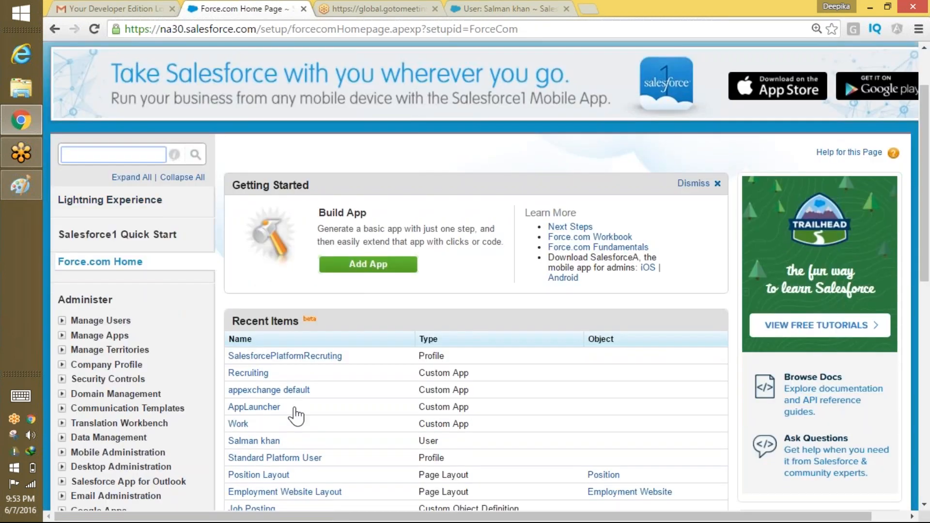
left_click(88, 322)
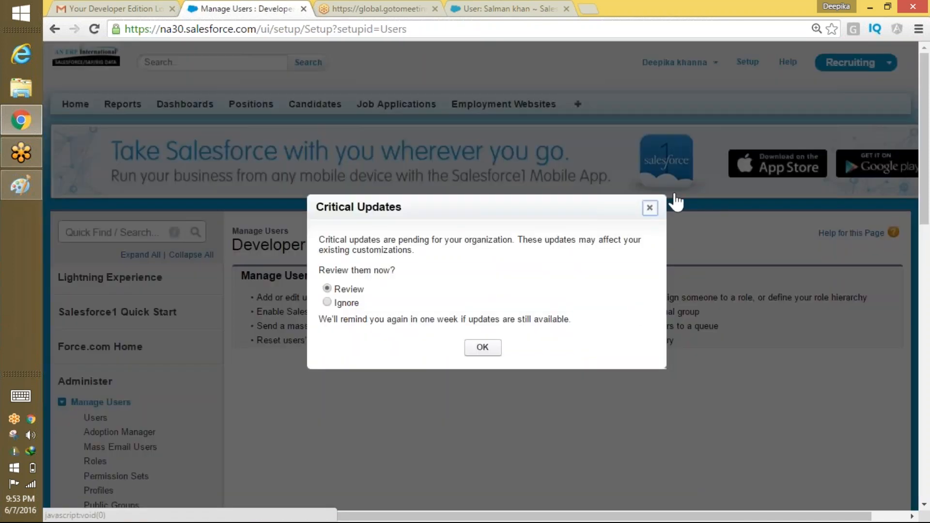
left_click(649, 207)
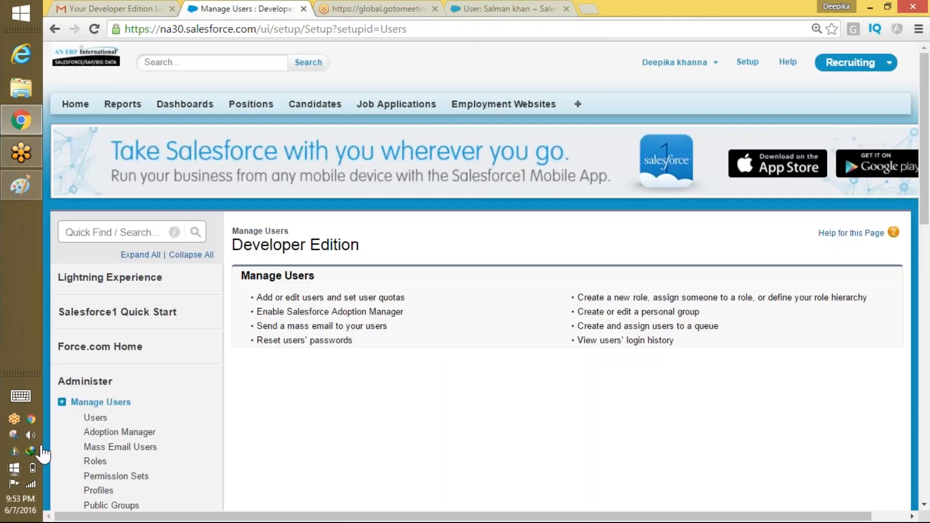
left_click(96, 418)
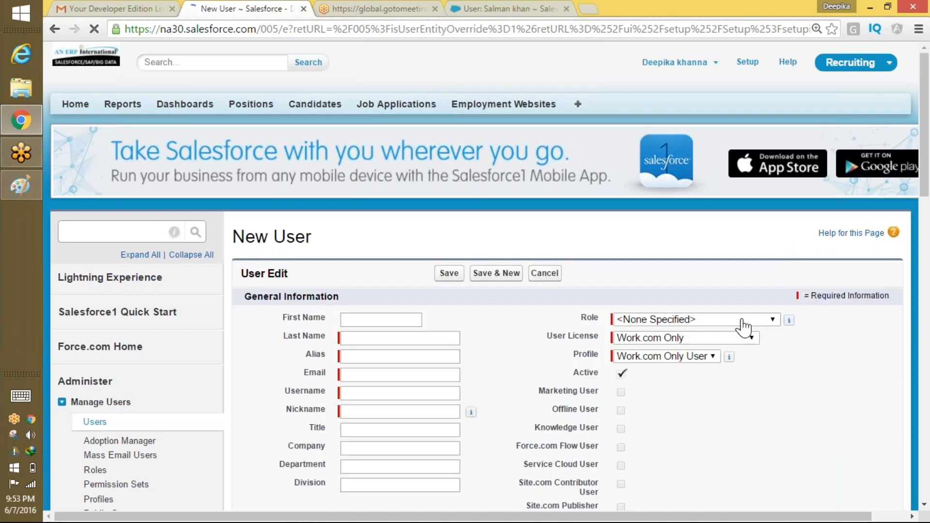
Choose the Salesforce Platform licence and the SalesforcePlatformRecruting profile for the new user.
left_click(712, 337)
left_click(678, 439)
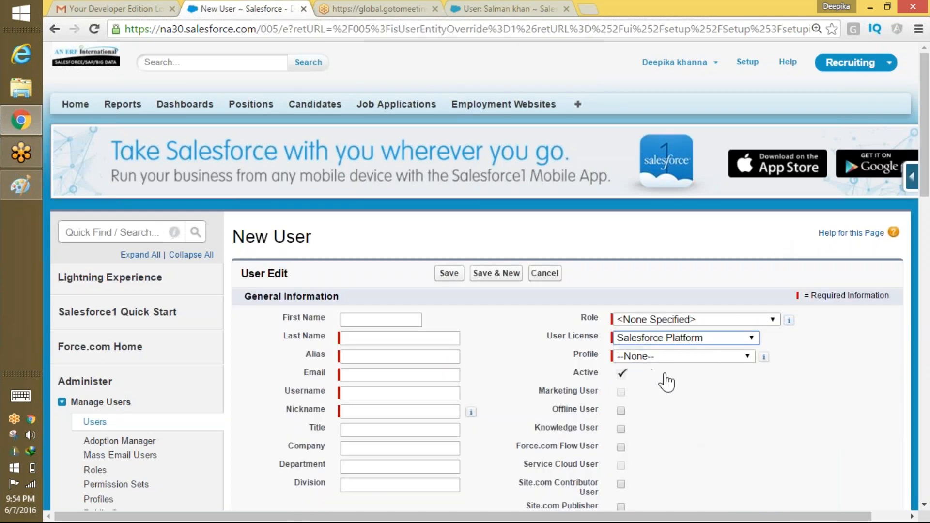
left_click(665, 359)
left_click(680, 382)
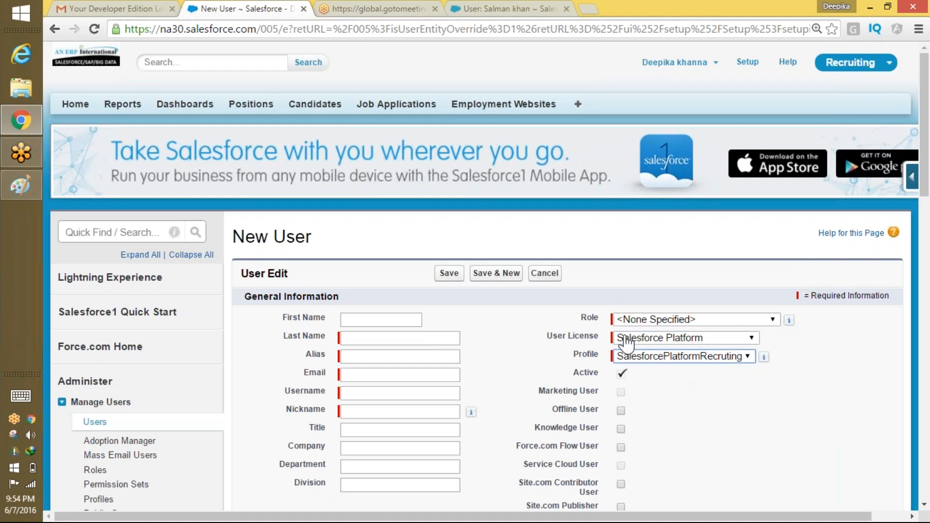
Enter the new user's first name, last name and alias, accepting the suggested e-mail address.
left_click(359, 321)
type("Pri")
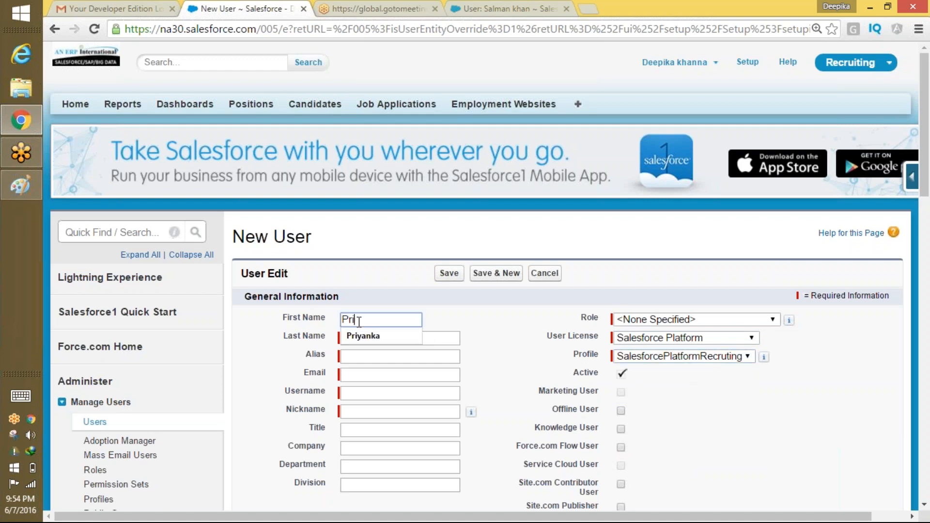
type("yanka")
key("Tab")
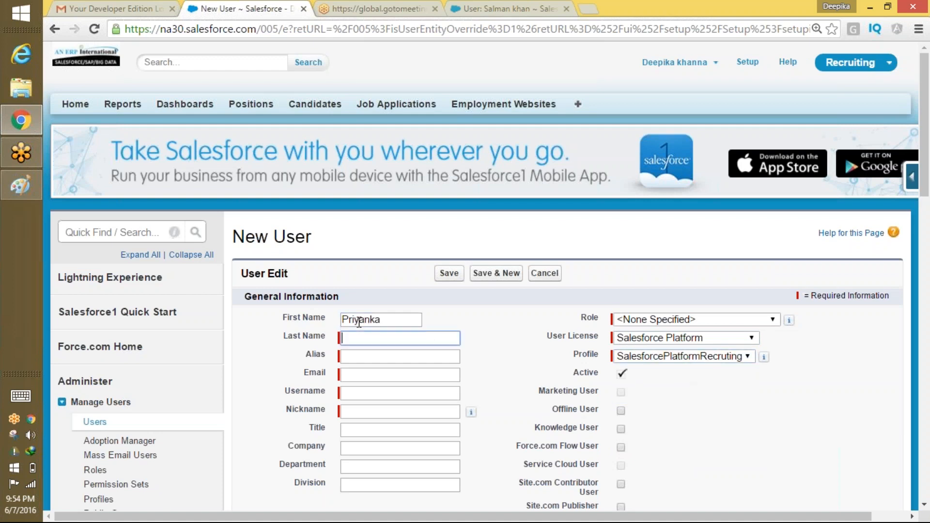
type("chopra")
key("Tab")
key("Tab")
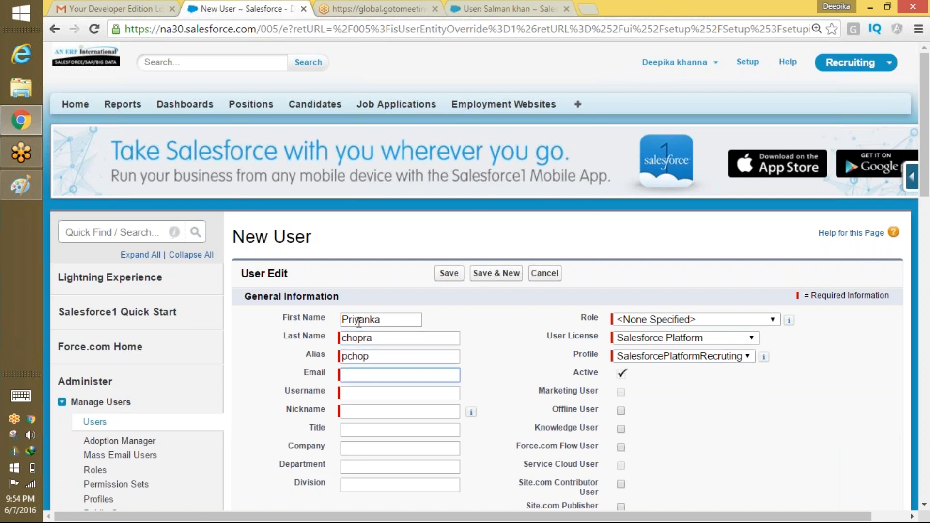
type("khann")
key("Down")
key("Return")
key("Tab")
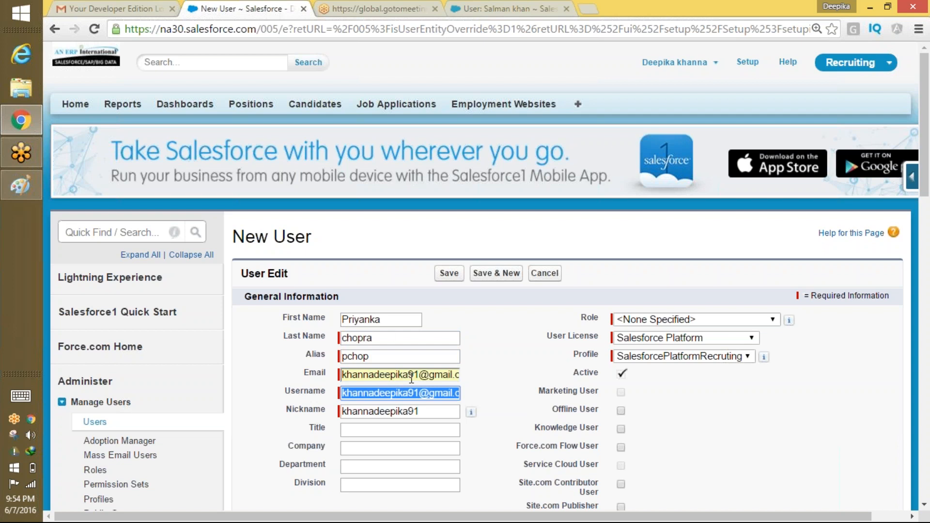
Replace the username's name part with the user's name and copy it into the Nickname field.
left_click(420, 394)
left_click_drag(419, 393, 287, 396)
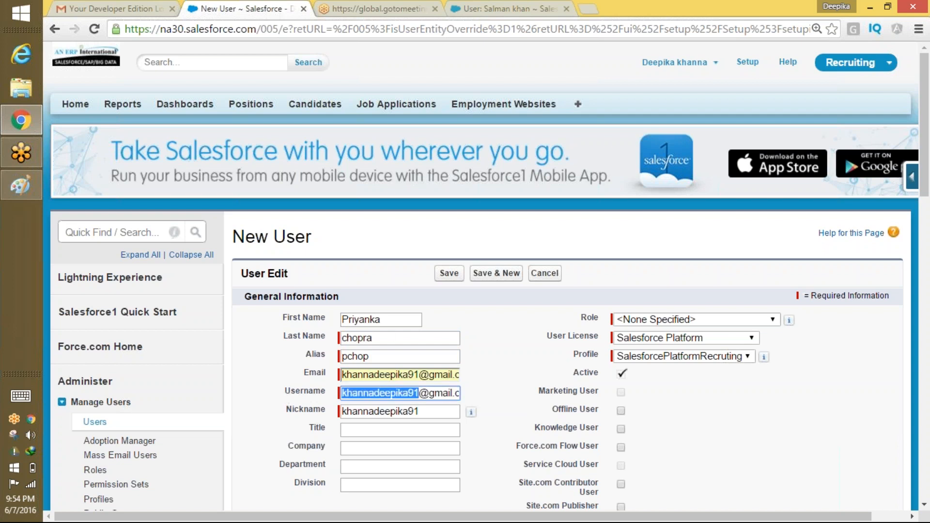
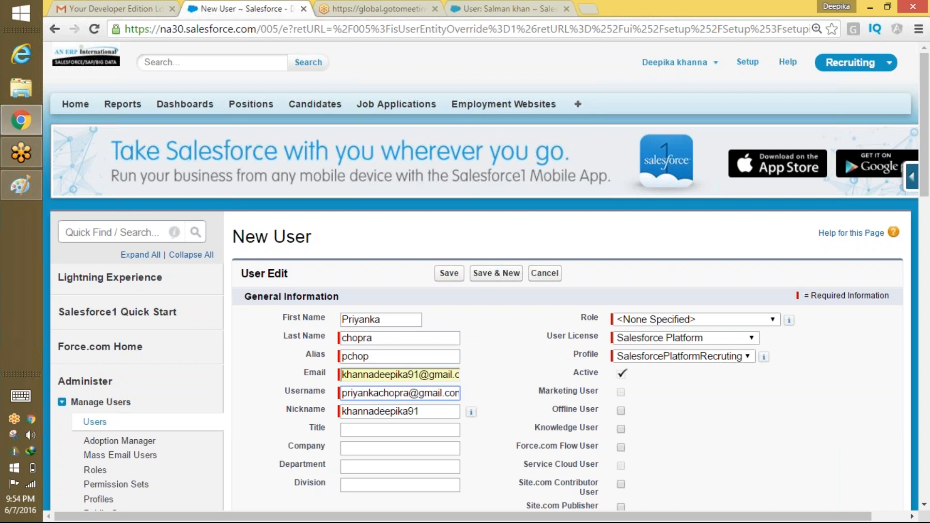
left_click_drag(409, 394, 270, 415)
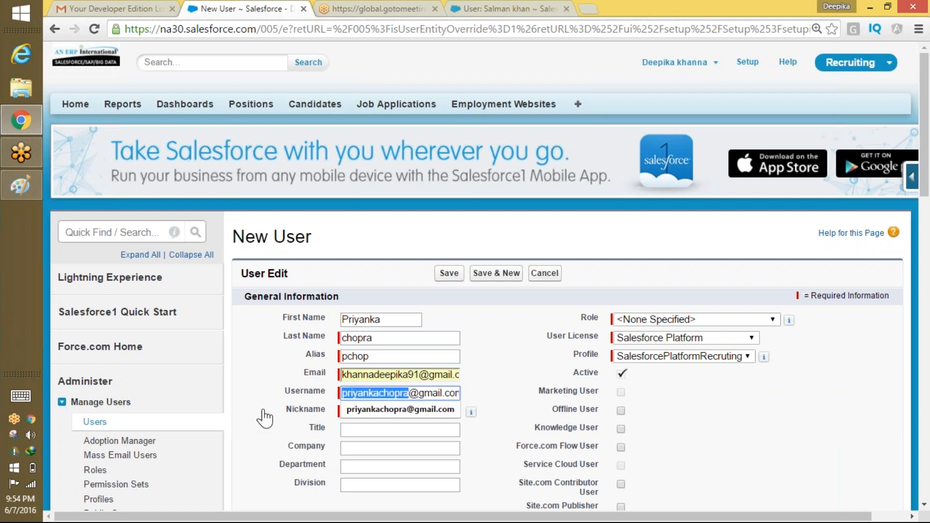
key("ctrl+c")
left_click(431, 411)
double_click(431, 411)
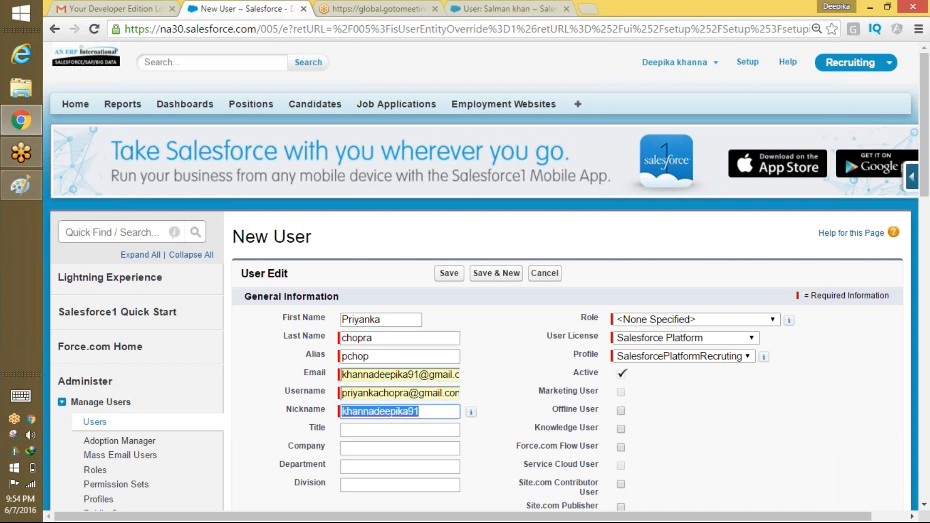
key("ctrl+v")
left_click(788, 444)
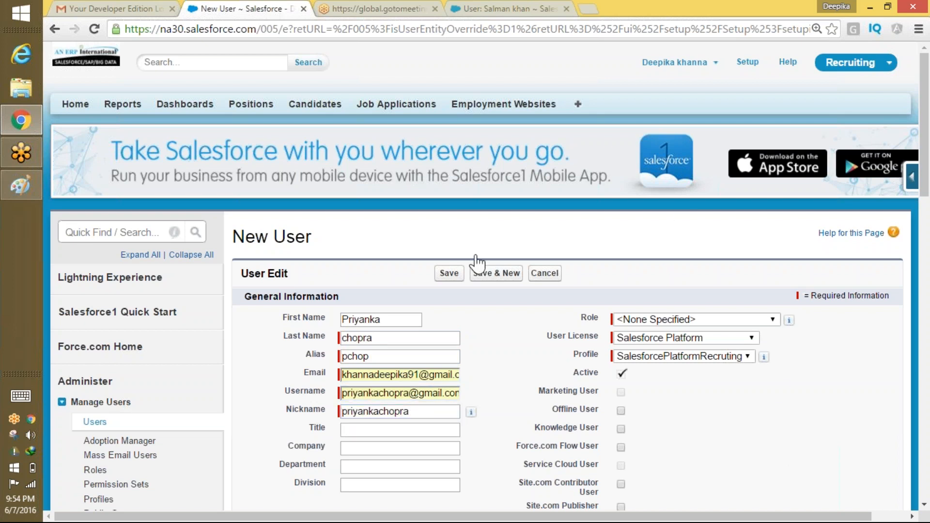
Save the user, then append '11' to the duplicate username and save again.
scroll(872, 314, "down", 15)
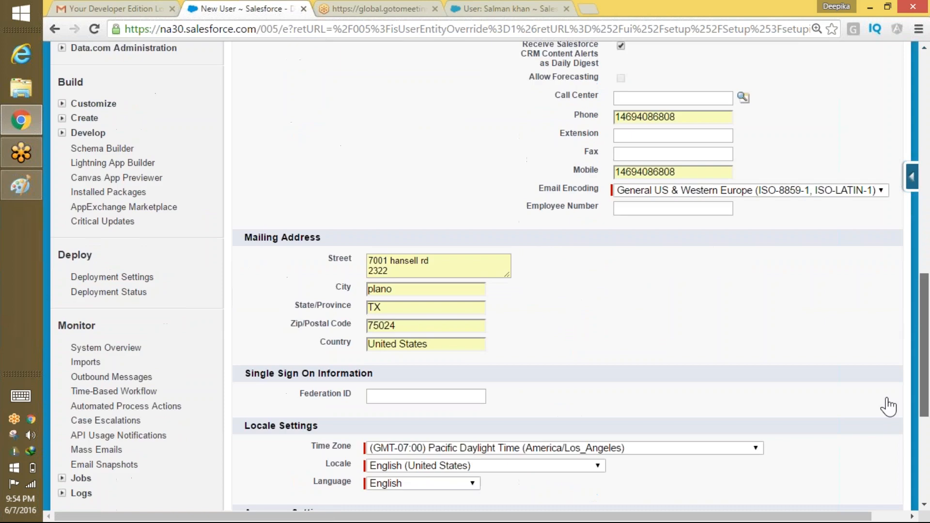
scroll(882, 431, "down", 5)
scroll(882, 482, "up", 20)
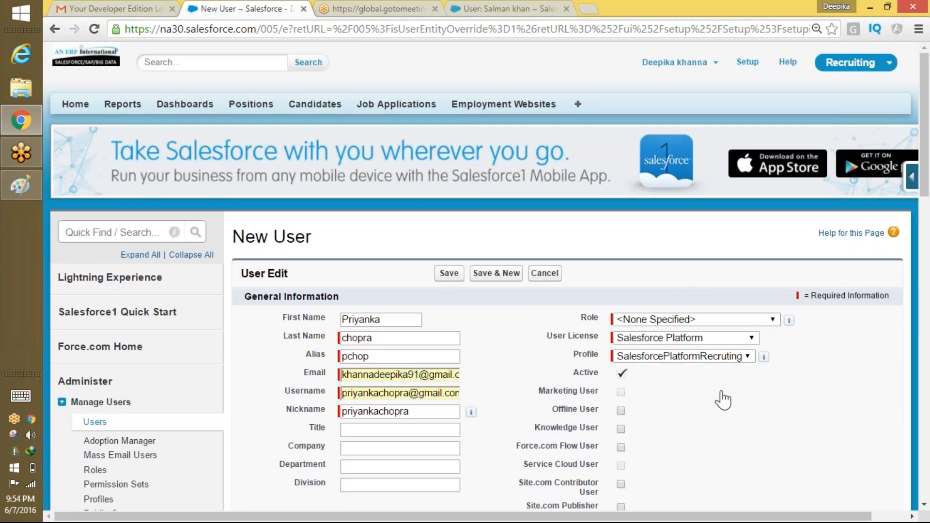
left_click(450, 274)
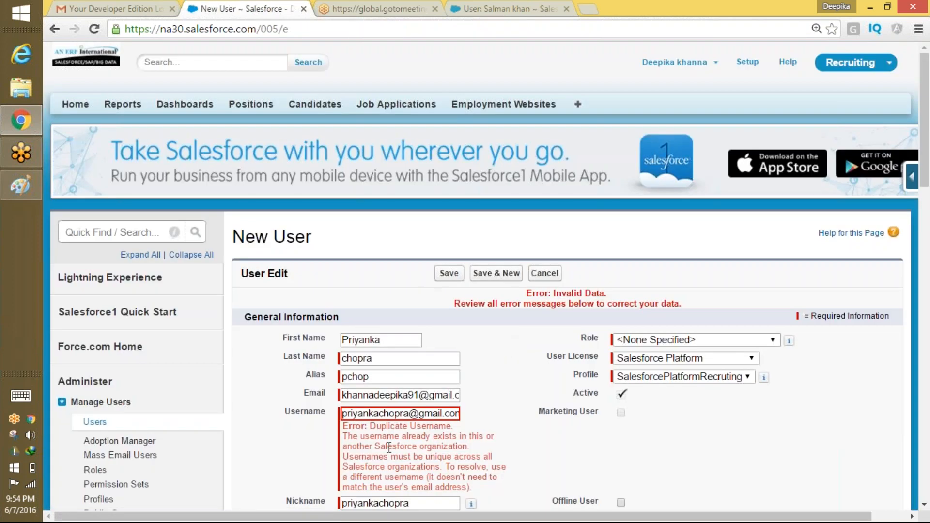
left_click(411, 415)
type("11")
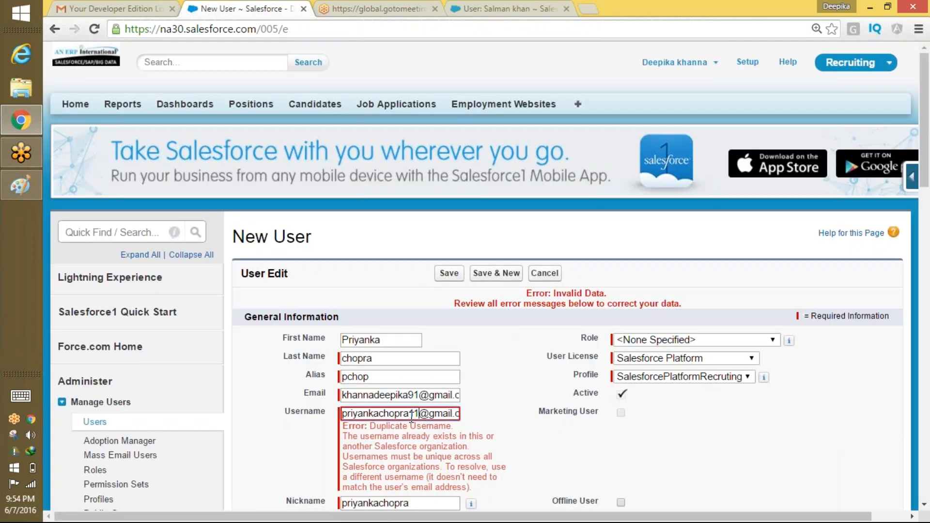
left_click(449, 273)
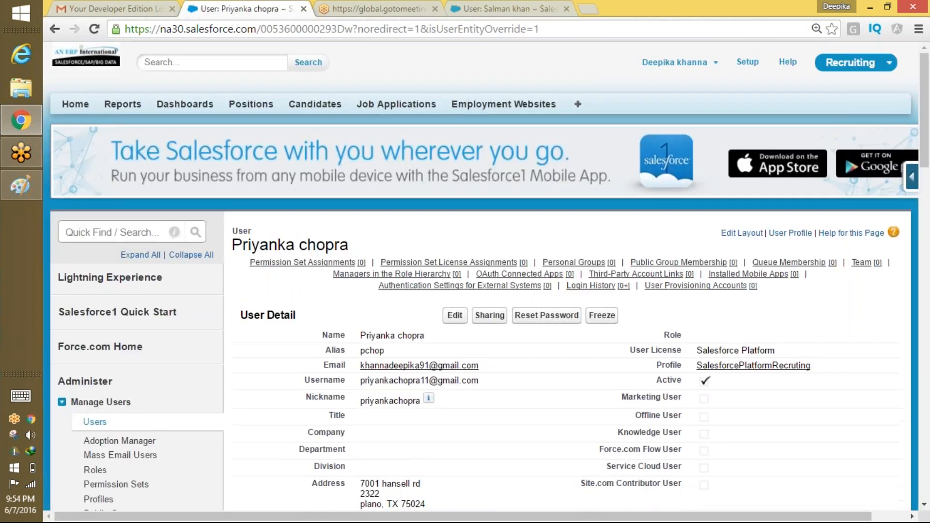
Refresh the Gmail inbox, open the new user's Login Information email and follow its login link.
left_click(156, 8)
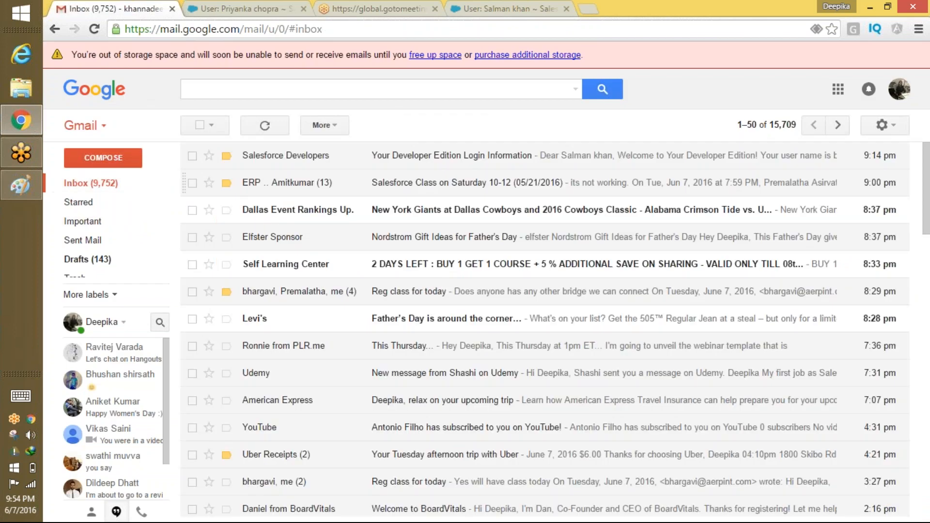
left_click(86, 189)
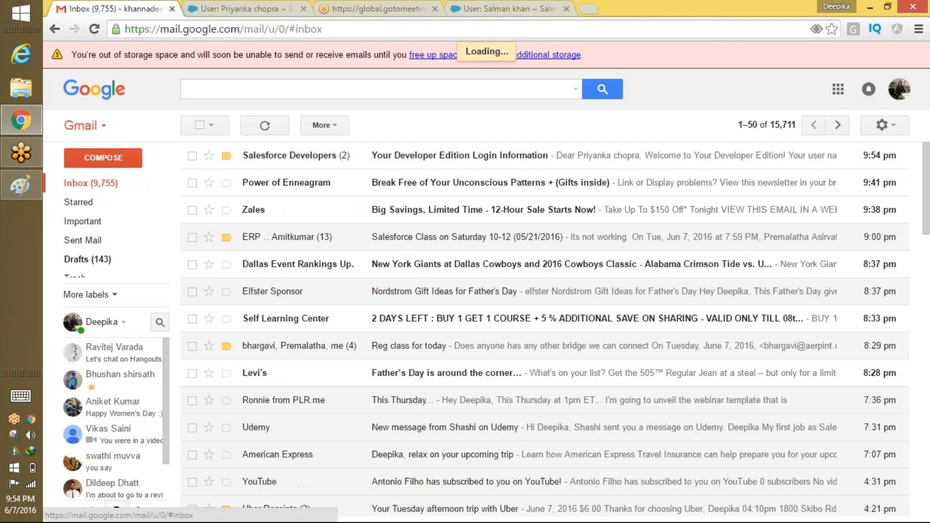
left_click(441, 162)
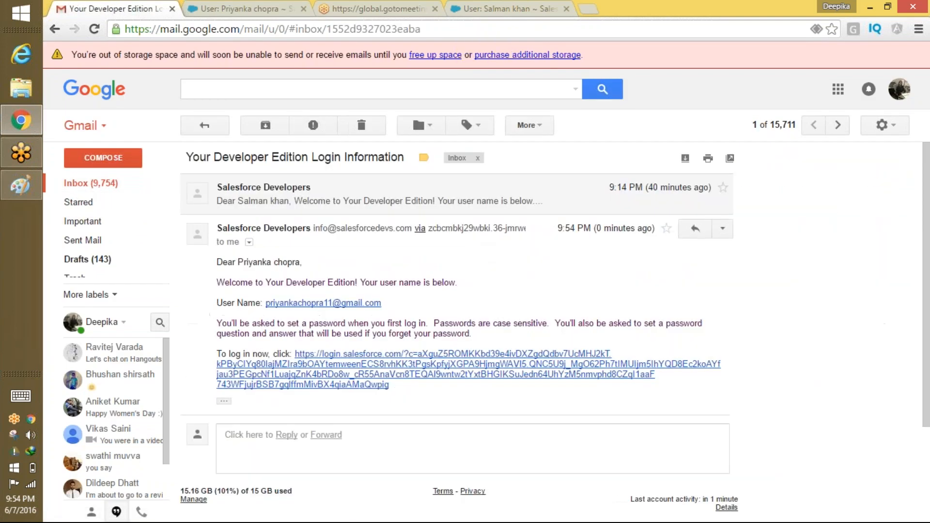
left_click(450, 365)
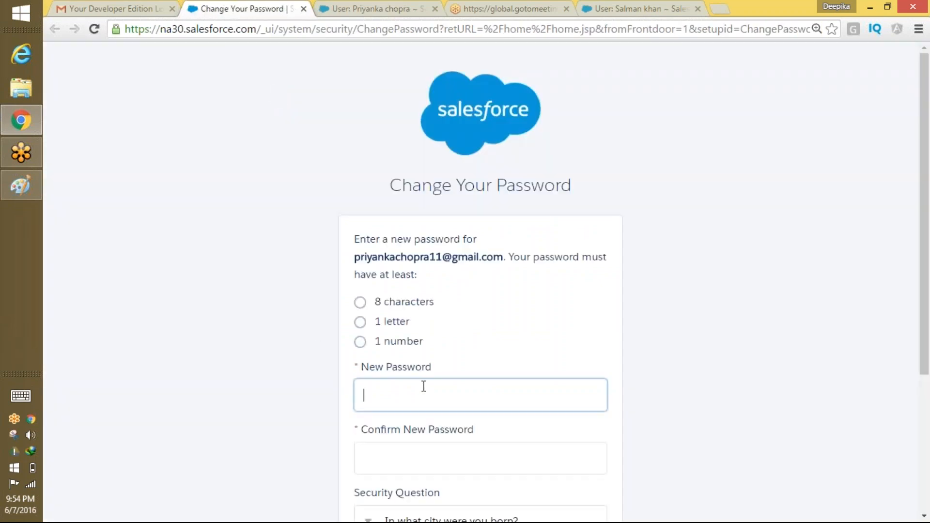
Enter and confirm a new password, keep the born-city question, type a security answer, and submit.
left_click(424, 386)
type("••••••••")
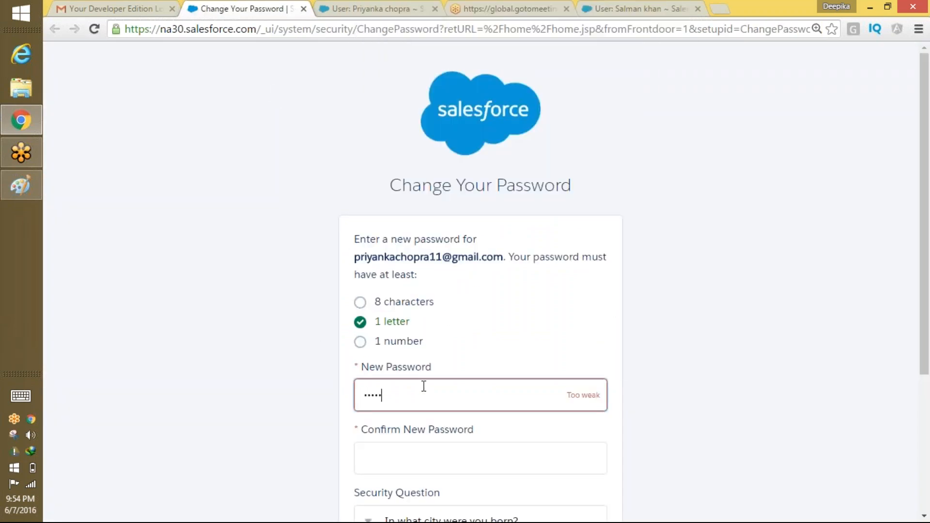
type("•••")
key("Tab")
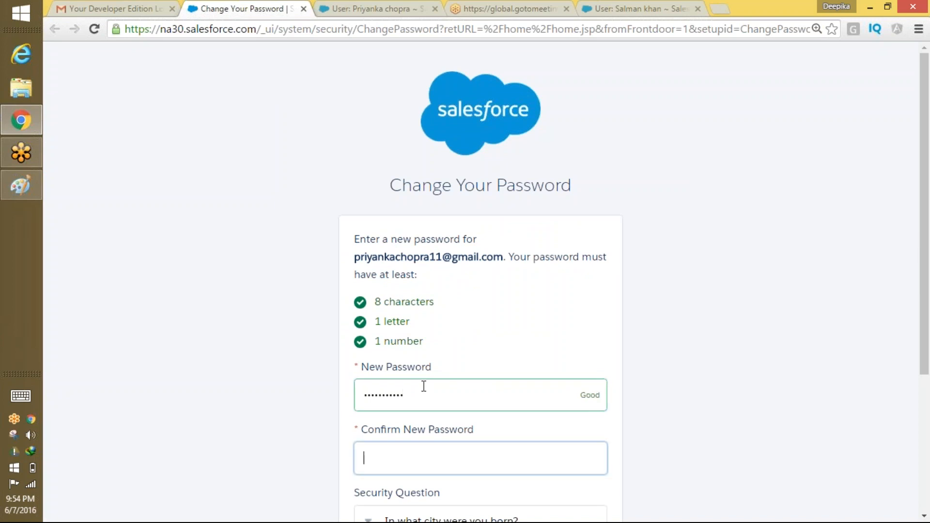
type("•••••••••••")
scroll(677, 281, "down", 3)
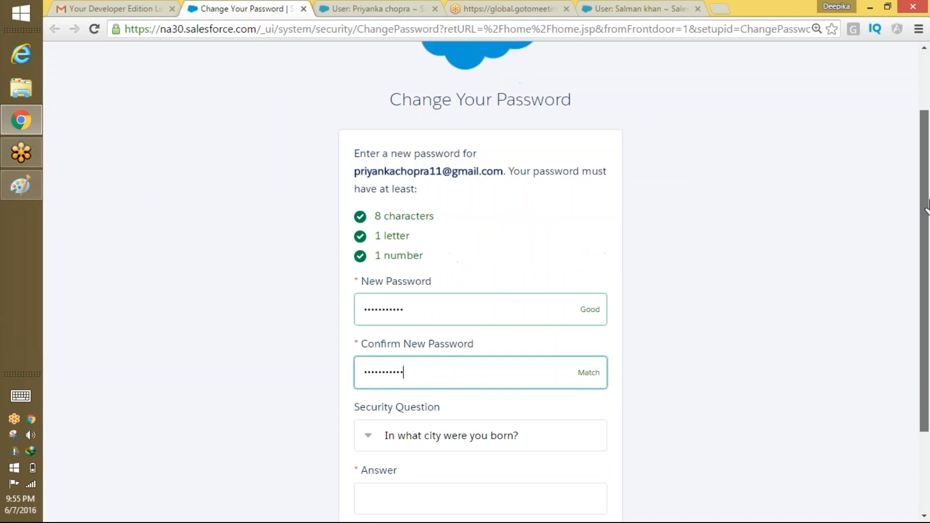
left_click(420, 397)
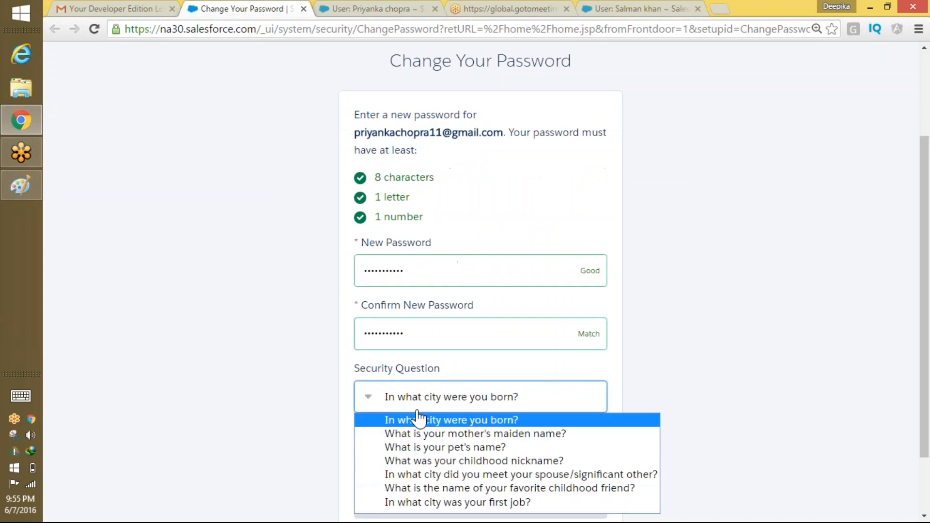
left_click(550, 410)
left_click(429, 454)
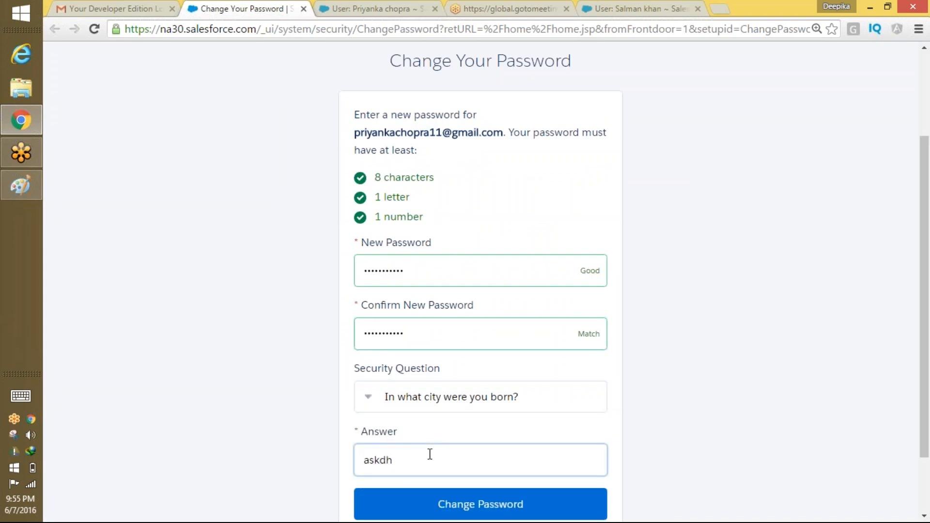
left_click(434, 504)
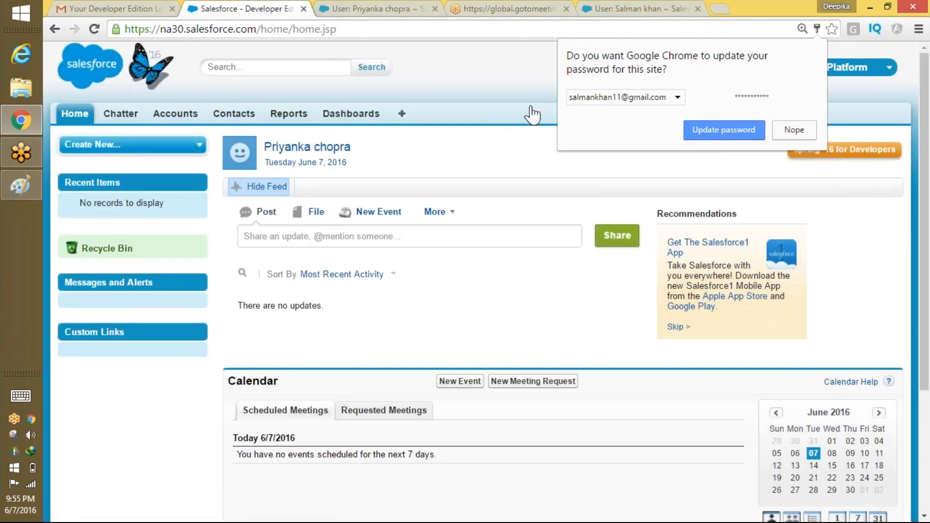
Dismiss the password-update bubble, switch to the Recruiting app, and list all Positions and Candidates.
left_click(544, 110)
left_click(848, 67)
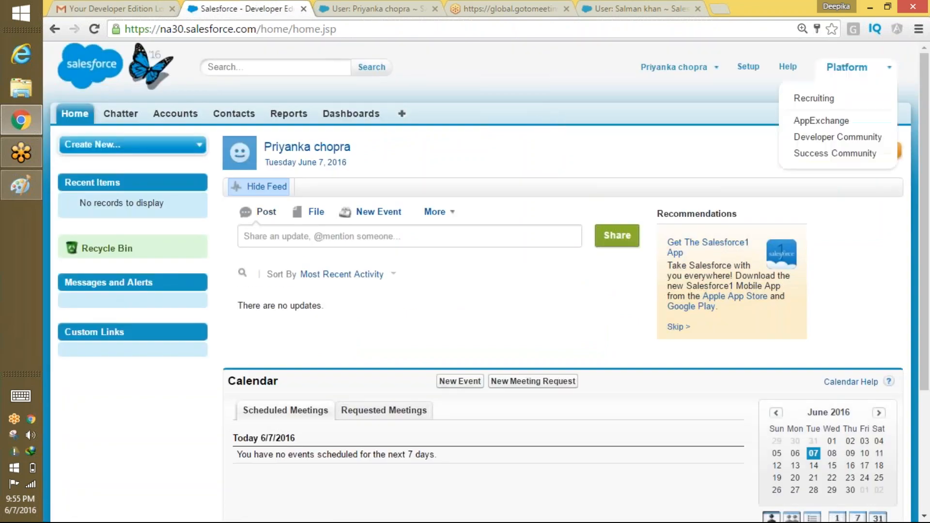
left_click(818, 98)
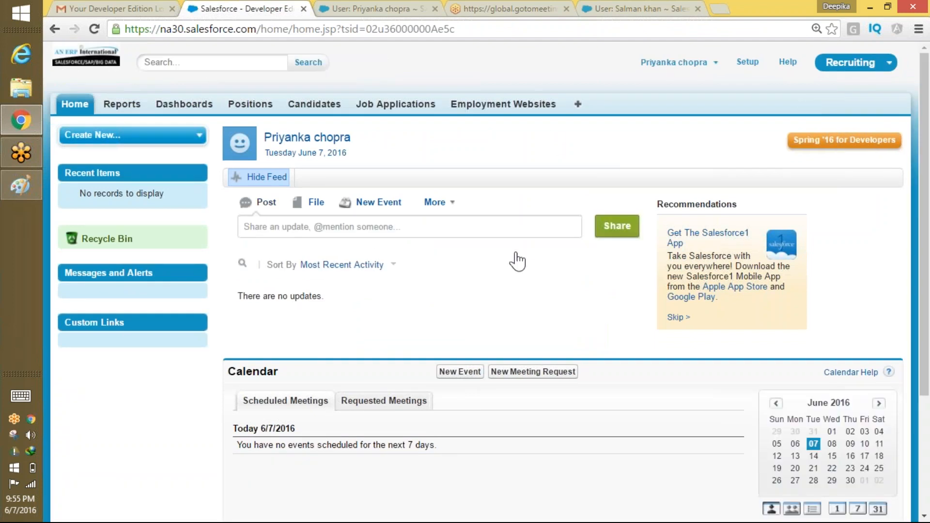
left_click(248, 108)
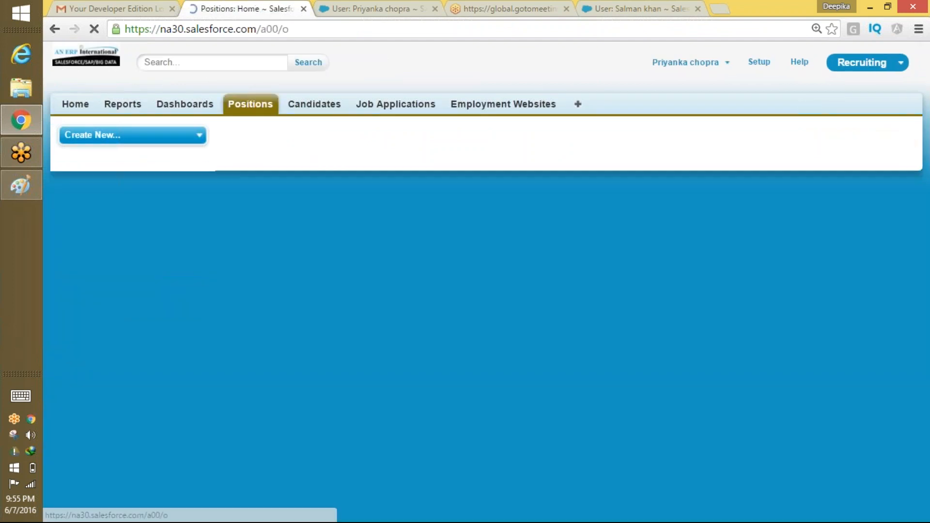
left_click(298, 177)
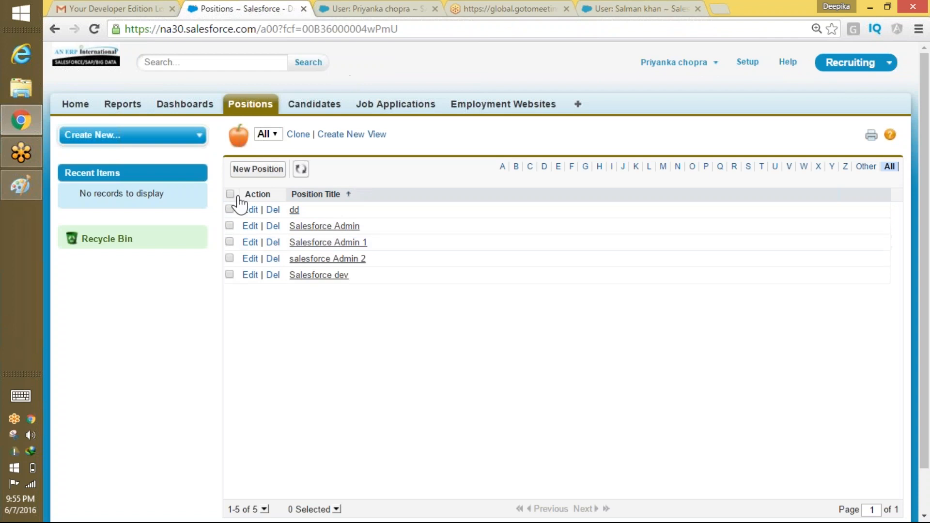
left_click(314, 104)
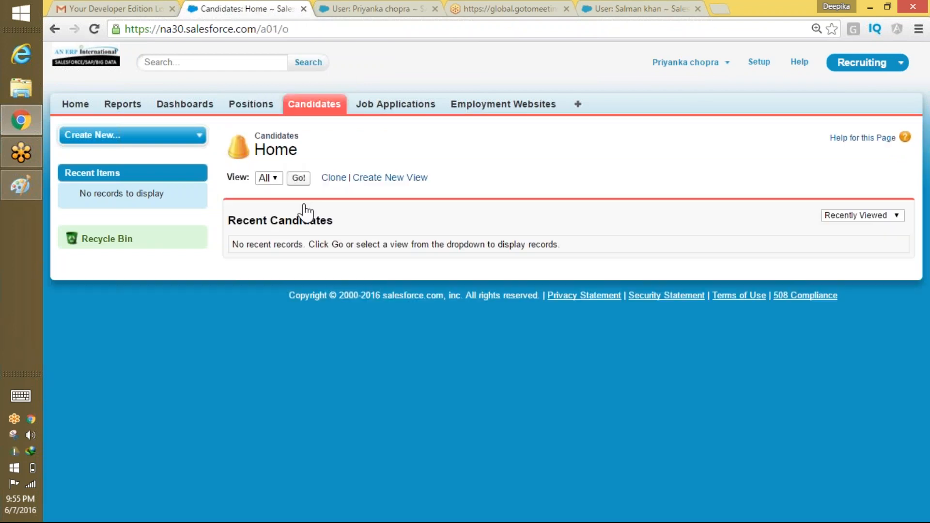
left_click(299, 178)
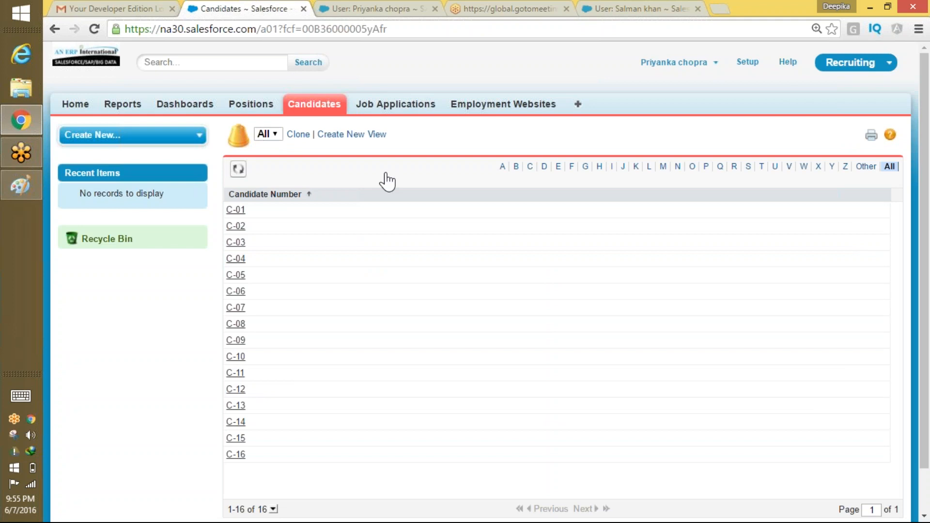
Clear the Paint whiteboard with a new picture without saving, then return to Salesforce.
left_click(21, 192)
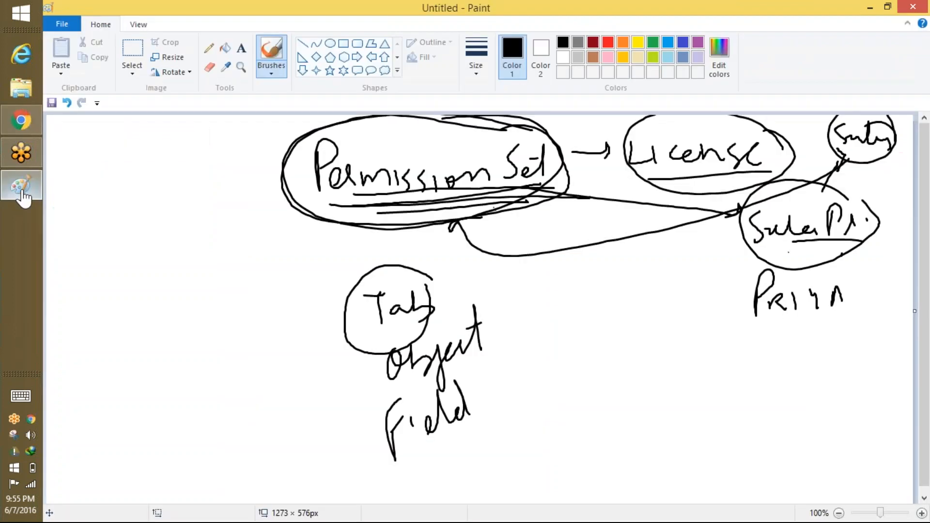
left_click(62, 23)
left_click(78, 45)
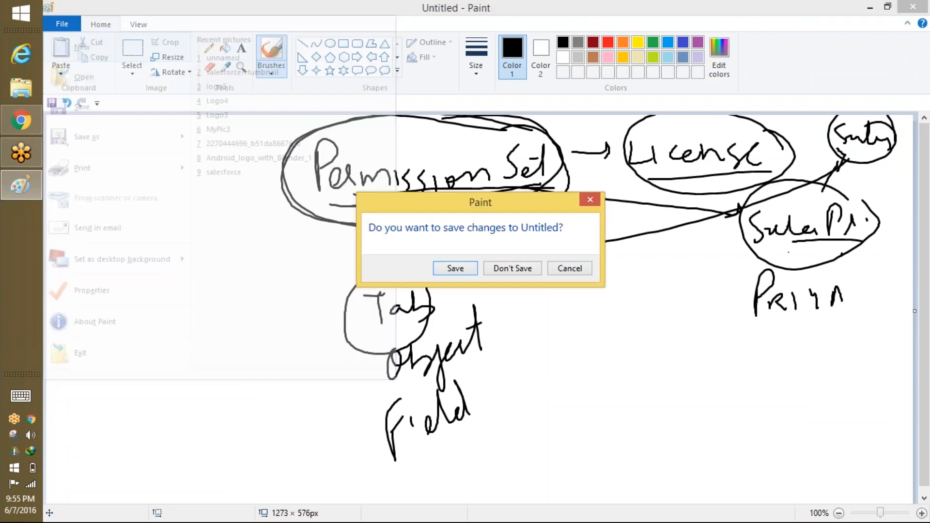
left_click(508, 268)
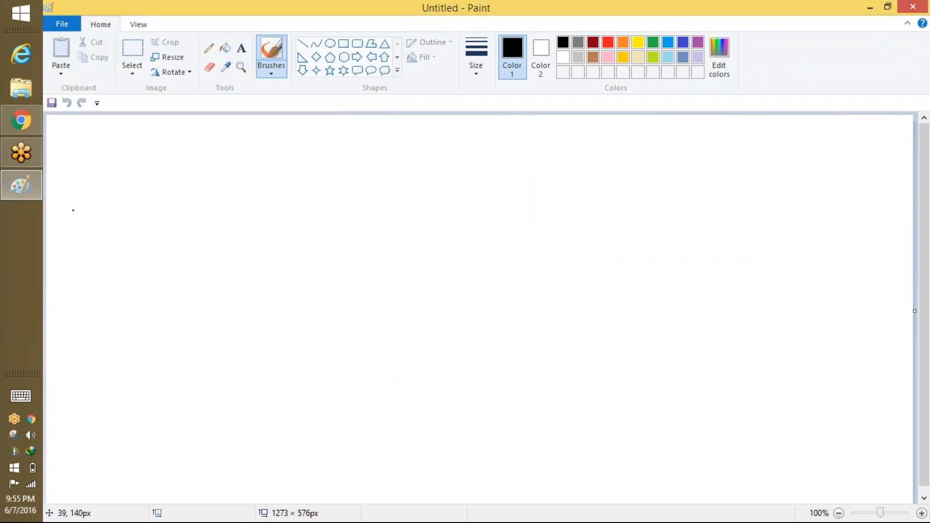
key("alt+Tab")
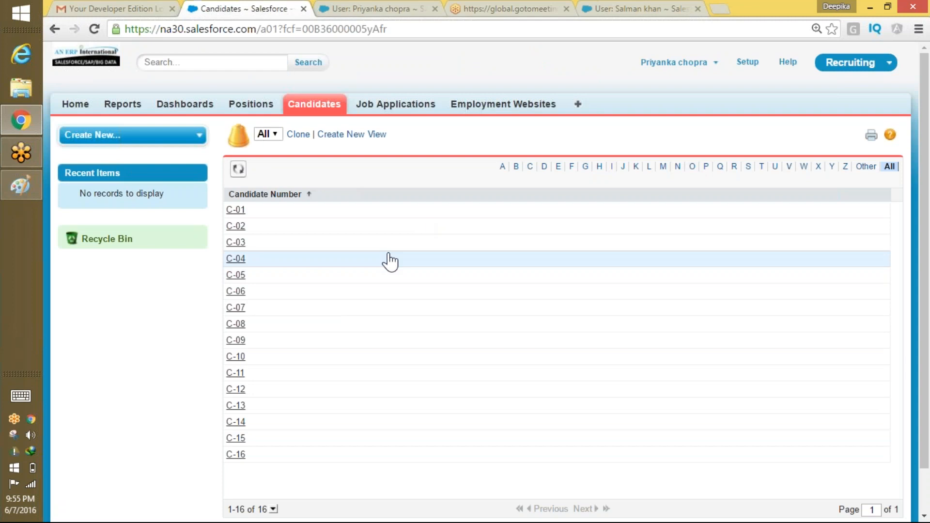